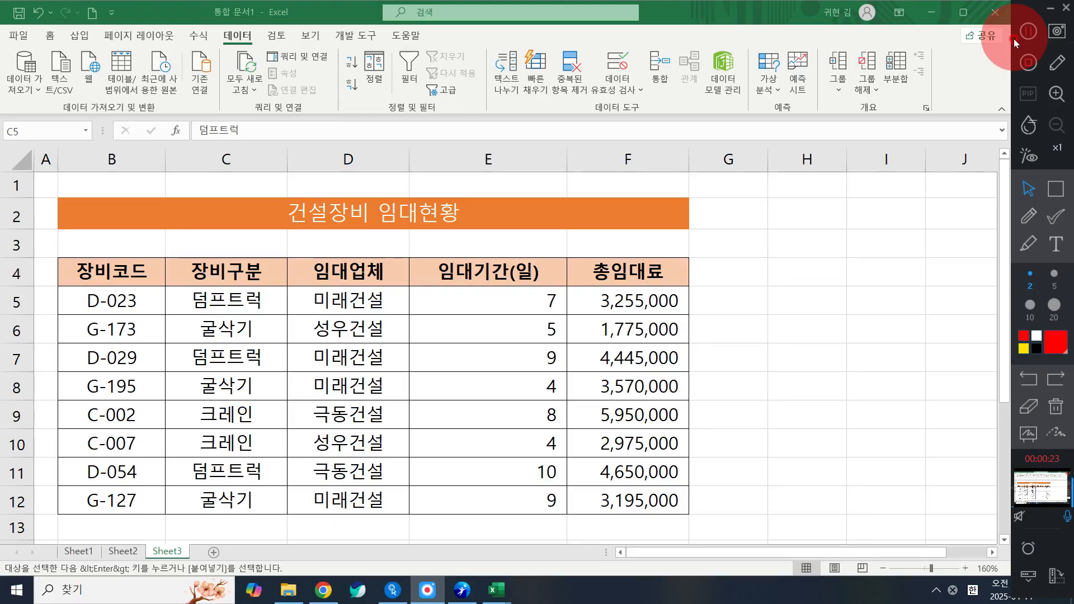
- Turn on filtering for the rental table, starting from the 장비코드 header in B4
{"action": "left_click", "coordinate": [434, 277]}
{"action": "left_click", "coordinate": [386, 277]}
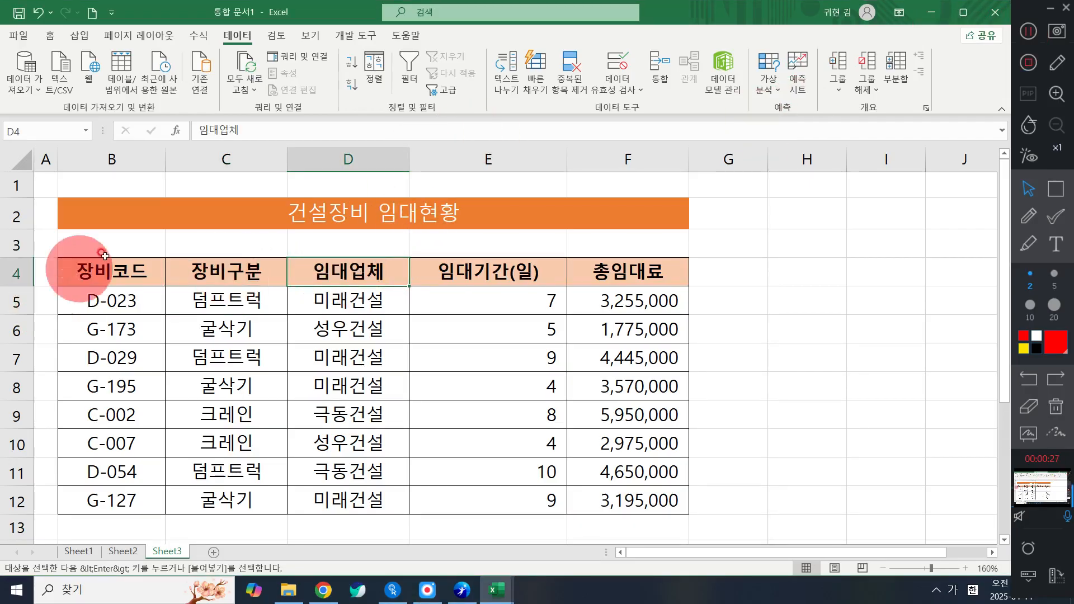
{"action": "left_click", "coordinate": [107, 279]}
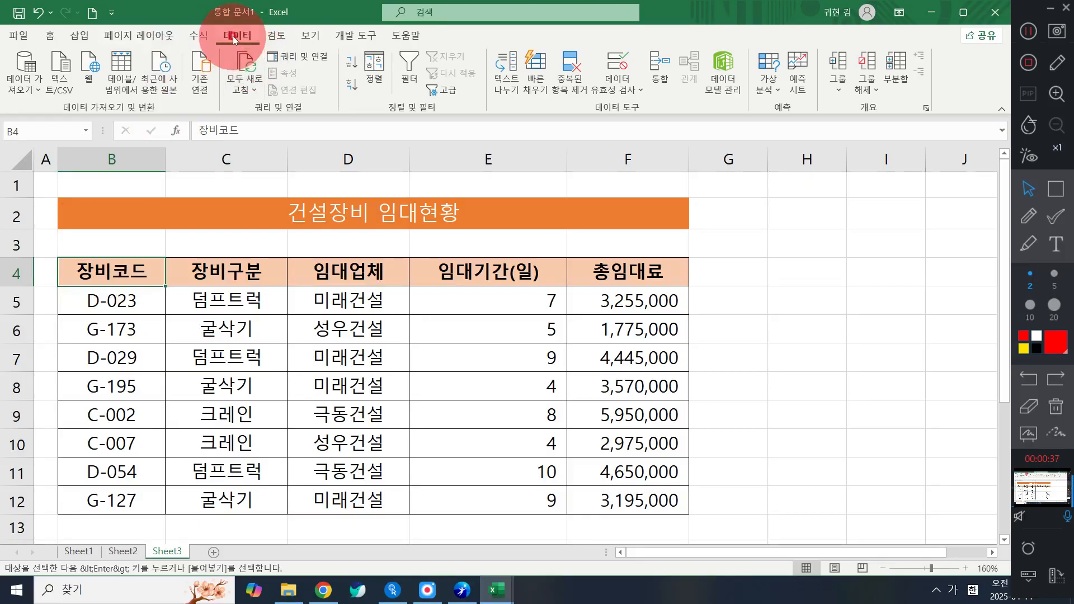
{"action": "left_click", "coordinate": [411, 75]}
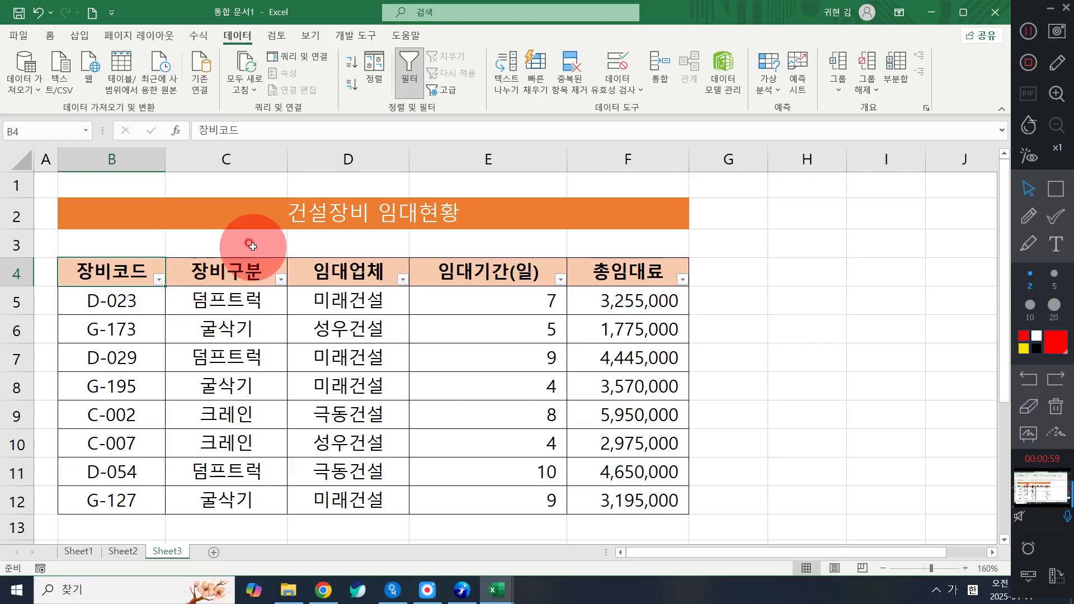
- Filter the 장비구분 column to show only 덤프트럭 rows
{"action": "left_click", "coordinate": [280, 282]}
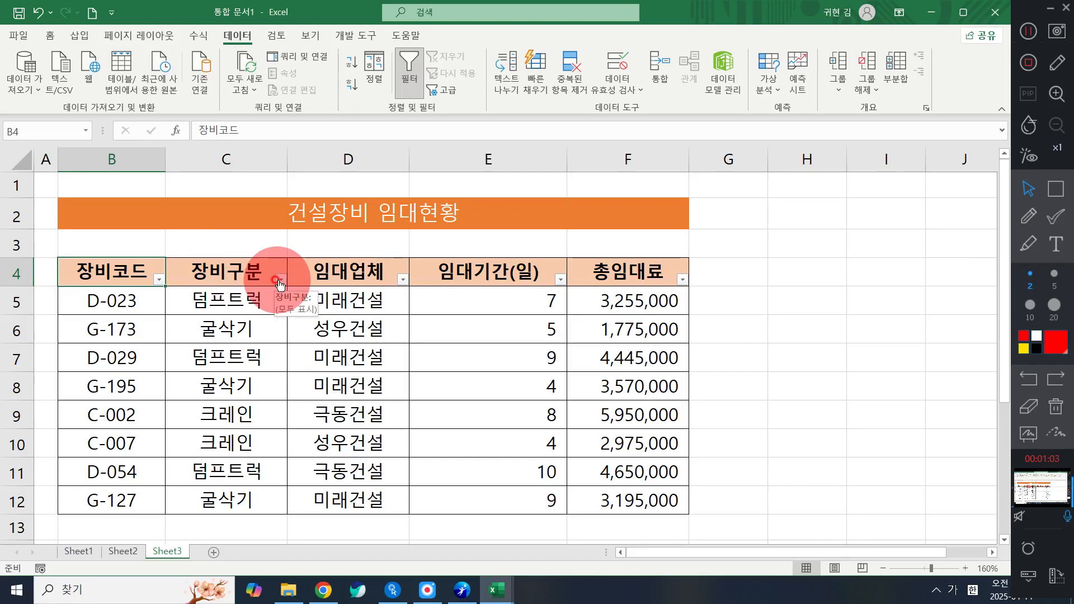
{"action": "left_click", "coordinate": [280, 282]}
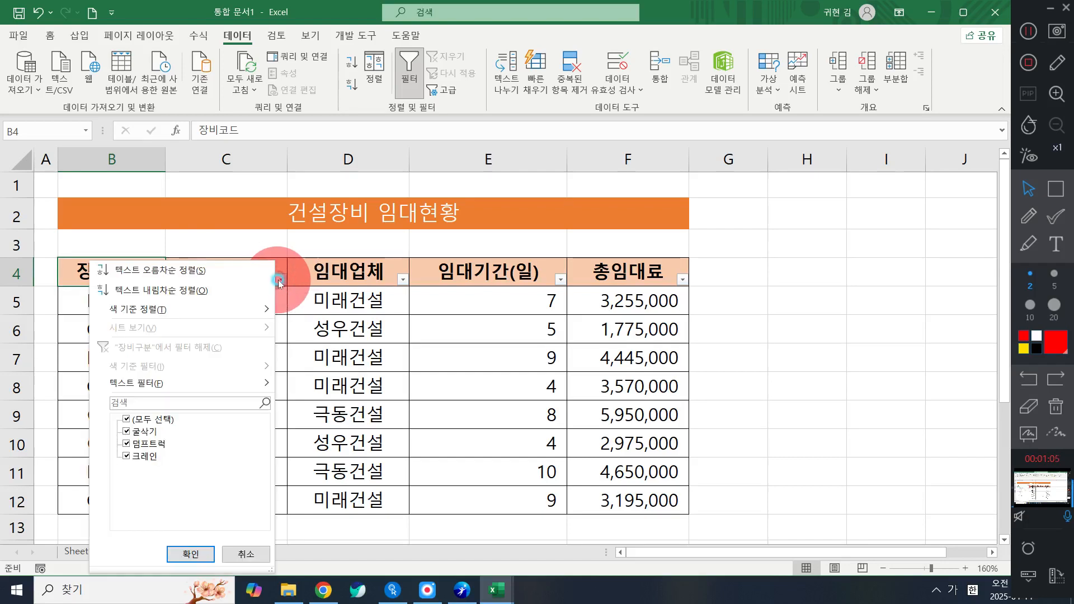
{"action": "left_click", "coordinate": [124, 418]}
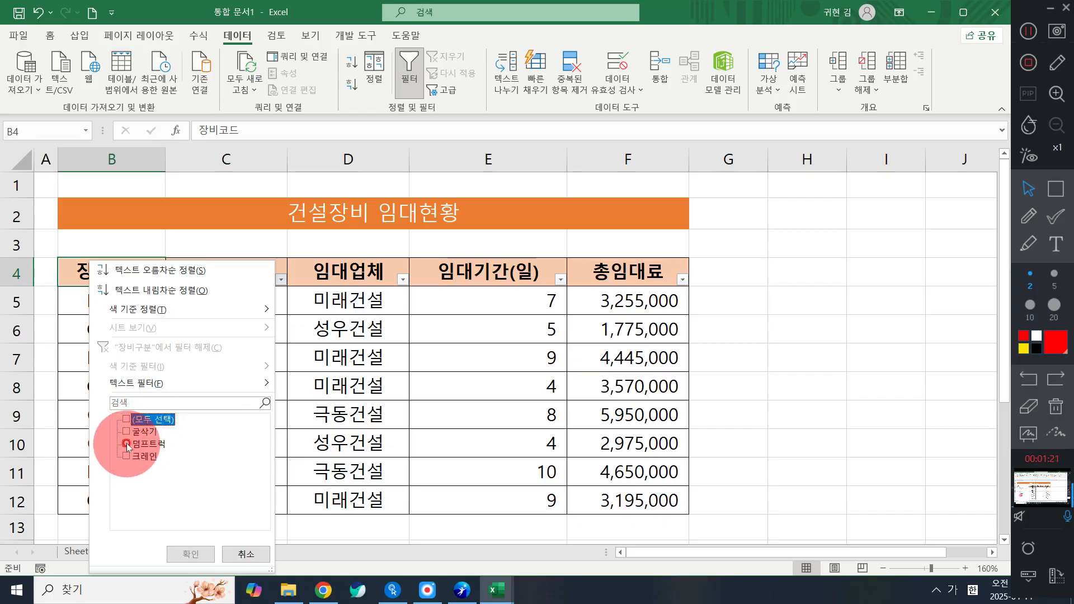
{"action": "left_click", "coordinate": [127, 443]}
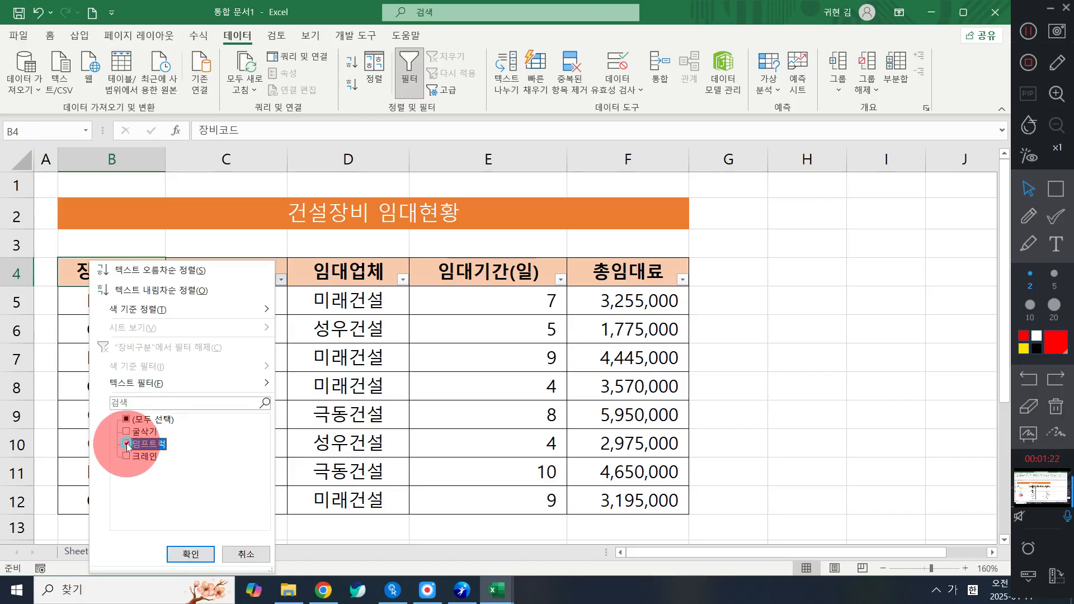
{"action": "left_click", "coordinate": [193, 554]}
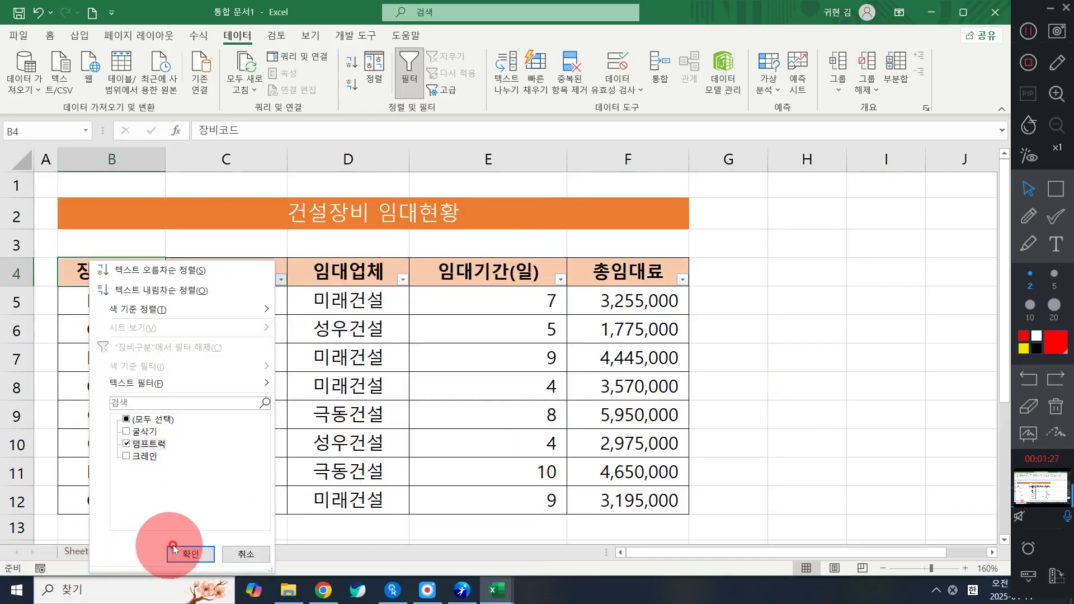
{"action": "left_click", "coordinate": [191, 552]}
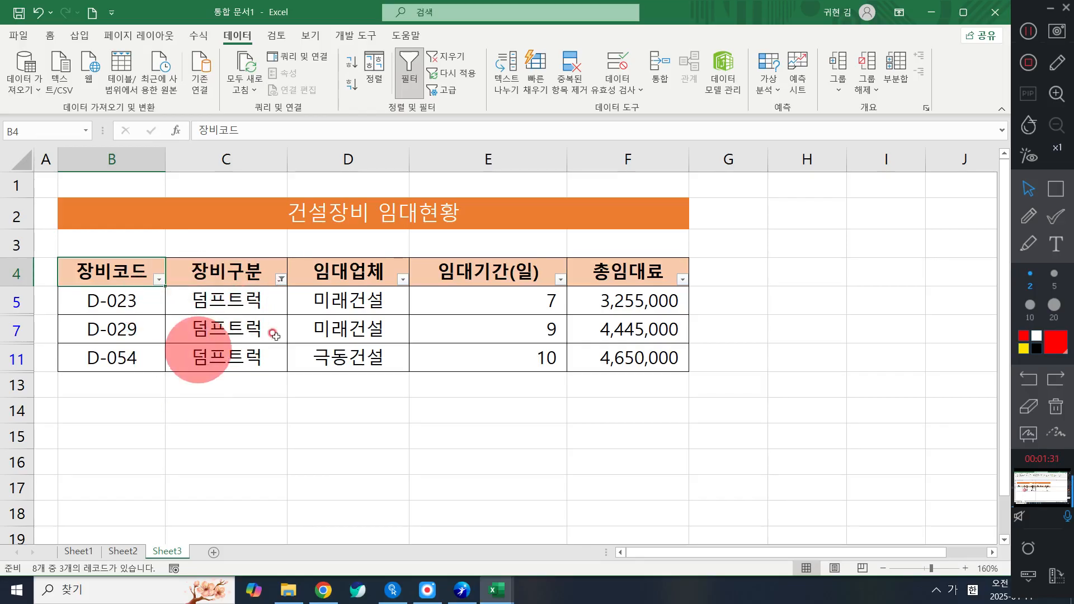
{"action": "left_click", "coordinate": [1055, 188]}
{"action": "mouse_move", "coordinate": [2, 284]}
{"action": "left_mouse_down"}
{"action": "mouse_move", "coordinate": [28, 319]}
{"action": "mouse_move", "coordinate": [37, 377]}
{"action": "left_mouse_up"}
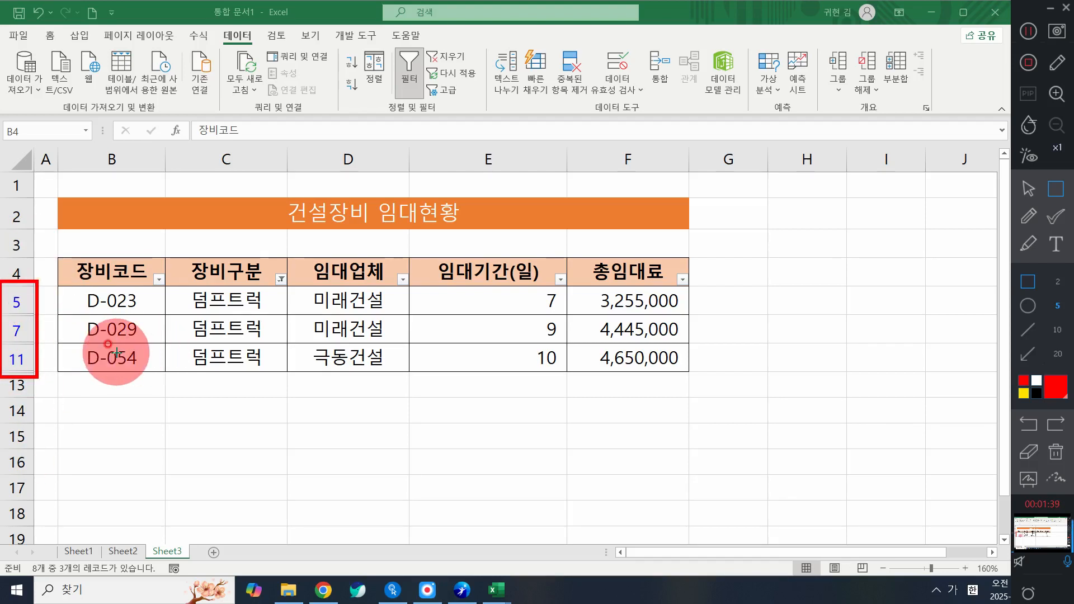
{"action": "left_click", "coordinate": [1056, 452]}
{"action": "left_click", "coordinate": [1028, 189]}
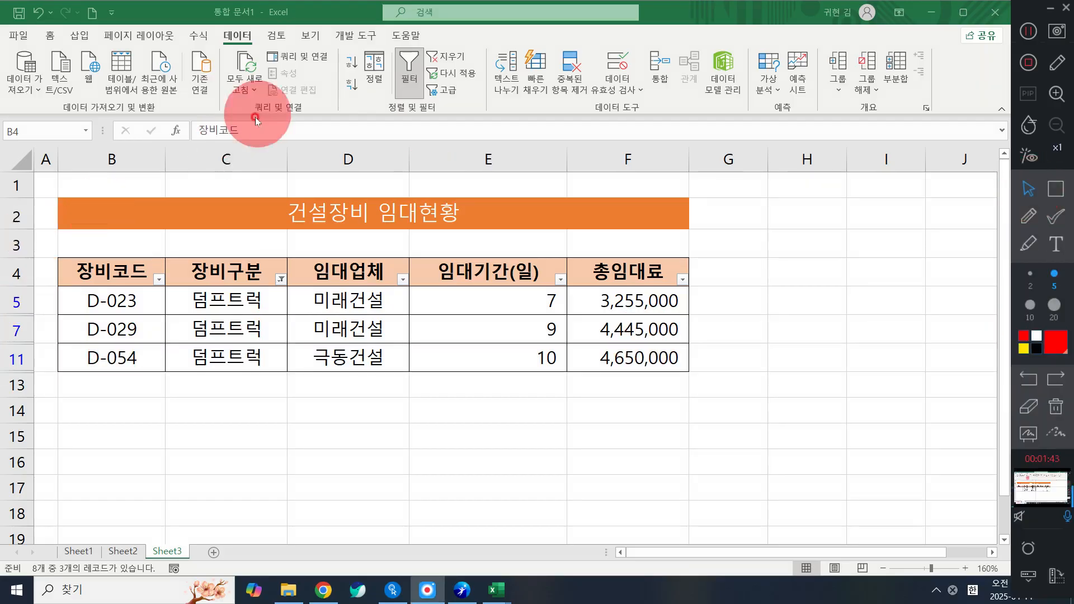
- Clear the table's current filter, and filter the 장비구분 column again to only 덤프트럭
{"action": "left_click", "coordinate": [239, 279]}
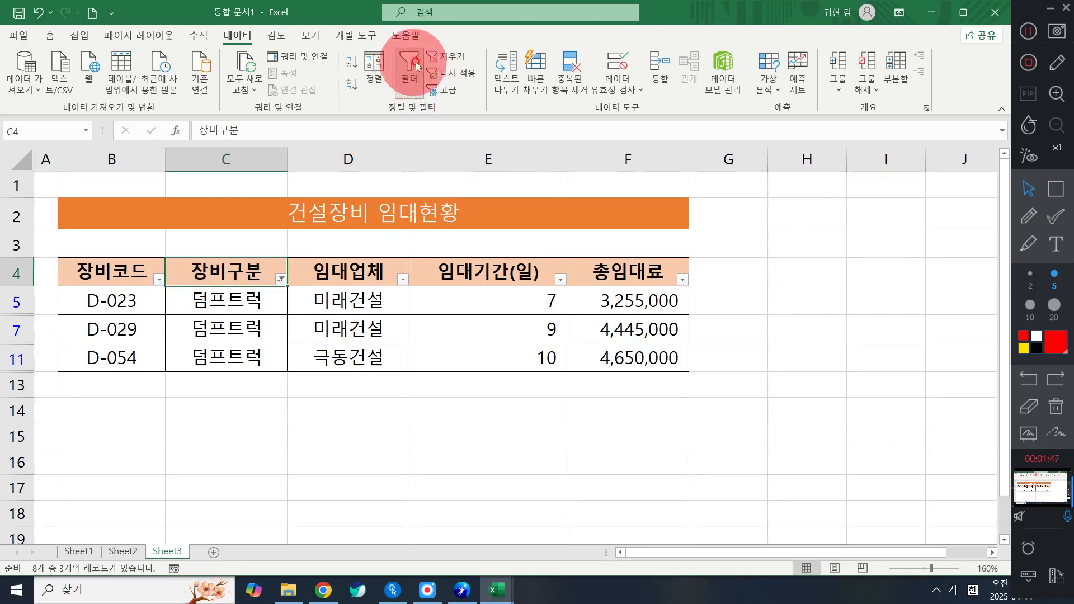
{"action": "left_click", "coordinate": [456, 58]}
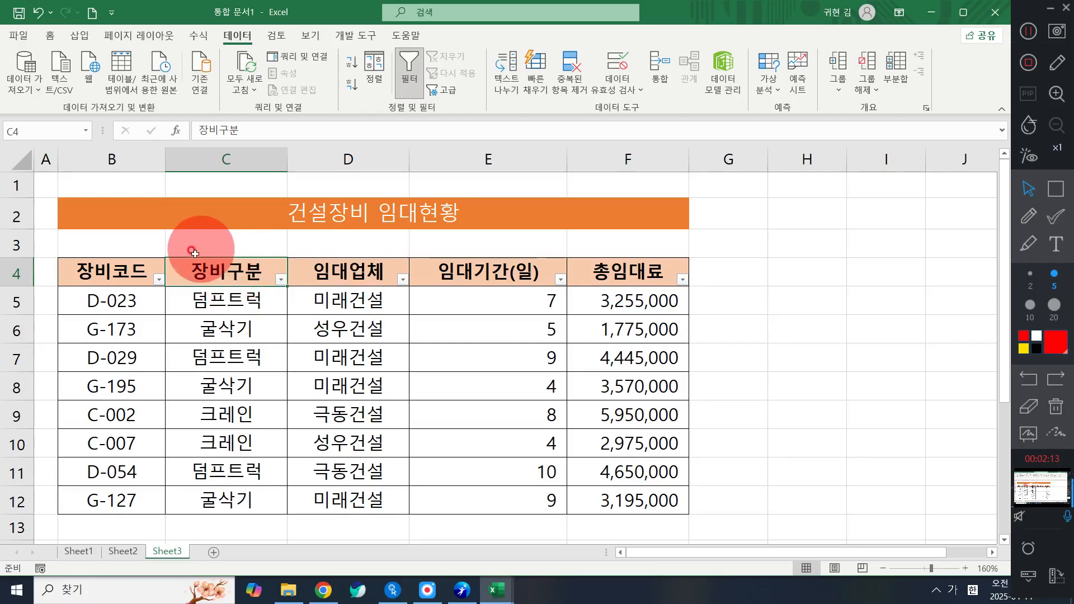
{"action": "left_click", "coordinate": [280, 283]}
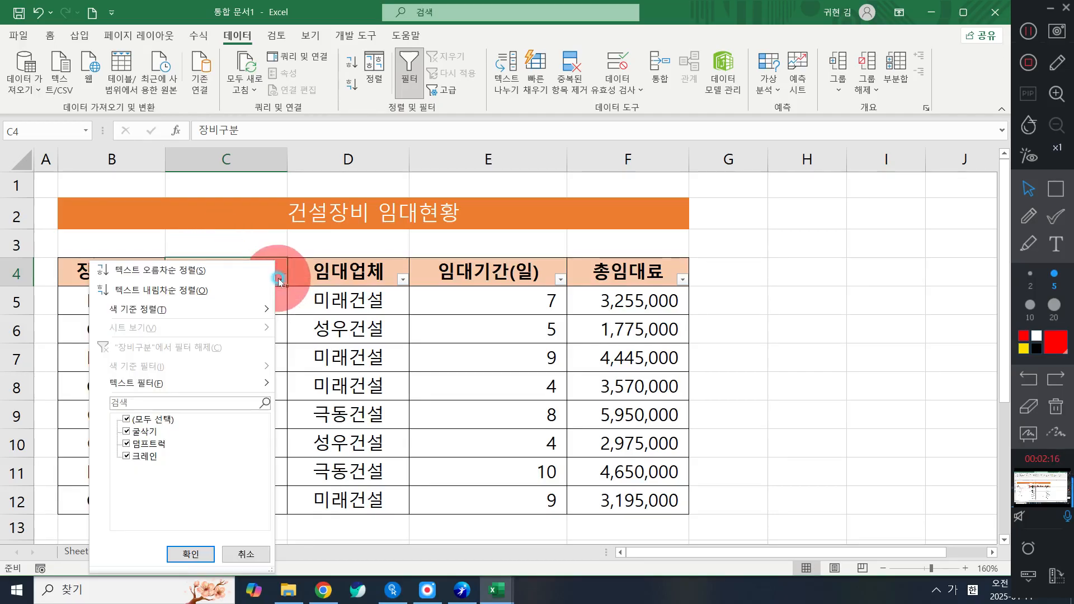
{"action": "left_click", "coordinate": [151, 419]}
{"action": "left_click", "coordinate": [148, 444]}
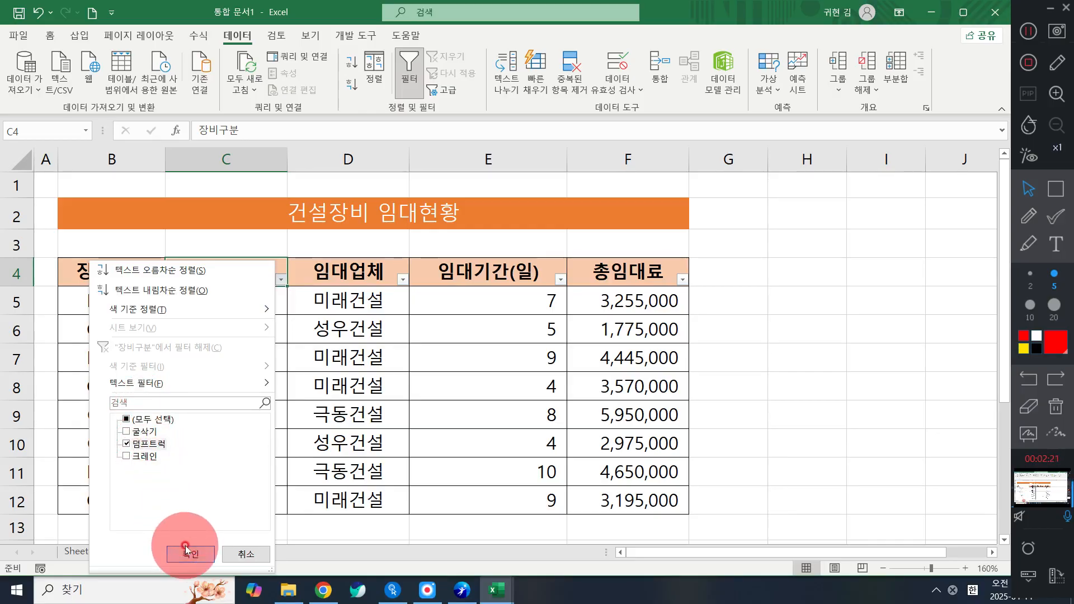
{"action": "left_click", "coordinate": [184, 548]}
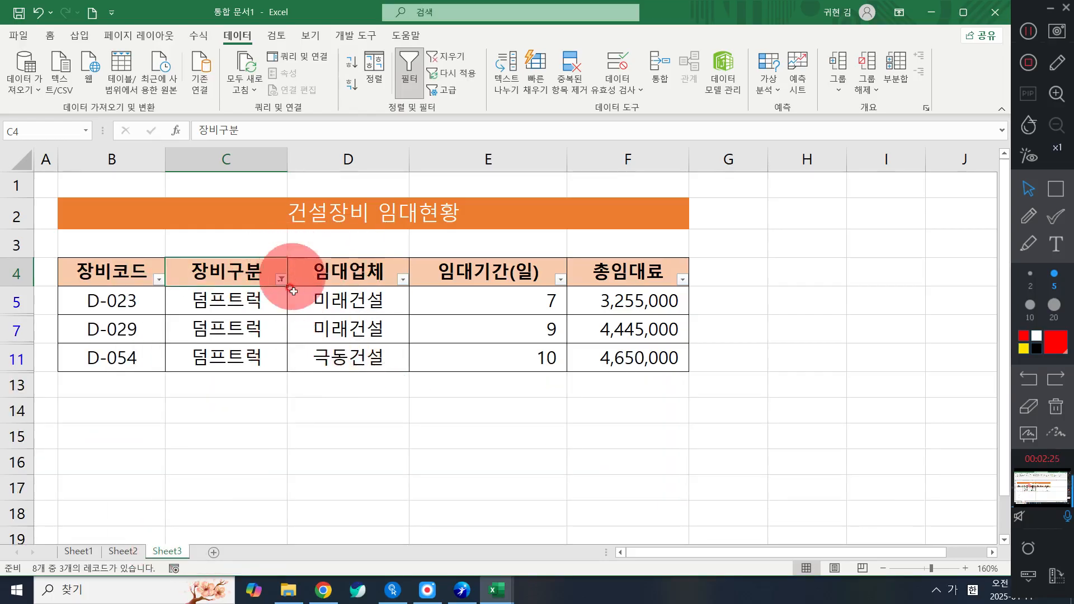
- Further filter the 임대업체 column to show only 미래건설 rows
{"action": "left_click", "coordinate": [357, 272]}
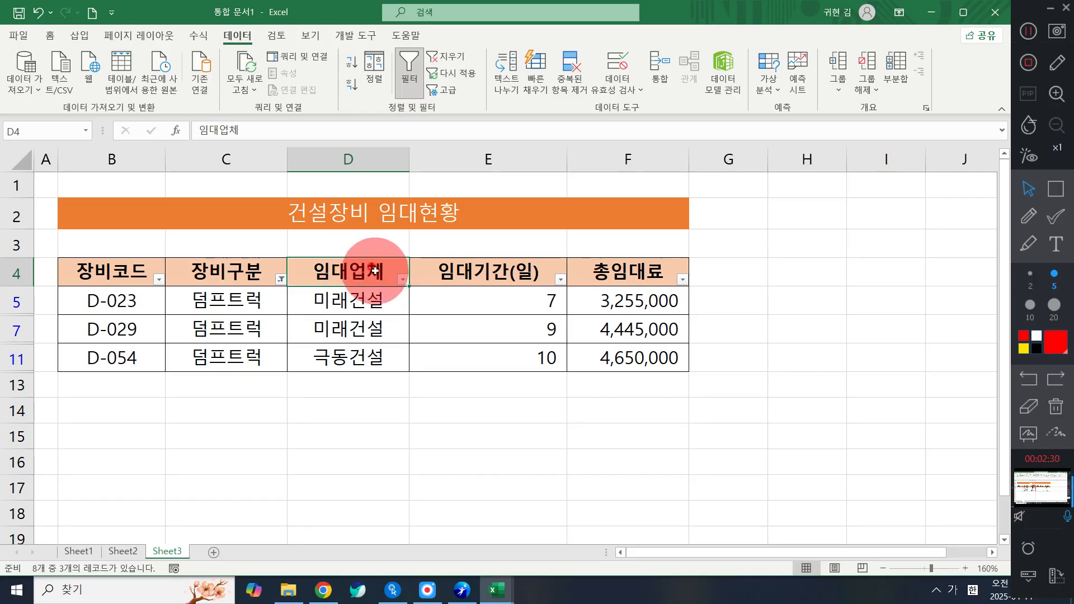
{"action": "left_click", "coordinate": [403, 280]}
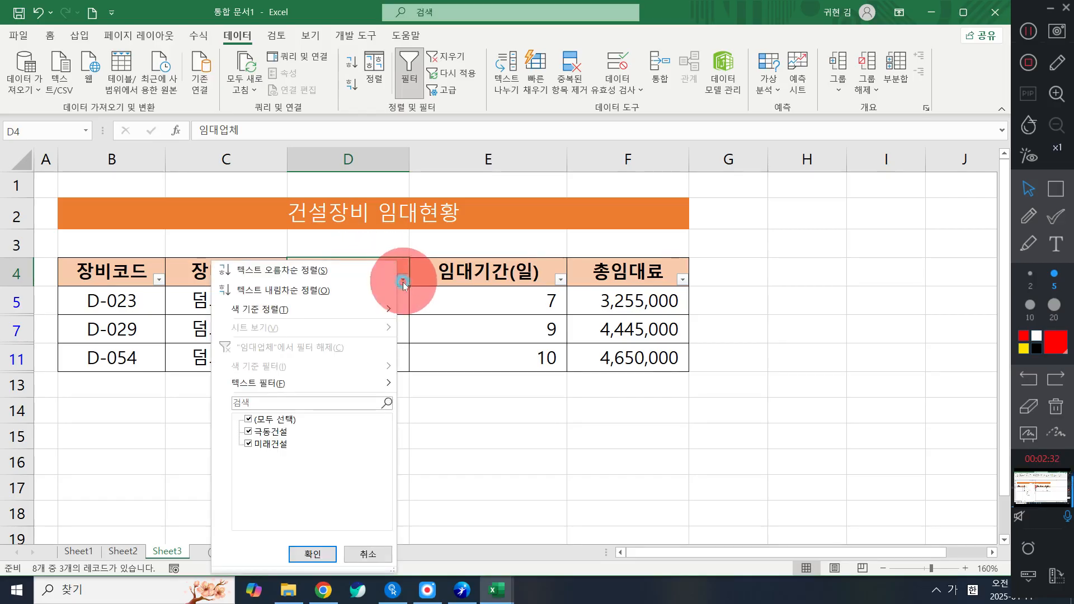
{"action": "left_click", "coordinate": [265, 420]}
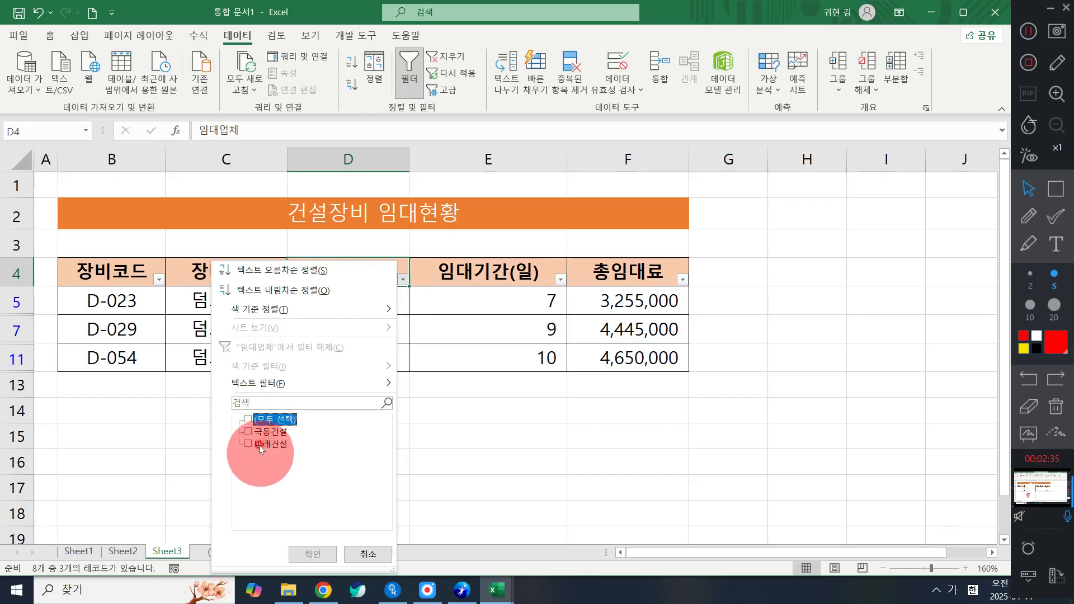
{"action": "left_click", "coordinate": [262, 444]}
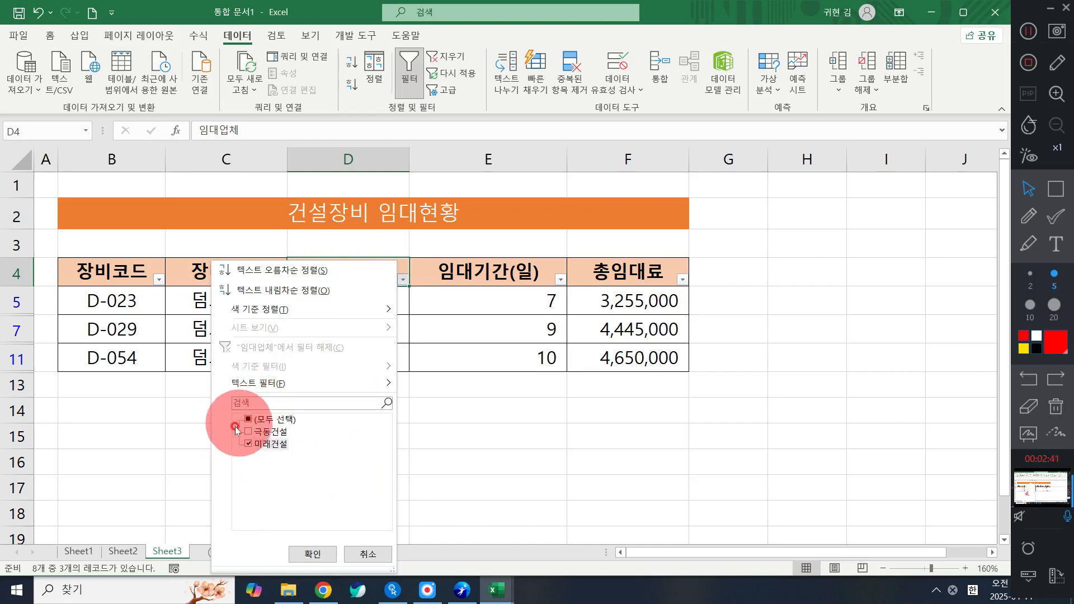
{"action": "left_click", "coordinate": [313, 552]}
{"action": "left_click", "coordinate": [212, 324]}
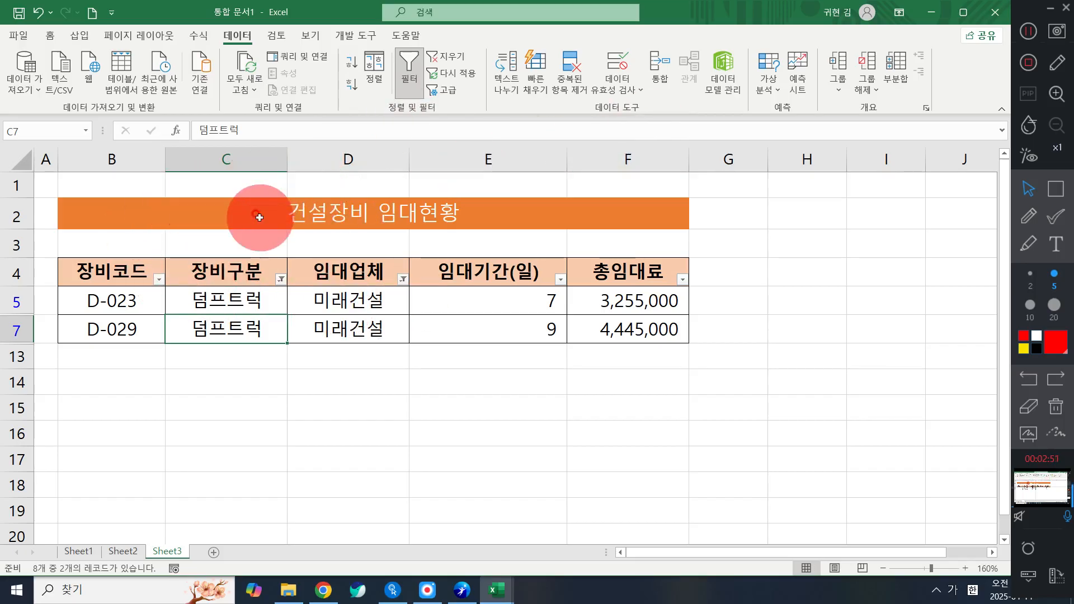
{"action": "left_click_drag", "start_coordinate": [258, 215], "coordinate": [249, 326]}
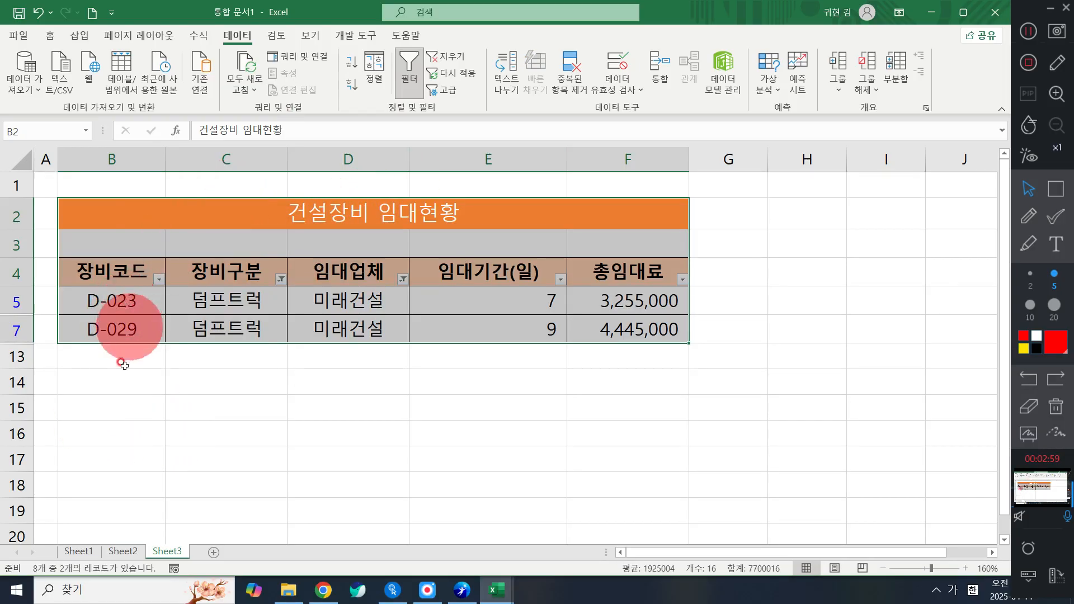
- Enter the condition note "장비구분이 덤프트럭이면서 임대업체가 미래건설" in cell B14 below the table
{"action": "left_click", "coordinate": [113, 383]}
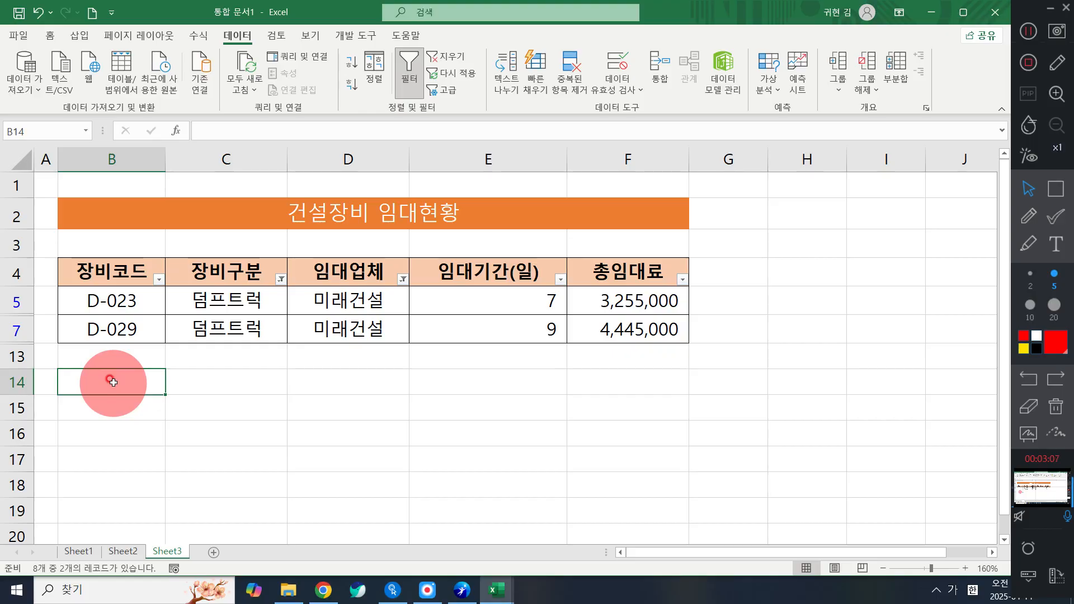
{"action": "type", "text": "장비굽"}
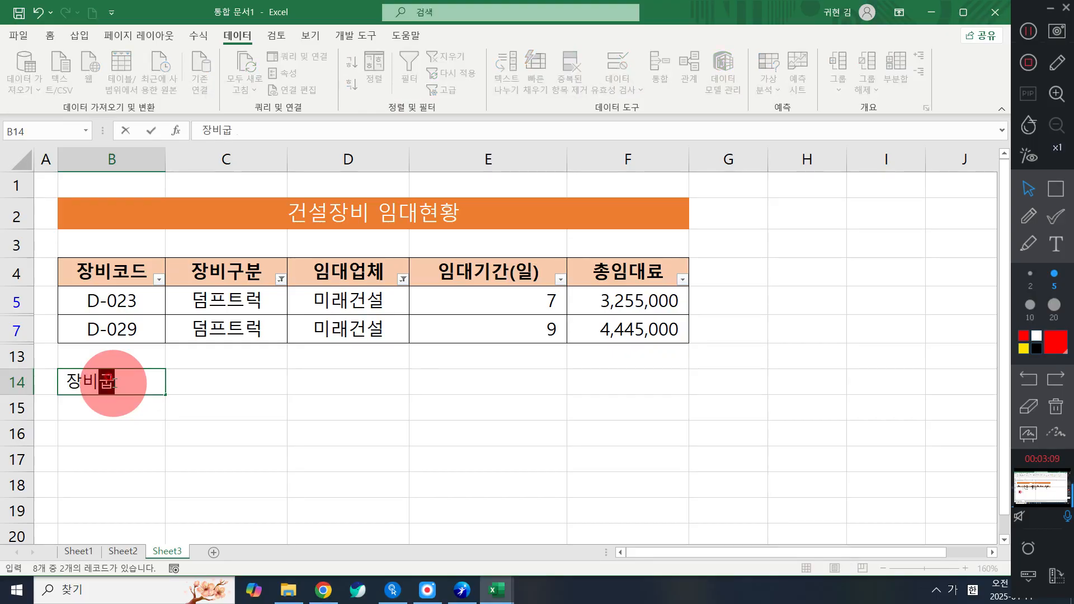
{"action": "type", "text": "분이"}
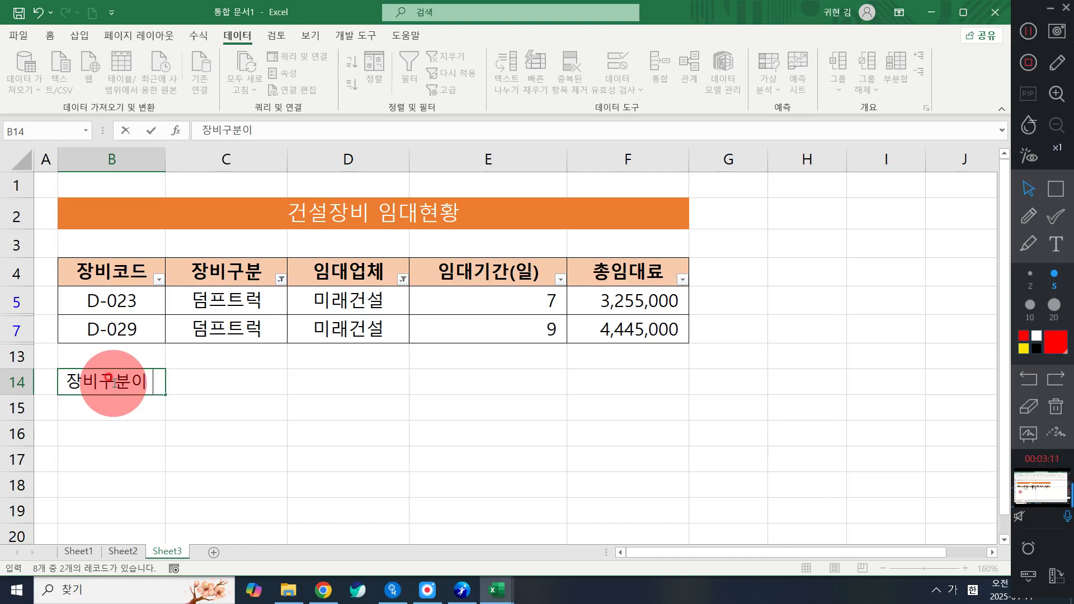
{"action": "type", "text": " 덤프트럭임"}
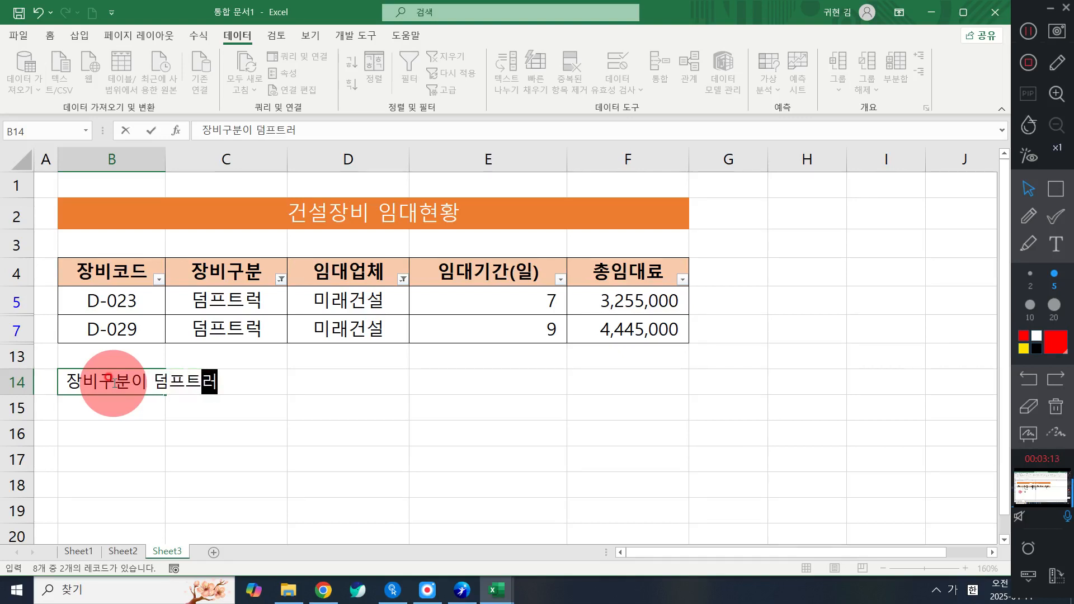
{"action": "type", "text": "면서 미"}
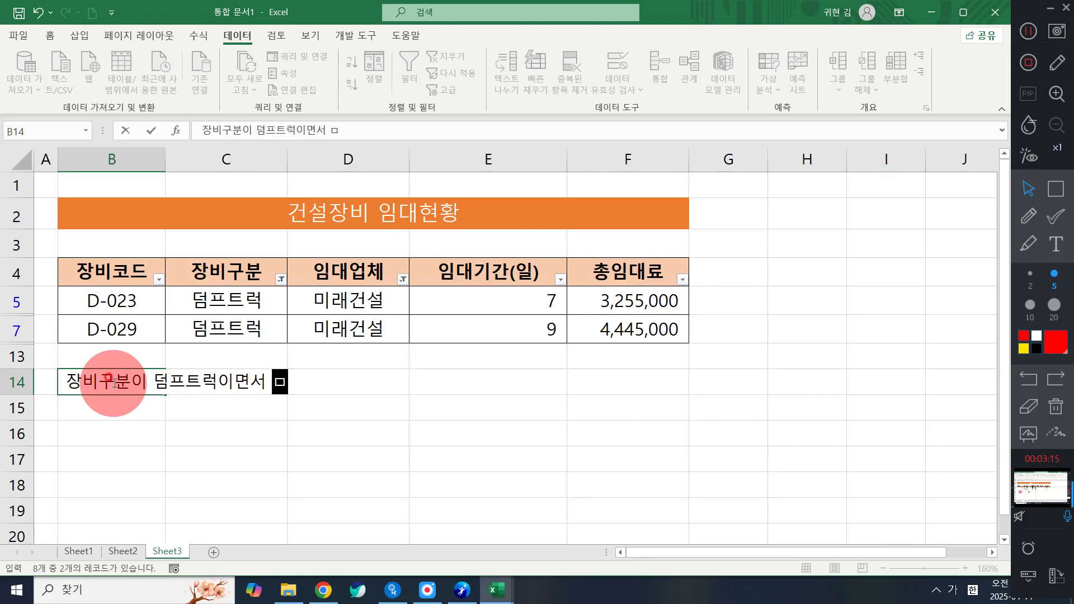
{"action": "type", "text": "대업ㅊ페가"}
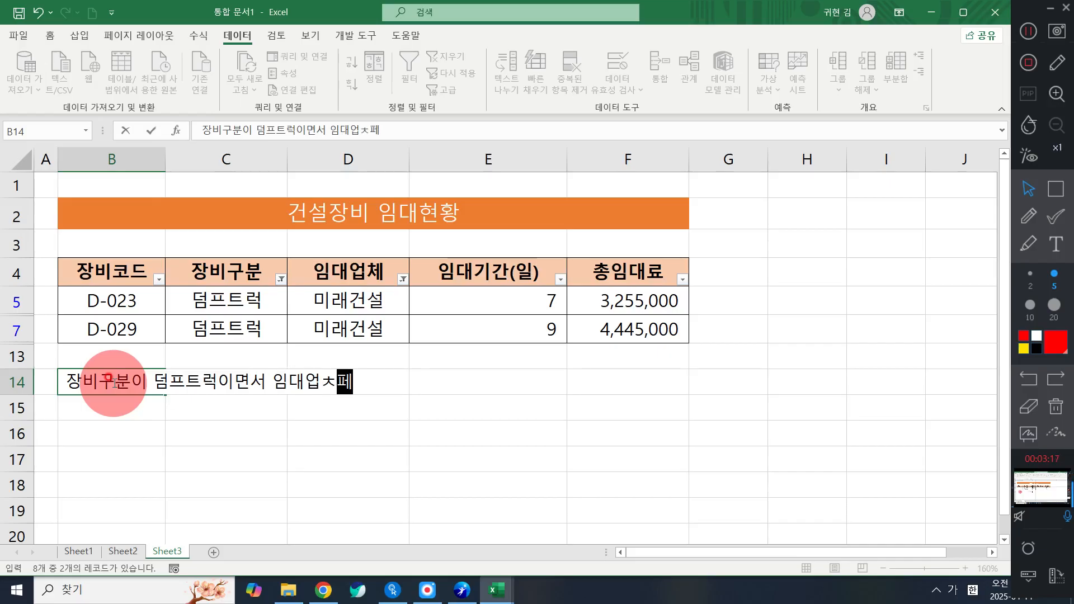
{"action": "key", "text": "BackSpace"}
{"action": "key", "text": "BackSpace"}
{"action": "key", "text": "BackSpace"}
{"action": "key", "text": "BackSpace"}
{"action": "type", "text": "체가 미래"}
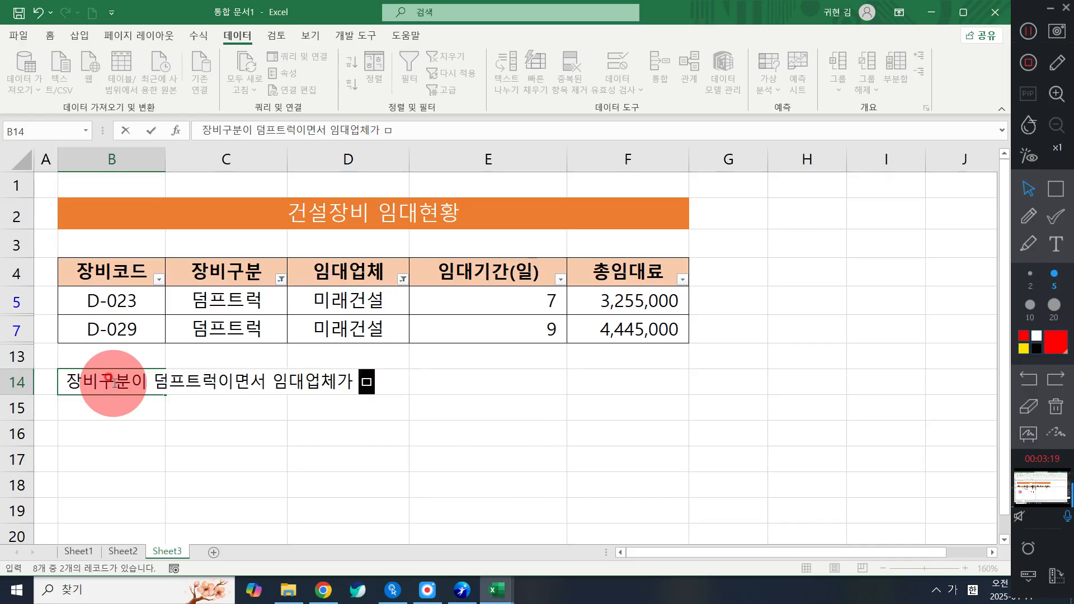
{"action": "type", "text": "건설"}
{"action": "key", "text": "Return"}
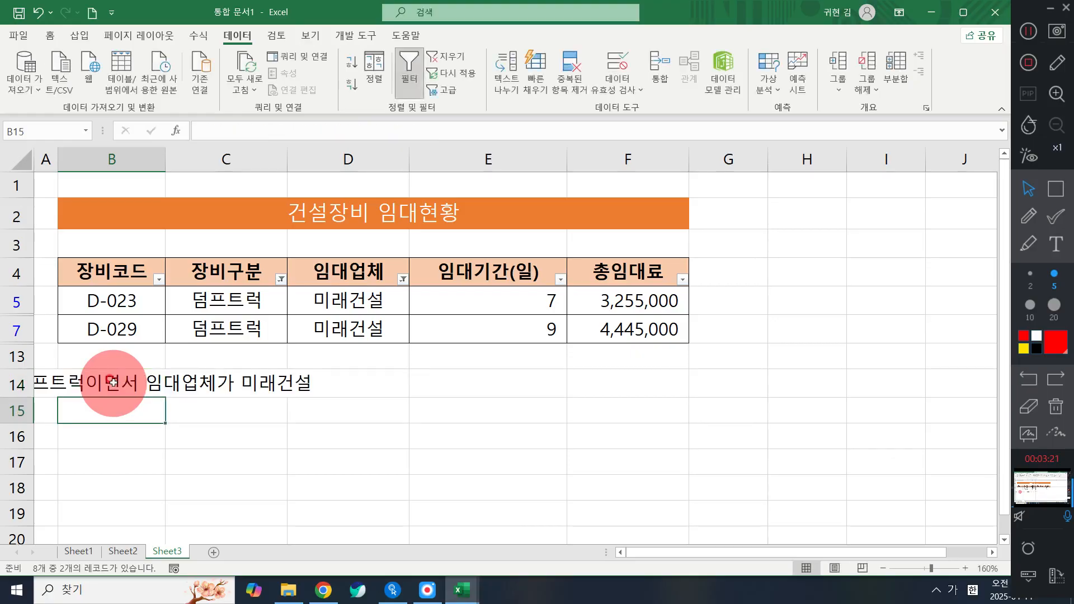
- Undo the text entry in cell B14 and redo it
{"action": "left_click", "coordinate": [123, 380]}
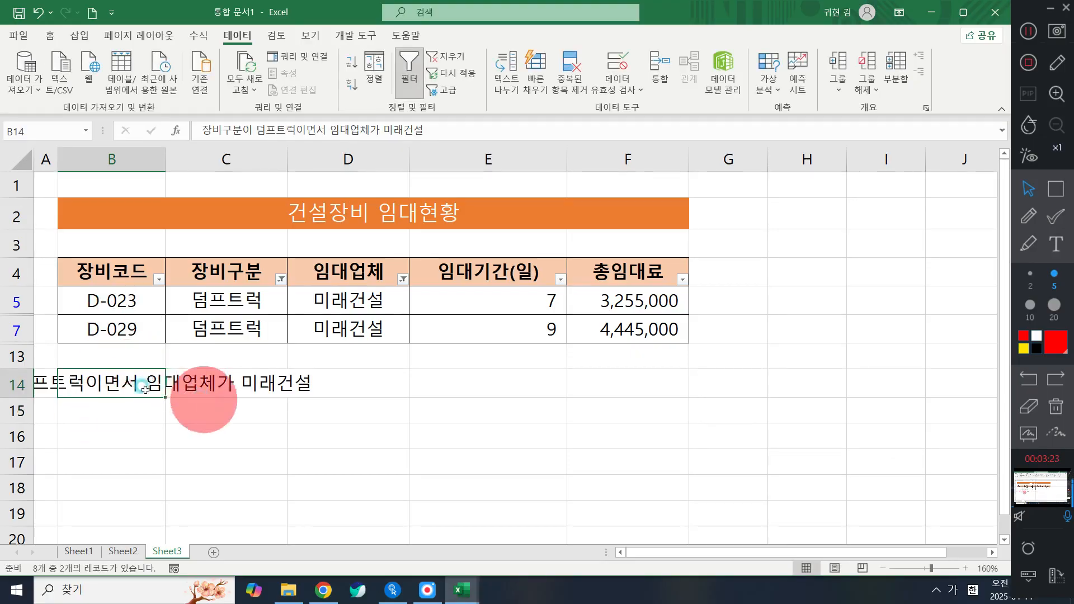
{"action": "double_click", "coordinate": [113, 384]}
{"action": "left_click", "coordinate": [224, 392]}
{"action": "left_click", "coordinate": [111, 389]}
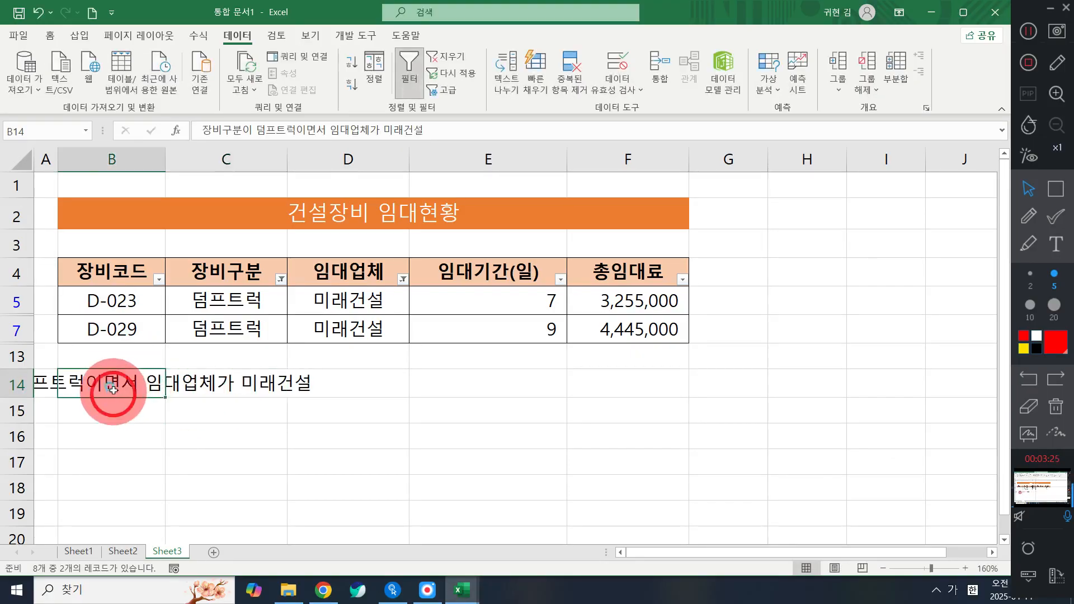
{"action": "left_click", "coordinate": [39, 12]}
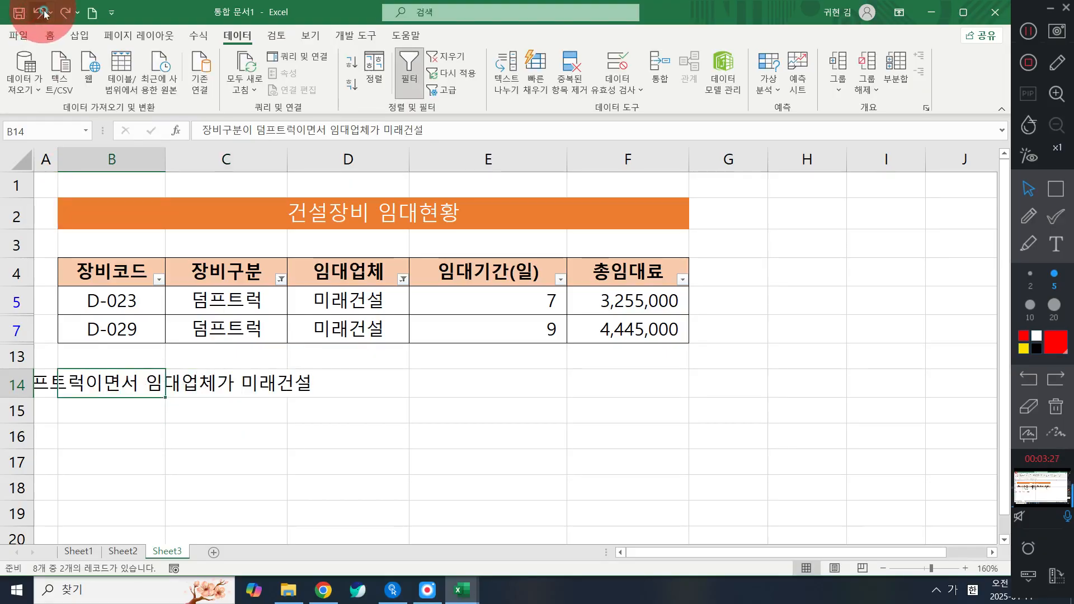
{"action": "left_click", "coordinate": [43, 12]}
{"action": "left_click", "coordinate": [69, 10]}
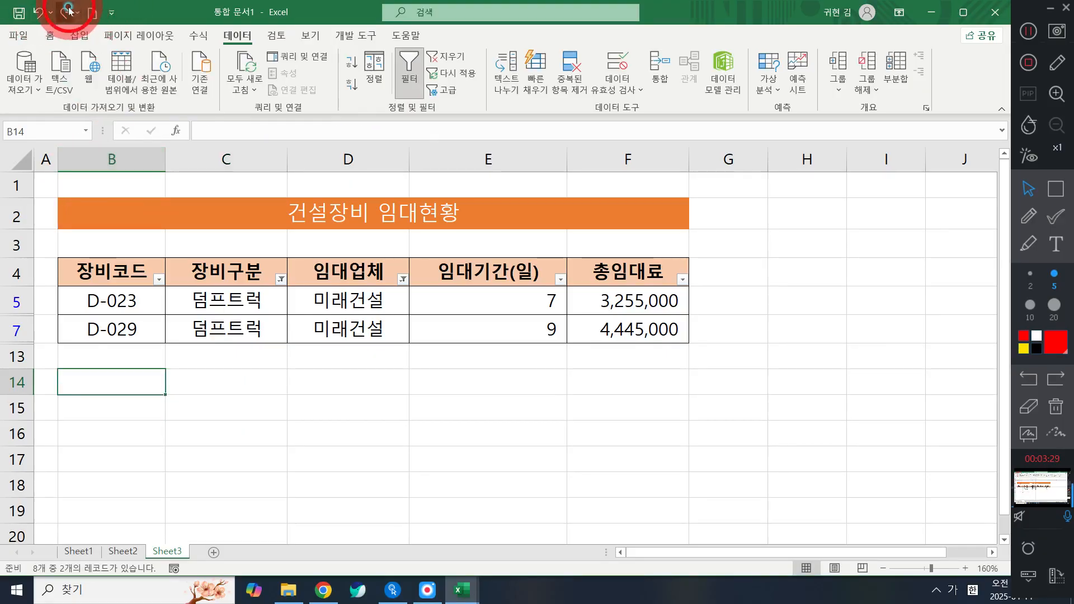
- Cut the condition note out of cell B14 and paste it back into the same cell
{"action": "double_click", "coordinate": [118, 377]}
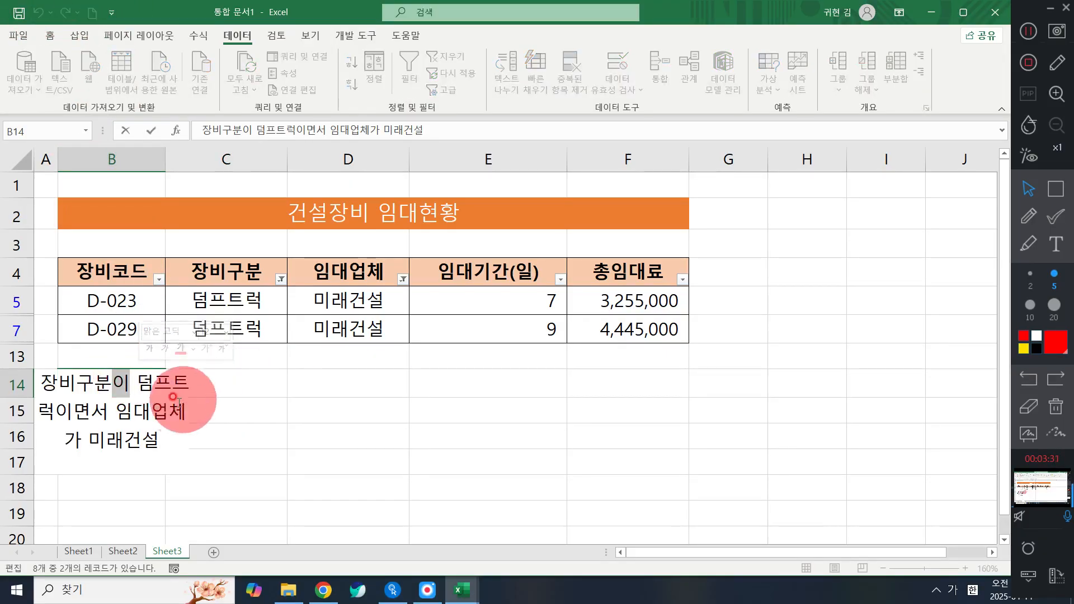
{"action": "key", "text": "ctrl+a"}
{"action": "key", "text": "ctrl+c"}
{"action": "key", "text": "Delete"}
{"action": "left_click", "coordinate": [268, 367]}
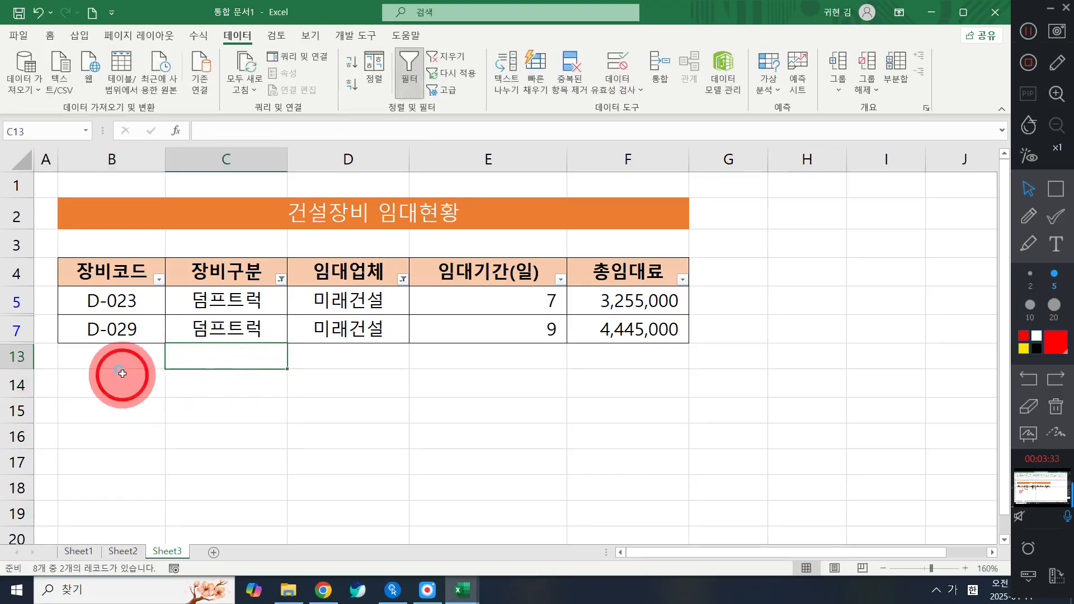
{"action": "double_click", "coordinate": [120, 377]}
{"action": "key", "text": "ctrl+v"}
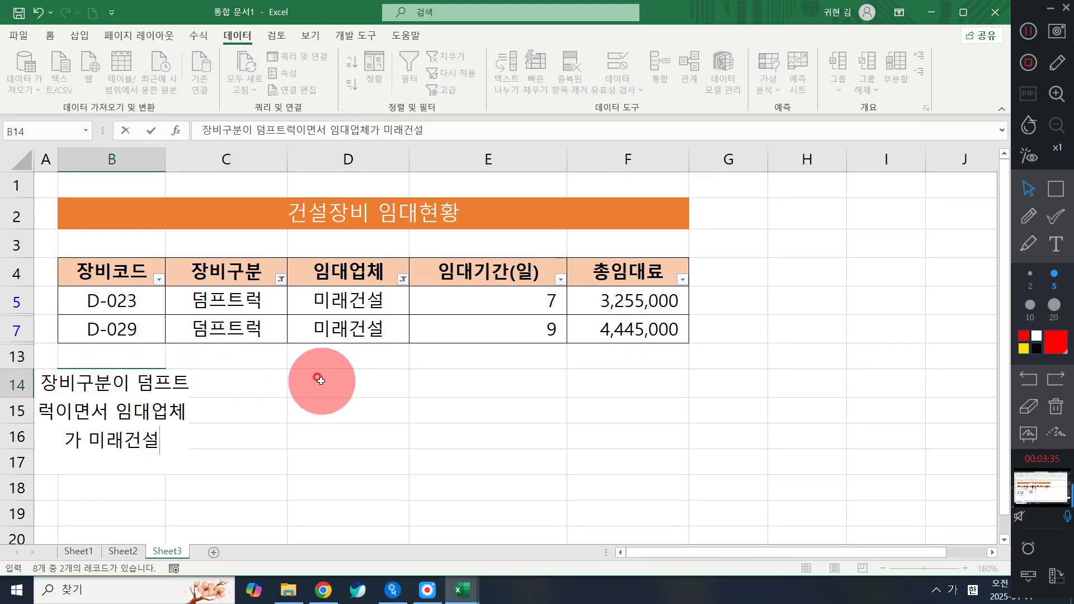
{"action": "left_click", "coordinate": [309, 382]}
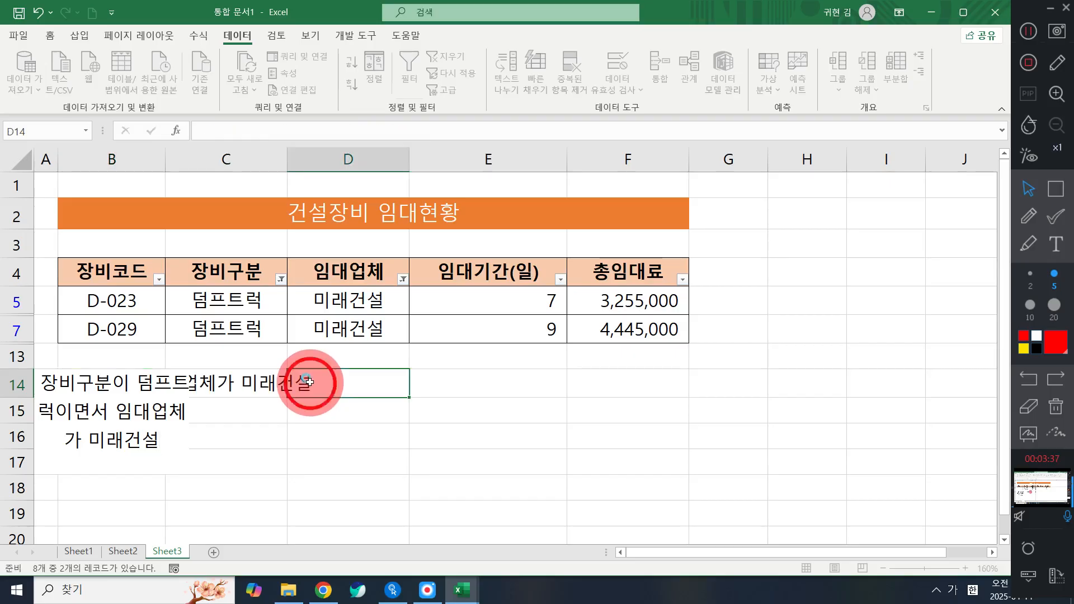
- Left-align the condition note in cell B14
{"action": "left_click", "coordinate": [118, 375]}
{"action": "left_click", "coordinate": [50, 36]}
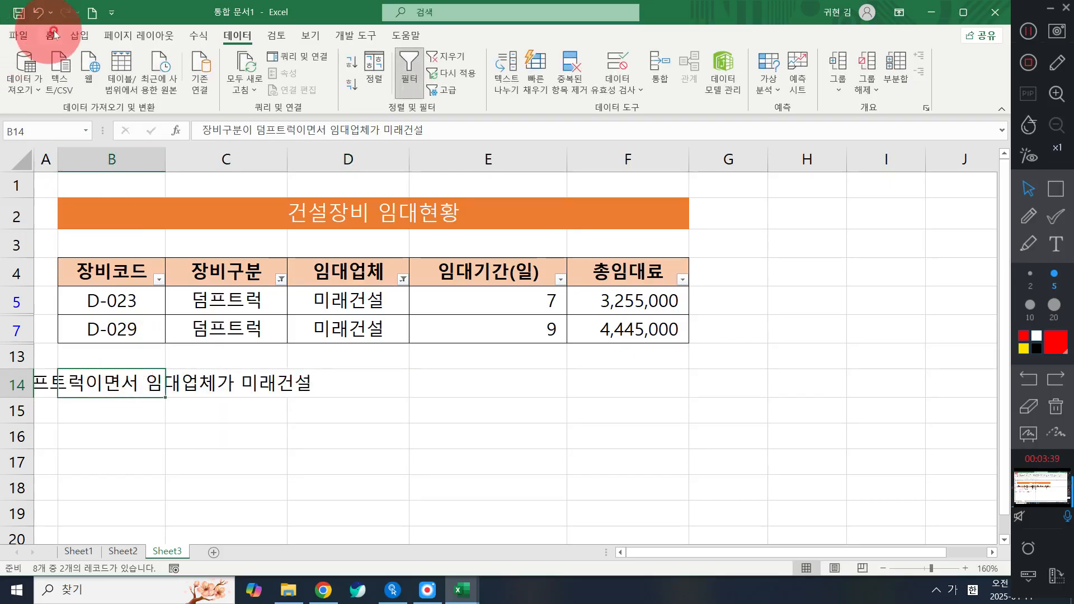
{"action": "left_click", "coordinate": [310, 85]}
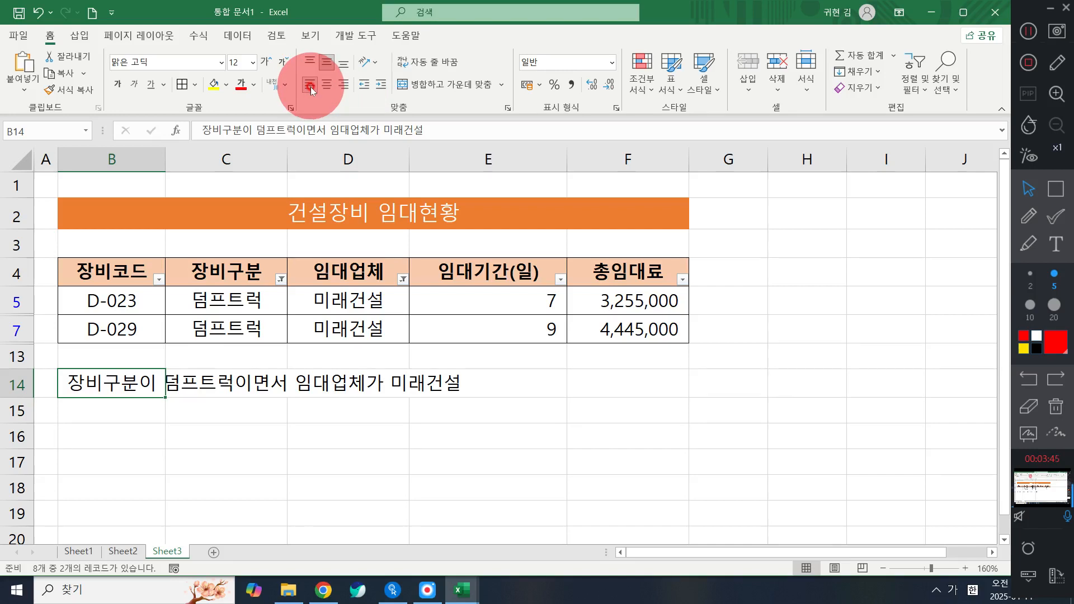
{"action": "left_click", "coordinate": [439, 385]}
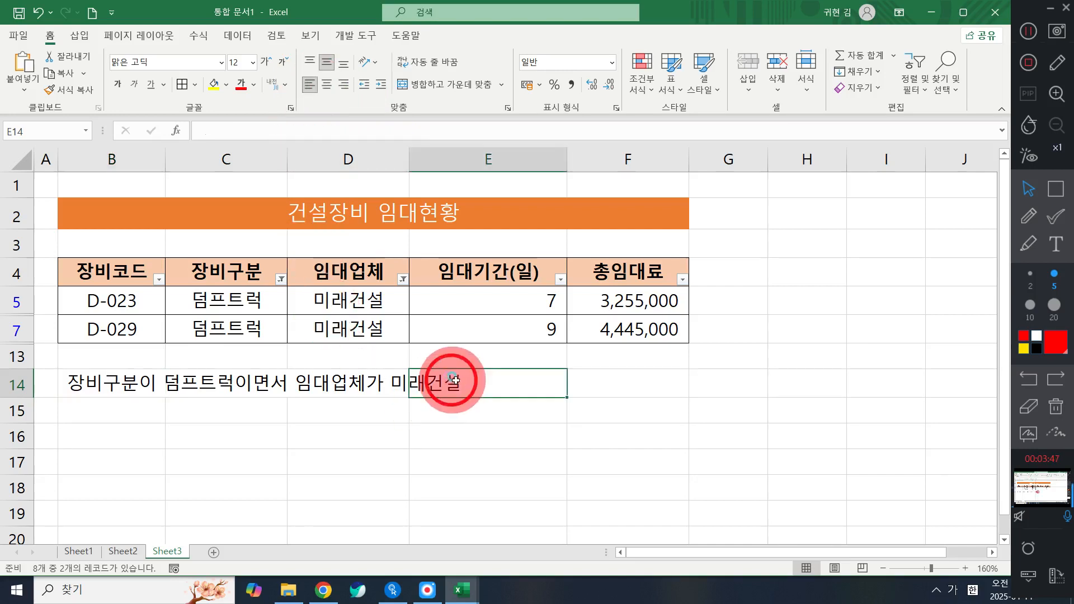
{"action": "left_click", "coordinate": [162, 382]}
{"action": "double_click", "coordinate": [102, 372]}
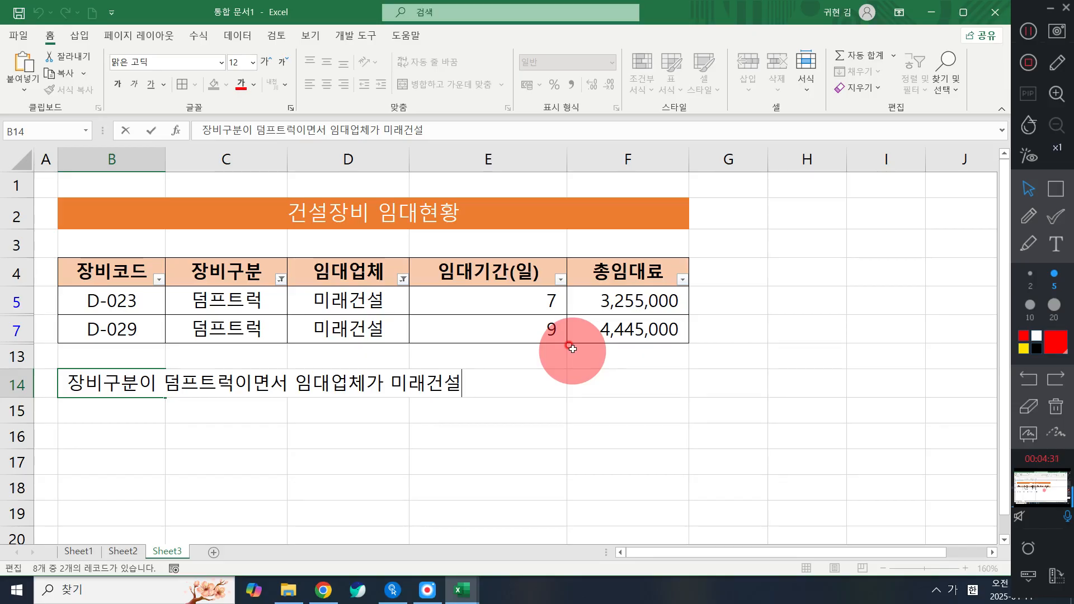
{"action": "left_click", "coordinate": [355, 436]}
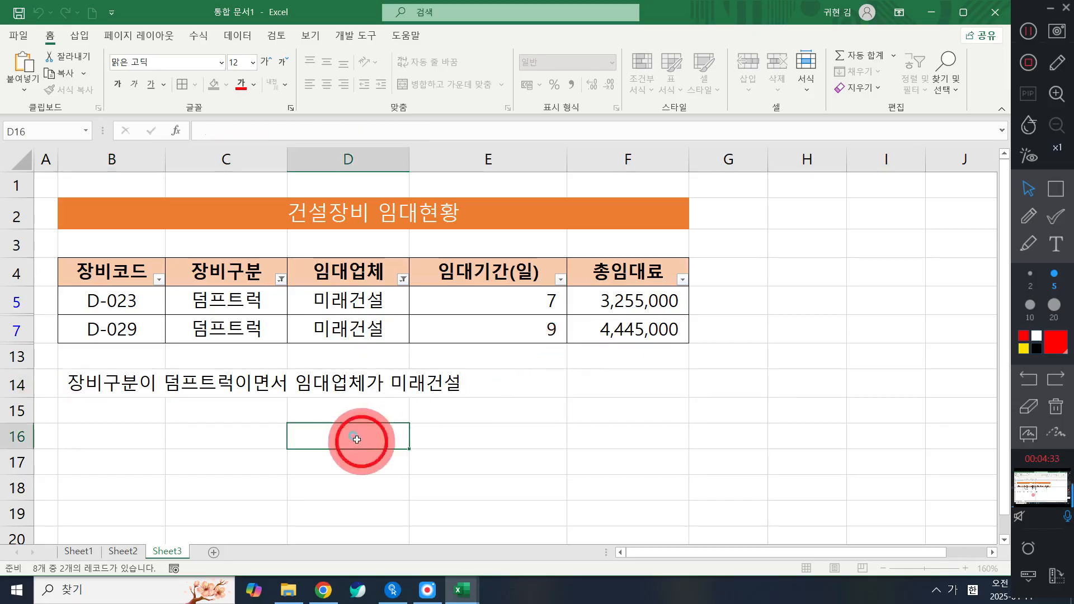
{"action": "left_click", "coordinate": [109, 383]}
{"action": "left_click", "coordinate": [178, 411]}
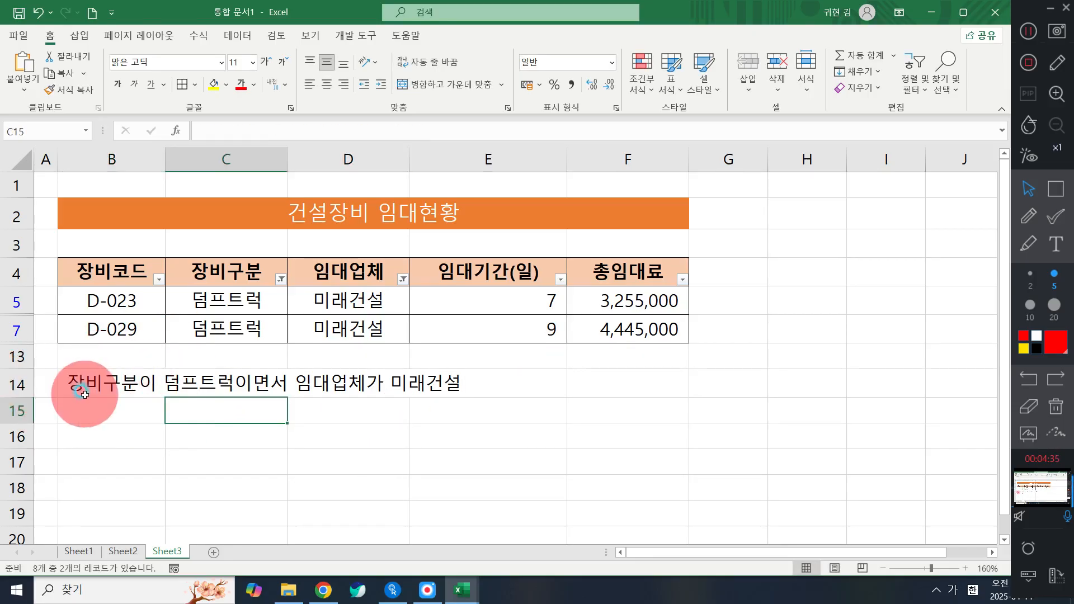
{"action": "left_click", "coordinate": [119, 412]}
- Switch the note in cell B14 to centre alignment and back to left alignment
{"action": "left_click", "coordinate": [106, 384]}
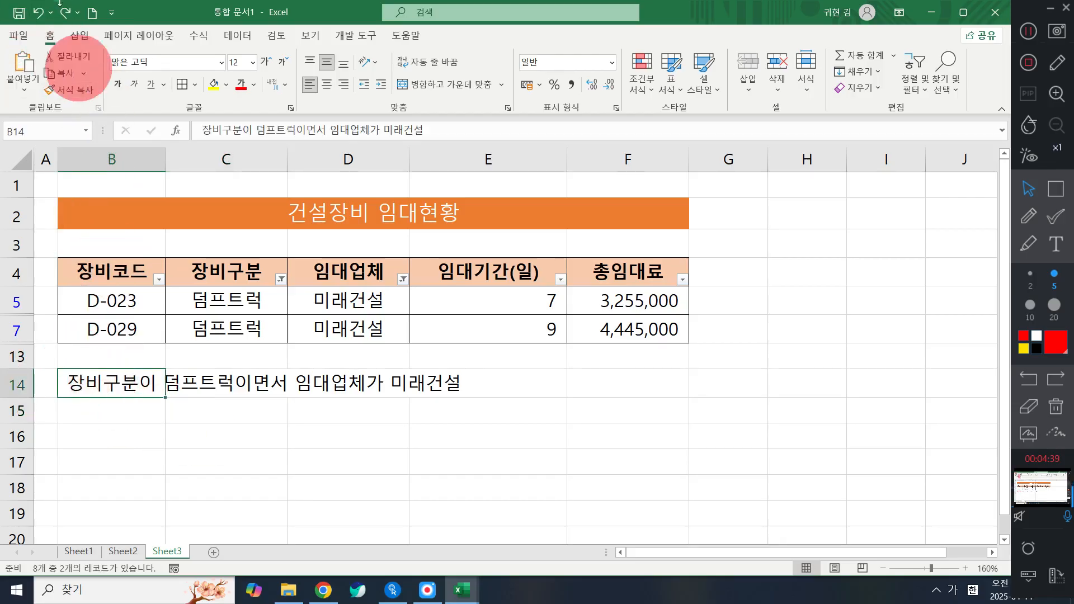
{"action": "left_click", "coordinate": [327, 84]}
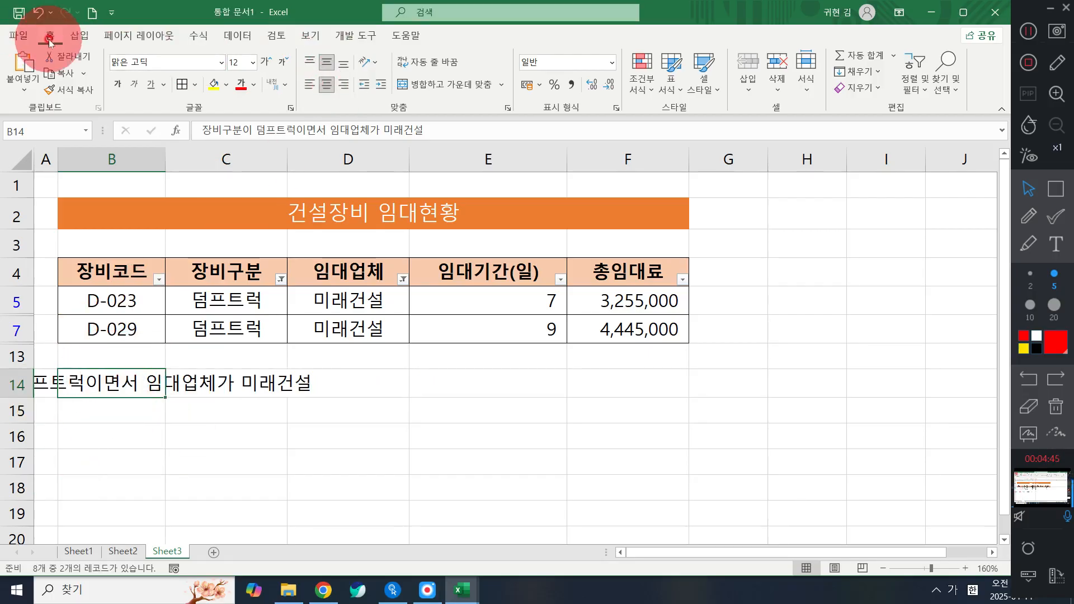
{"action": "left_click", "coordinate": [311, 84]}
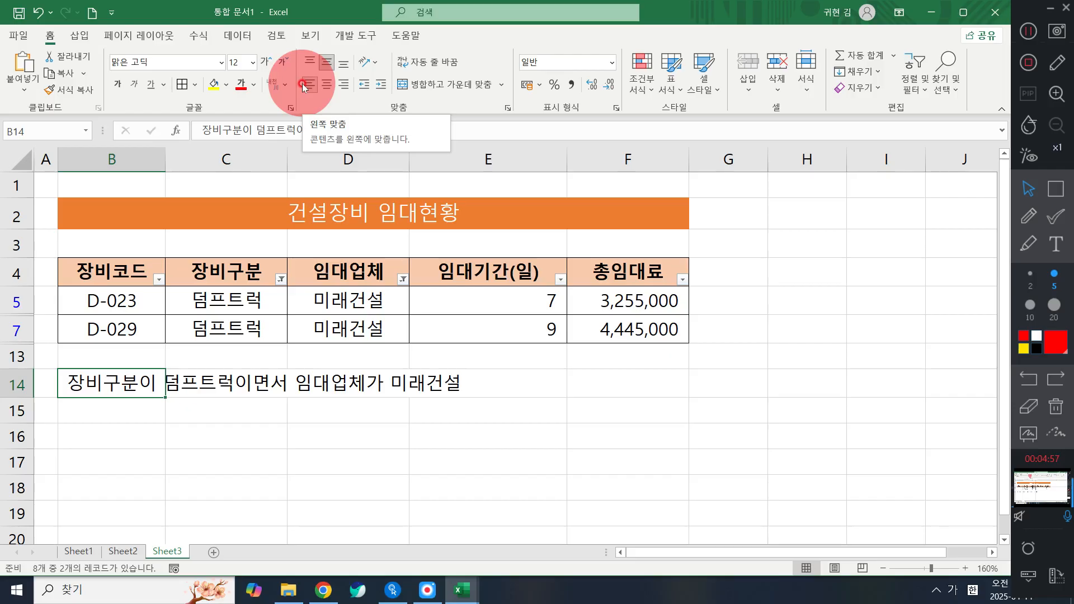
- Copy the filtered table with its headers, from 장비코드 to 총임대료, and paste it below the note starting at cell B16
{"action": "left_click_drag", "start_coordinate": [102, 268], "coordinate": [655, 327]}
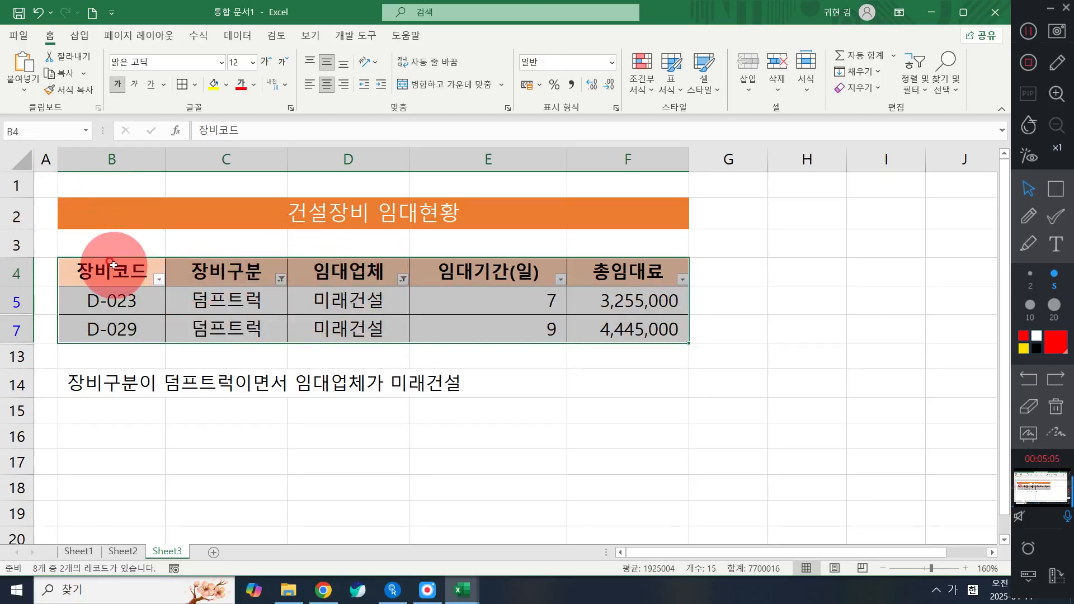
{"action": "left_click", "coordinate": [91, 266]}
{"action": "left_click_drag", "start_coordinate": [166, 283], "coordinate": [636, 333]}
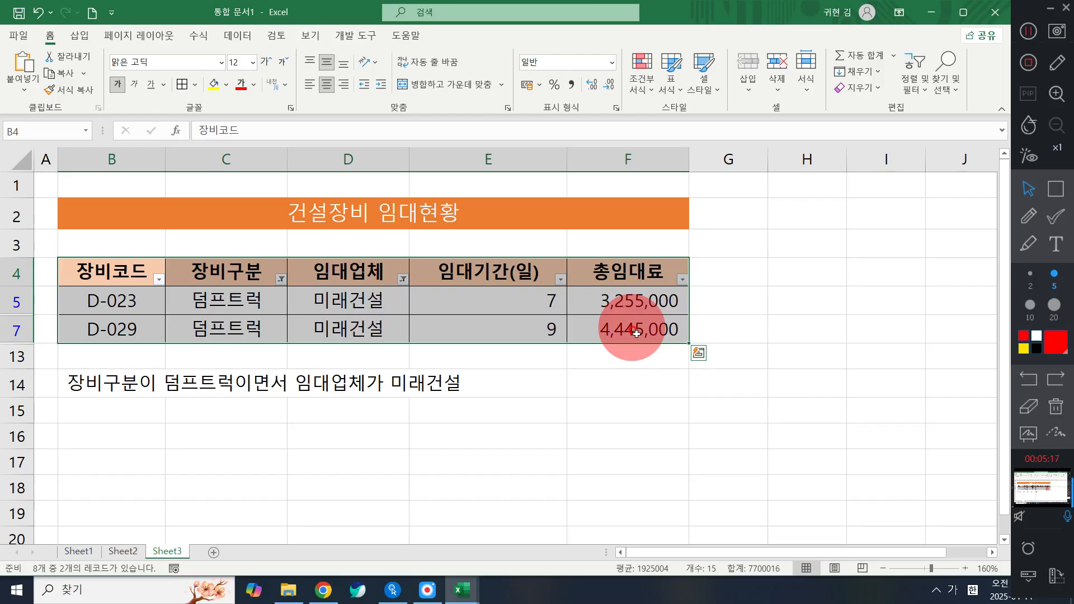
{"action": "key", "text": "ctrl+c"}
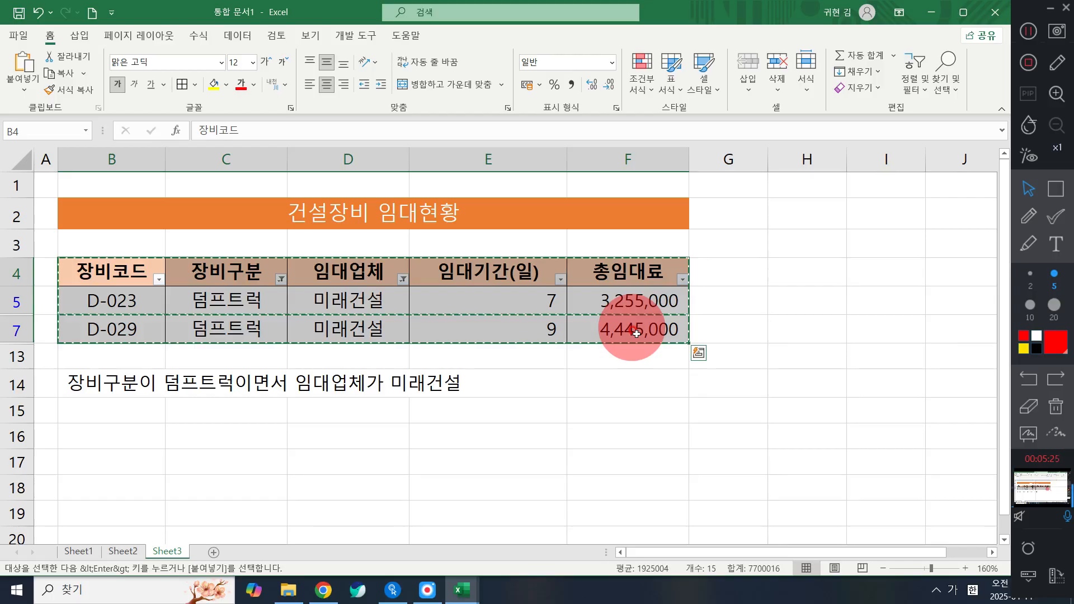
{"action": "left_click", "coordinate": [101, 433]}
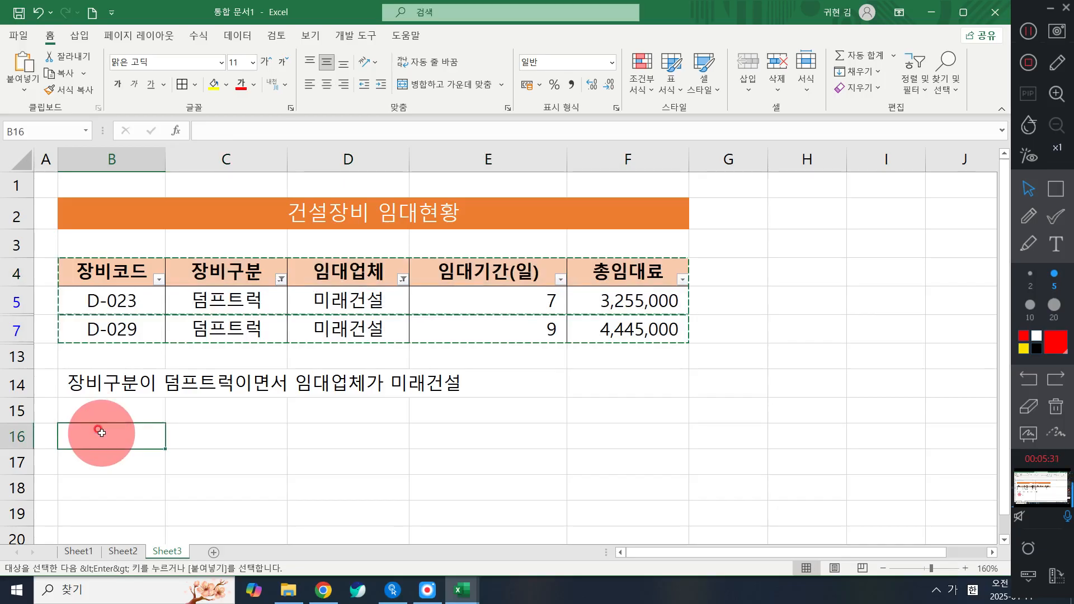
{"action": "key", "text": "ctrl+v"}
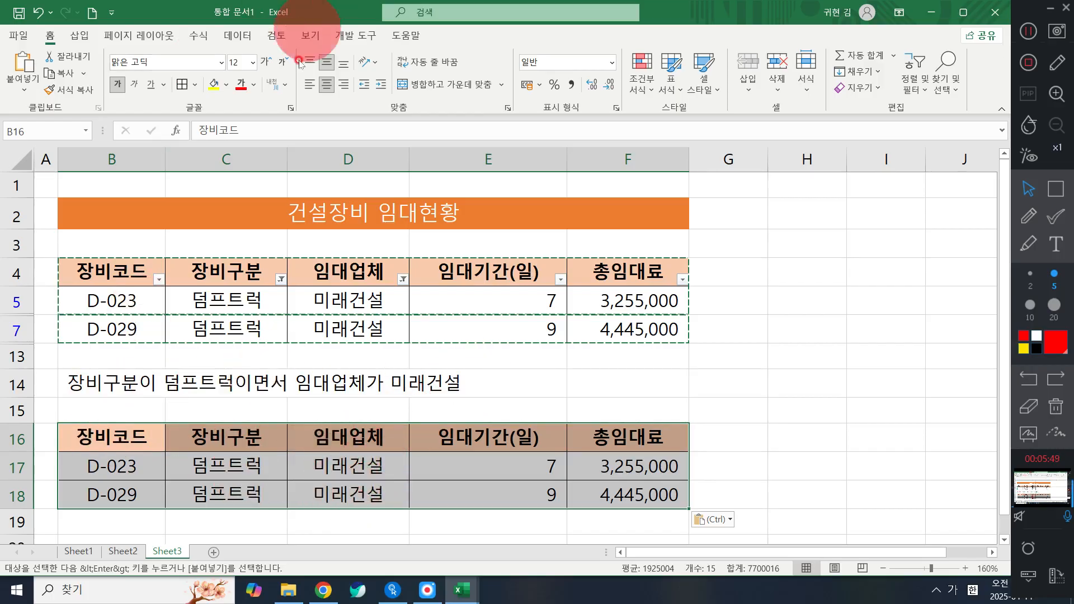
- Clear all filters from the original 건설장비 임대현황 table
{"action": "left_click", "coordinate": [106, 280]}
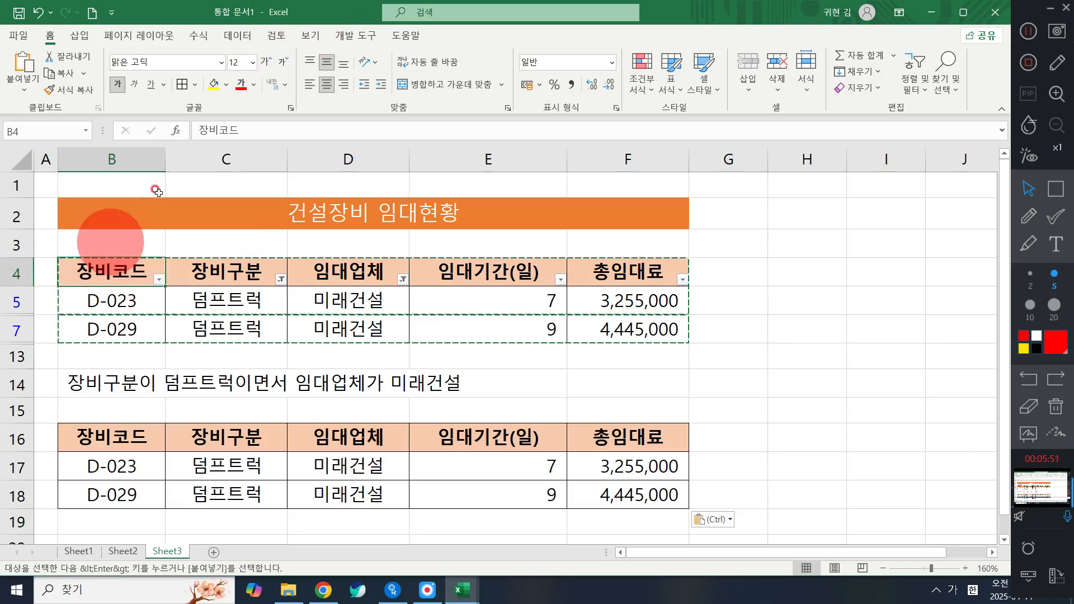
{"action": "left_click", "coordinate": [237, 36]}
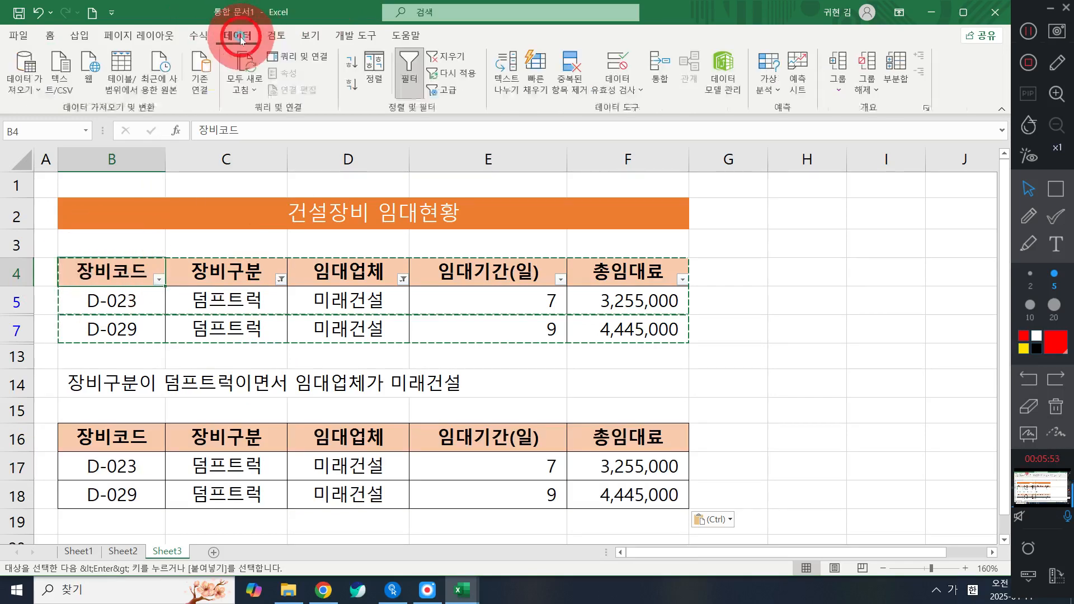
{"action": "left_click", "coordinate": [444, 58]}
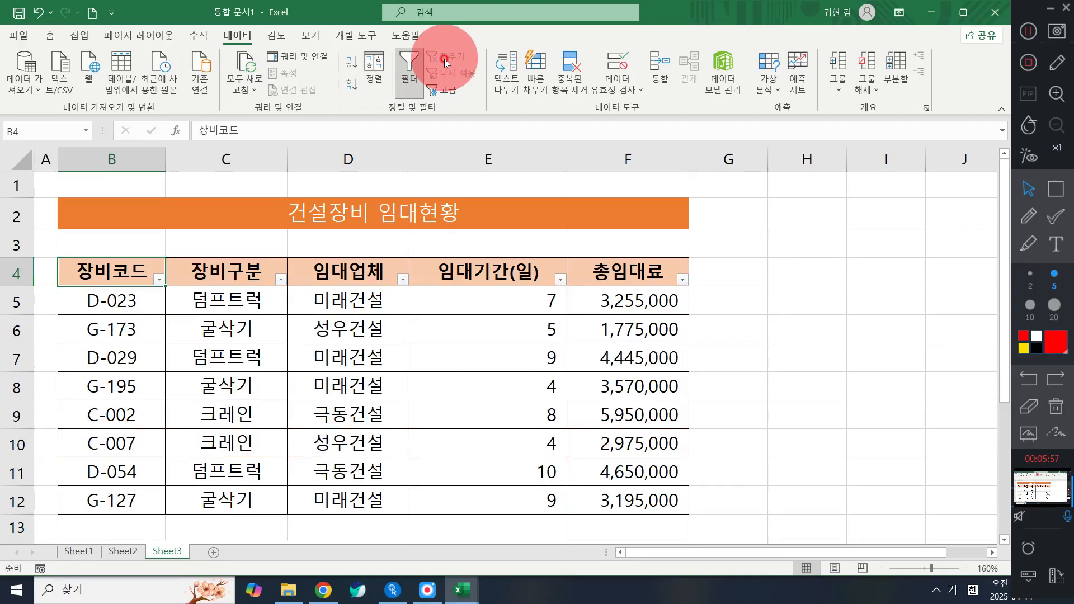
- Compare the full unfiltered table with the condition note and the copied result table below it
{"action": "scroll", "coordinate": [425, 191], "scroll_direction": "down", "scroll_amount": 4}
{"action": "scroll", "coordinate": [419, 228], "scroll_direction": "up", "scroll_amount": 1}
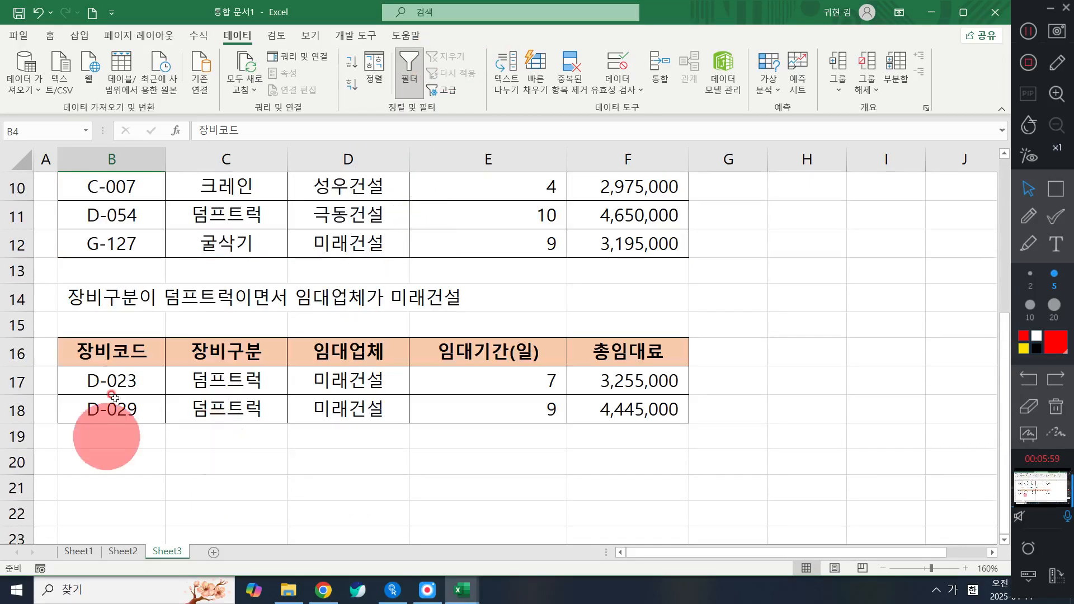
{"action": "scroll", "coordinate": [140, 414], "scroll_direction": "up", "scroll_amount": 3}
{"action": "scroll", "coordinate": [302, 369], "scroll_direction": "down", "scroll_amount": 3}
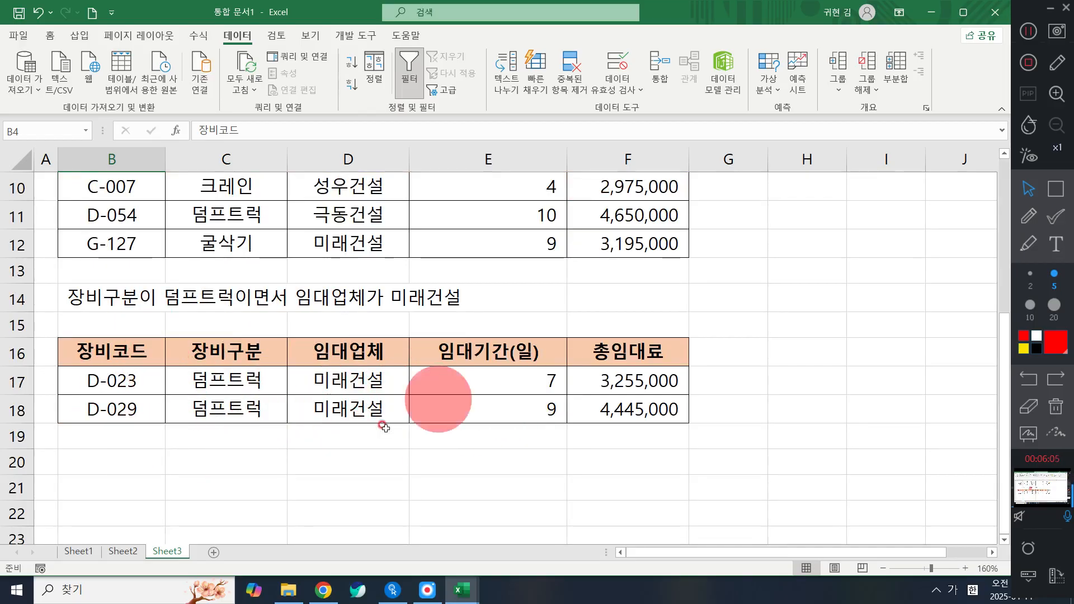
{"action": "scroll", "coordinate": [444, 402], "scroll_direction": "up", "scroll_amount": 3}
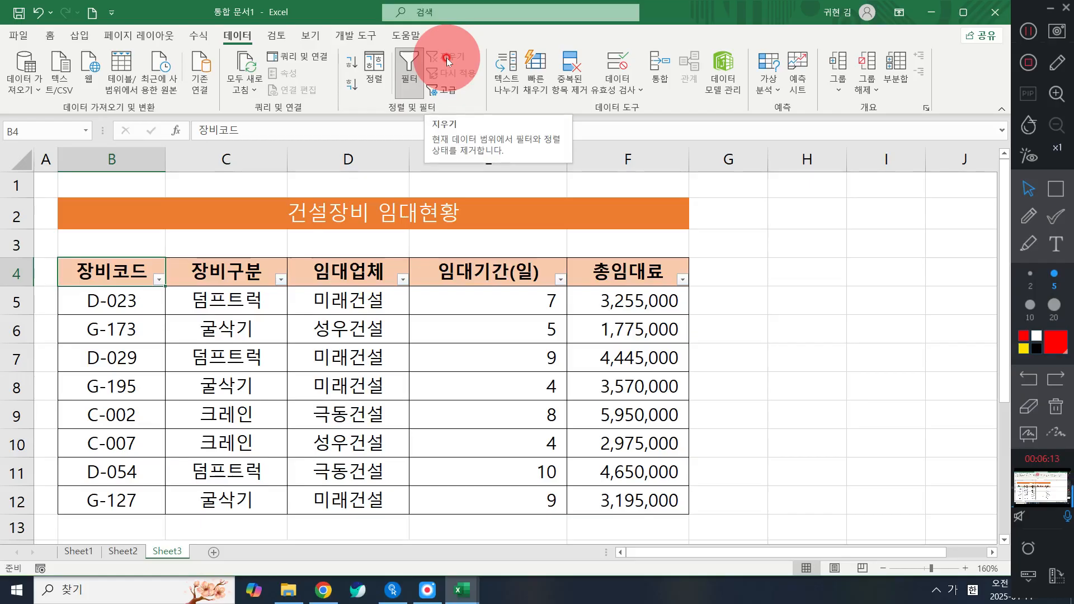
{"action": "scroll", "coordinate": [395, 276], "scroll_direction": "down", "scroll_amount": 2}
{"action": "scroll", "coordinate": [394, 276], "scroll_direction": "up", "scroll_amount": 1}
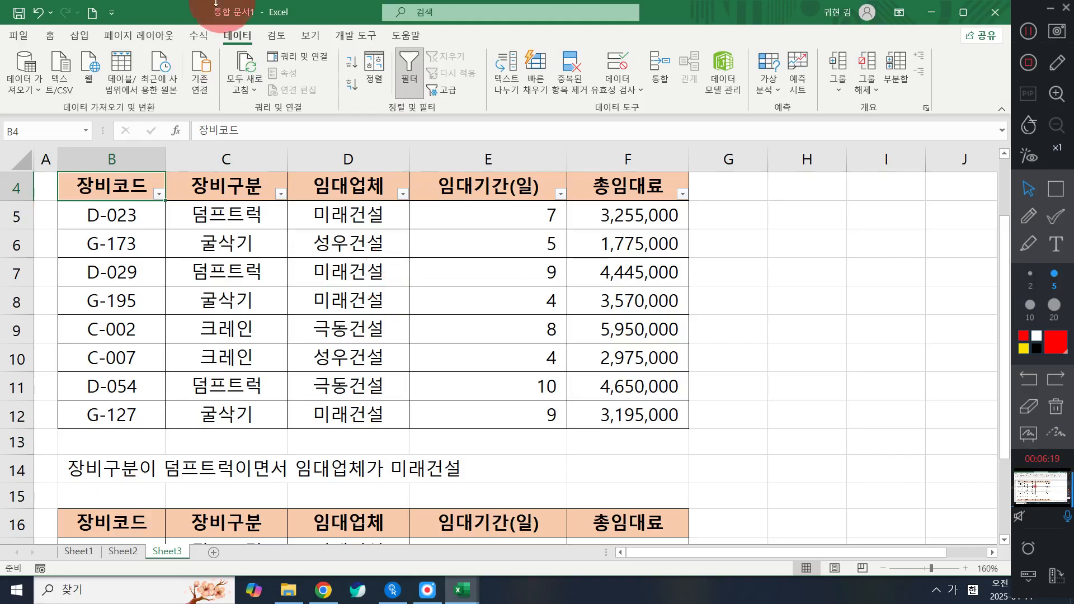
{"action": "scroll", "coordinate": [102, 194], "scroll_direction": "up", "scroll_amount": 1}
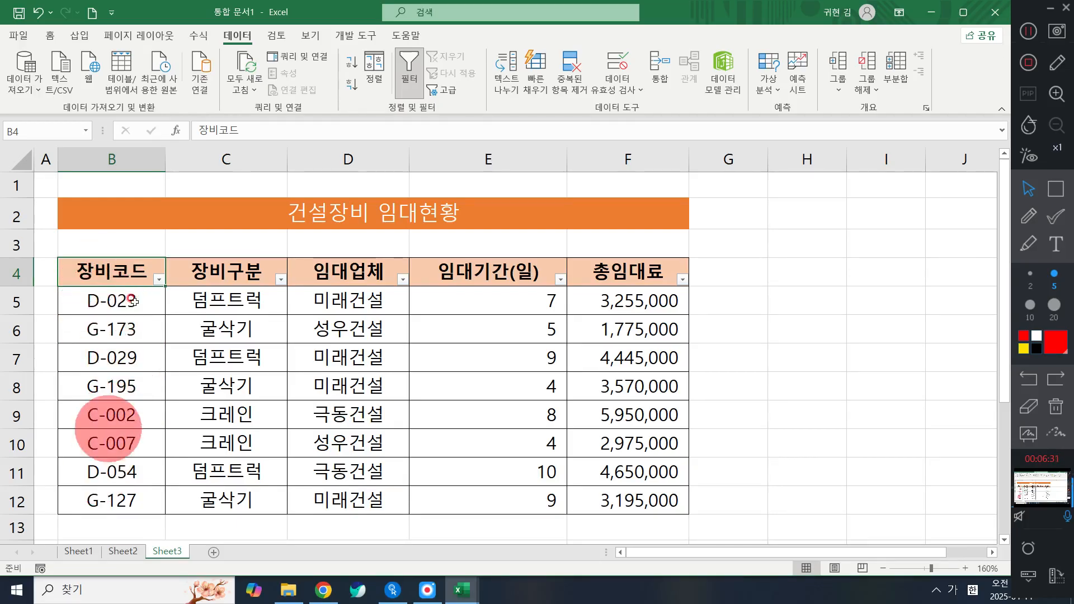
- Apply a text filter to the 장비코드 column with the condition 시작 문자 (begins with) "d"
{"action": "left_click", "coordinate": [159, 279]}
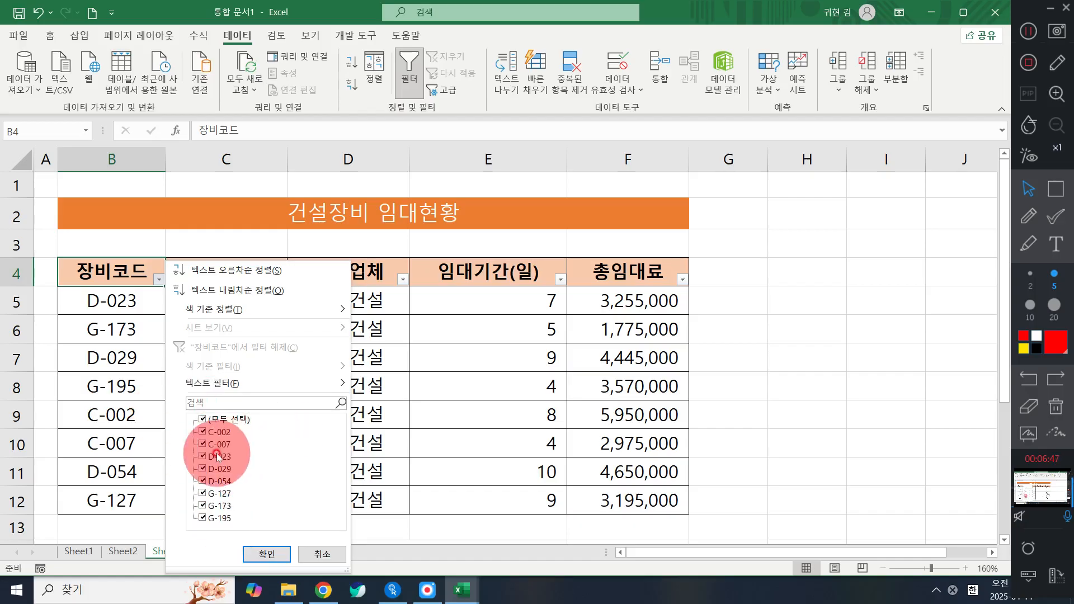
{"action": "left_click", "coordinate": [214, 387]}
{"action": "left_click", "coordinate": [215, 387]}
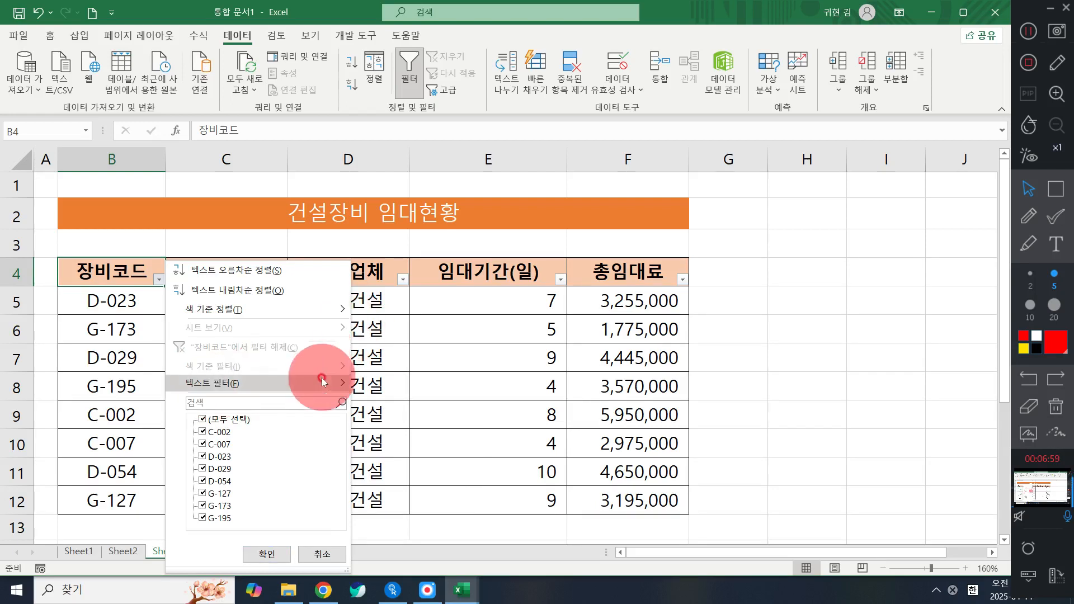
{"action": "mouse_move", "coordinate": [336, 383]}
{"action": "left_click", "coordinate": [419, 391]}
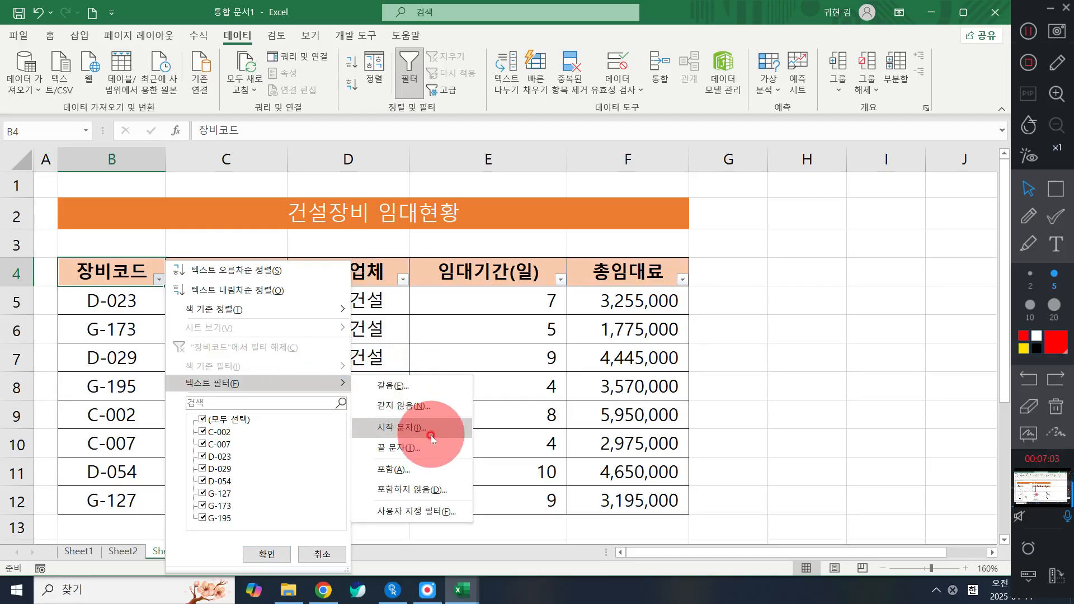
{"action": "left_click", "coordinate": [401, 427]}
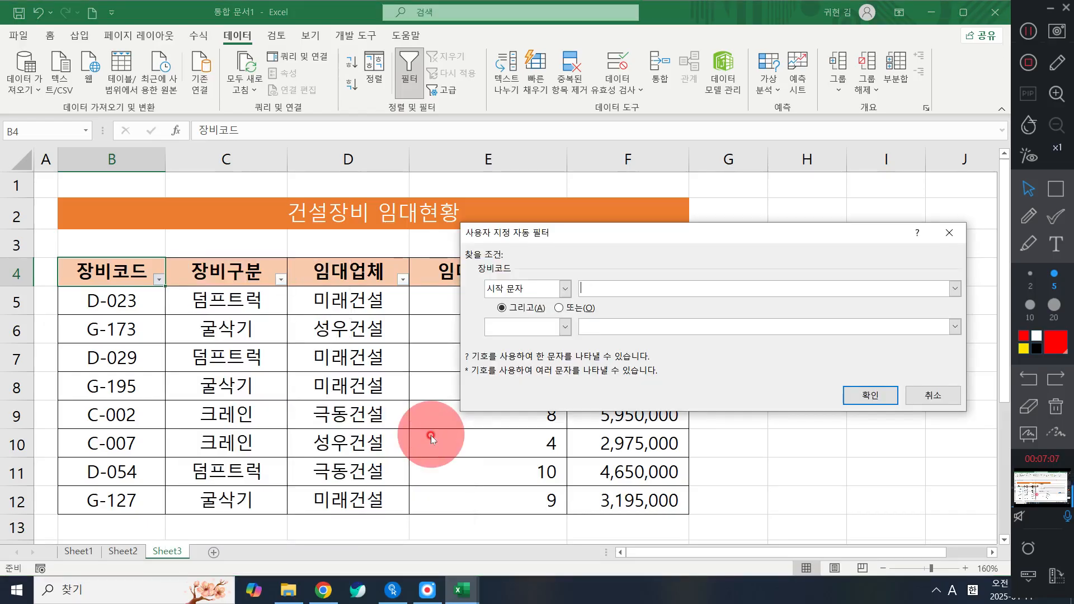
{"action": "type", "text": "d"}
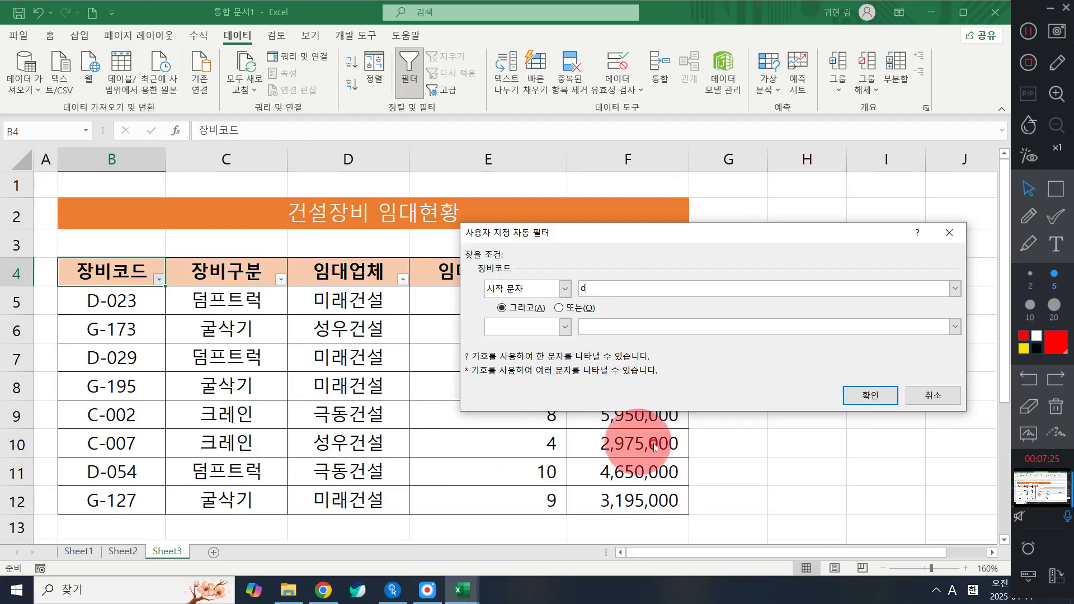
{"action": "left_click", "coordinate": [865, 396]}
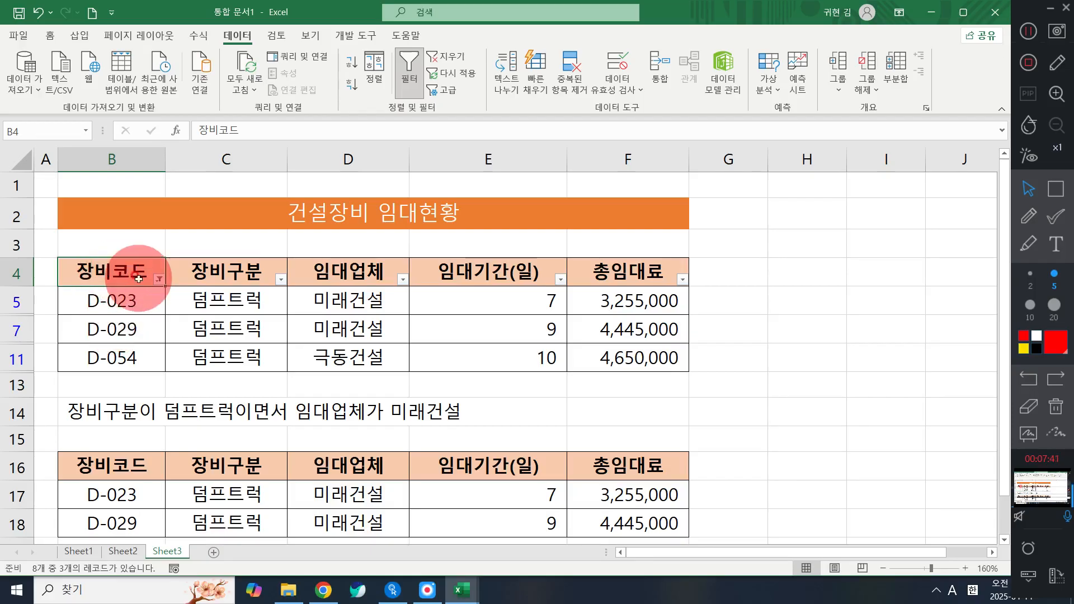
- Clear the 장비코드 filter and open the 크거나 같음 (greater than or equal to) number filter for the 임대기간(일) column
{"action": "left_click", "coordinate": [437, 59]}
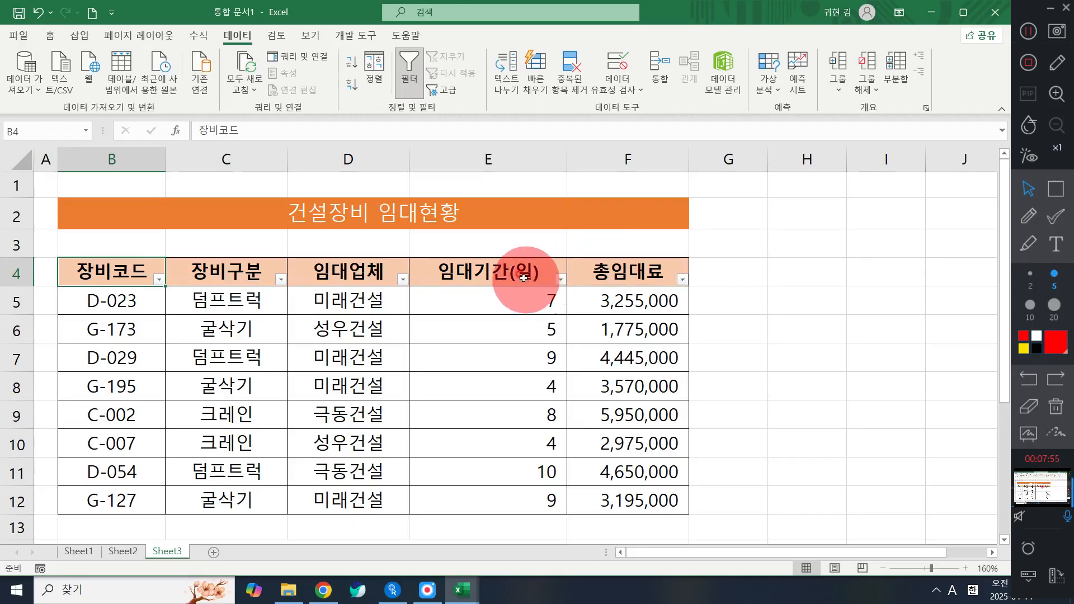
{"action": "left_click", "coordinate": [560, 279]}
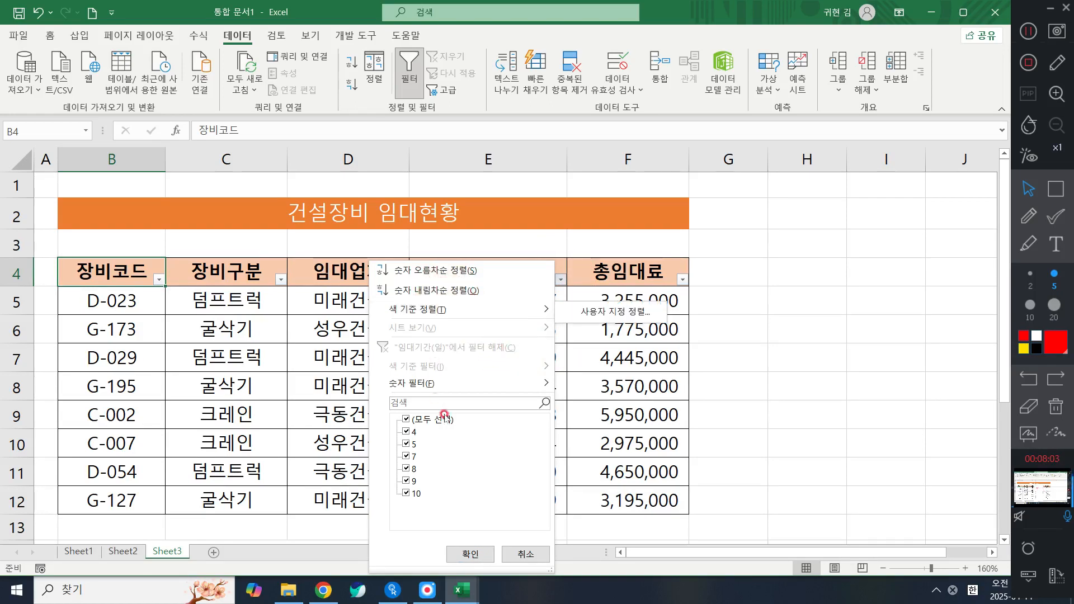
{"action": "mouse_move", "coordinate": [449, 387]}
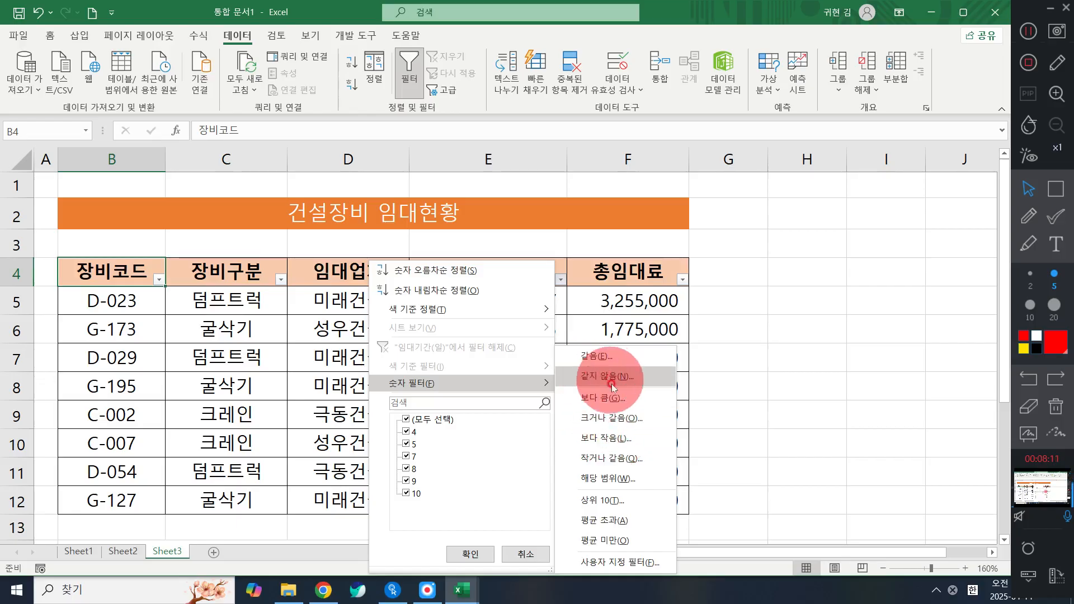
{"action": "left_click", "coordinate": [612, 421]}
{"action": "left_click", "coordinate": [1055, 188]}
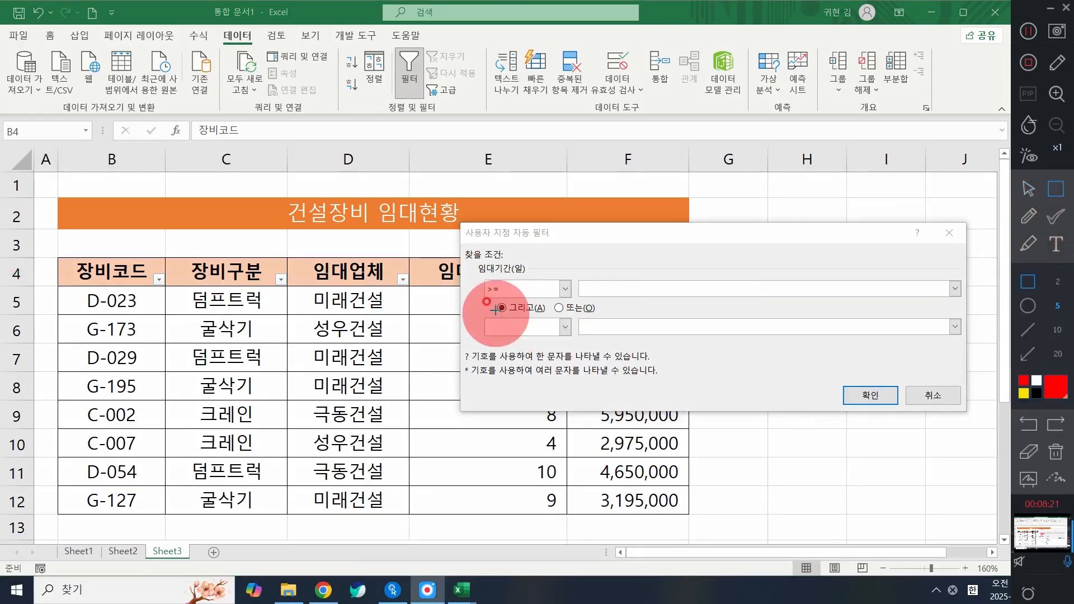
{"action": "left_click_drag", "start_coordinate": [474, 276], "coordinate": [507, 311]}
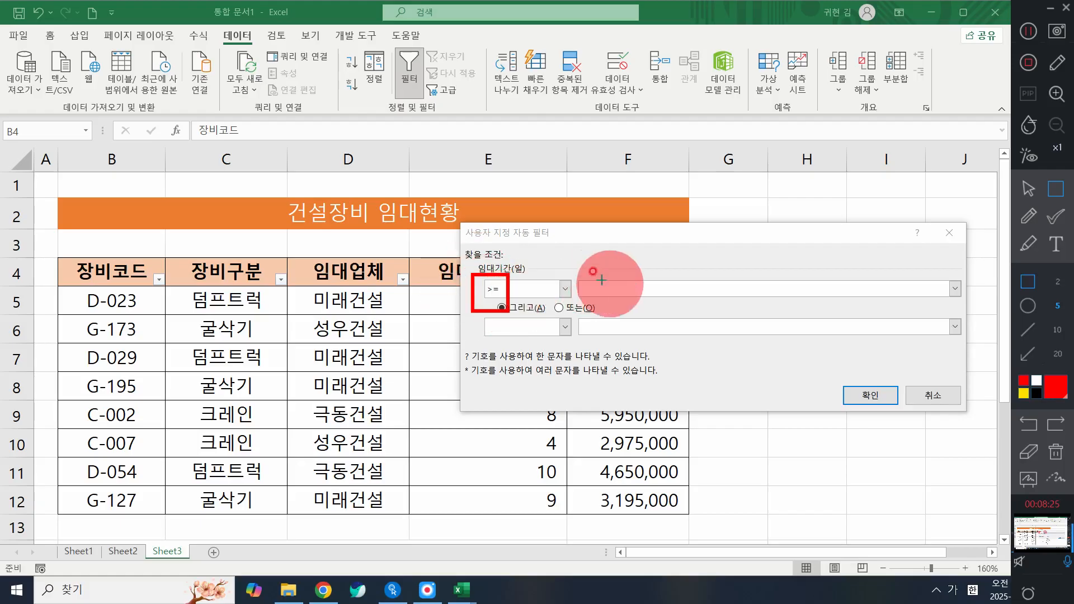
{"action": "mouse_move", "coordinate": [578, 270]}
{"action": "left_mouse_down"}
{"action": "mouse_move", "coordinate": [838, 292]}
{"action": "mouse_move", "coordinate": [972, 318]}
{"action": "left_mouse_up"}
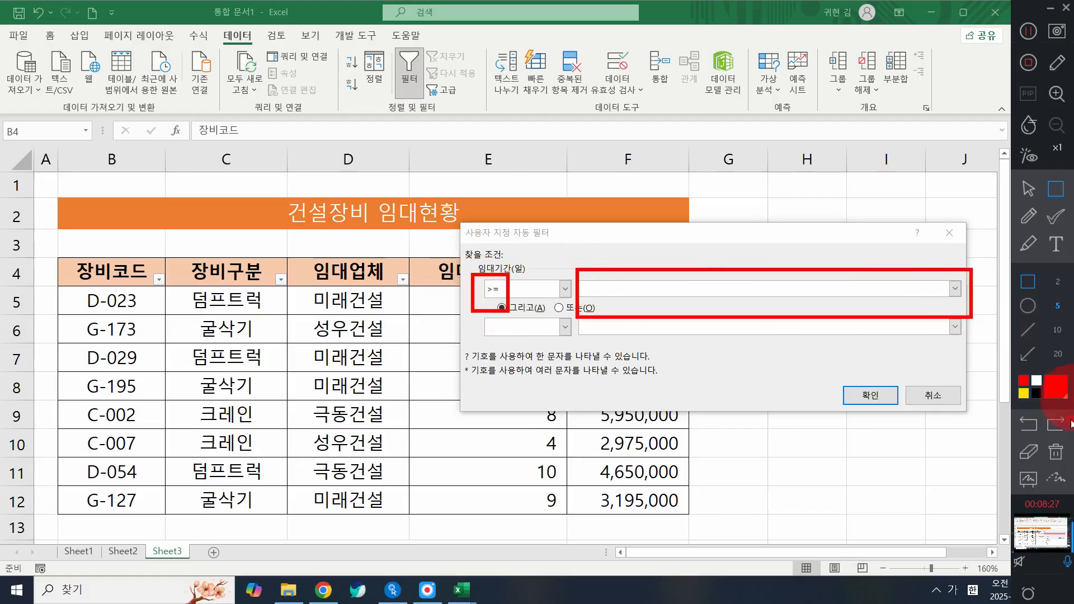
{"action": "left_click", "coordinate": [1053, 445]}
{"action": "left_click", "coordinate": [1028, 188]}
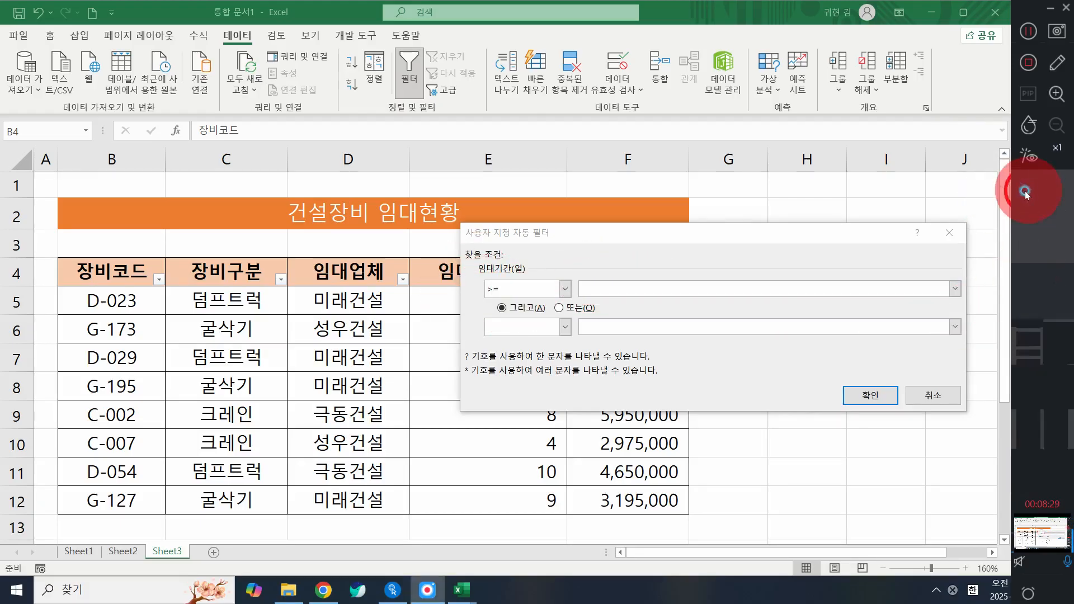
- Set the 임대기간(일) condition value to 9 and apply the filter
{"action": "left_click", "coordinate": [718, 291]}
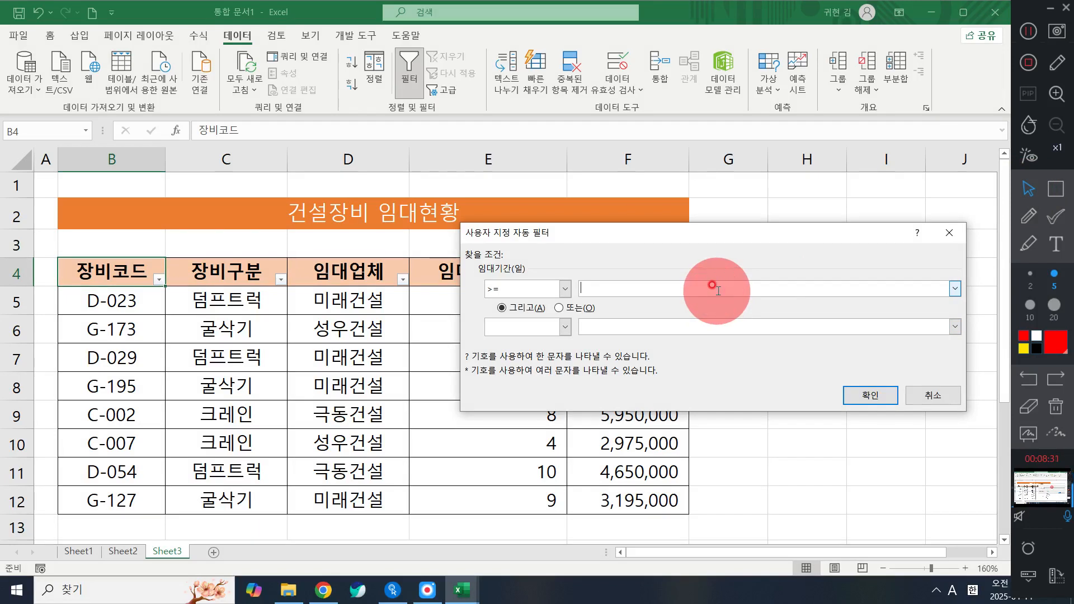
{"action": "type", "text": "9"}
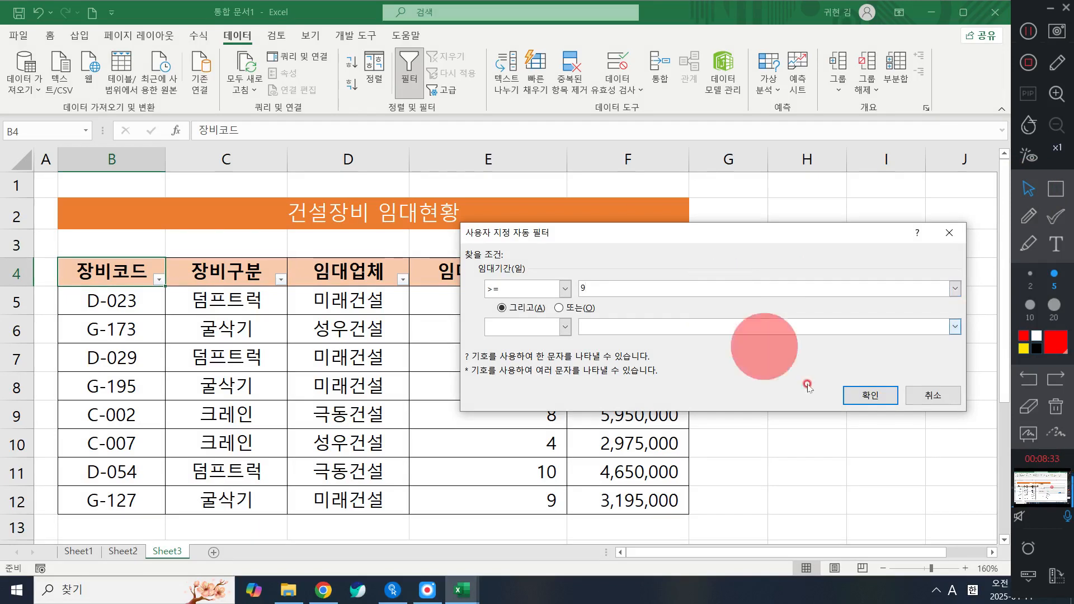
{"action": "left_click", "coordinate": [874, 394]}
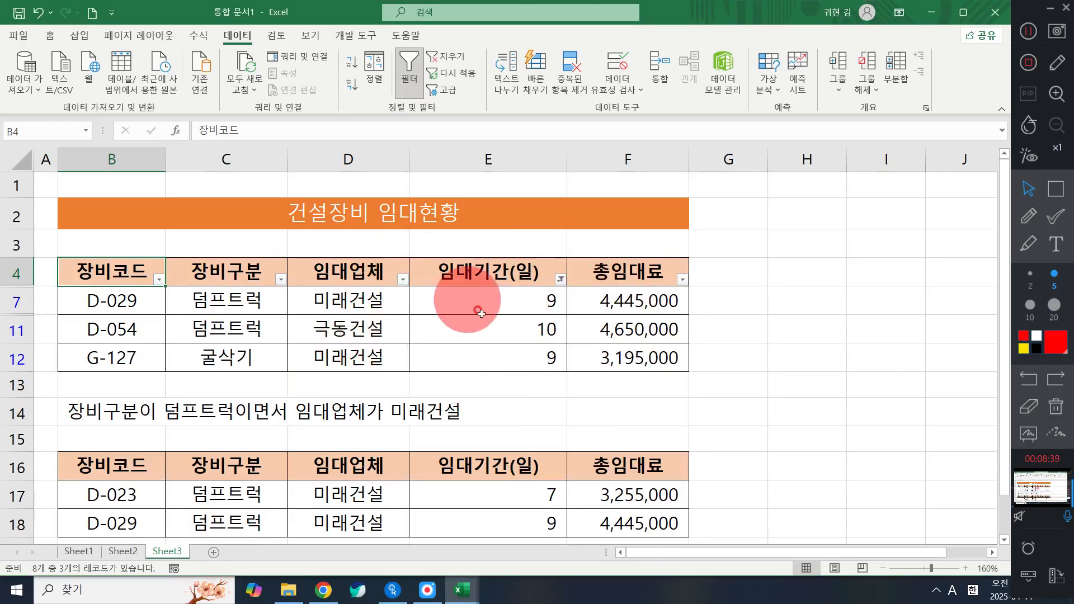
- Clear the 임대기간(일) filter and apply a 크거나 같음 (greater than or equal to) number filter to the 총임대료 column
{"action": "left_click", "coordinate": [449, 56]}
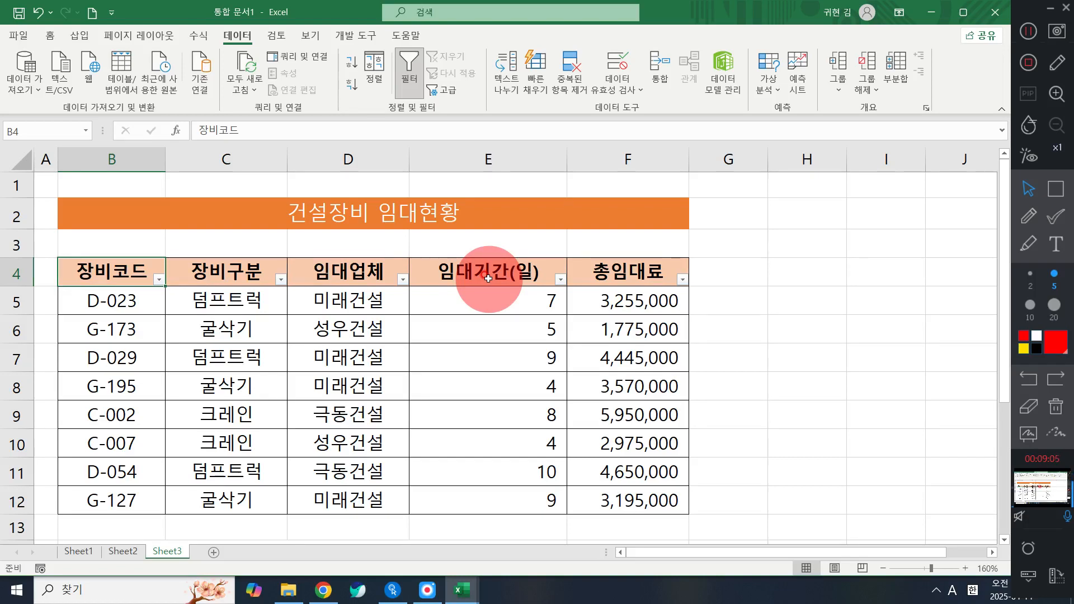
{"action": "left_click", "coordinate": [1028, 31]}
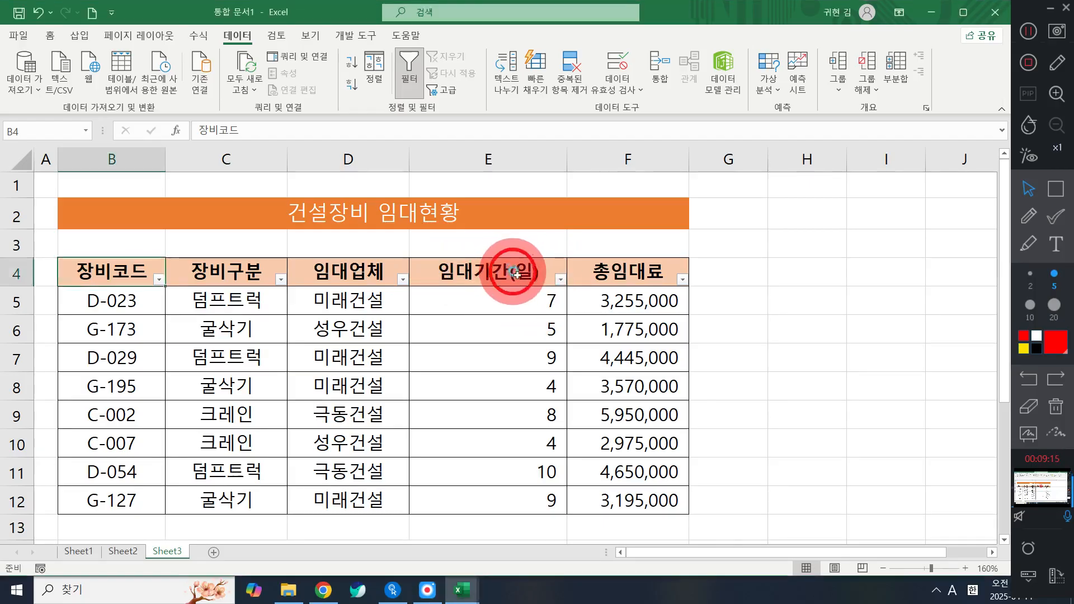
{"action": "left_click", "coordinate": [534, 273]}
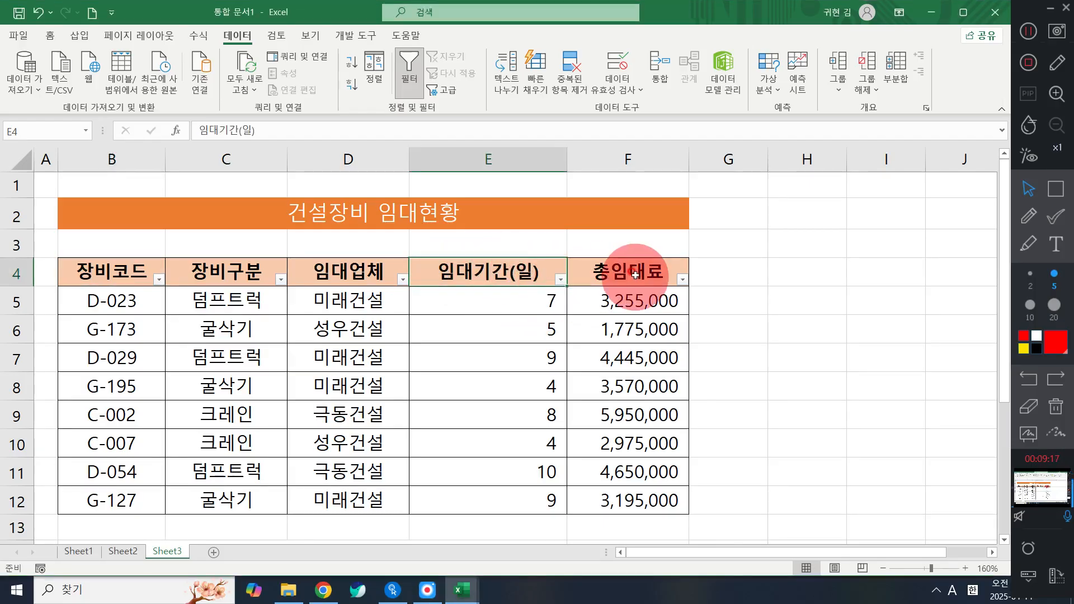
{"action": "left_click", "coordinate": [681, 279]}
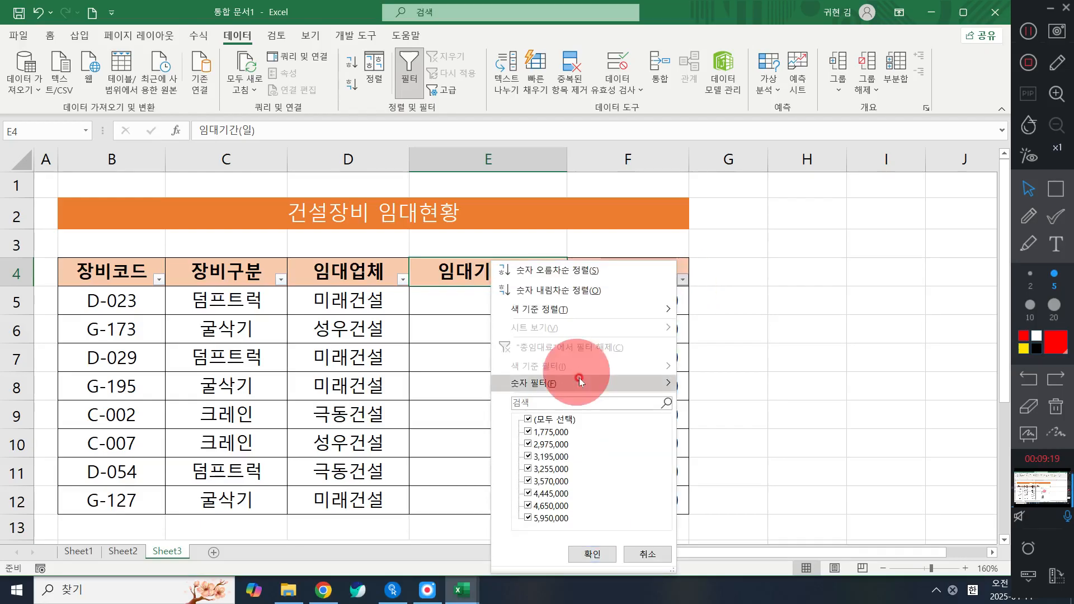
{"action": "mouse_move", "coordinate": [603, 381]}
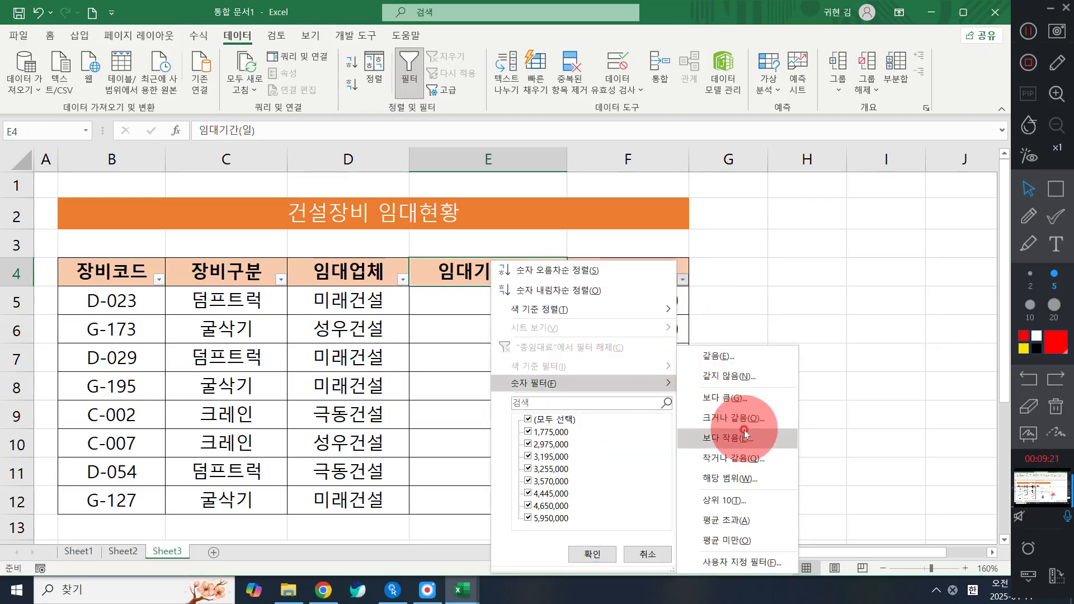
{"action": "left_click", "coordinate": [733, 418]}
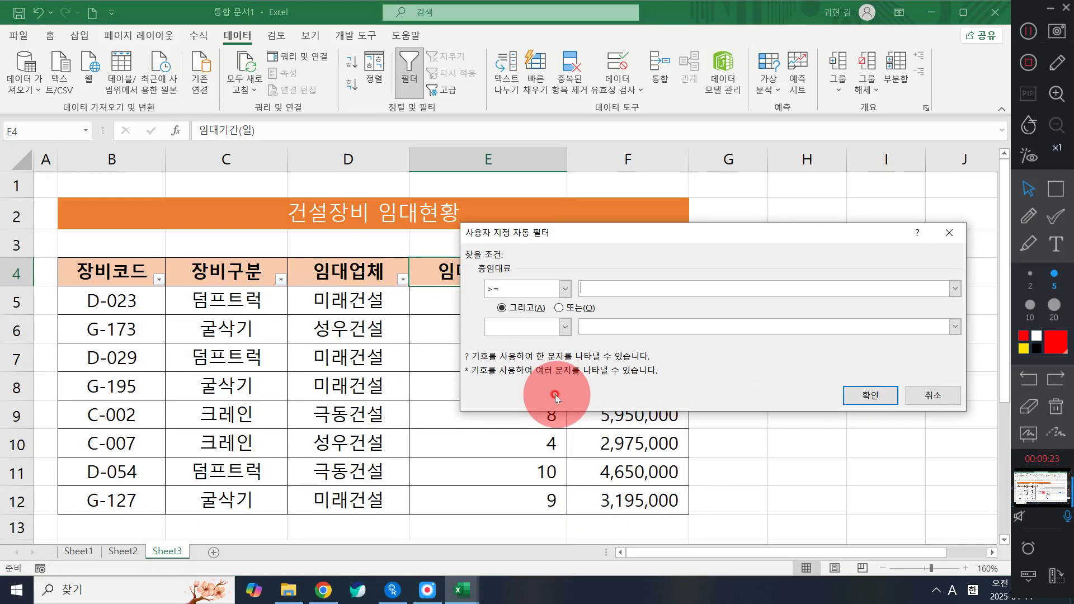
{"action": "type", "text": "30000"}
{"action": "key", "text": "BackSpace"}
{"action": "left_click", "coordinate": [885, 394]}
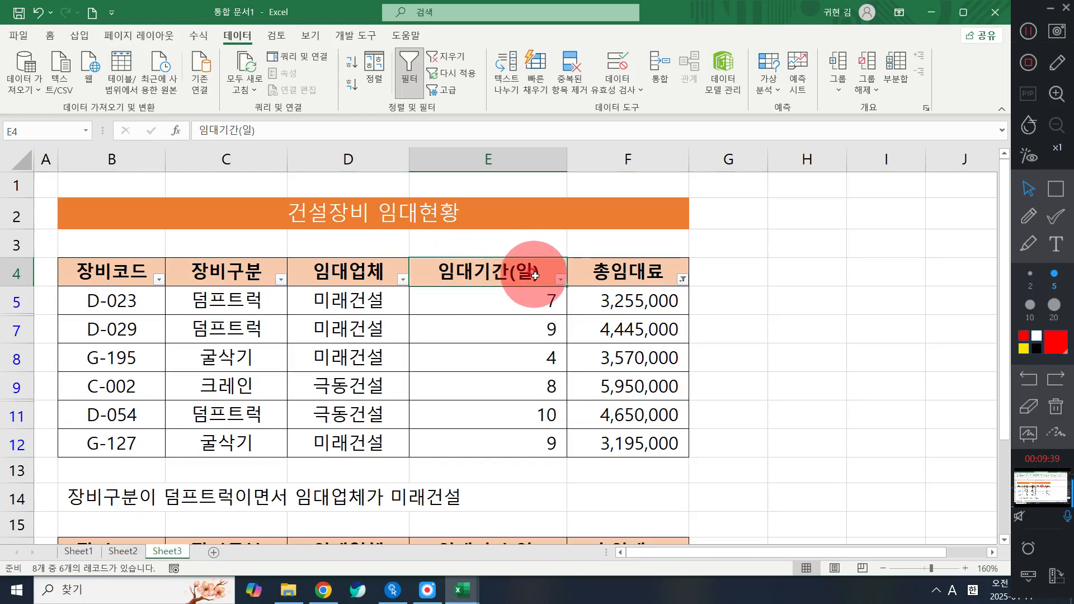
- Add a 크거나 같음 number filter of 8 to the 임대기간(일) column, combined with the 총임대료 filter
{"action": "left_click", "coordinate": [560, 280]}
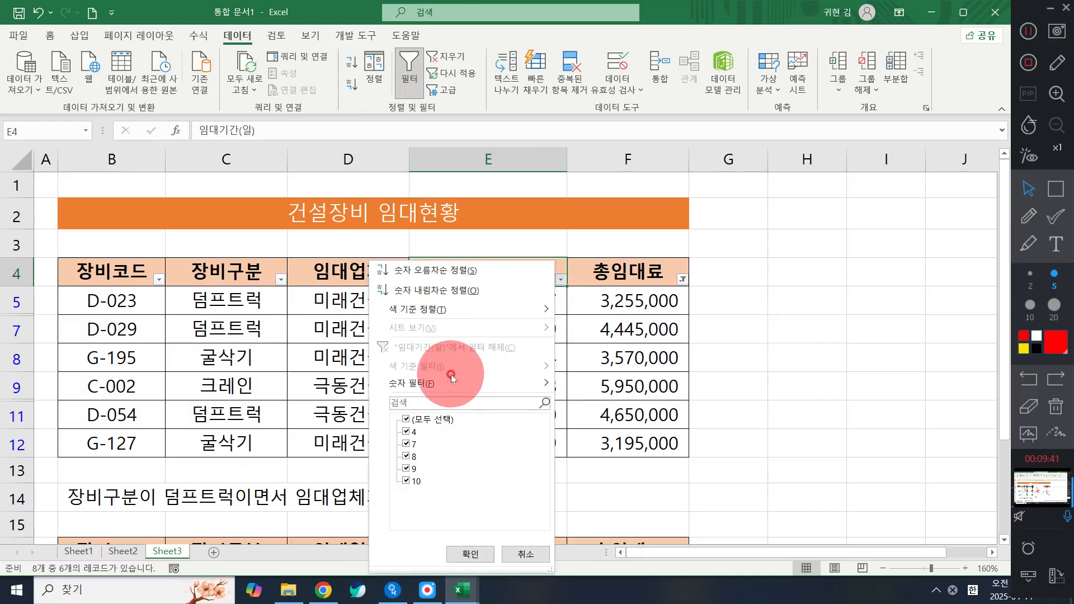
{"action": "mouse_move", "coordinate": [493, 383]}
{"action": "left_click", "coordinate": [620, 418]}
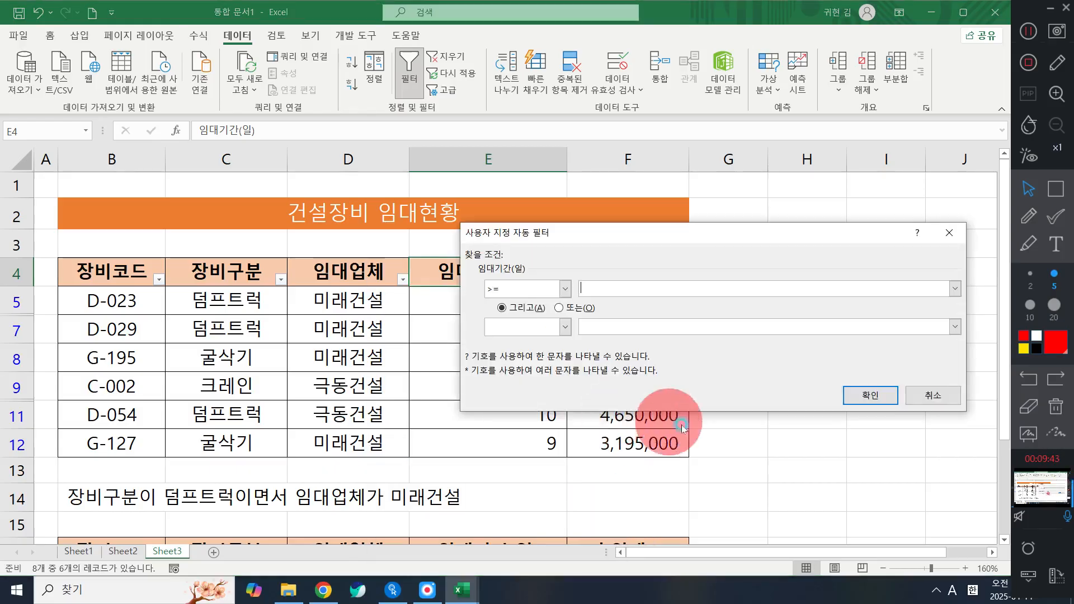
{"action": "type", "text": "8"}
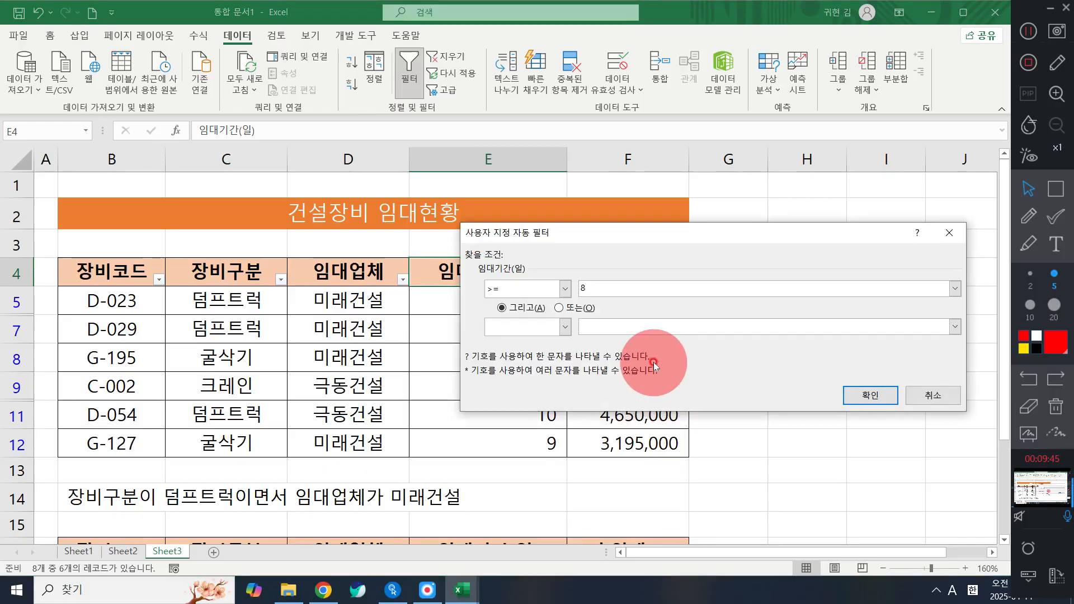
{"action": "key", "text": "Return"}
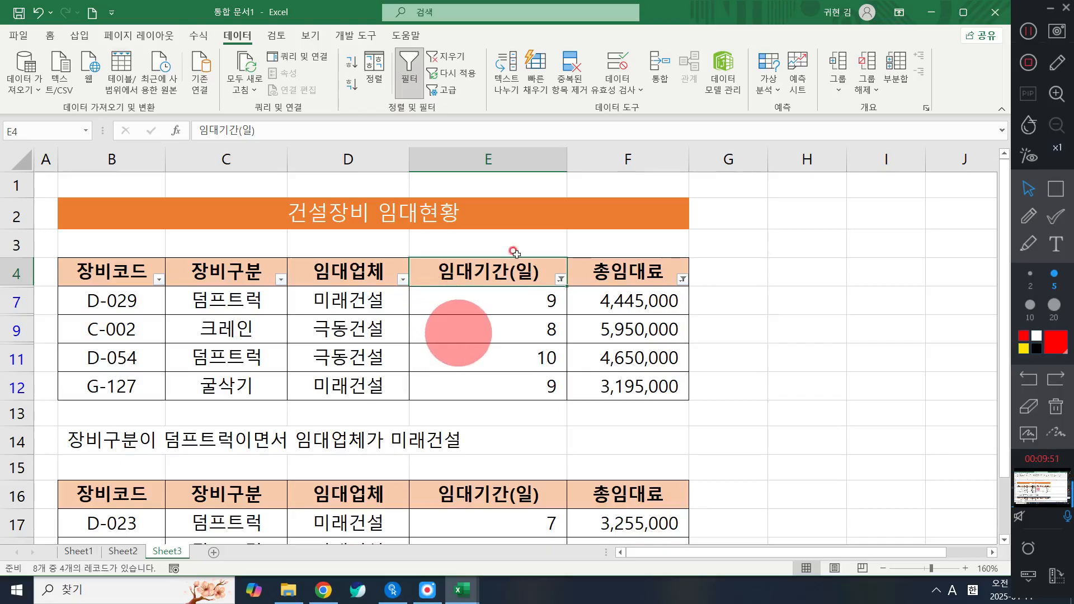
- Clear all filters from the table and open the 해당 범위 (between) number filter for the 총임대료 column
{"action": "left_click", "coordinate": [451, 58]}
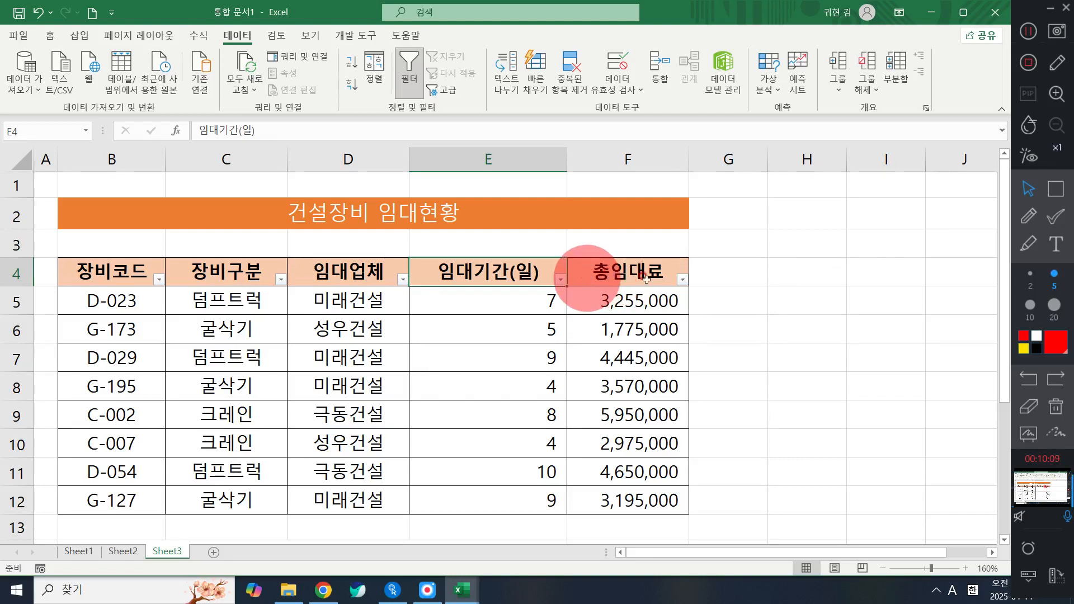
{"action": "left_click", "coordinate": [627, 272]}
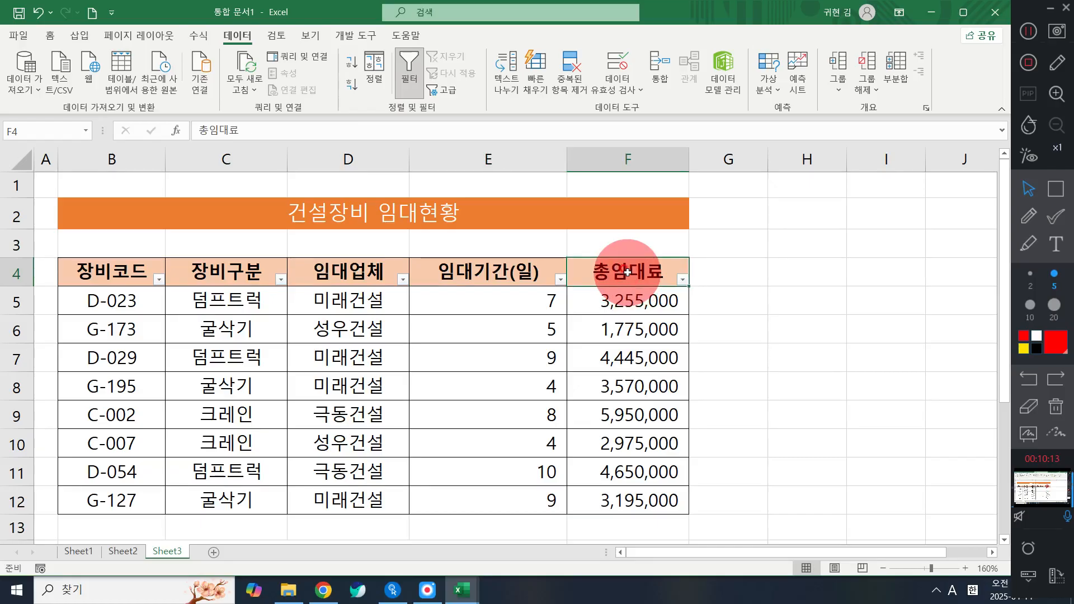
{"action": "left_click", "coordinate": [682, 283]}
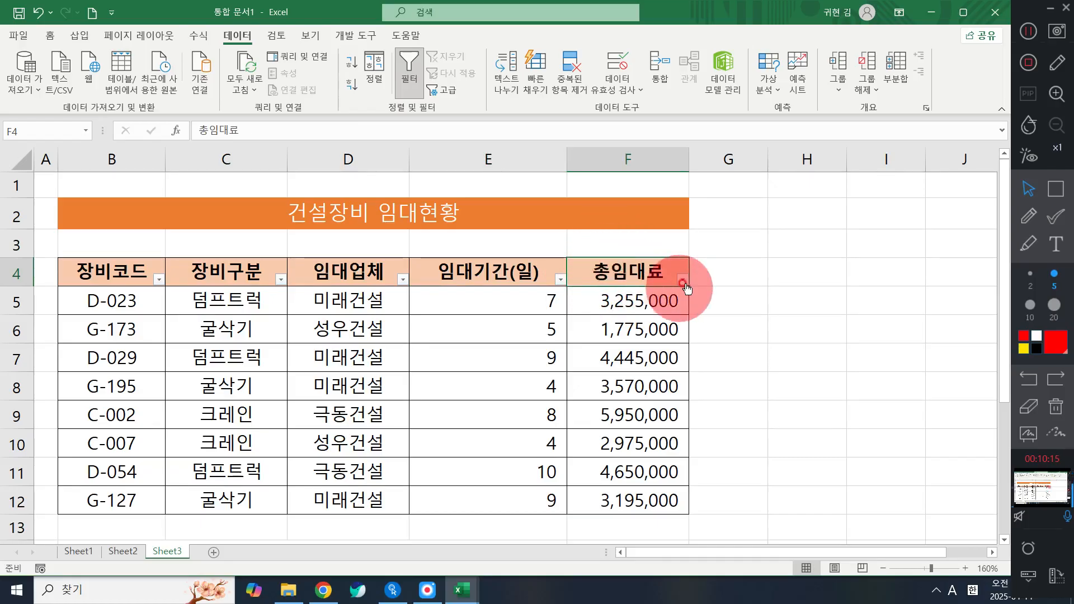
{"action": "left_click", "coordinate": [683, 283]}
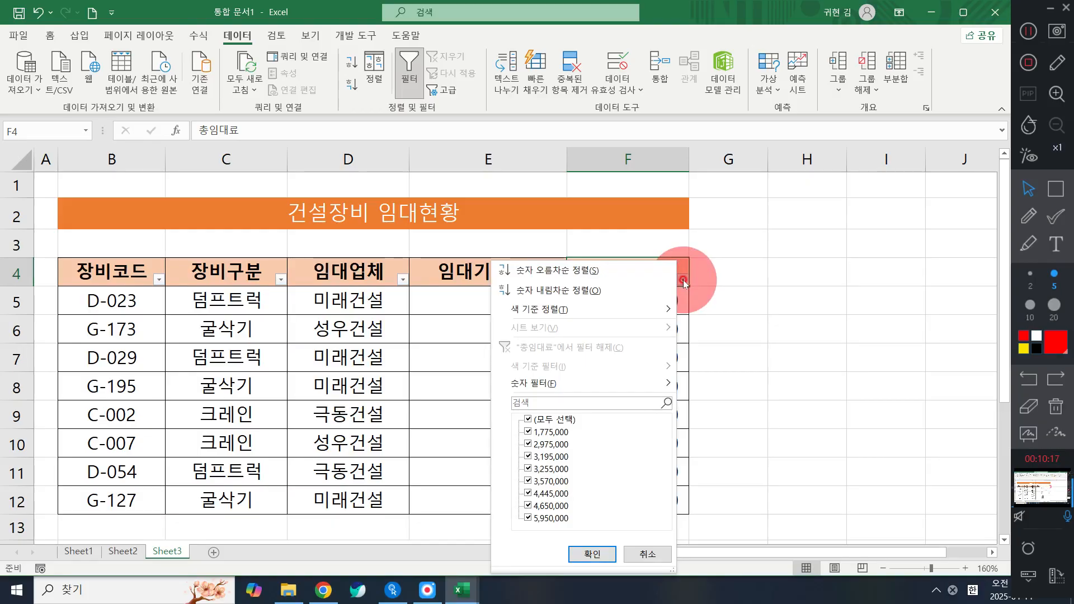
{"action": "mouse_move", "coordinate": [610, 378]}
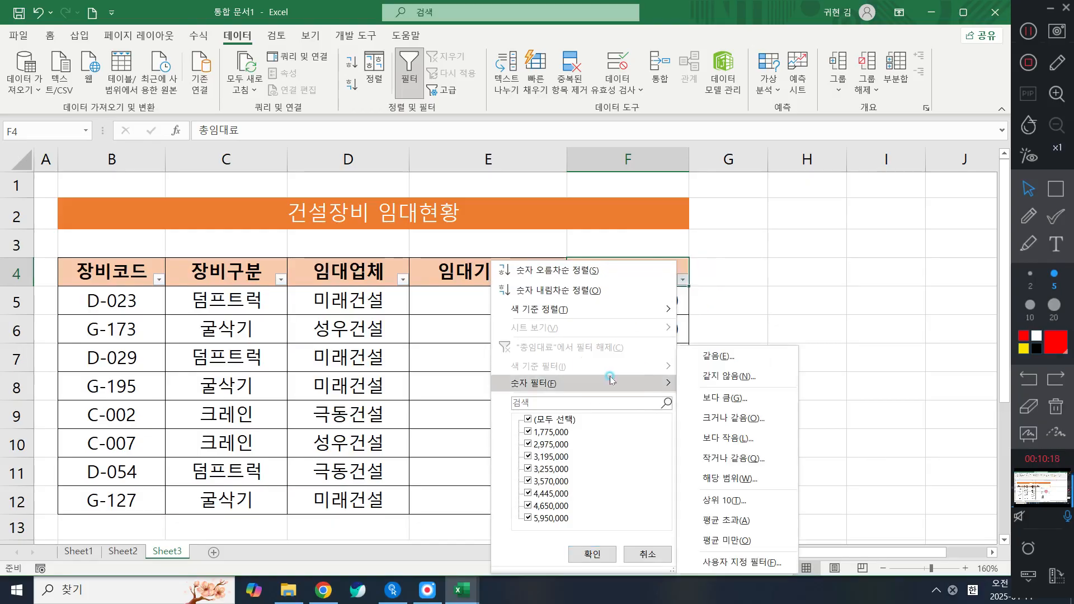
{"action": "left_click", "coordinate": [740, 479]}
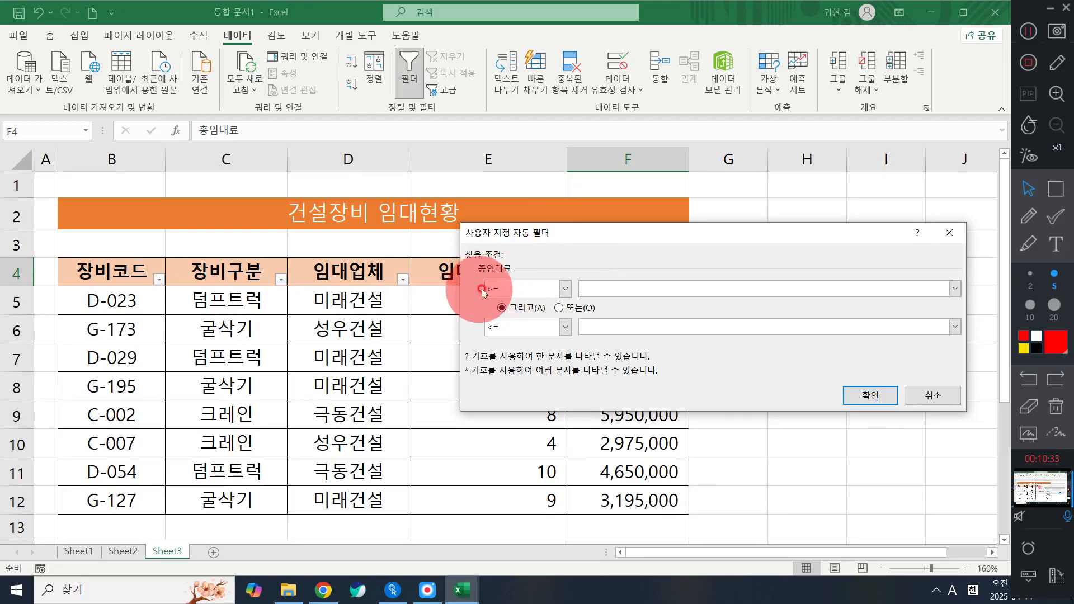
{"action": "left_click", "coordinate": [1054, 190]}
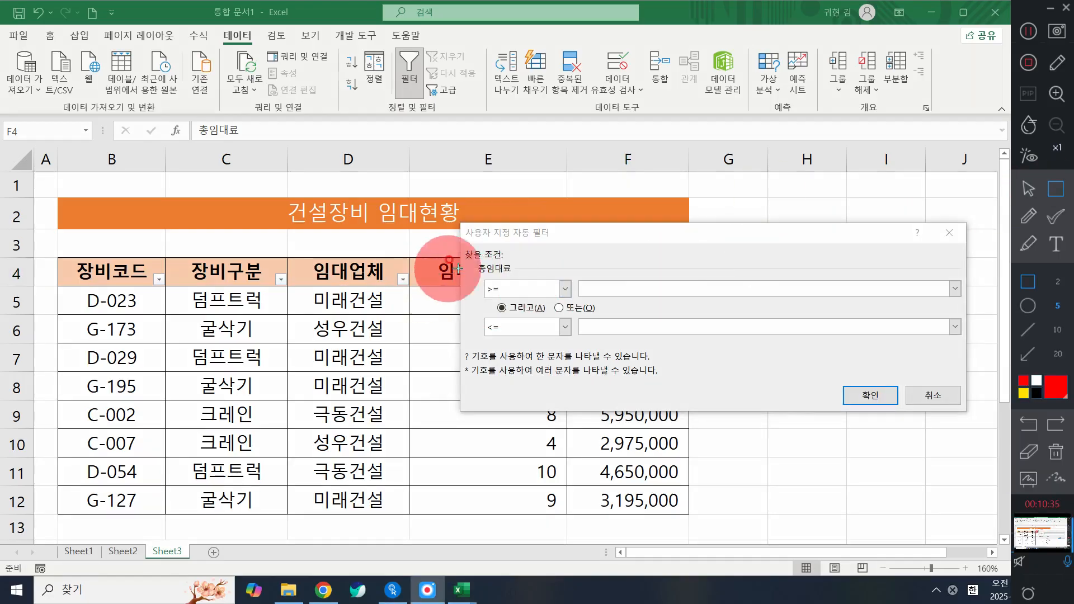
{"action": "mouse_move", "coordinate": [474, 270]}
{"action": "left_mouse_down"}
{"action": "mouse_move", "coordinate": [511, 306]}
{"action": "mouse_move", "coordinate": [495, 327]}
{"action": "mouse_move", "coordinate": [514, 341]}
{"action": "left_mouse_up"}
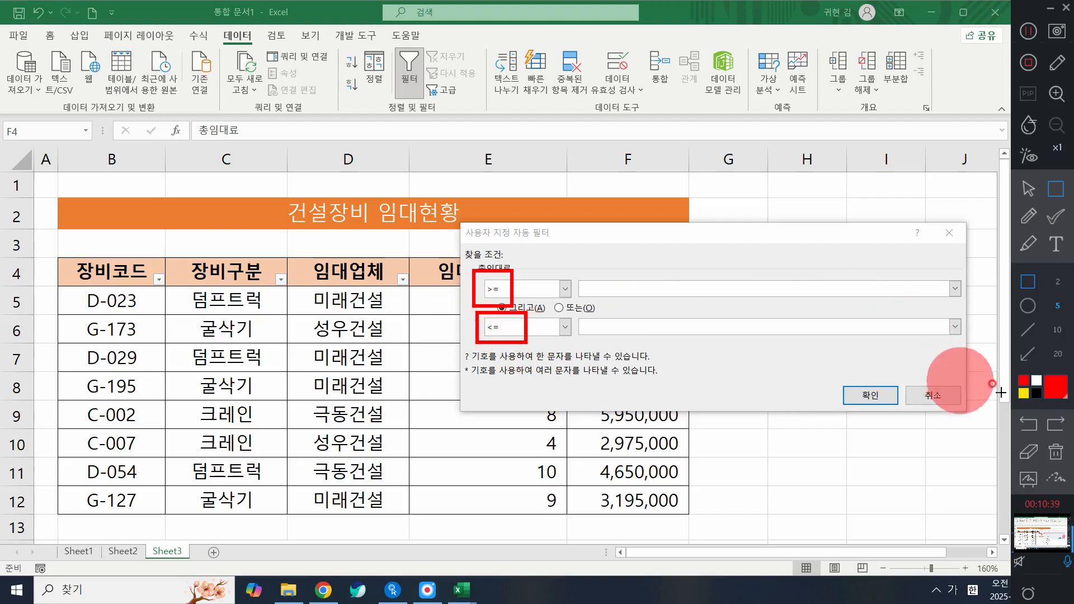
{"action": "left_click", "coordinate": [1049, 453]}
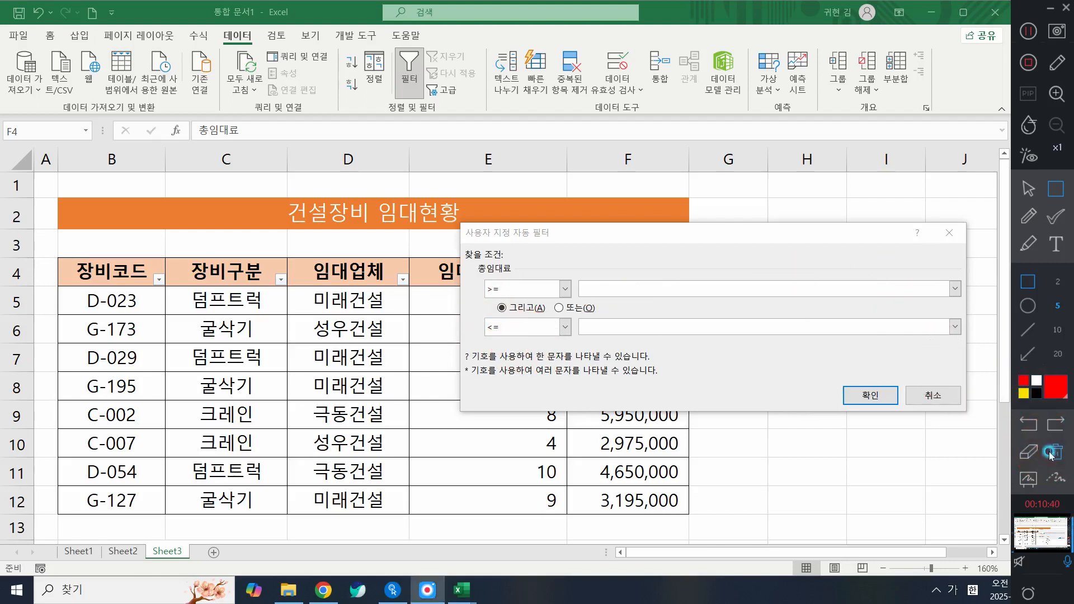
{"action": "left_click", "coordinate": [1027, 189]}
- Filter 총임대료 to values of at least 3000000 and at most 4000000
{"action": "left_click", "coordinate": [636, 290]}
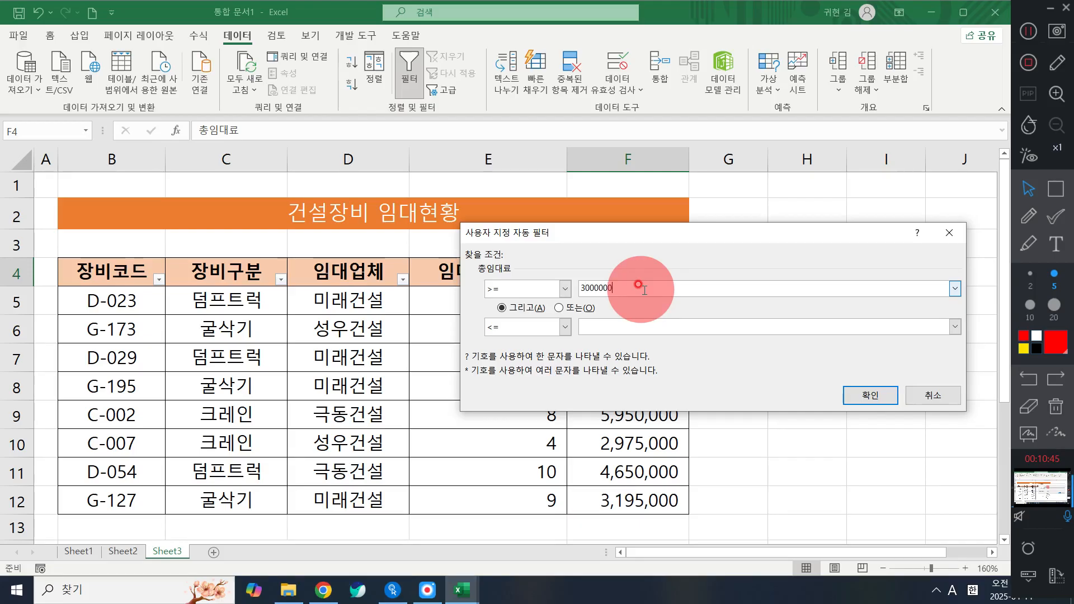
{"action": "left_click", "coordinate": [617, 326]}
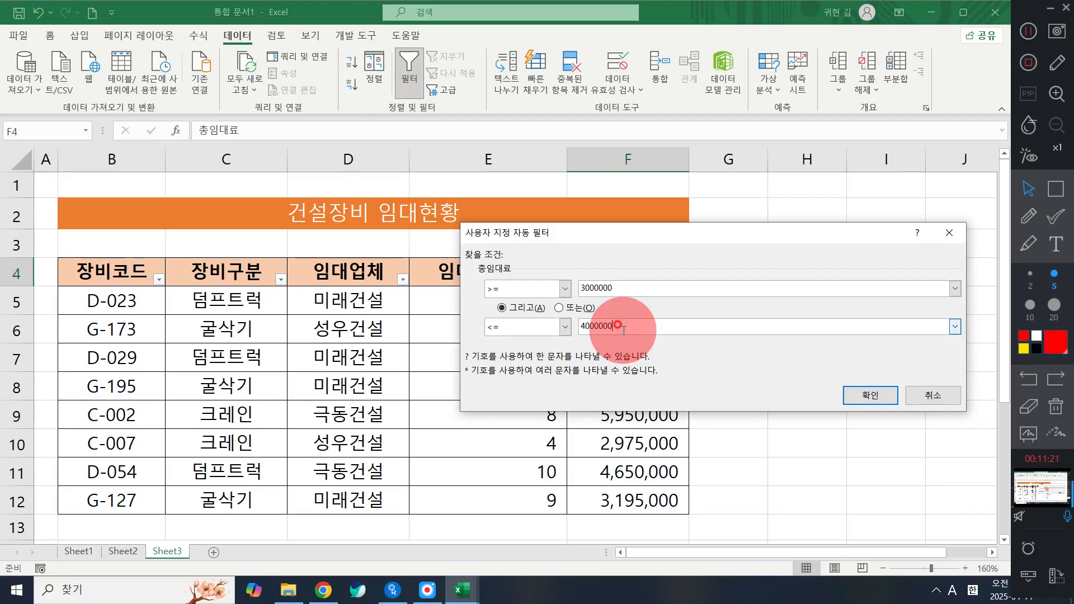
{"action": "left_click", "coordinate": [870, 395]}
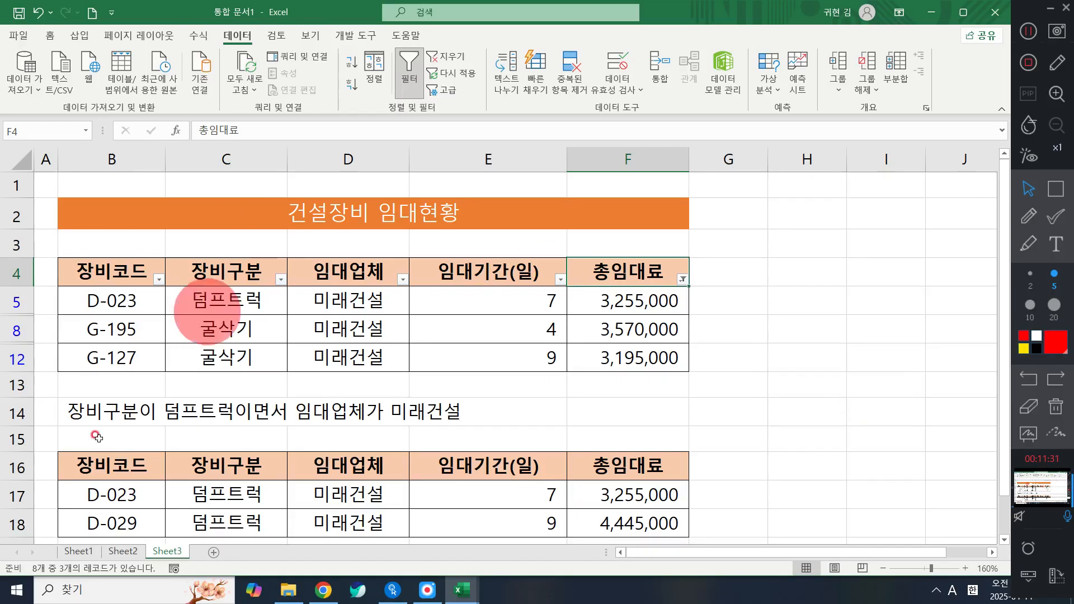
{"action": "left_click", "coordinate": [464, 588]}
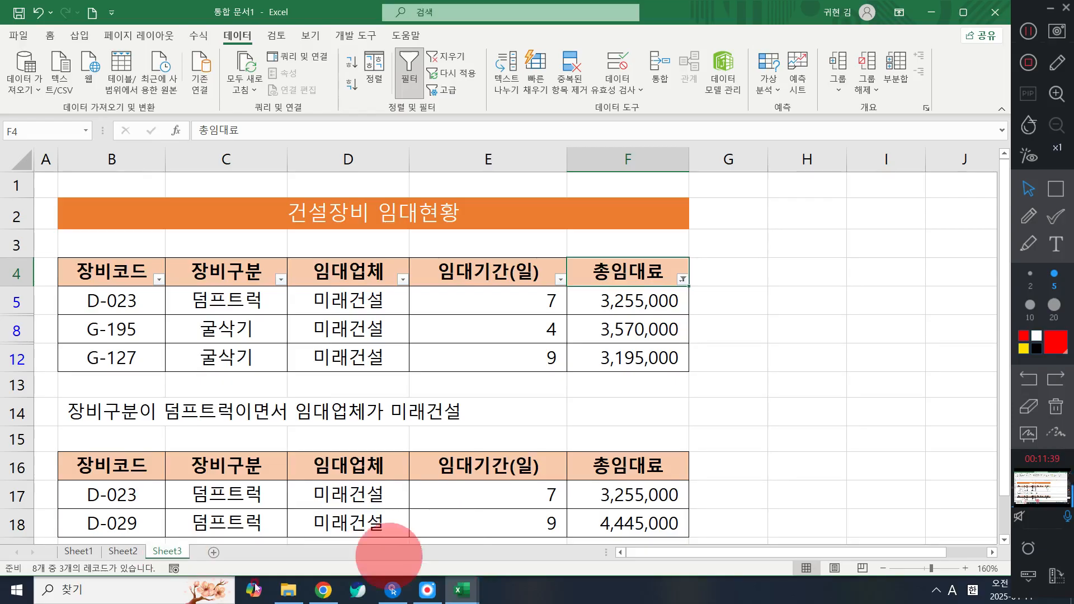
{"action": "left_click", "coordinate": [507, 333]}
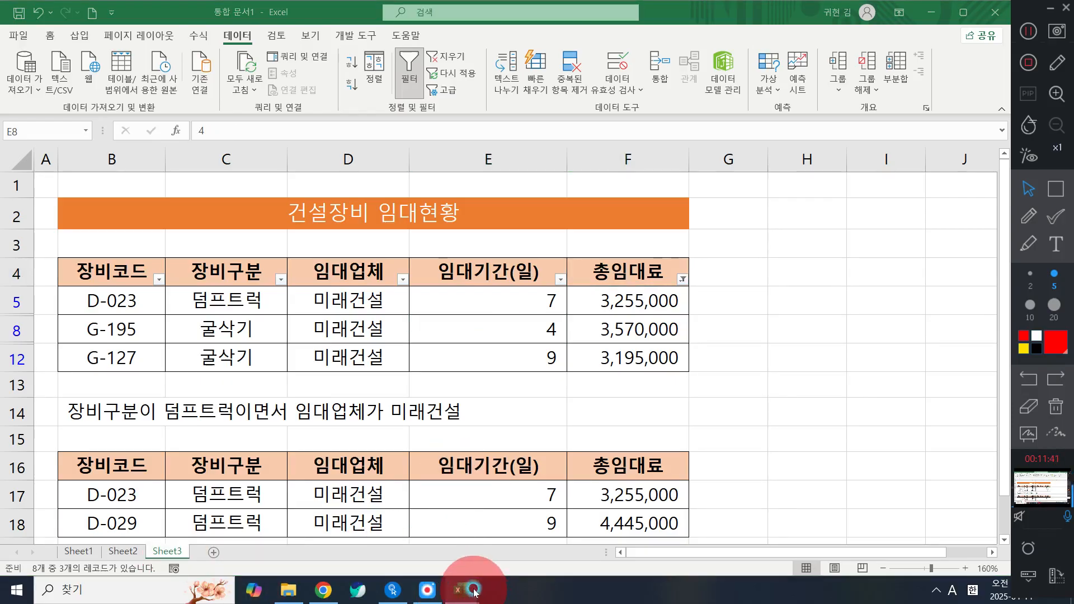
- Switch to File Explorer, search the [1]엑셀기초반 folder for 피벗, and open 피벗테이블.xlsx
{"action": "mouse_move", "coordinate": [469, 592]}
{"action": "left_click", "coordinate": [594, 530]}
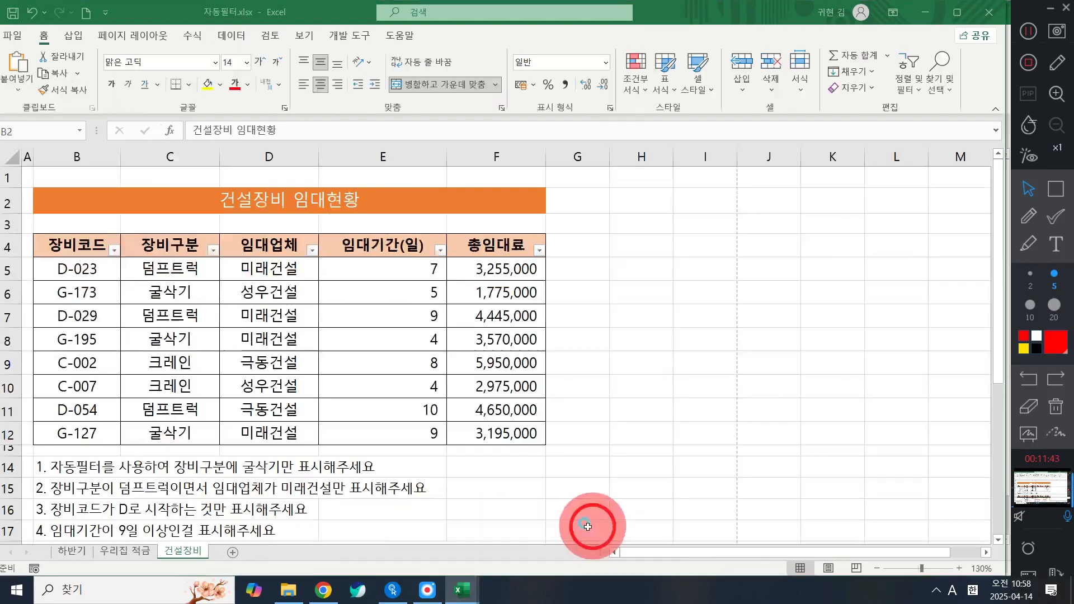
{"action": "left_click", "coordinate": [300, 600]}
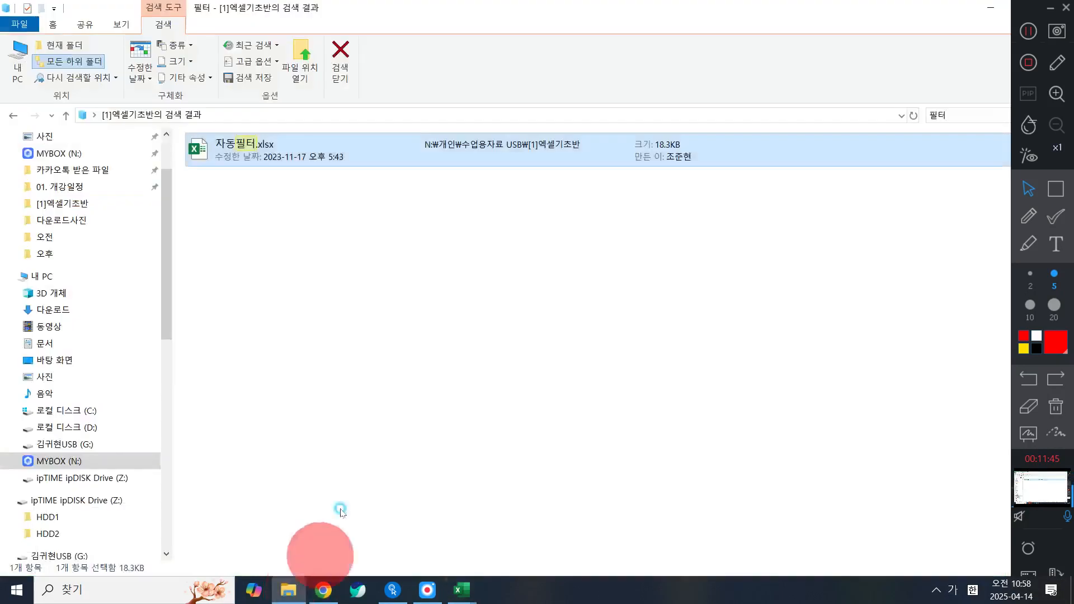
{"action": "left_click", "coordinate": [946, 124]}
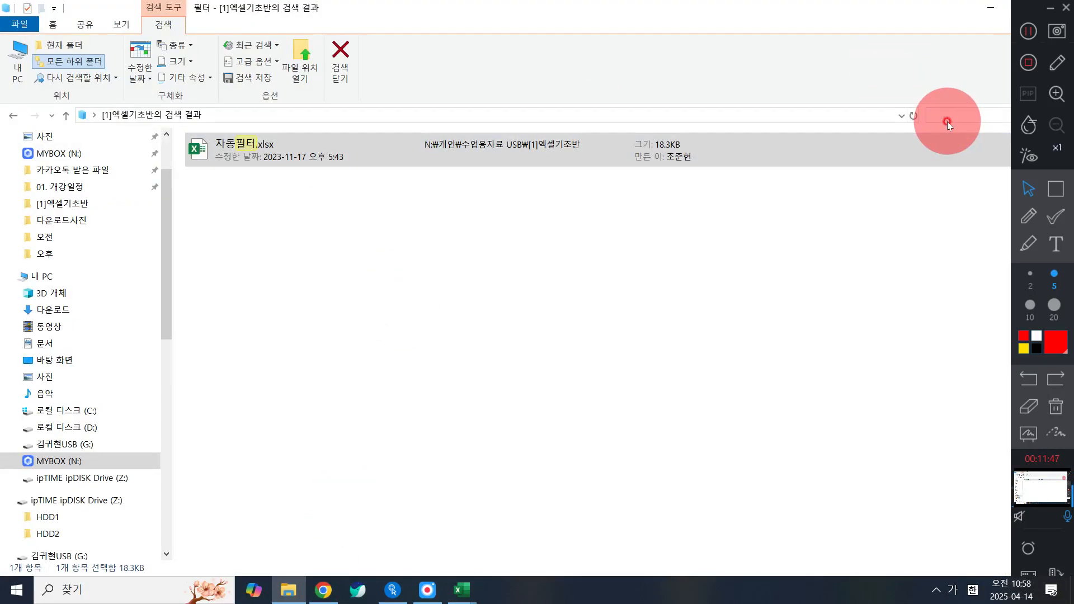
{"action": "type", "text": "피벗"}
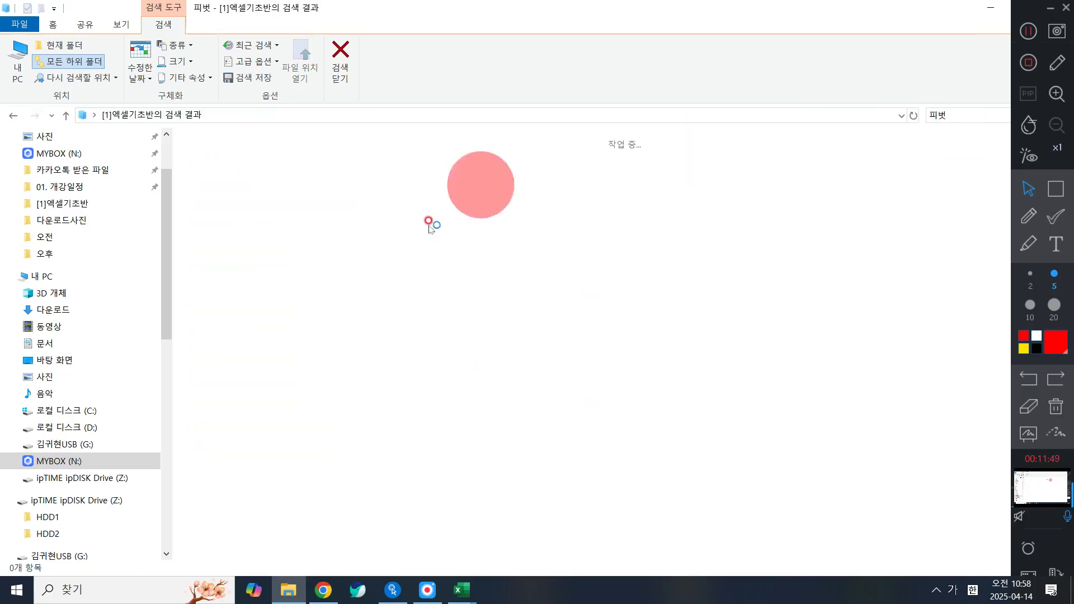
{"action": "left_click", "coordinate": [279, 155]}
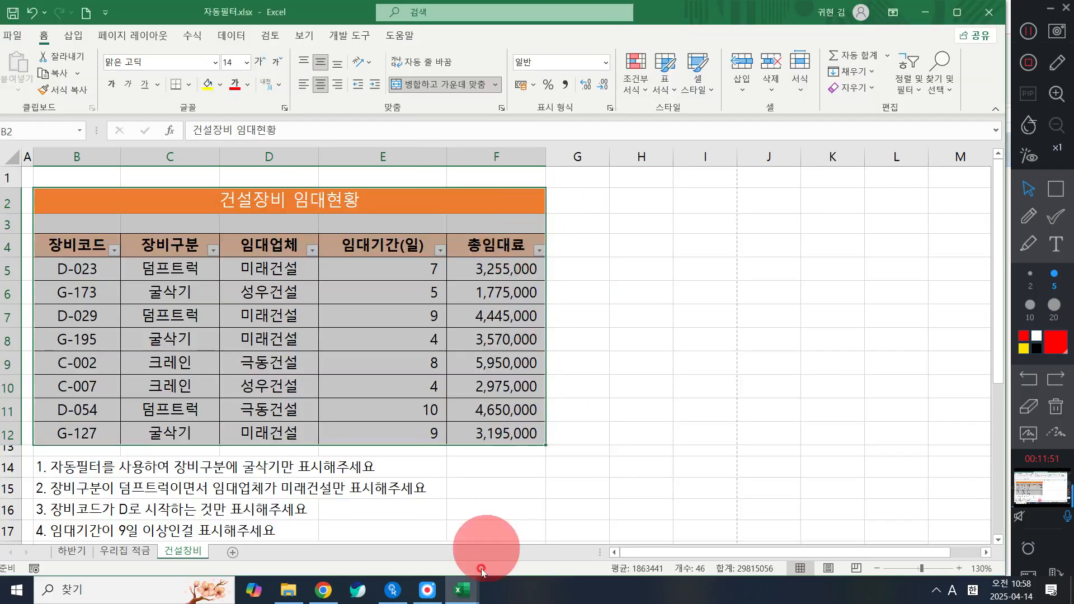
{"action": "left_click", "coordinate": [466, 588]}
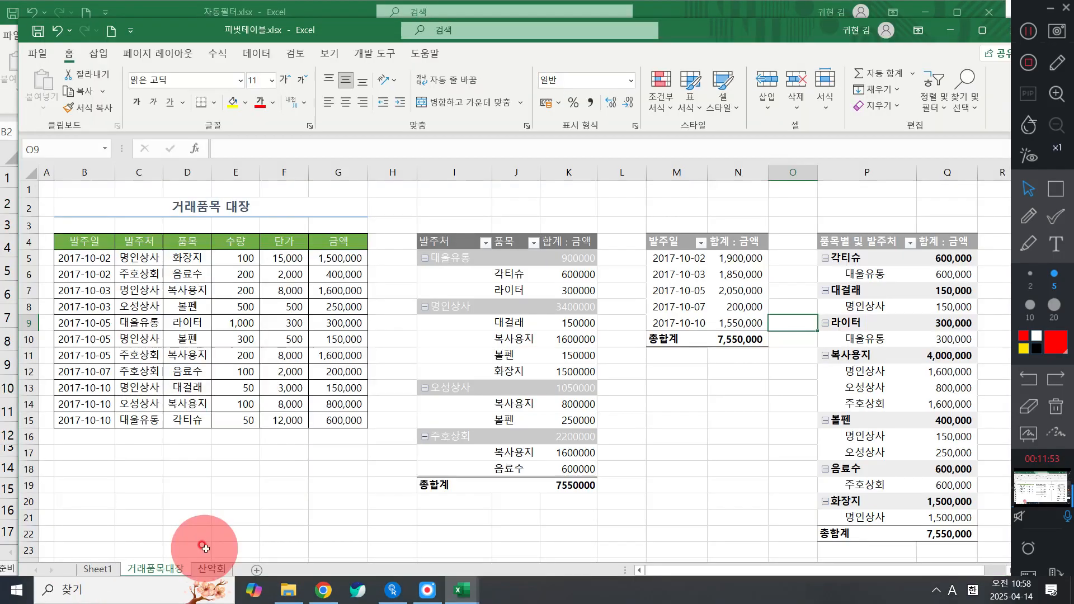
{"action": "left_click_drag", "start_coordinate": [335, 23], "coordinate": [319, 14]}
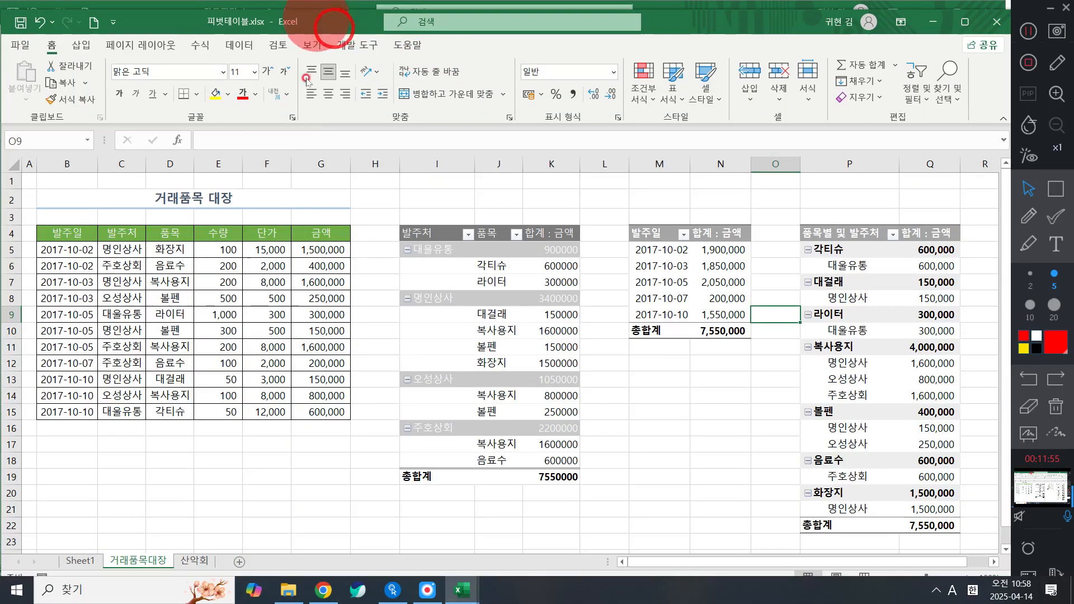
- Preview the printout of the 거래품목대장 sheet and return to the sheet
{"action": "left_click", "coordinate": [221, 312]}
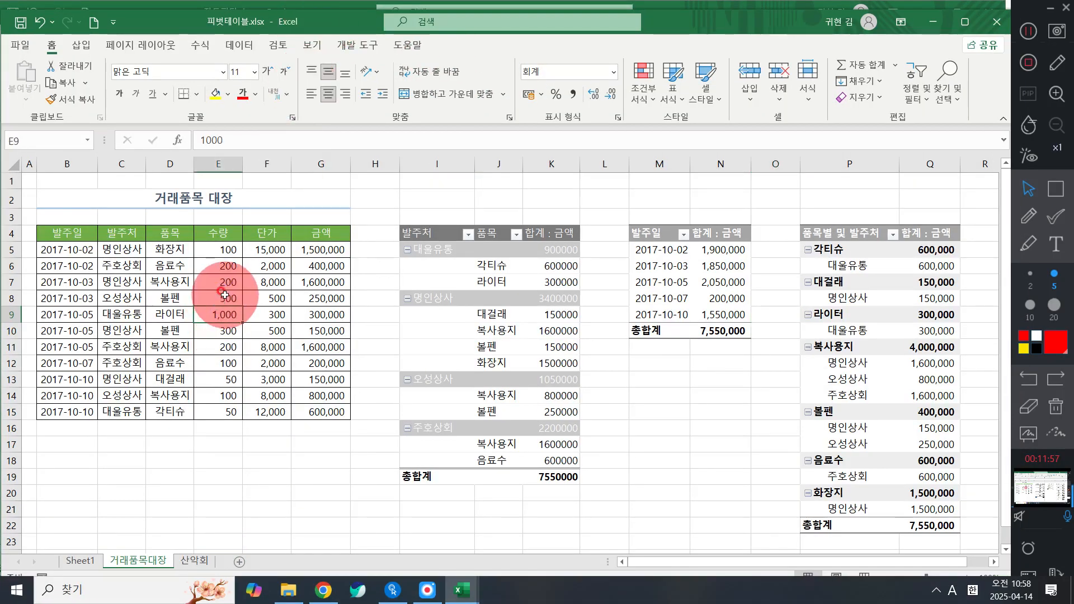
{"action": "key", "text": "ctrl+p"}
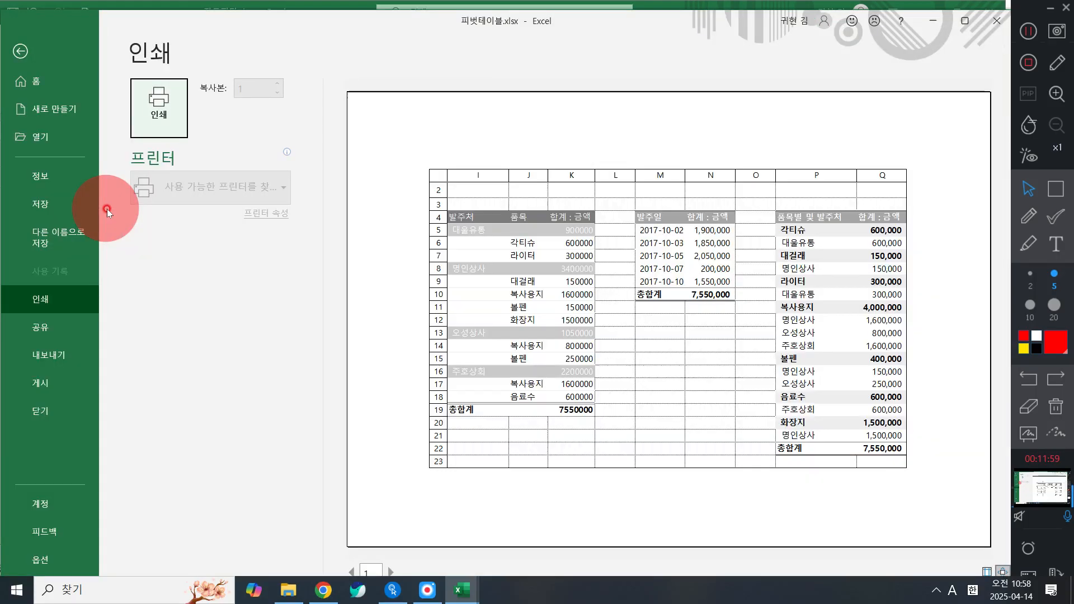
{"action": "left_click", "coordinate": [20, 52]}
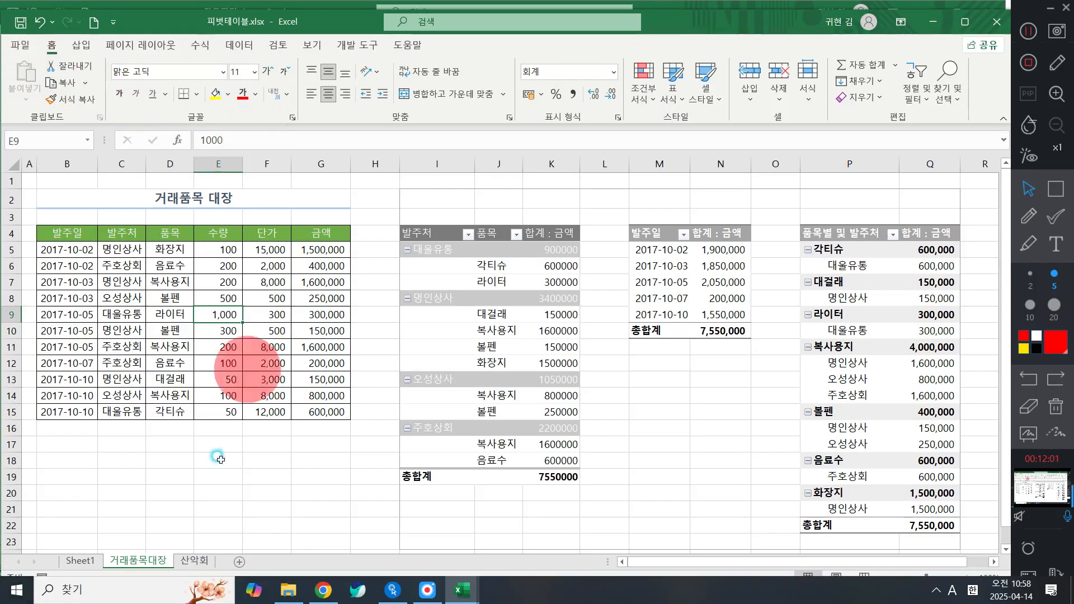
{"action": "left_click", "coordinate": [80, 560]}
{"action": "left_click", "coordinate": [119, 561]}
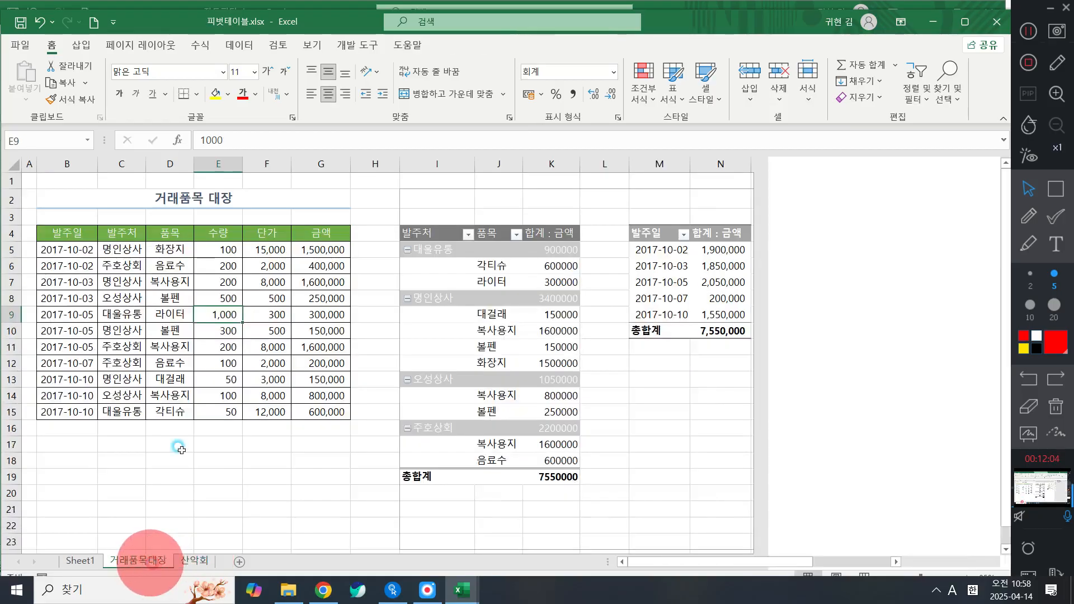
- Set the 거래품목 대장 table in B2:G15 as the print area and check it in the print preview
{"action": "left_click", "coordinate": [261, 457]}
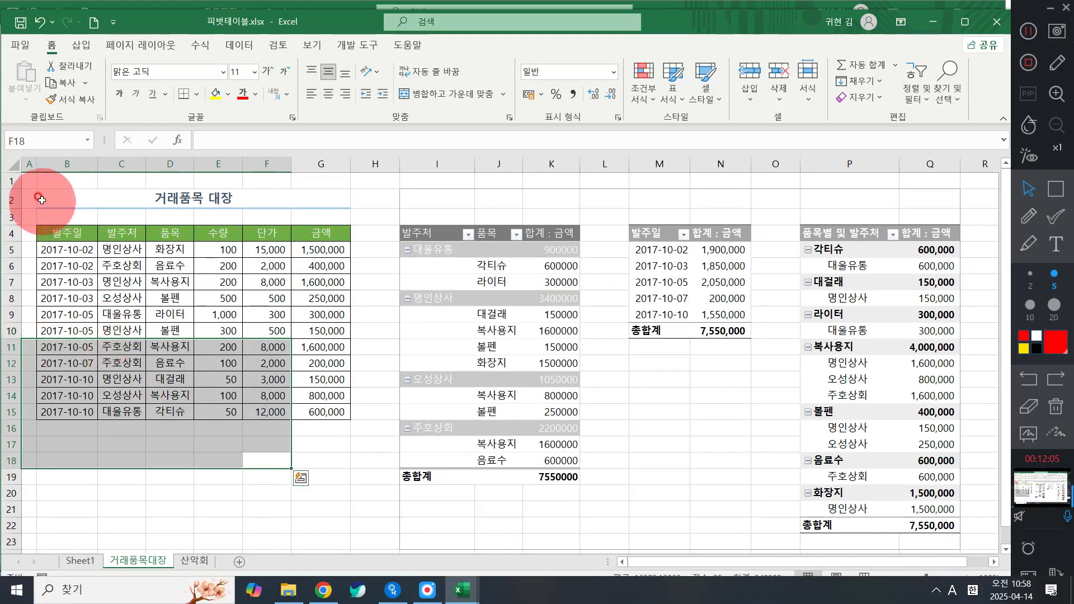
{"action": "left_click_drag", "start_coordinate": [63, 199], "coordinate": [196, 392]}
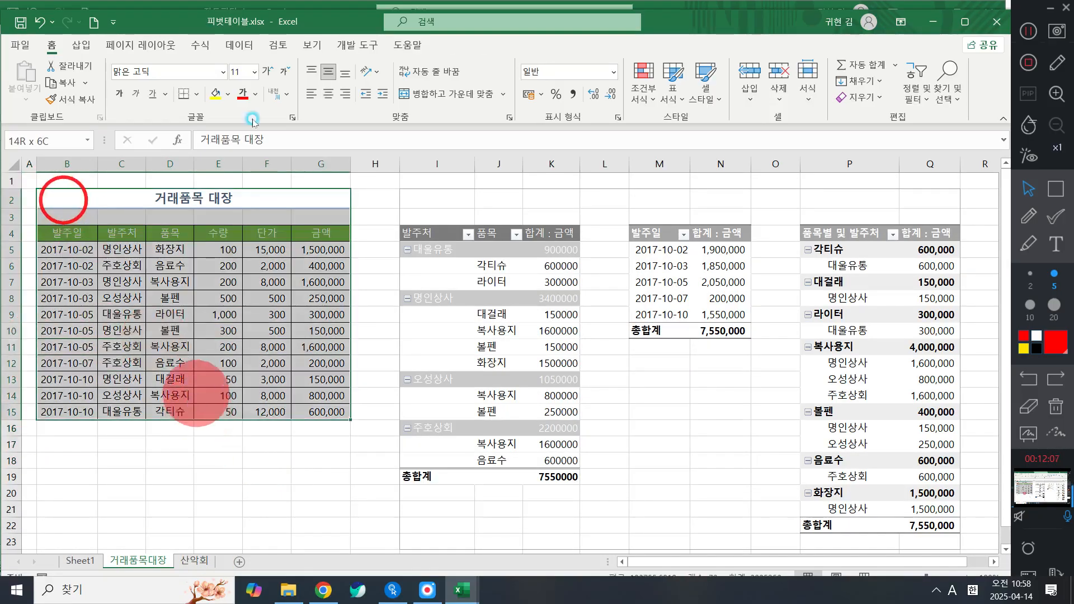
{"action": "left_click", "coordinate": [201, 45]}
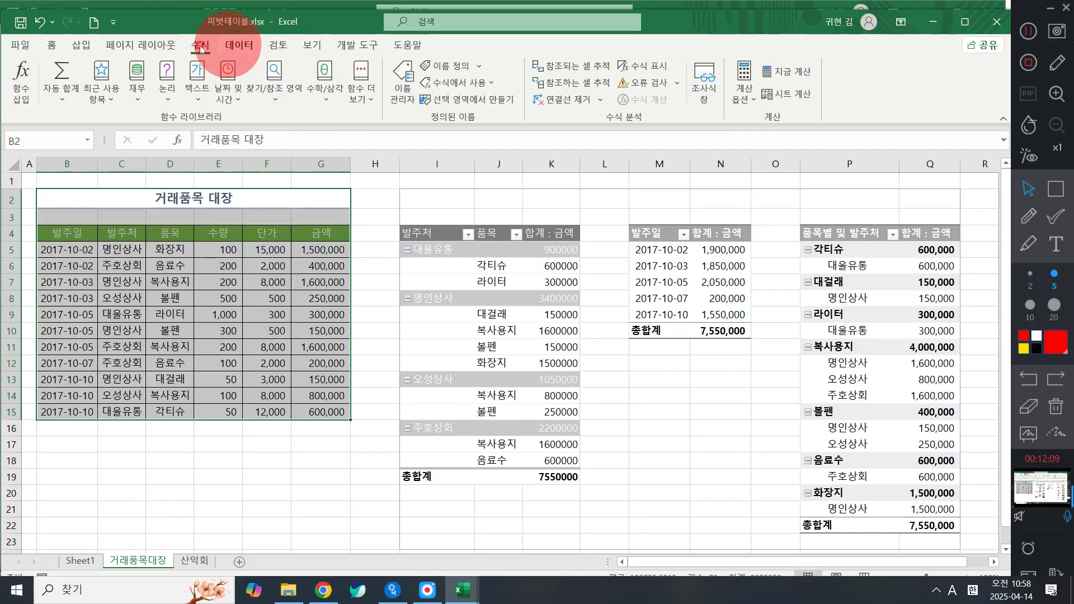
{"action": "left_click", "coordinate": [140, 45]}
{"action": "left_click", "coordinate": [202, 90]}
{"action": "left_click", "coordinate": [239, 119]}
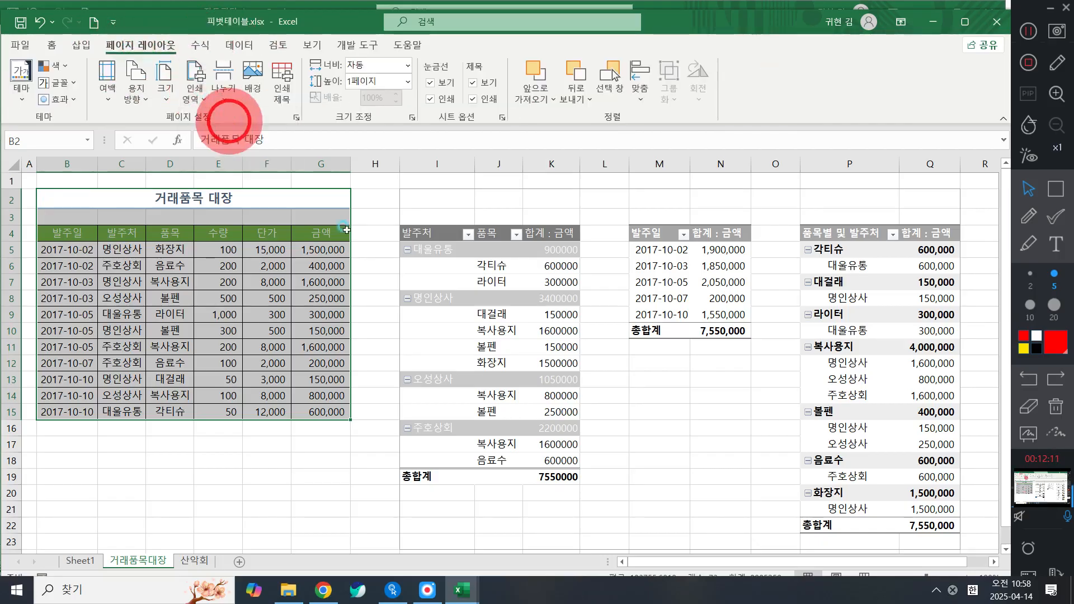
{"action": "left_click", "coordinate": [344, 243]}
{"action": "key", "text": "ctrl+p"}
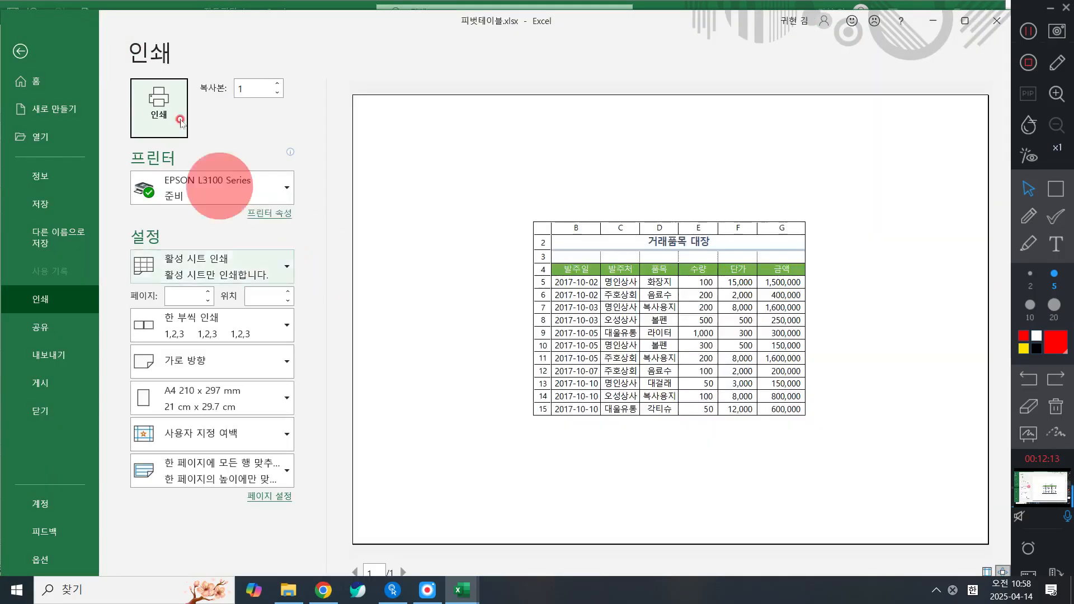
{"action": "left_click", "coordinate": [20, 51]}
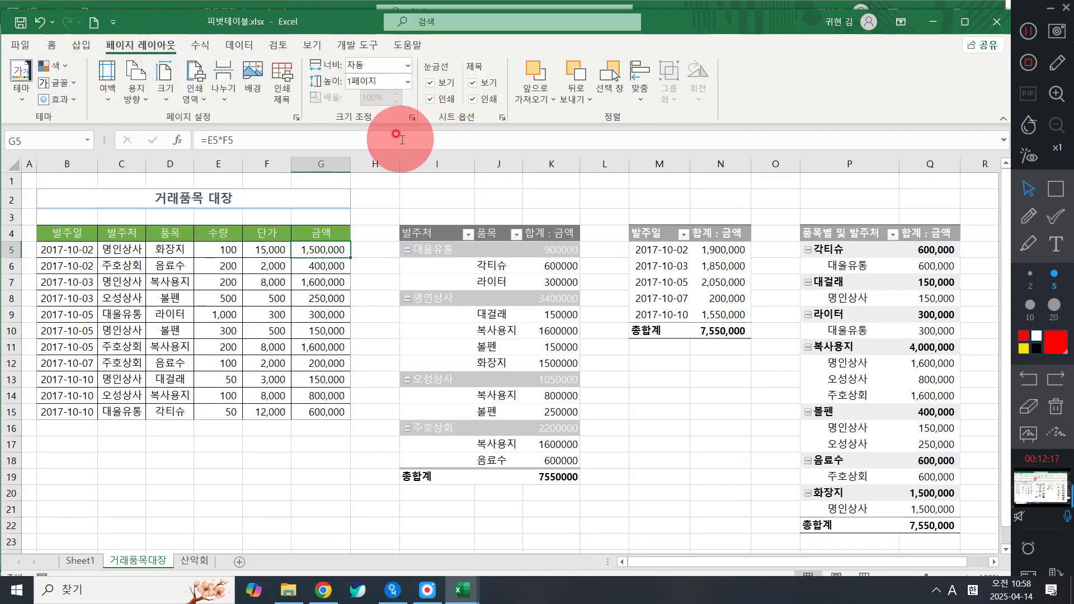
- Set the print scaling to 200% in the page setup and check the preview pages
{"action": "key", "text": "ctrl+p"}
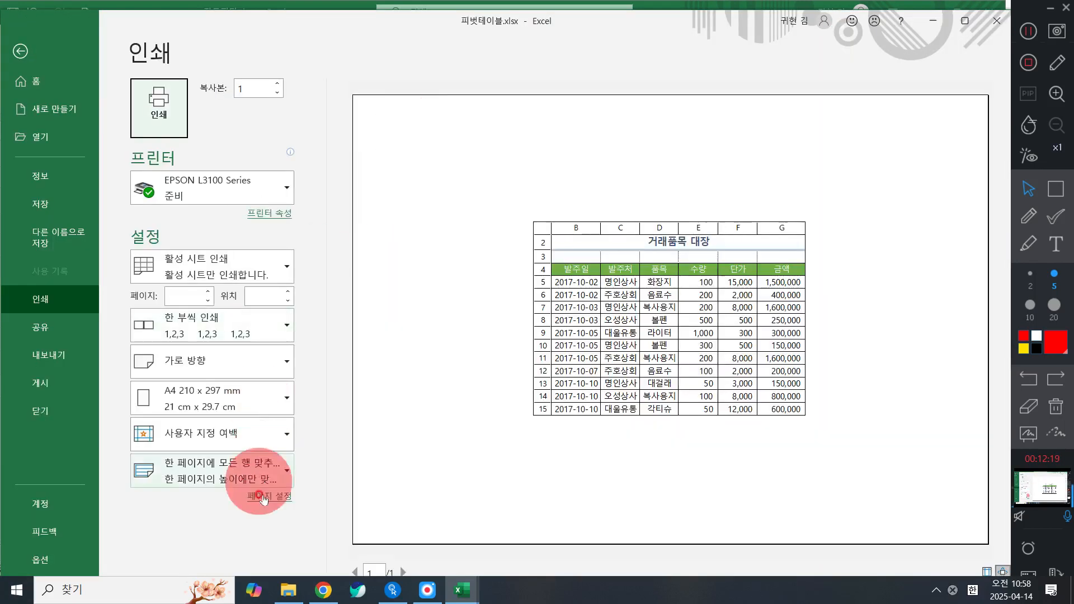
{"action": "left_click", "coordinate": [269, 497]}
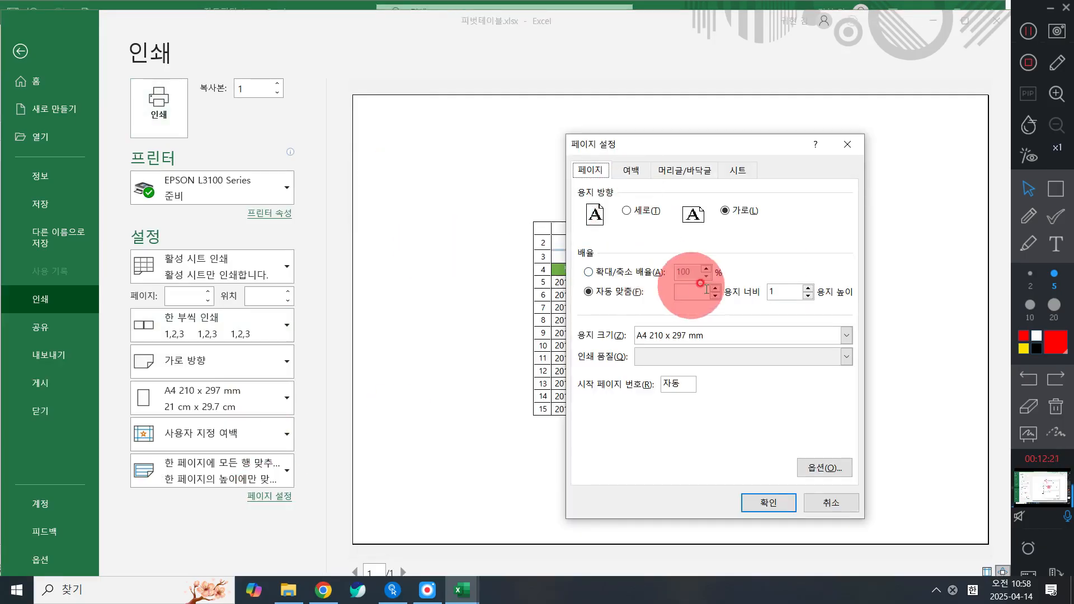
{"action": "left_click", "coordinate": [631, 273]}
{"action": "left_click_drag", "start_coordinate": [696, 273], "coordinate": [554, 275]}
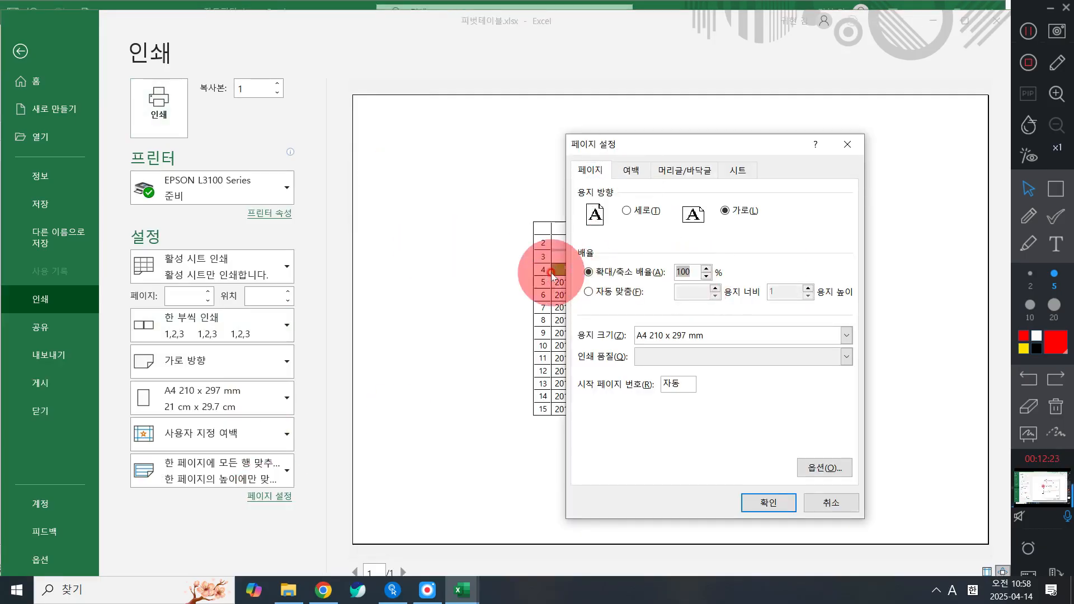
{"action": "type", "text": "200"}
{"action": "key", "text": "Return"}
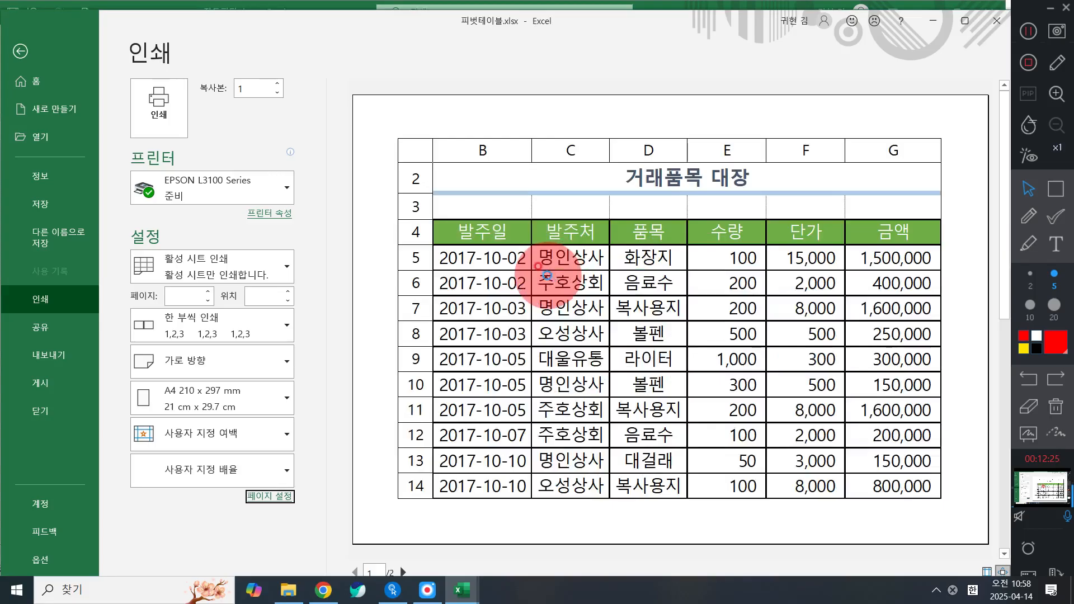
{"action": "scroll", "coordinate": [547, 276], "scroll_direction": "down", "scroll_amount": 1}
- Set the print scaling to 180% and print the table
{"action": "left_click", "coordinate": [270, 496]}
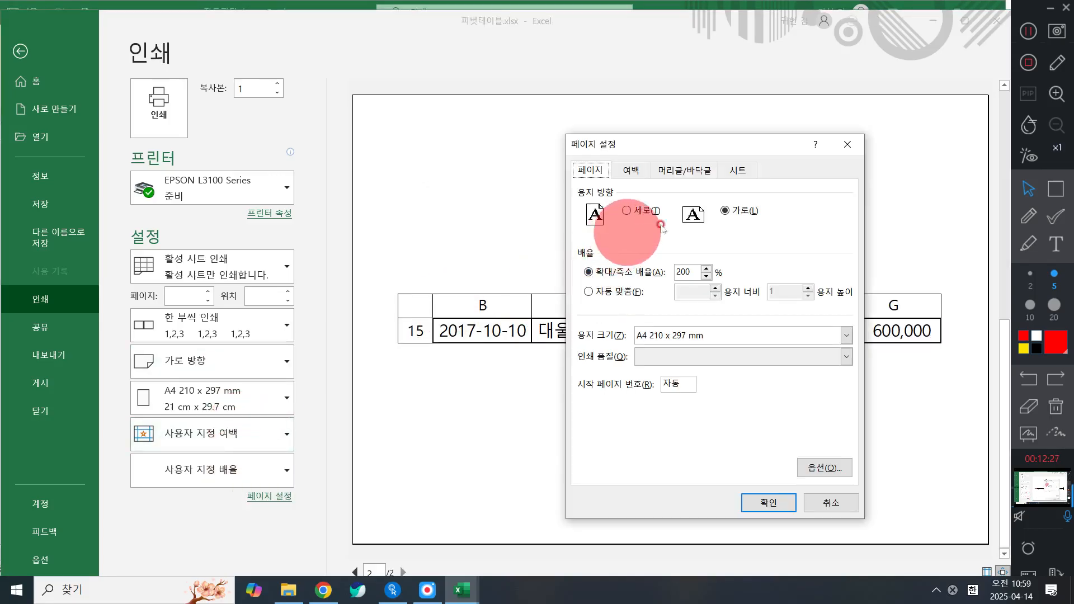
{"action": "double_click", "coordinate": [684, 272]}
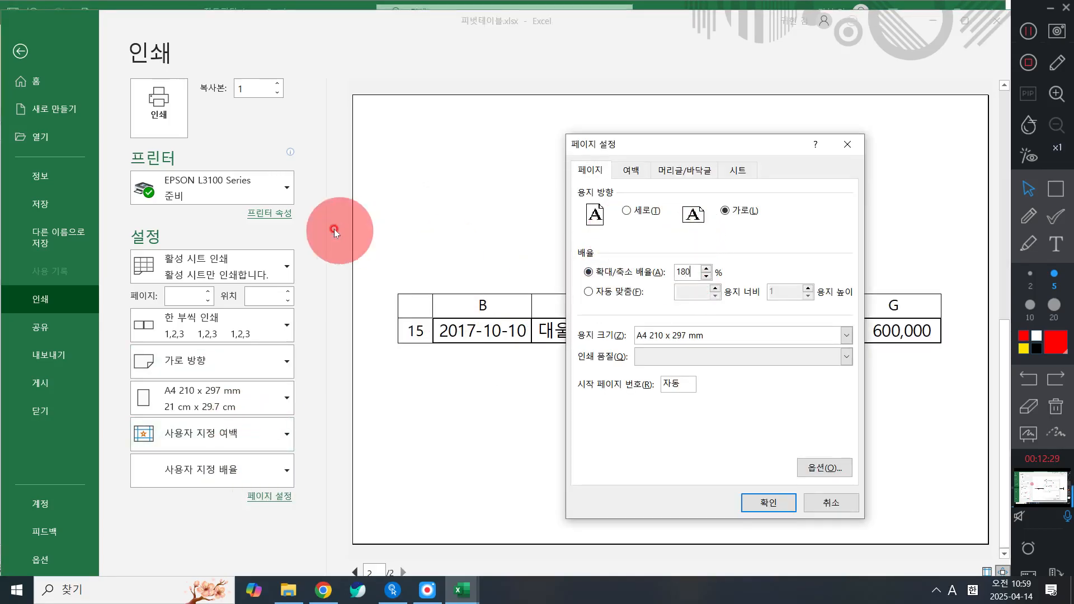
{"action": "type", "text": "180"}
{"action": "key", "text": "Return"}
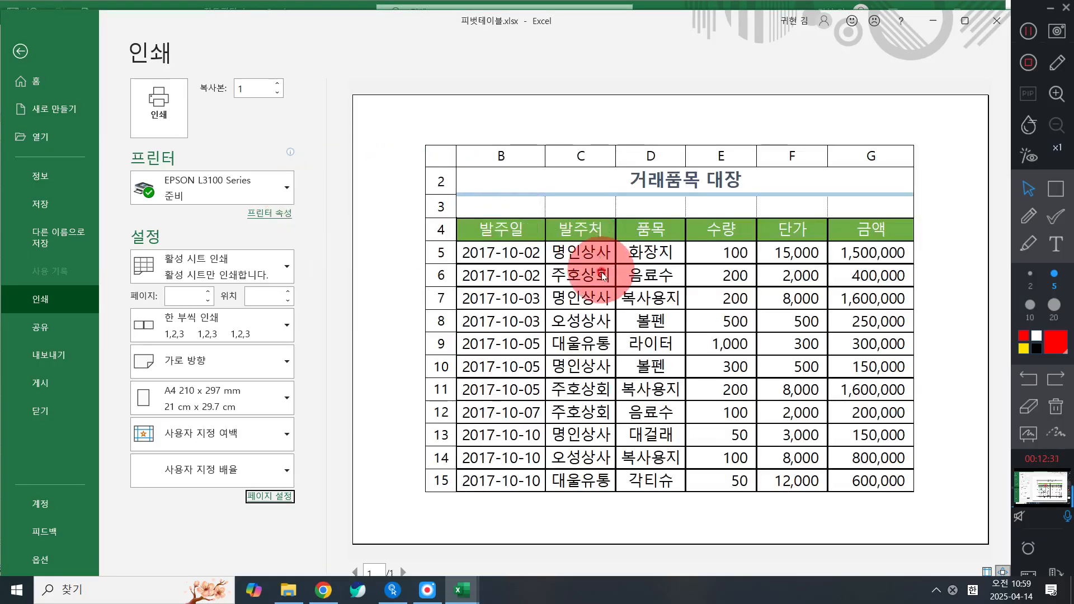
{"action": "left_click", "coordinate": [160, 102]}
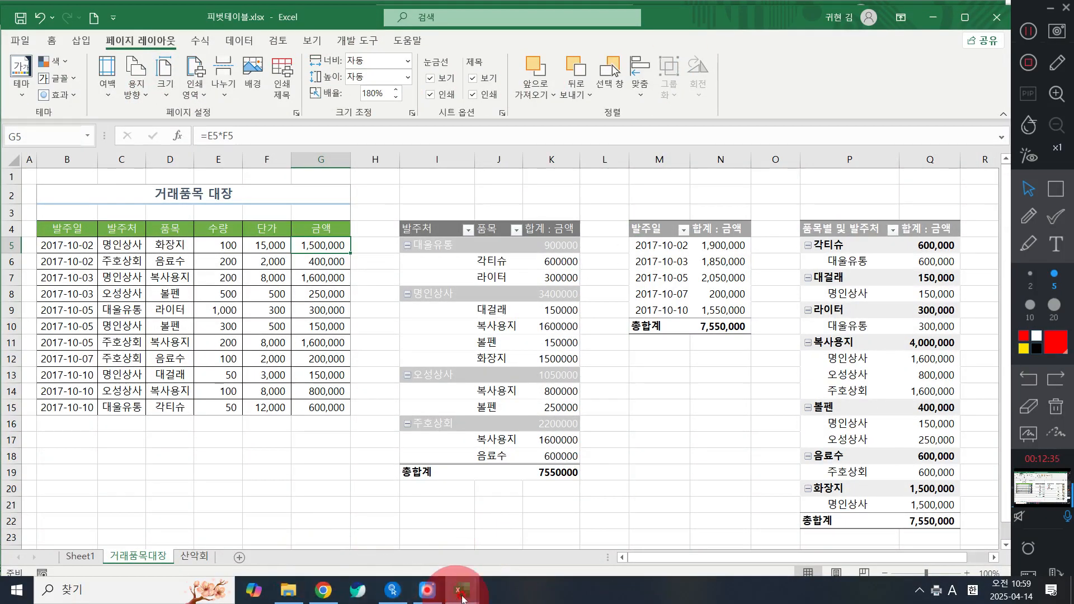
- Switch to the 통합 문서1 workbook and add a new worksheet after Sheet3
{"action": "left_click", "coordinate": [462, 592]}
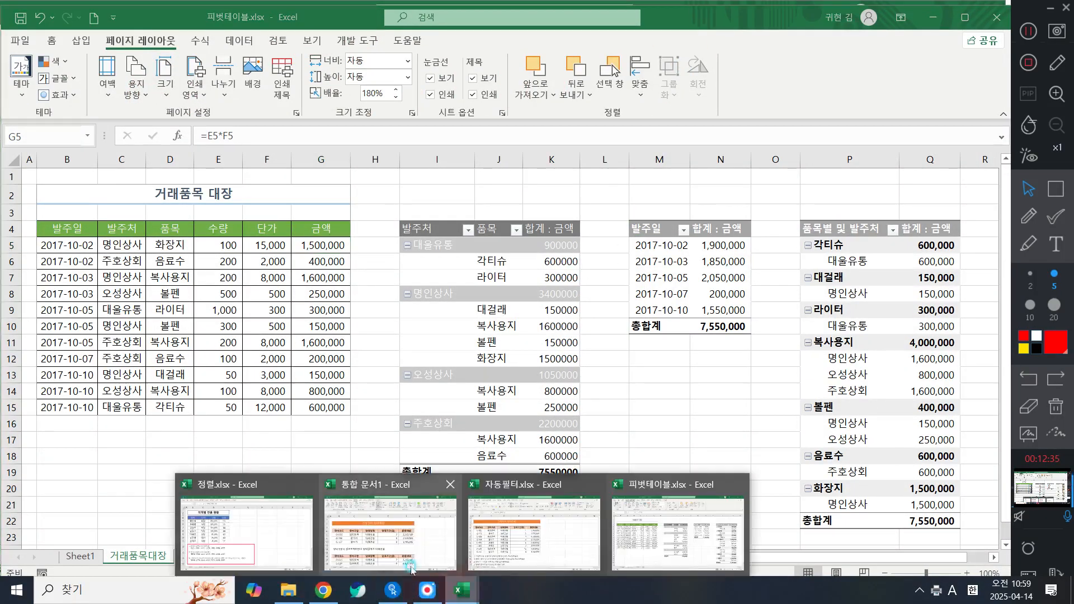
{"action": "left_click", "coordinate": [509, 540]}
{"action": "left_click", "coordinate": [470, 586]}
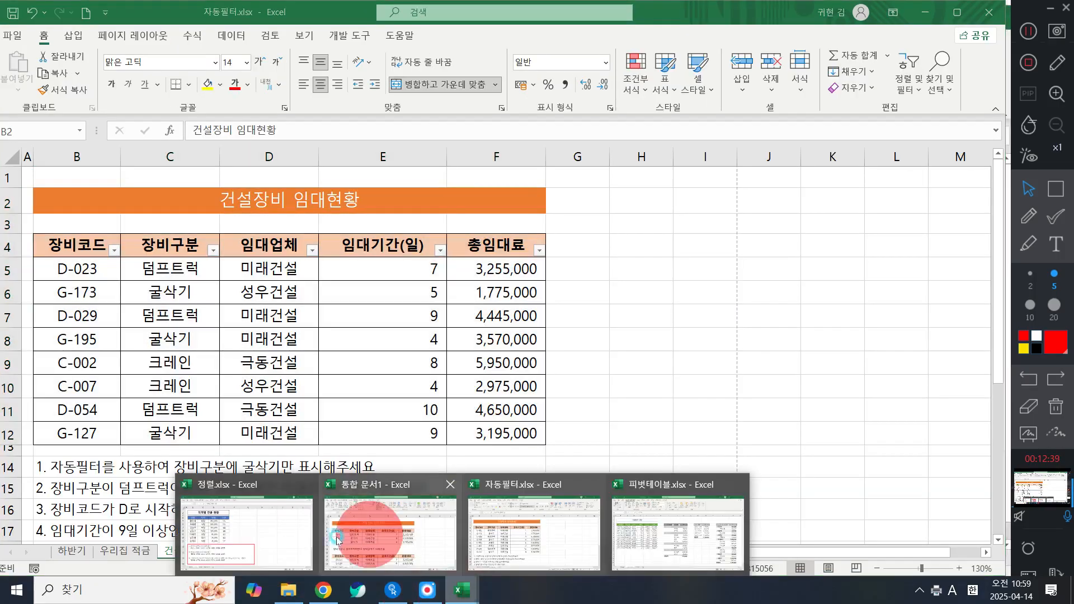
{"action": "left_click", "coordinate": [442, 531]}
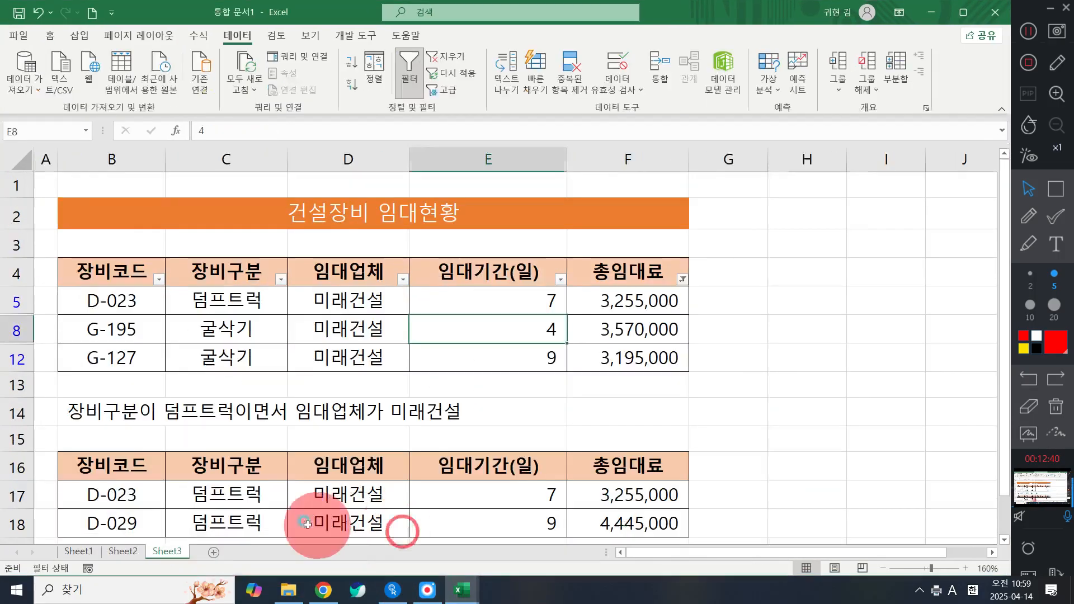
{"action": "left_click", "coordinate": [211, 554]}
- Copy the 거래품목 대장 table B2:G15 from 피벗테이블.xlsx
{"action": "left_click", "coordinate": [470, 587]}
{"action": "left_click", "coordinate": [649, 545]}
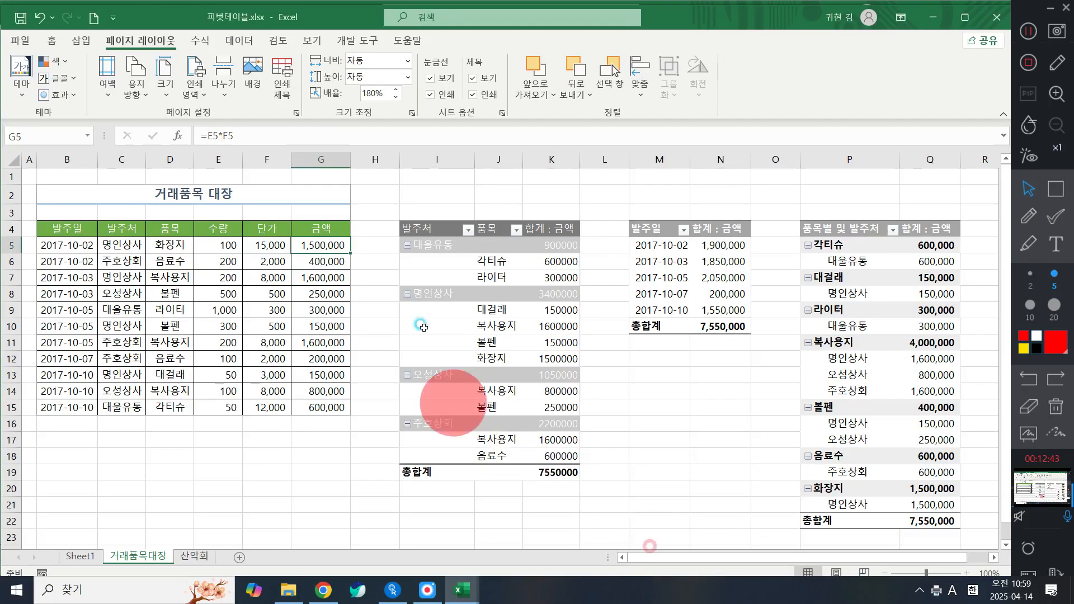
{"action": "left_click_drag", "start_coordinate": [240, 192], "coordinate": [255, 410]}
{"action": "key", "text": "ctrl+c"}
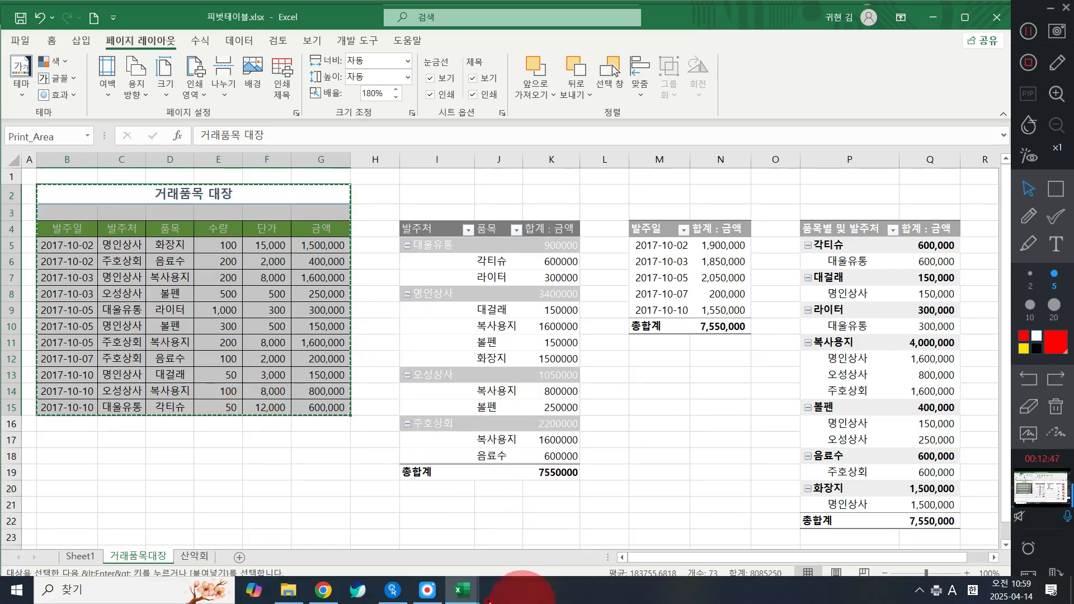
- Paste the copied table as values only at cell B2 of the new sheet in 통합 문서1
{"action": "left_click", "coordinate": [458, 593]}
{"action": "left_click", "coordinate": [375, 528]}
{"action": "left_click", "coordinate": [101, 194]}
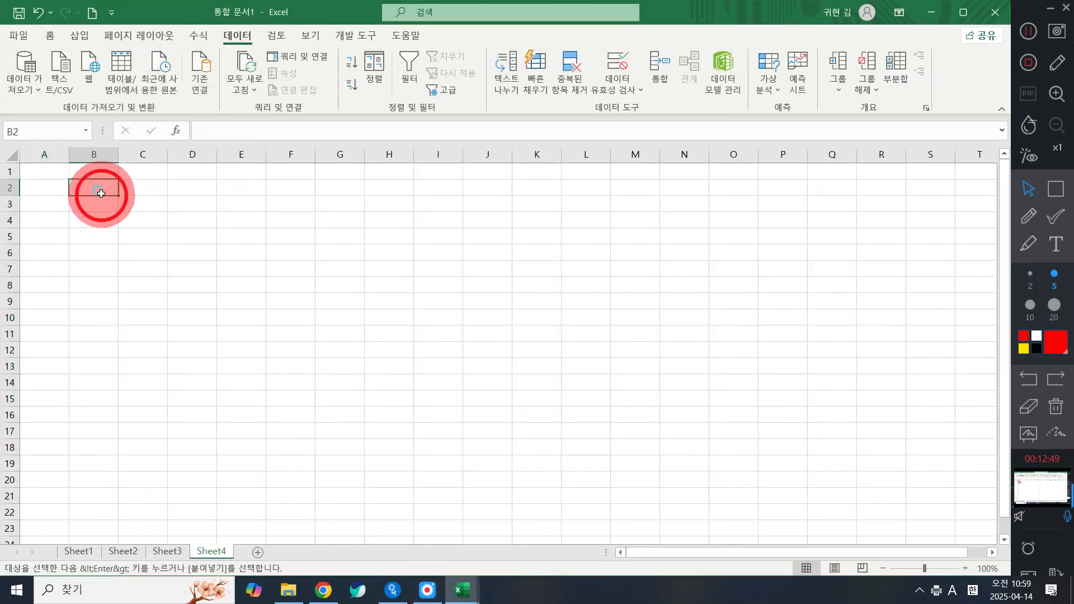
{"action": "key", "text": "ctrl+v"}
{"action": "left_click", "coordinate": [387, 421]}
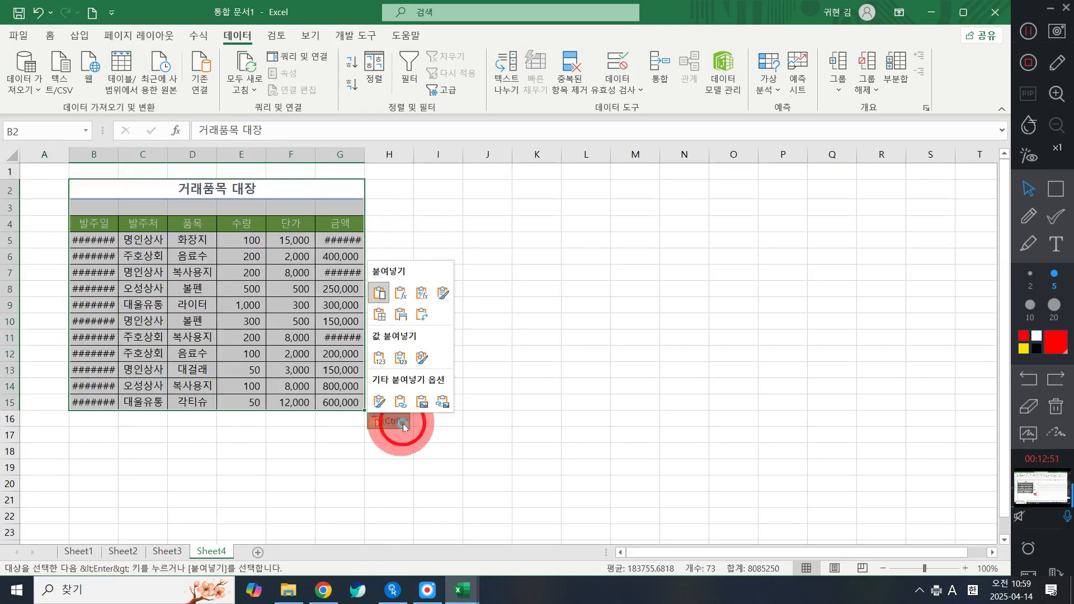
{"action": "left_click", "coordinate": [370, 357]}
- Zoom the new sheet to 160% and collapse the ribbon
{"action": "scroll", "coordinate": [437, 352], "scroll_direction": "up", "scroll_amount": 4}
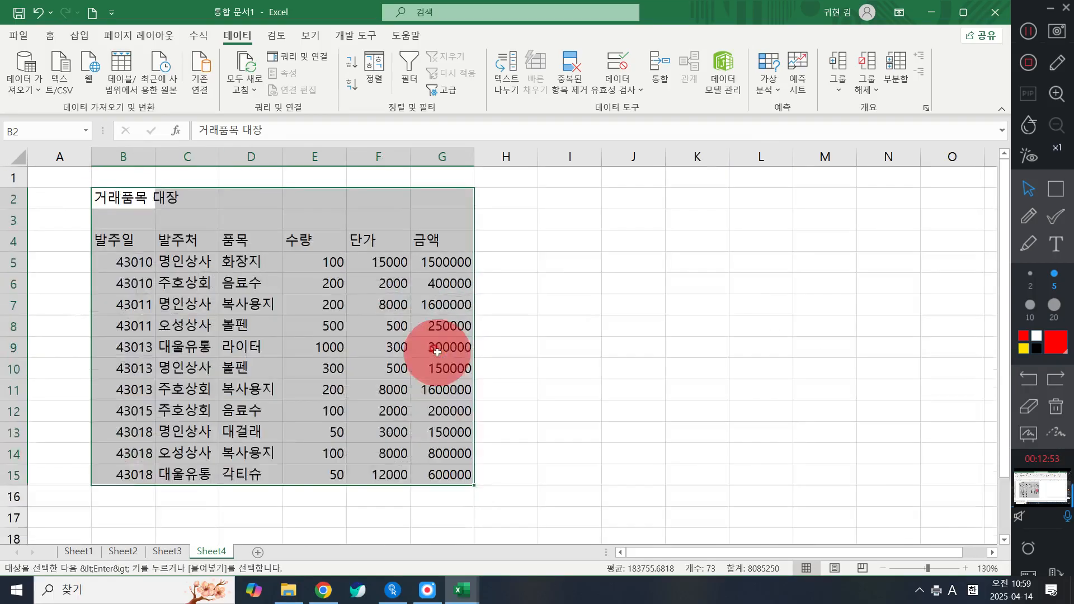
{"action": "left_click", "coordinate": [52, 36]}
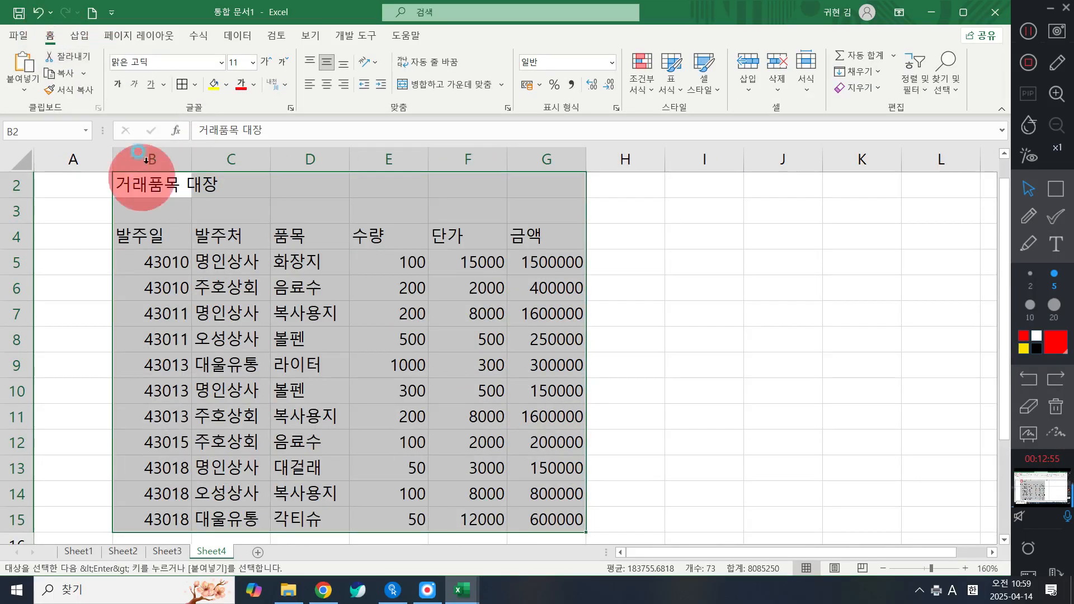
{"action": "double_click", "coordinate": [51, 34]}
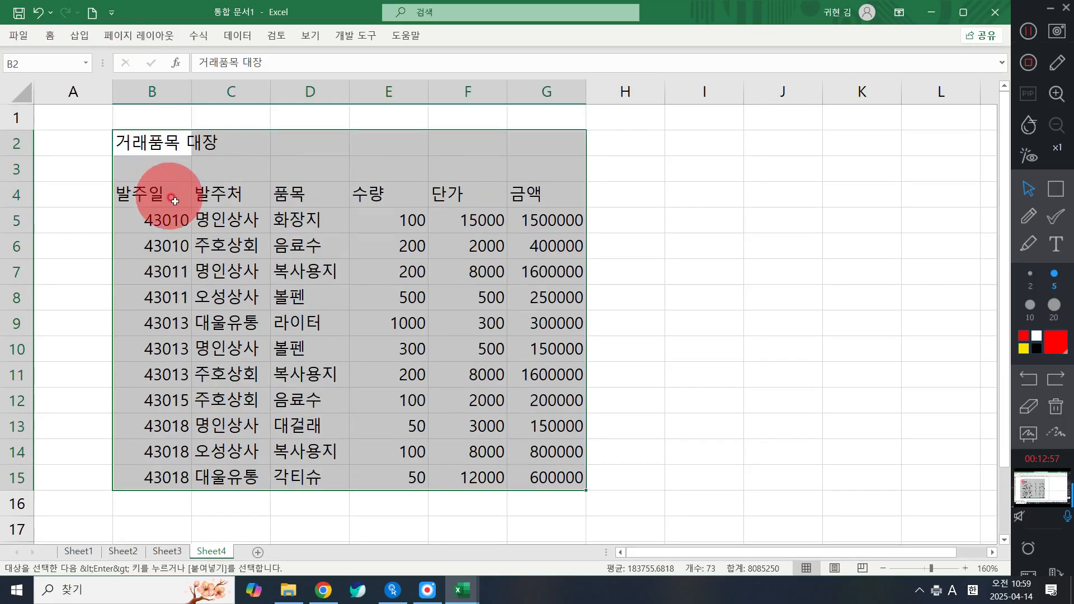
- Format the 발주일 values in B5:B15 as short dates (간단한 날짜)
{"action": "left_click_drag", "start_coordinate": [167, 226], "coordinate": [183, 482]}
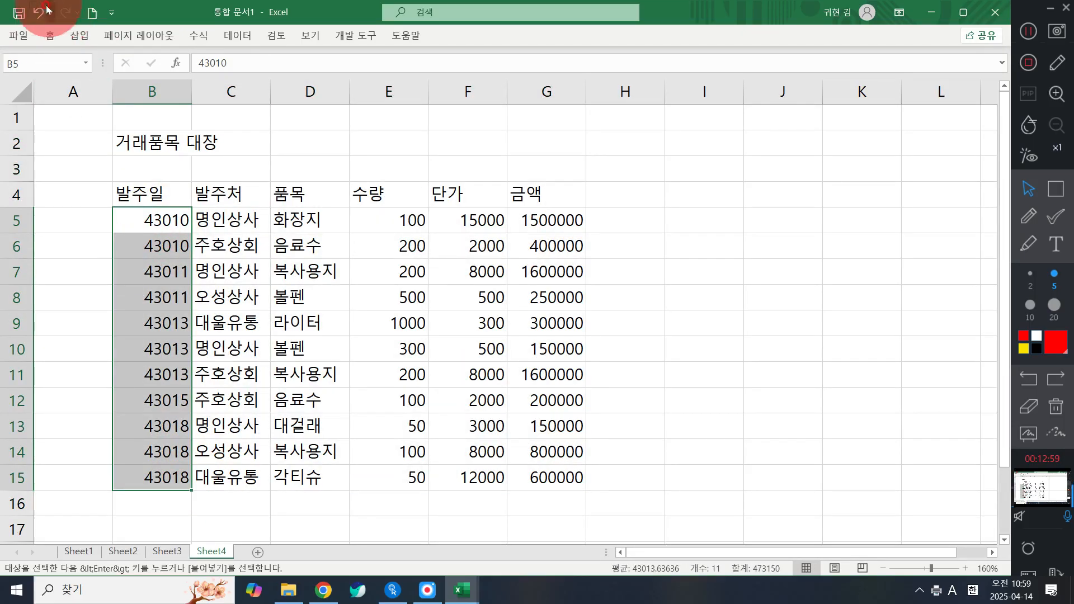
{"action": "left_click", "coordinate": [50, 35]}
{"action": "left_click", "coordinate": [610, 63]}
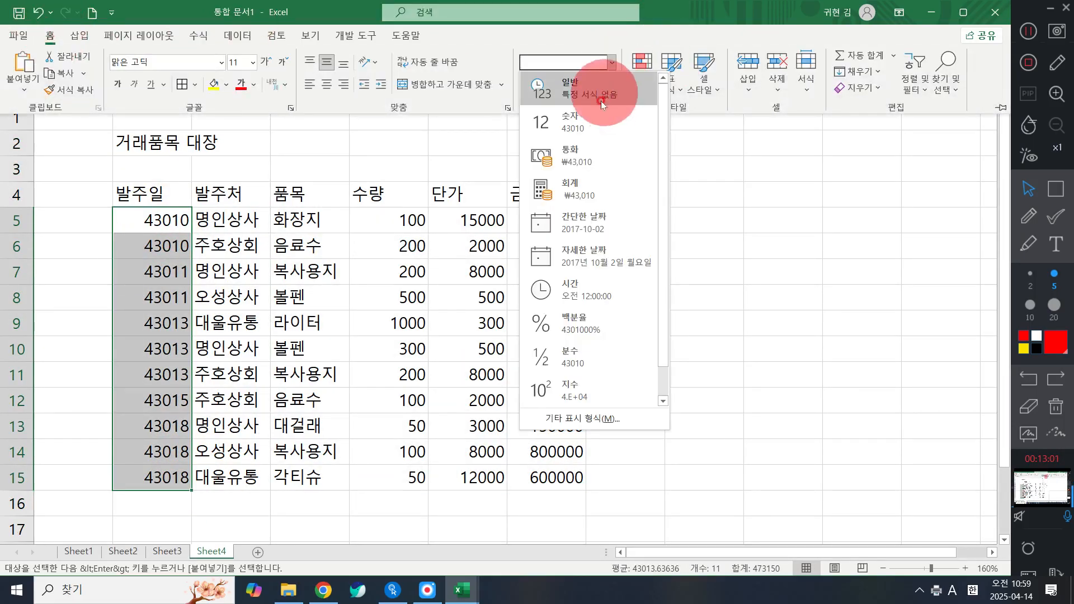
{"action": "left_click", "coordinate": [613, 221]}
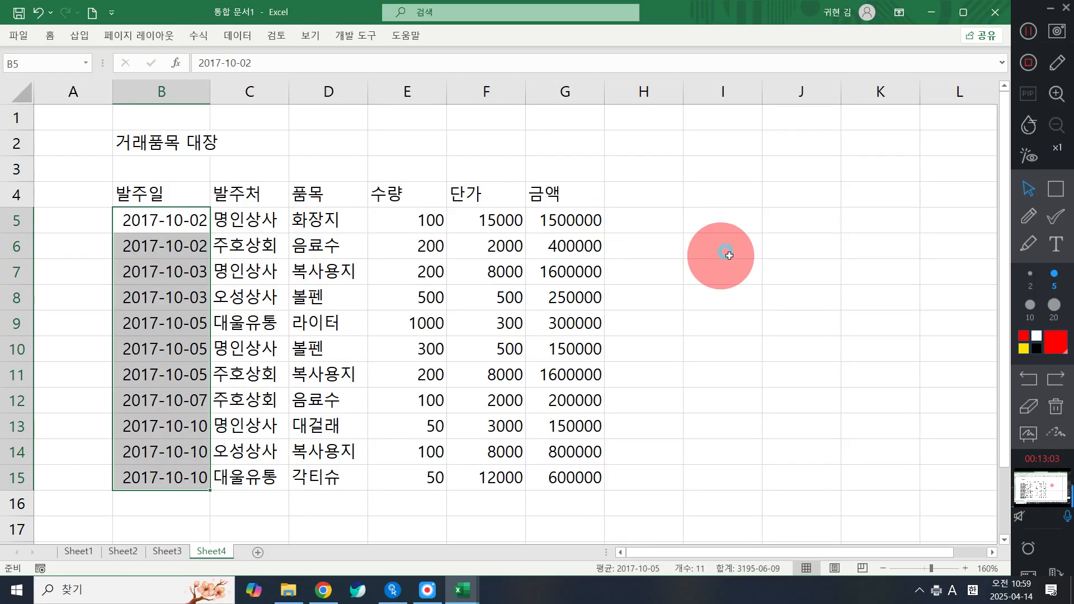
- Print four copies of the 거래품목 대장 table from 피벗테이블.xlsx and return to the 통합 문서1 workbook
{"action": "left_click", "coordinate": [470, 581]}
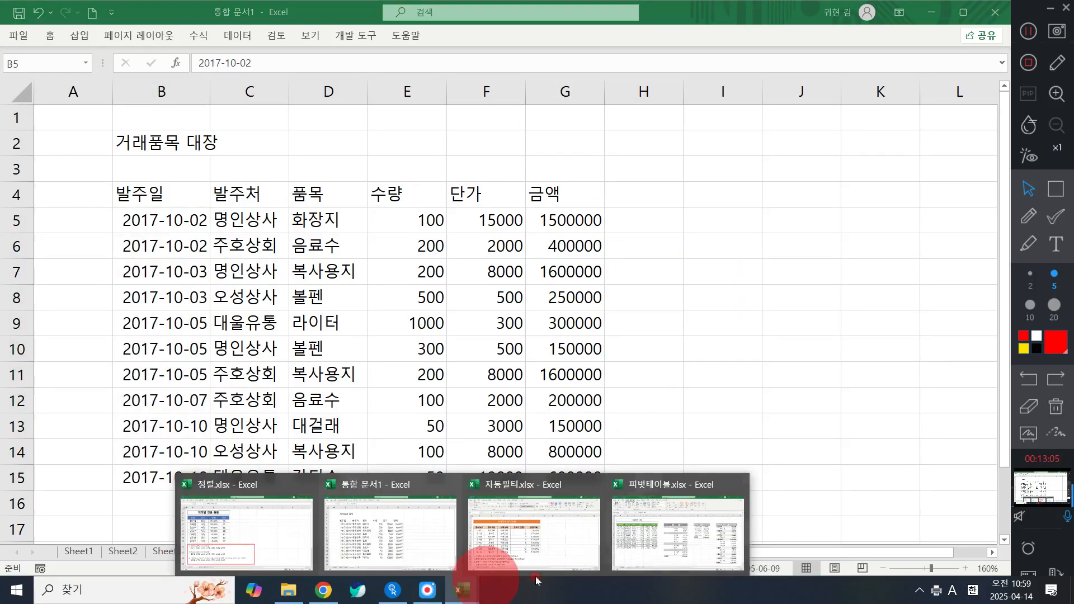
{"action": "left_click", "coordinate": [678, 531]}
{"action": "key", "text": "ctrl+p"}
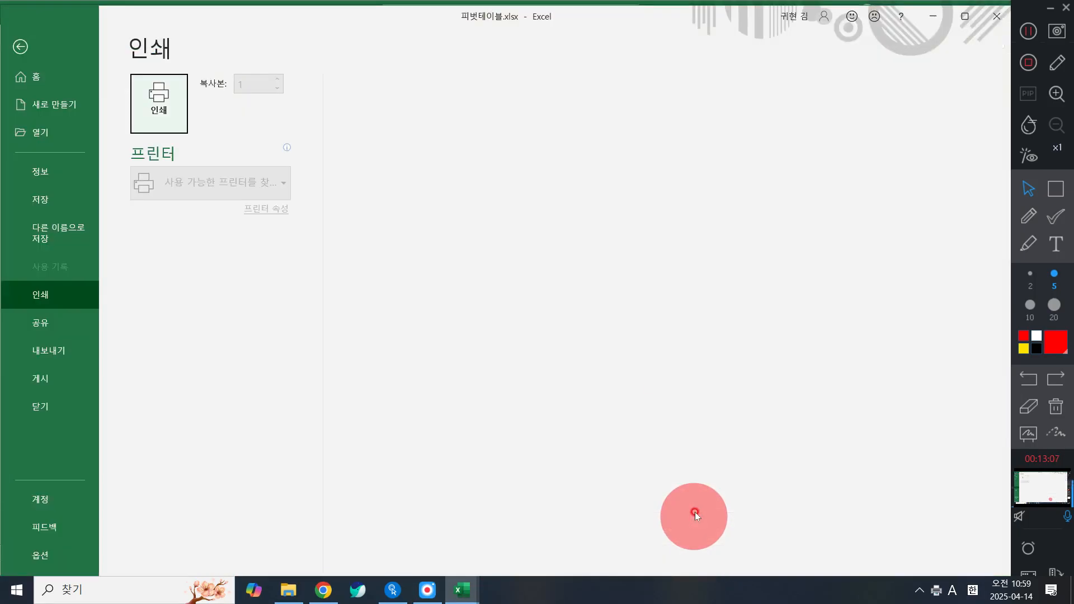
{"action": "left_click", "coordinate": [275, 80]}
{"action": "left_click", "coordinate": [275, 79]}
{"action": "left_click", "coordinate": [275, 80]}
{"action": "left_click", "coordinate": [159, 102]}
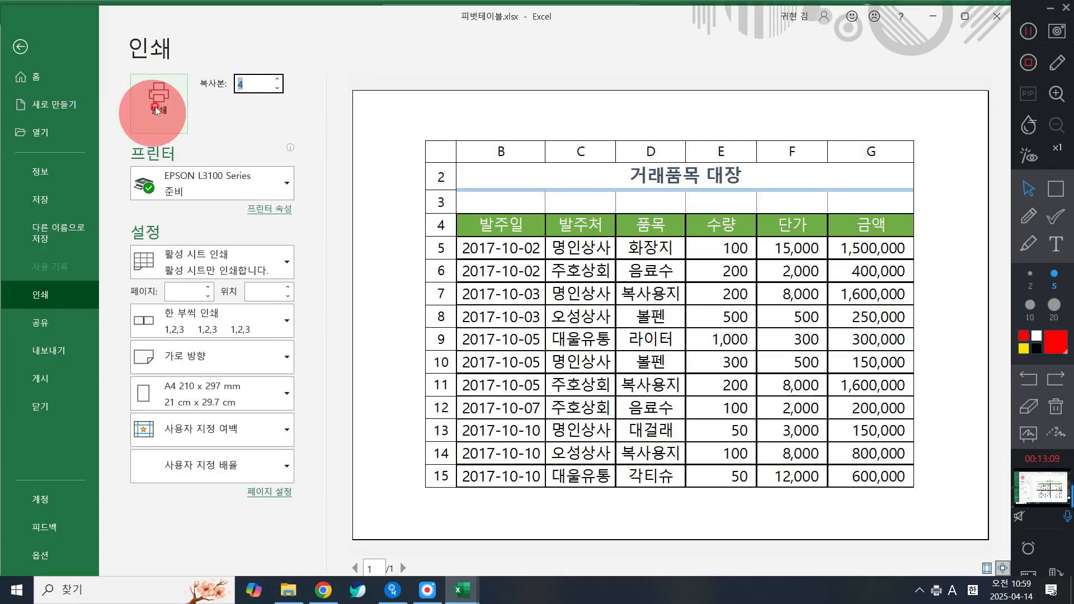
{"action": "left_click", "coordinate": [463, 587]}
{"action": "left_click", "coordinate": [364, 537]}
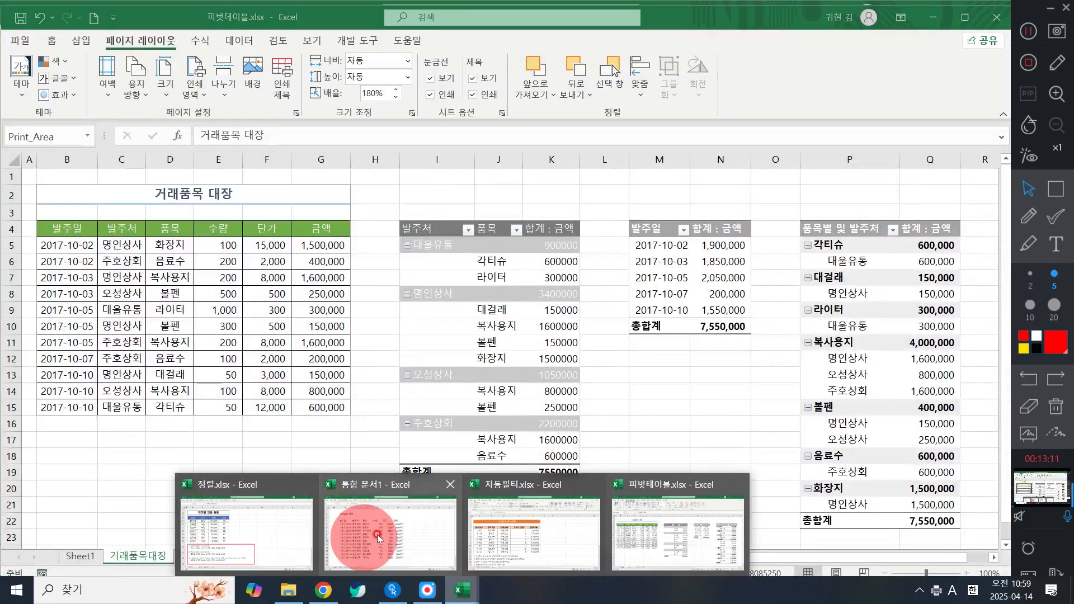
{"action": "left_click", "coordinate": [669, 267]}
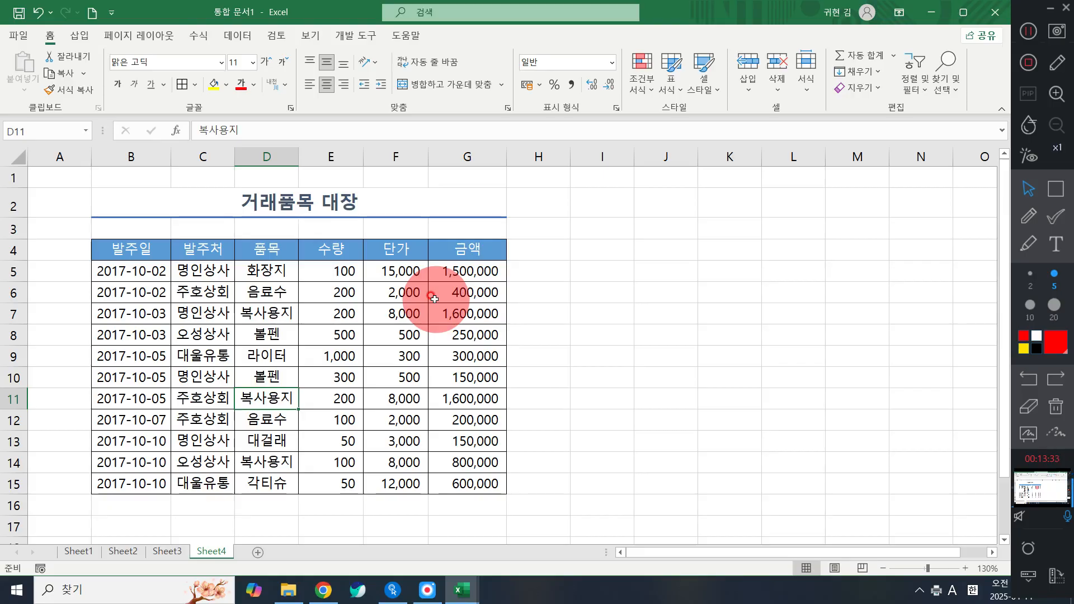
- Select the 거래품목 대장 table B4:G15 including its headers and start a pivot table from it
{"action": "left_click", "coordinate": [266, 249]}
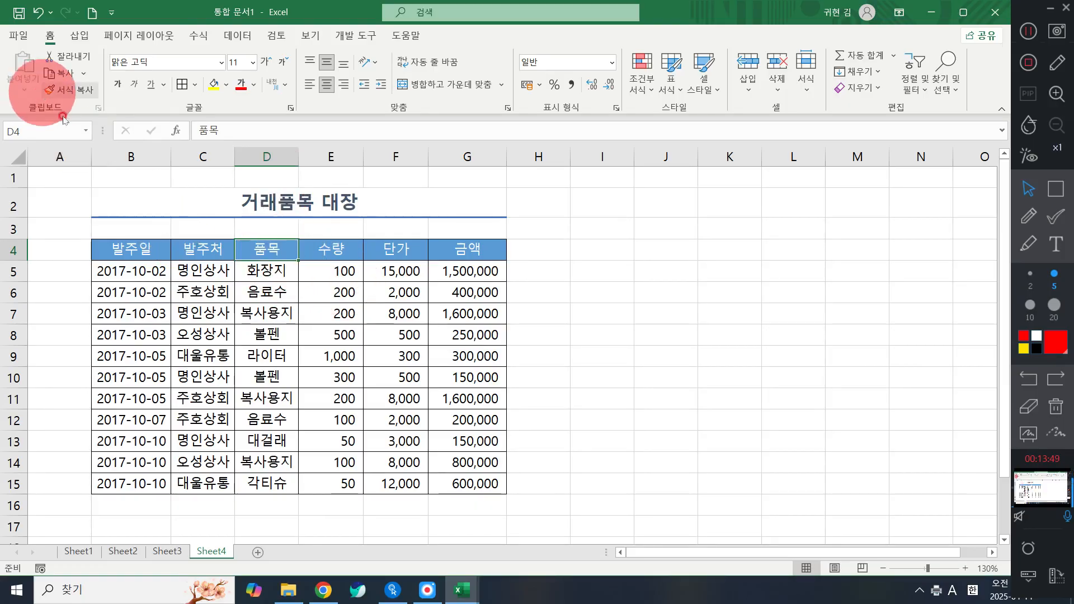
{"action": "left_click", "coordinate": [124, 247]}
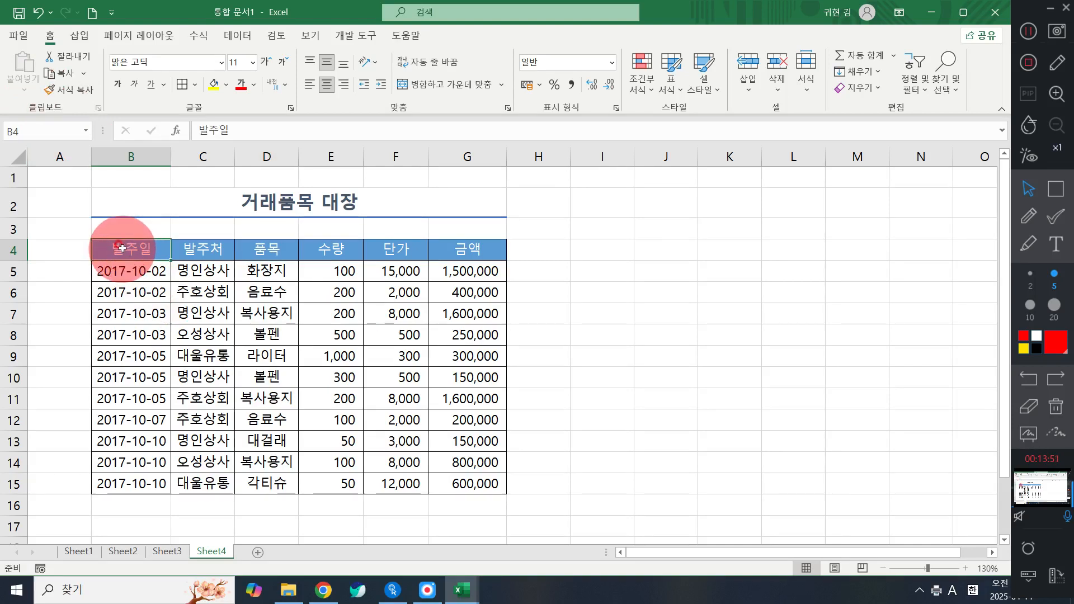
{"action": "left_click_drag", "start_coordinate": [124, 246], "coordinate": [455, 487]}
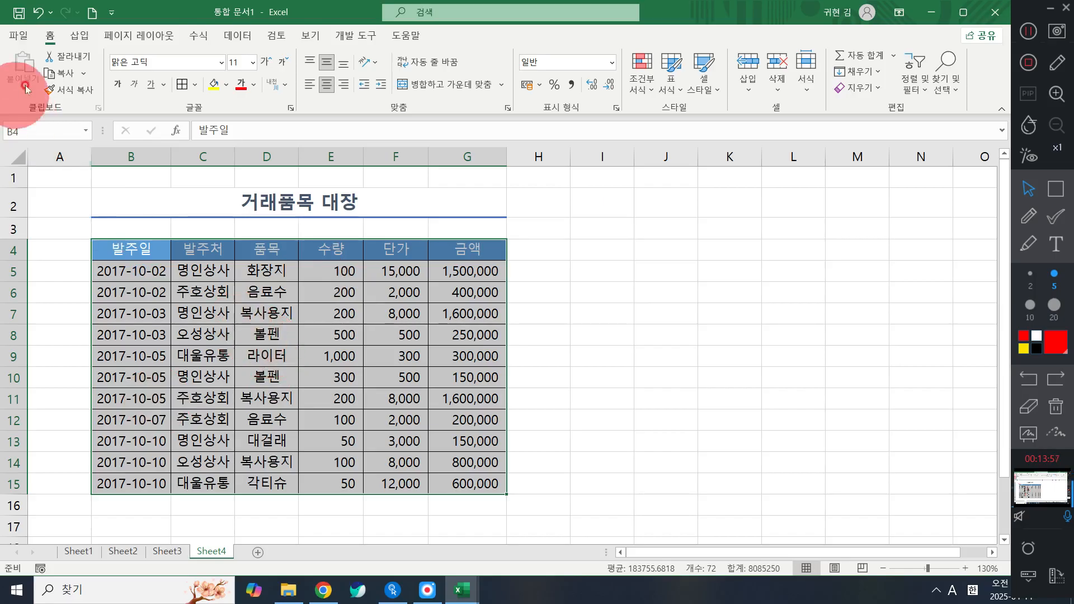
{"action": "left_click", "coordinate": [79, 36]}
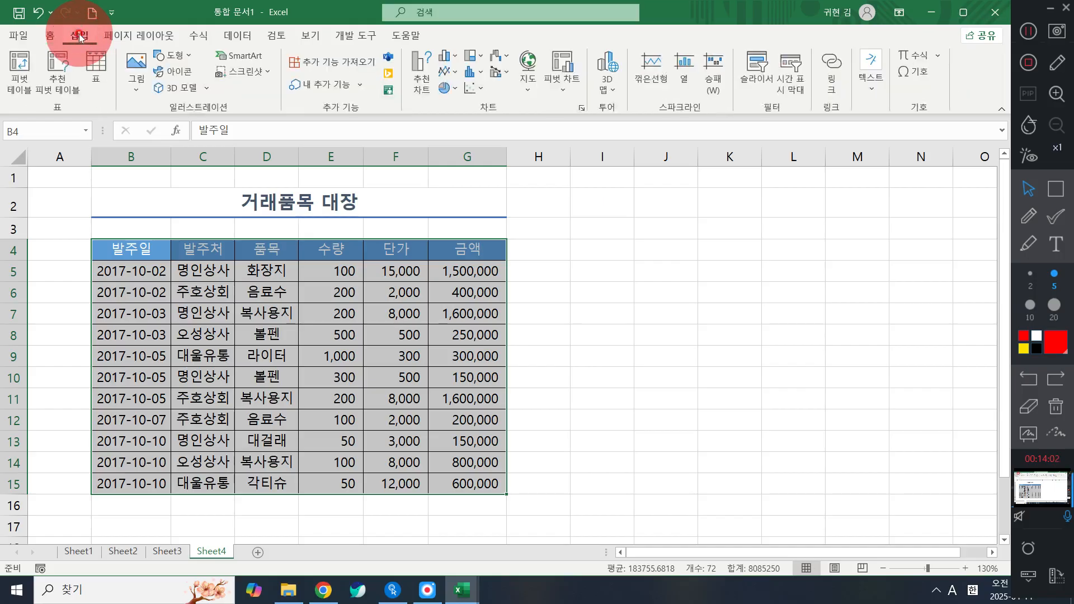
{"action": "left_click", "coordinate": [23, 67]}
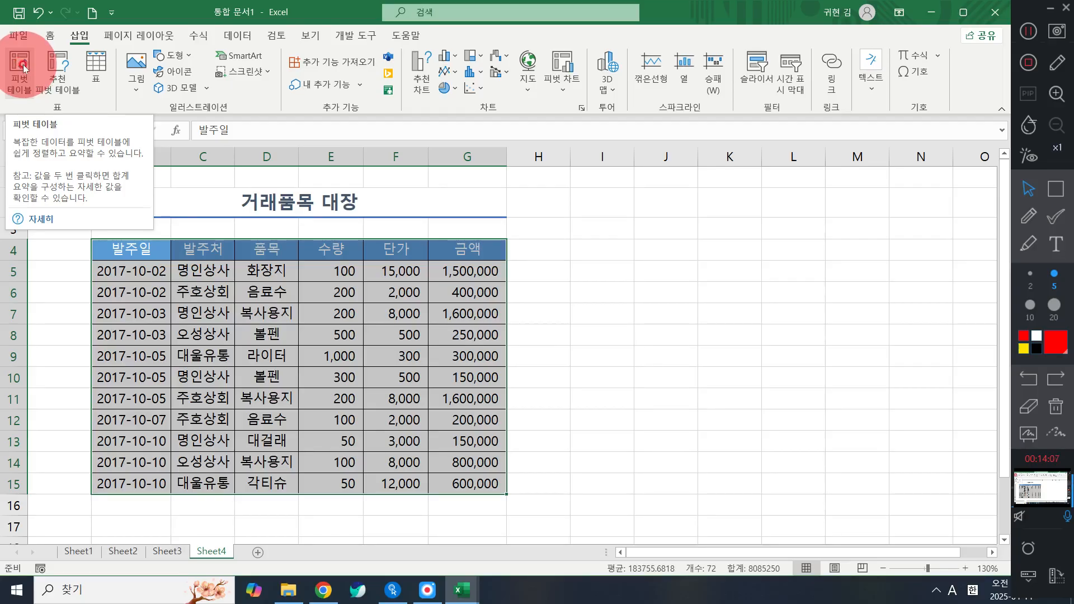
{"action": "left_click", "coordinate": [23, 67]}
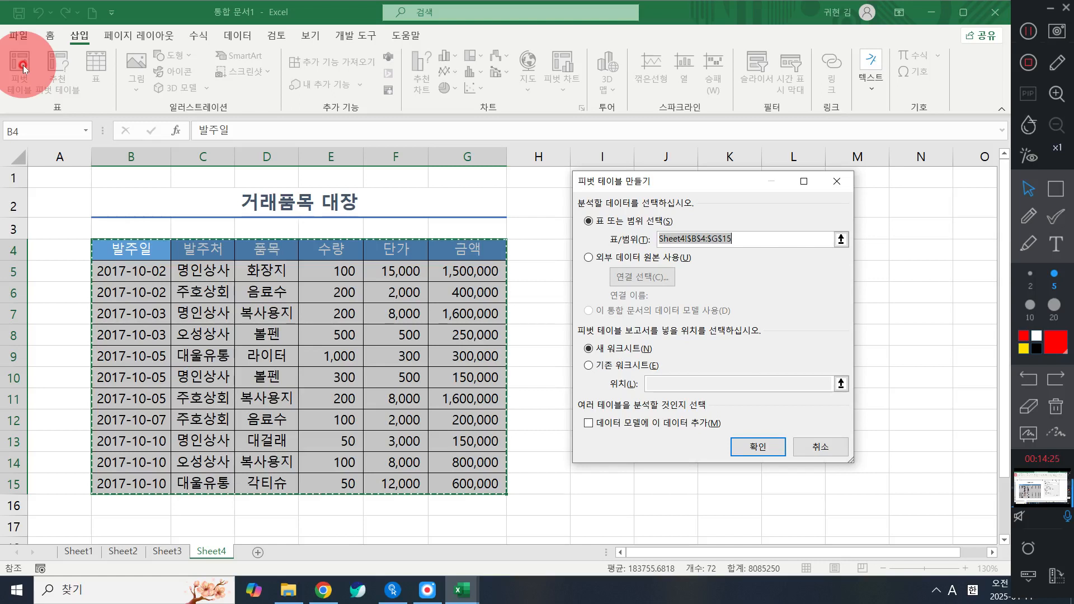
- Place the pivot table report on the existing worksheet Sheet4 at cell I4
{"action": "left_click", "coordinate": [640, 369]}
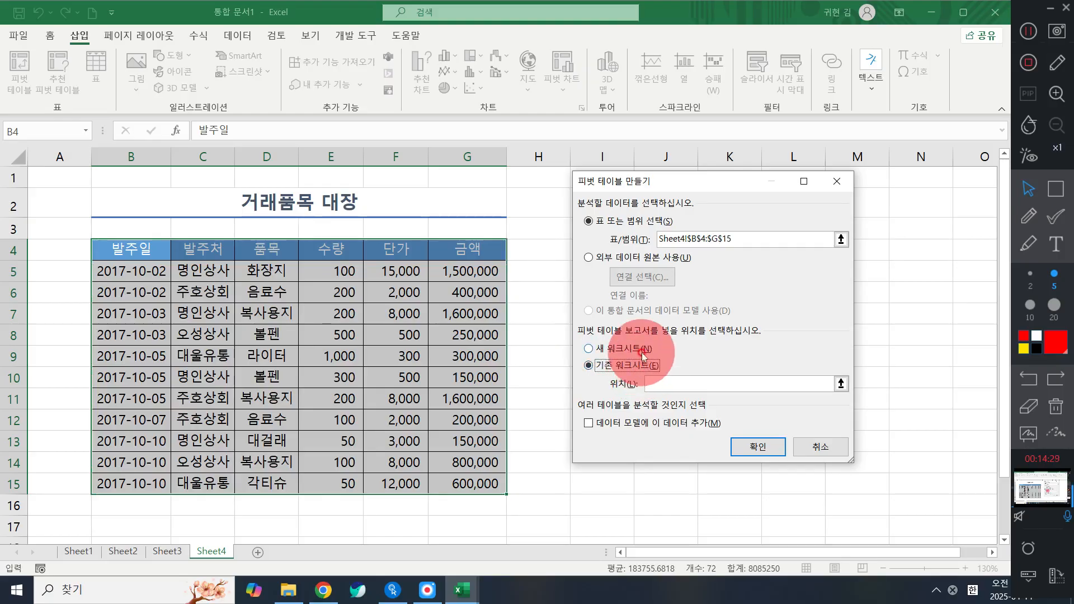
{"action": "left_click", "coordinate": [679, 381]}
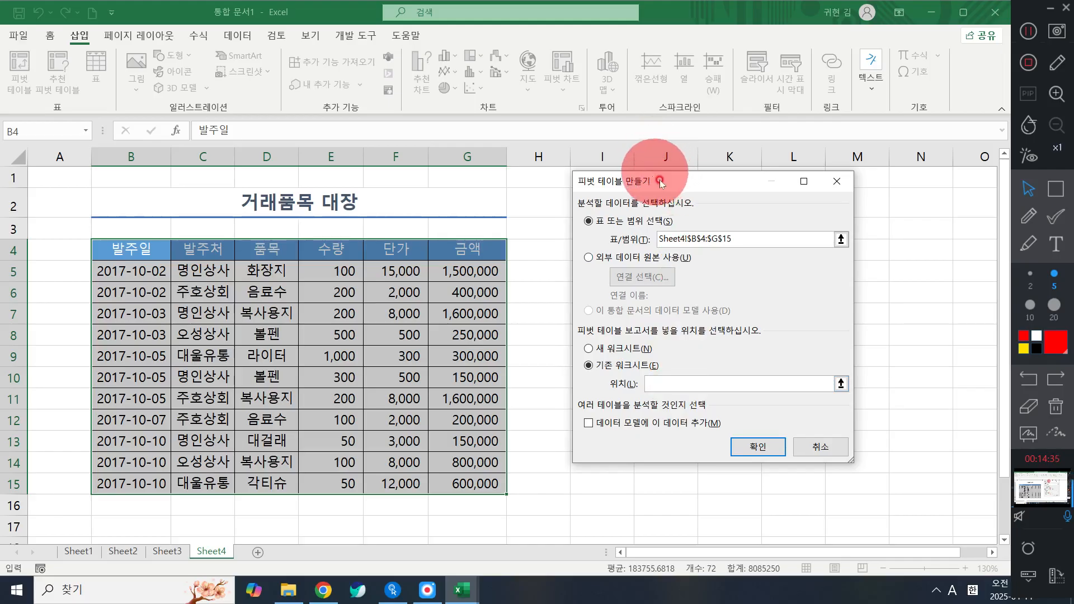
{"action": "left_click_drag", "start_coordinate": [660, 183], "coordinate": [799, 145]}
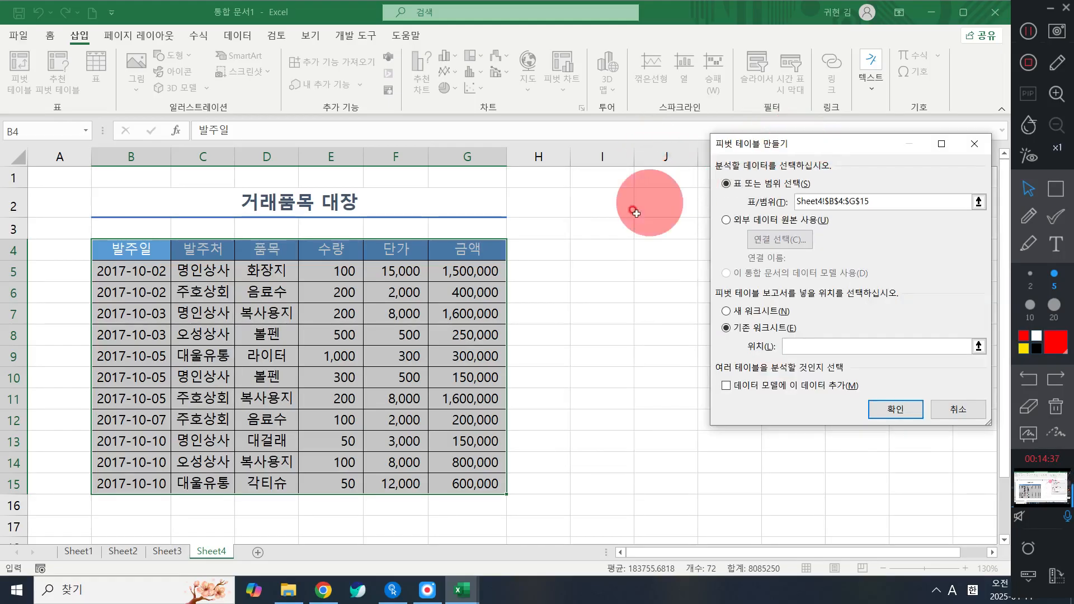
{"action": "left_click", "coordinate": [603, 234]}
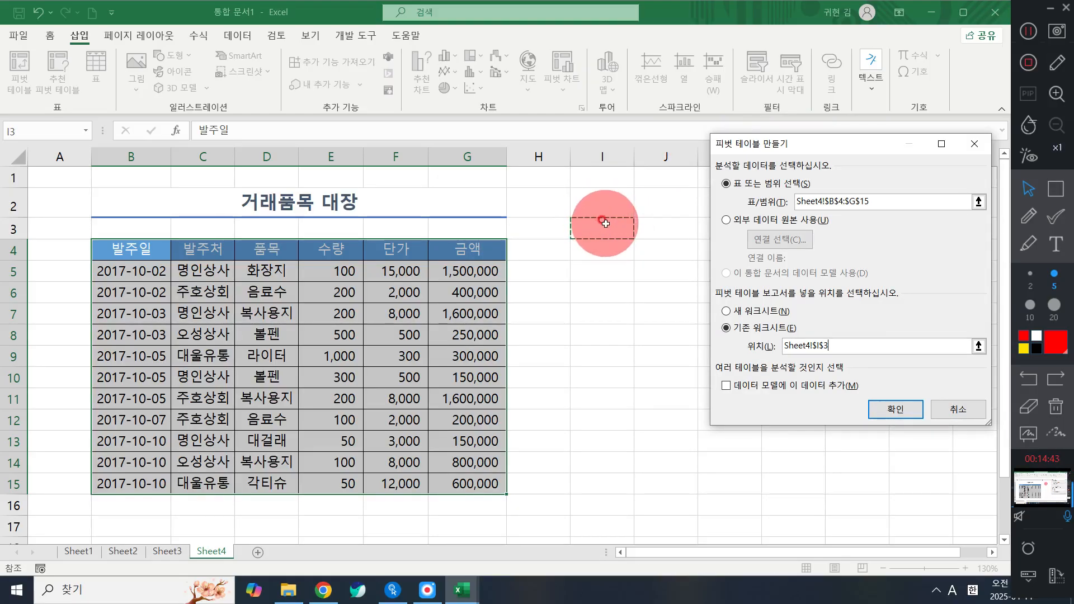
{"action": "left_click", "coordinate": [589, 247]}
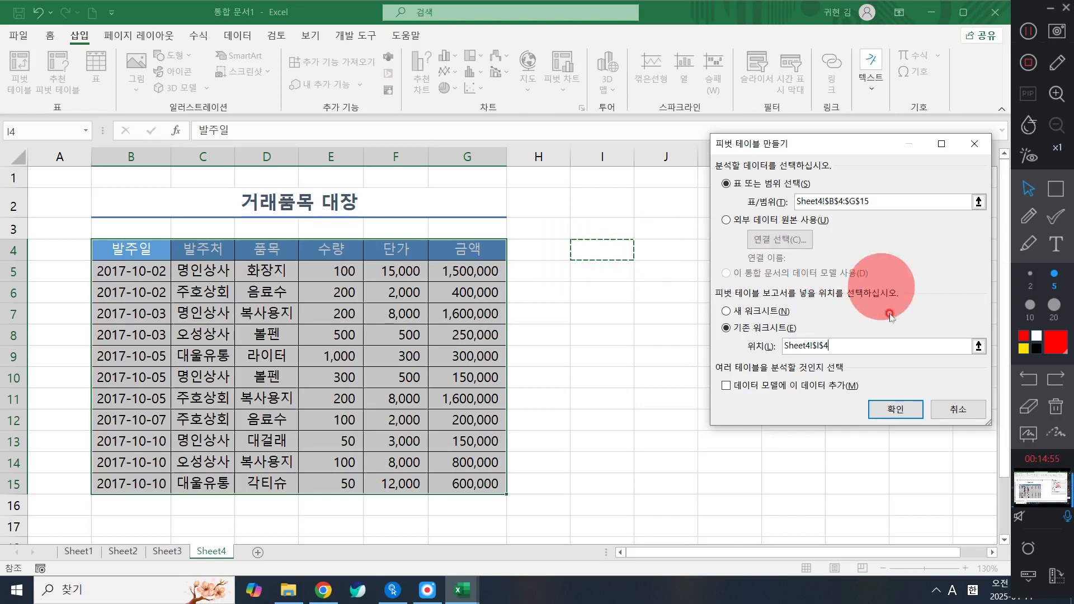
{"action": "left_click", "coordinate": [910, 417]}
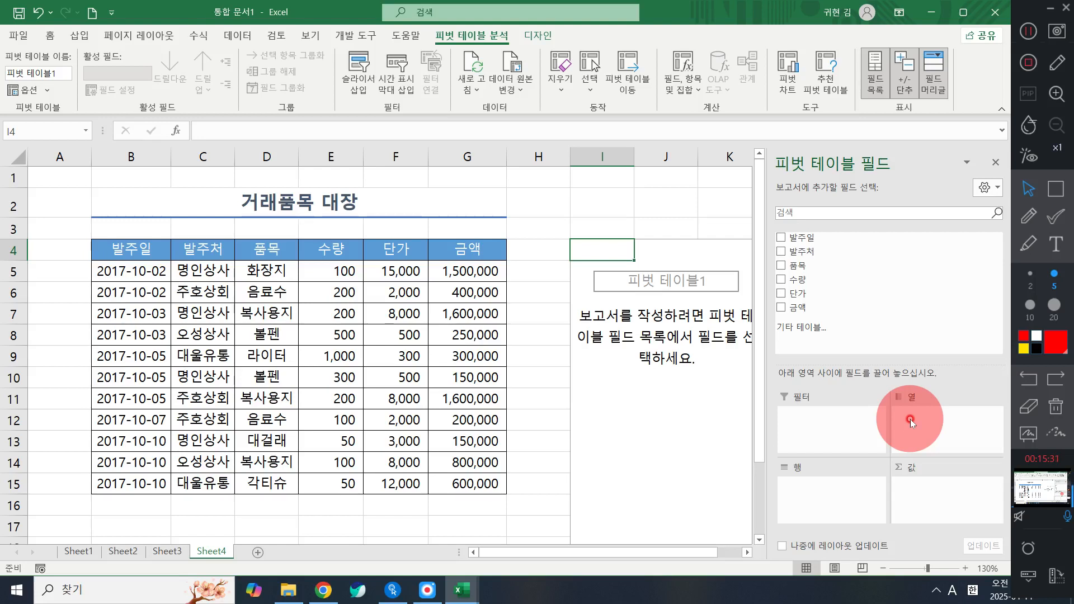
{"action": "scroll", "coordinate": [597, 260], "scroll_direction": "down", "scroll_amount": 1}
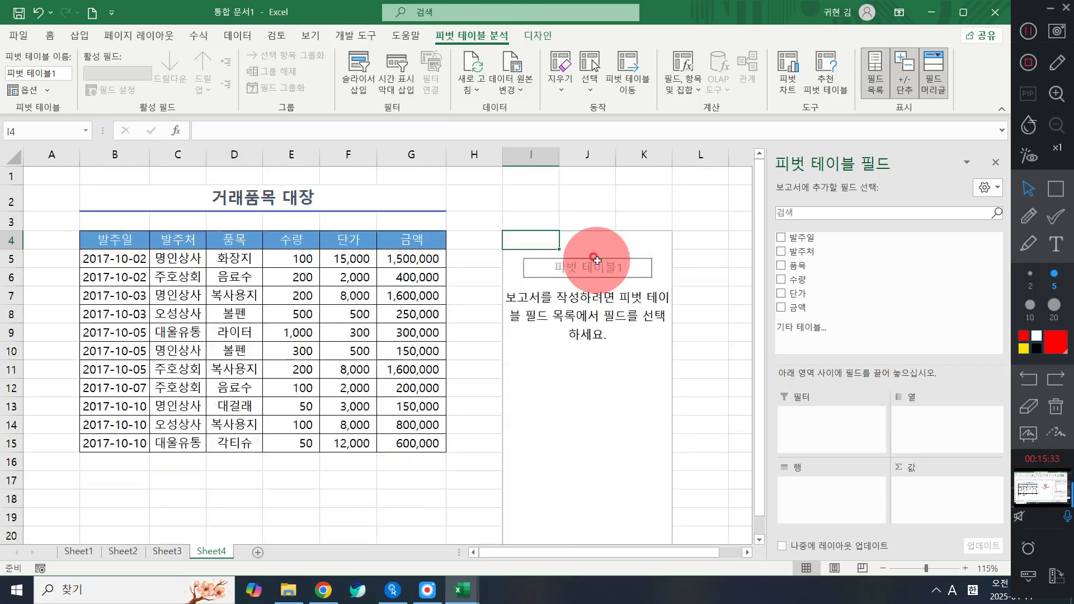
{"action": "scroll", "coordinate": [597, 260], "scroll_direction": "down", "scroll_amount": 1}
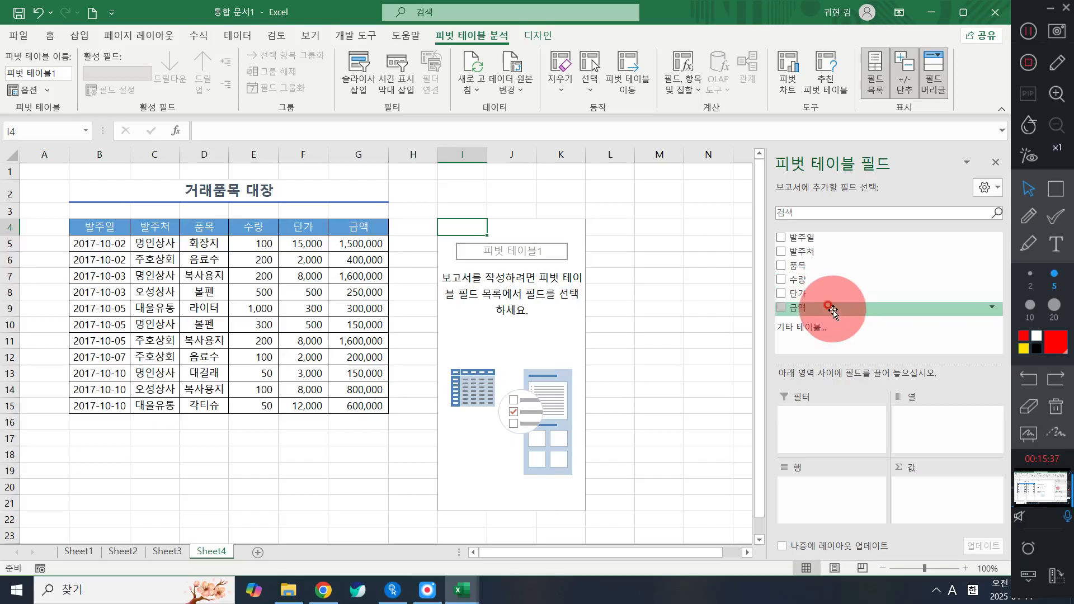
{"action": "left_click", "coordinate": [1056, 189]}
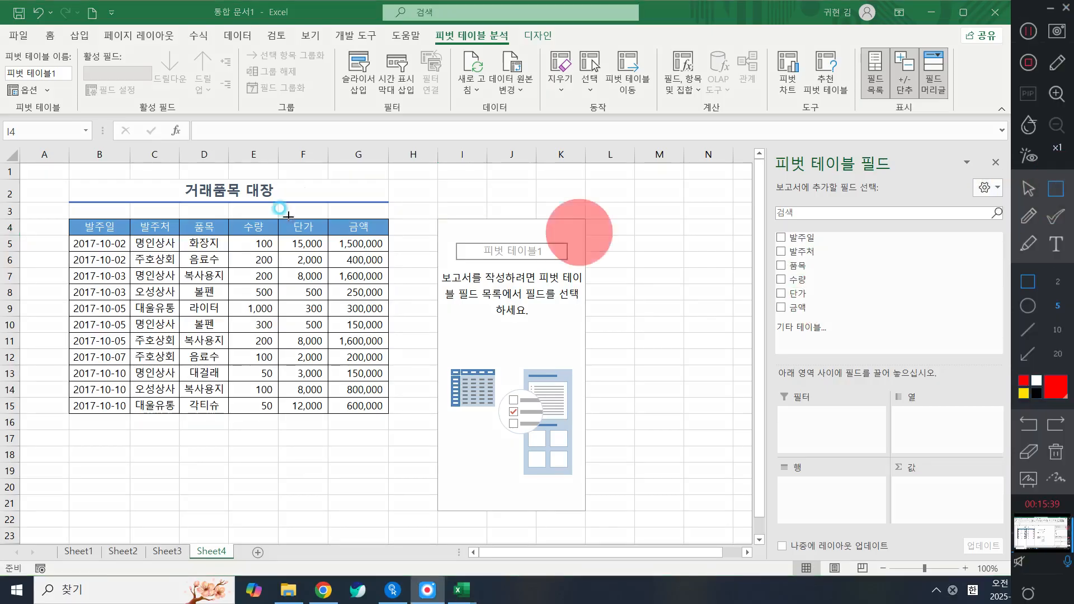
{"action": "mouse_move", "coordinate": [61, 213]}
{"action": "left_mouse_down"}
{"action": "mouse_move", "coordinate": [246, 260]}
{"action": "mouse_move", "coordinate": [392, 252]}
{"action": "left_mouse_up"}
{"action": "left_click_drag", "start_coordinate": [755, 215], "coordinate": [833, 338]}
{"action": "left_click", "coordinate": [1055, 452]}
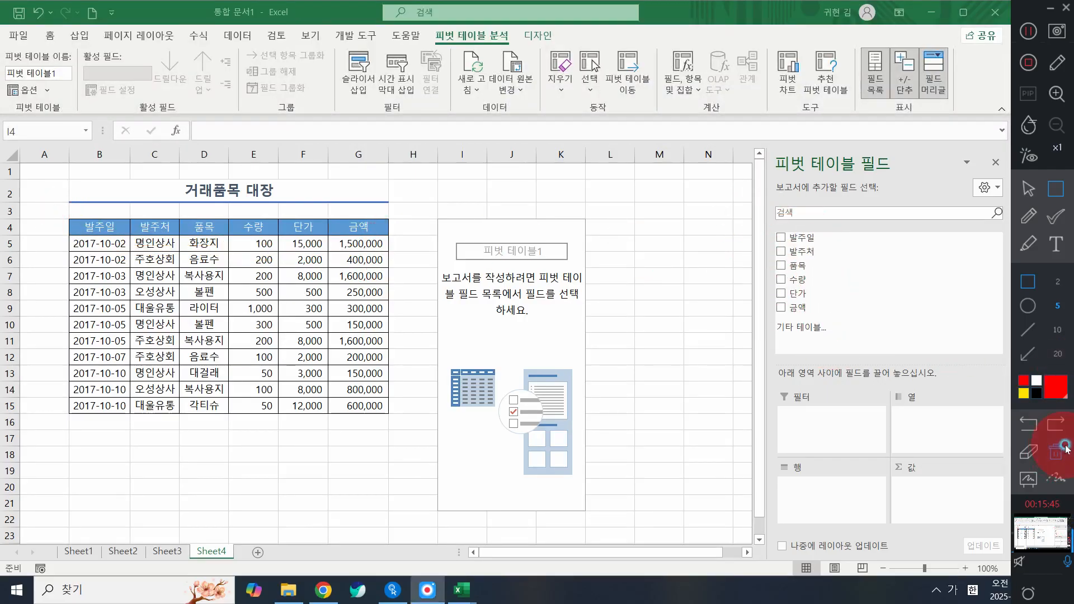
{"action": "left_click", "coordinate": [1029, 193]}
{"action": "left_click", "coordinate": [1028, 189]}
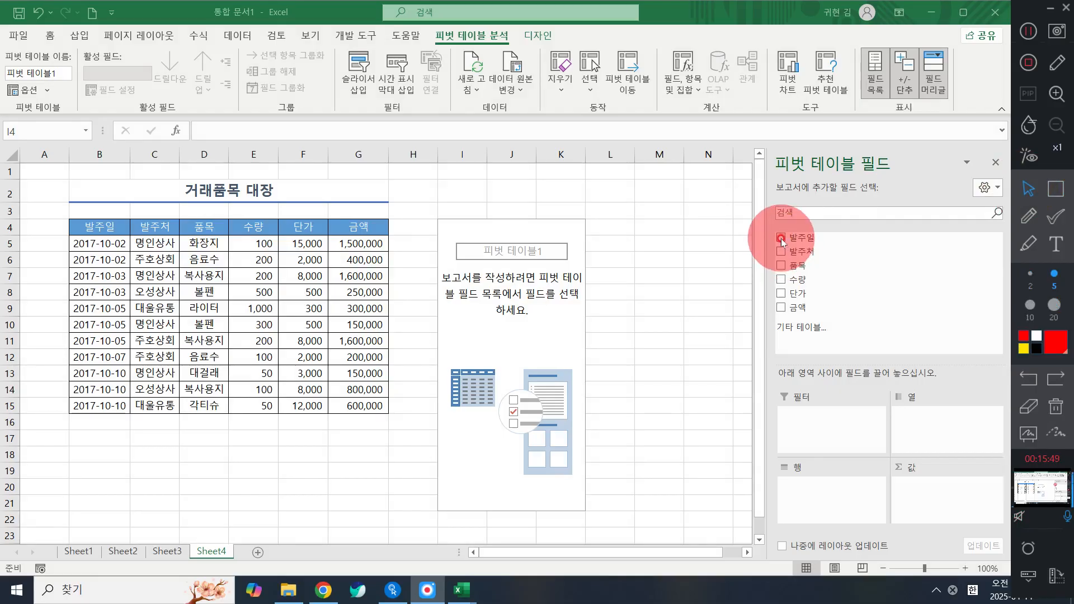
- Add 발주일, 발주처 and 품목 as row fields and 수량, 단가 and 금액 as summed values in the pivot table
{"action": "left_click", "coordinate": [781, 239]}
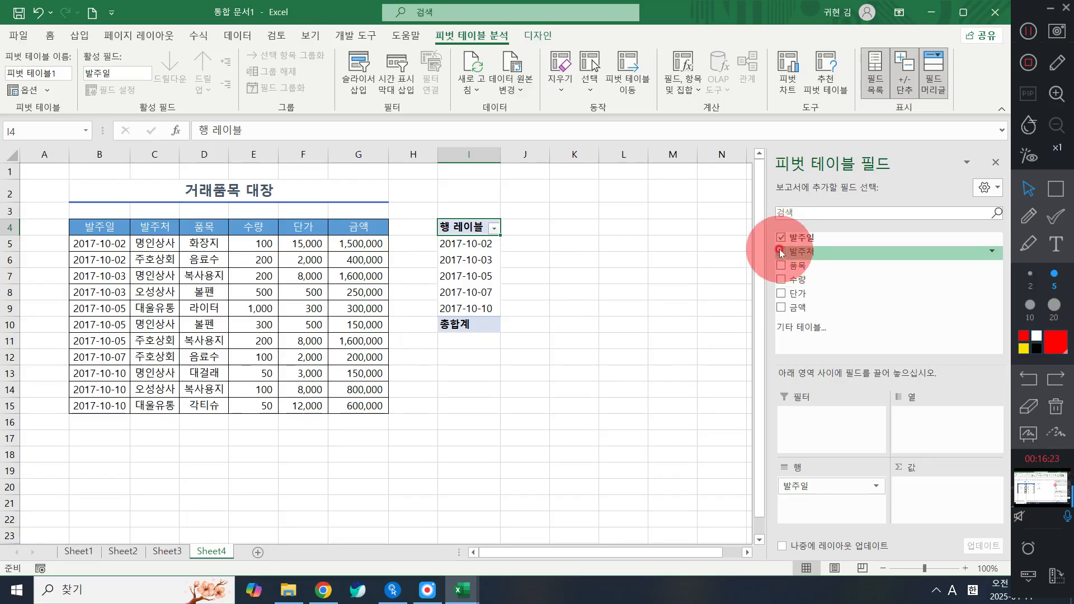
{"action": "left_click", "coordinate": [781, 251]}
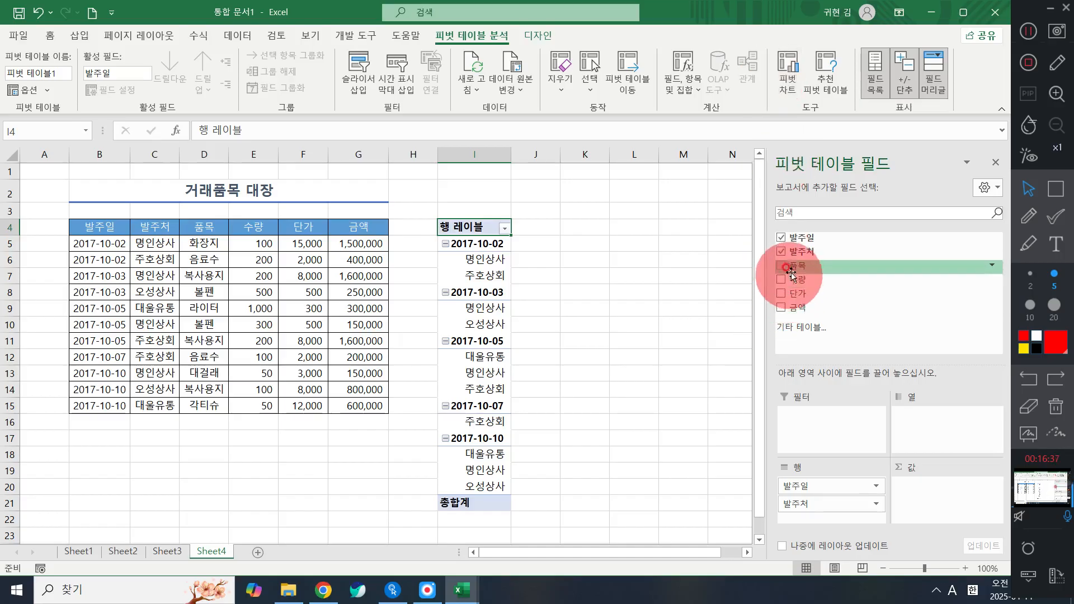
{"action": "left_click", "coordinate": [781, 266]}
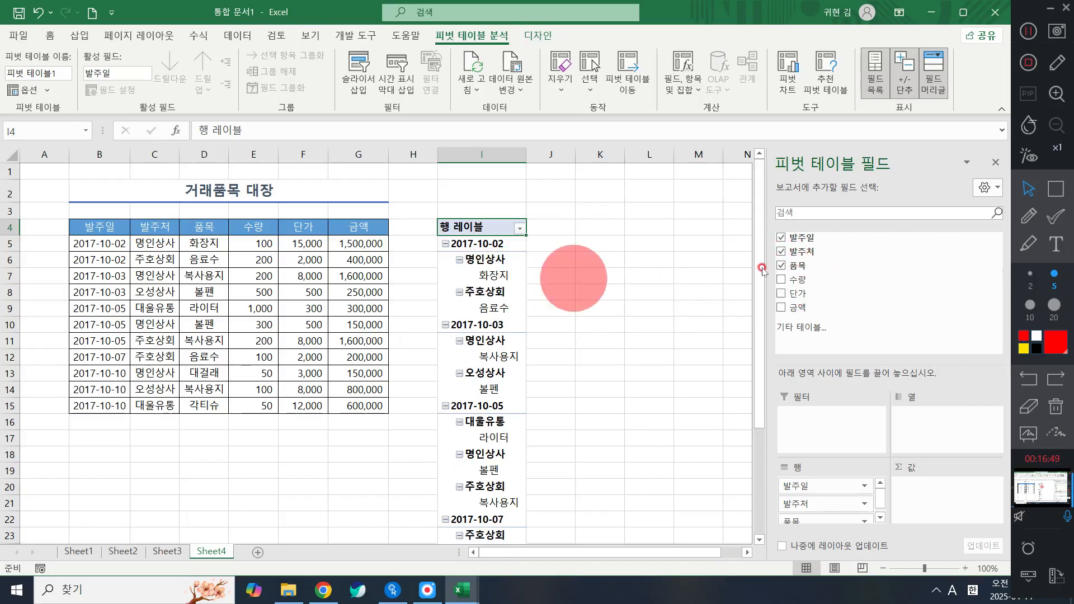
{"action": "left_click", "coordinate": [781, 282]}
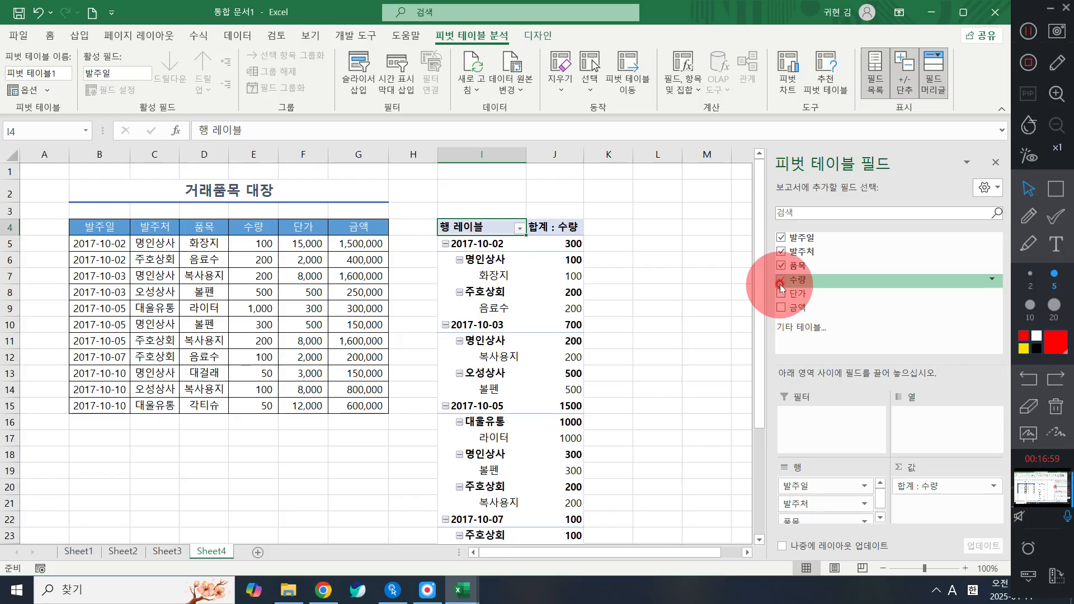
{"action": "left_click", "coordinate": [781, 295]}
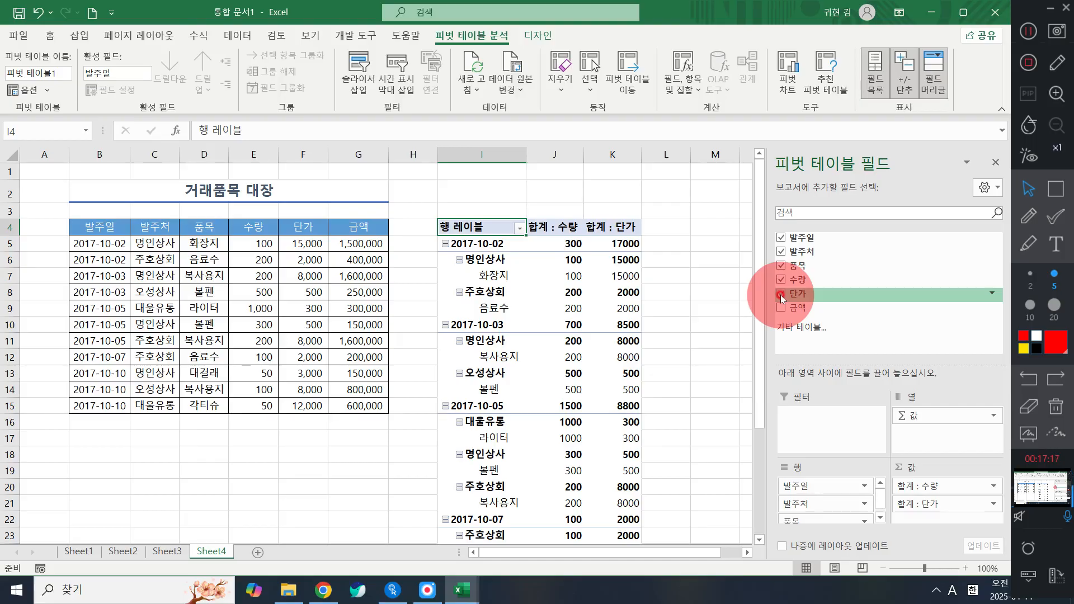
{"action": "left_click", "coordinate": [781, 307]}
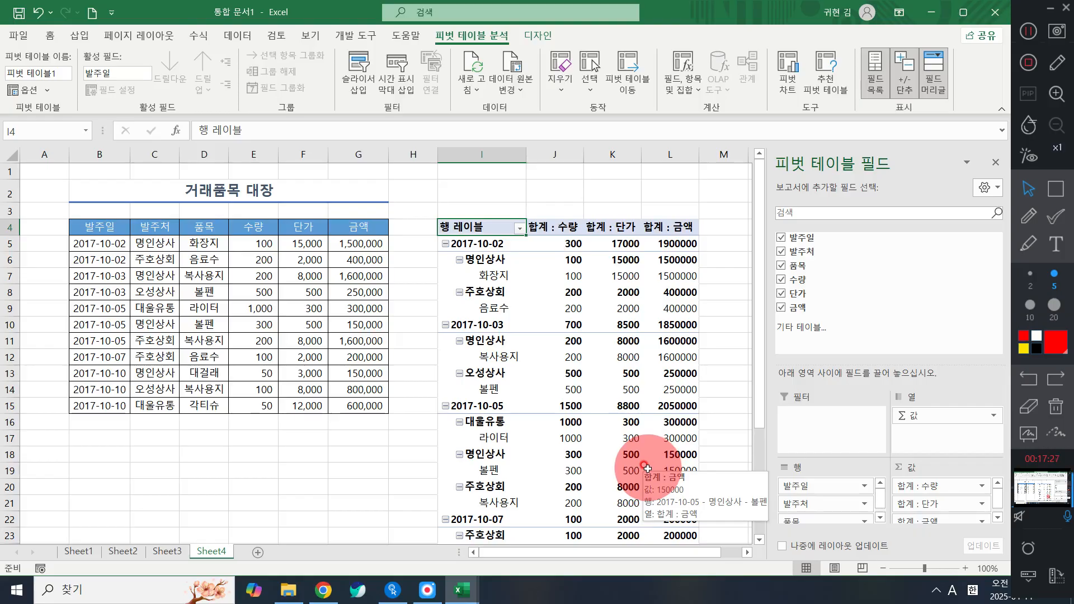
- Change the full six-field pivot table's report layout to outline form (개요 형식으로 표시)
{"action": "left_click", "coordinate": [627, 293]}
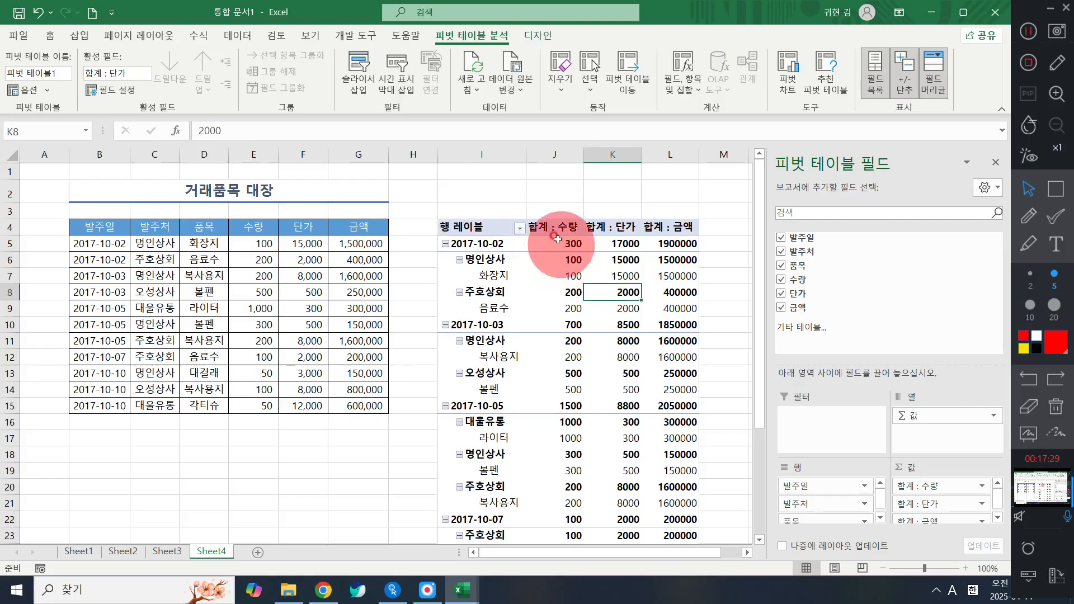
{"action": "left_click", "coordinate": [566, 335]}
{"action": "left_click", "coordinate": [579, 275]}
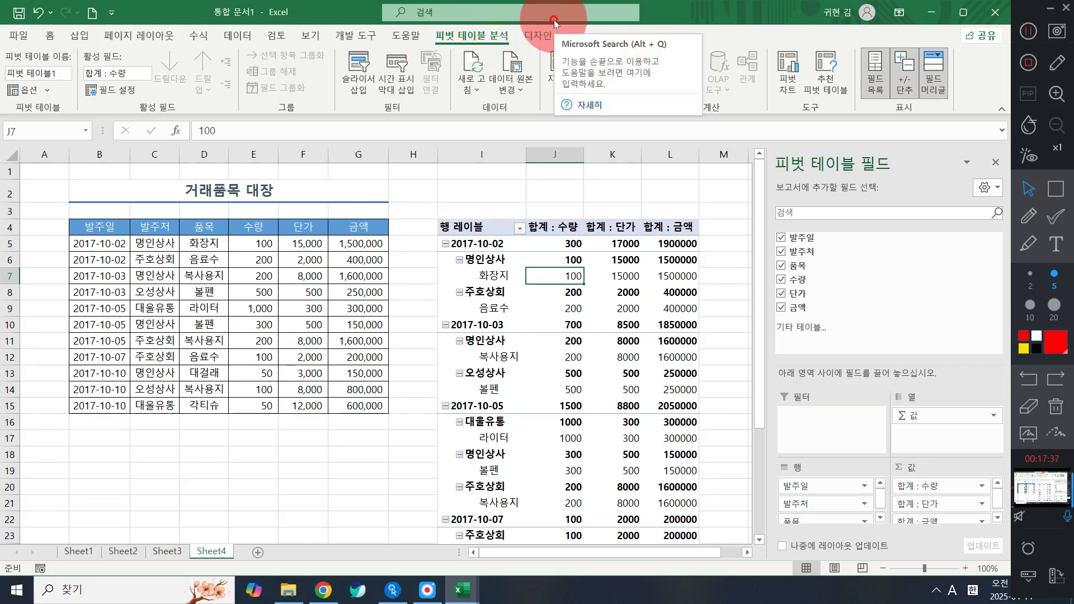
{"action": "left_click", "coordinate": [526, 39]}
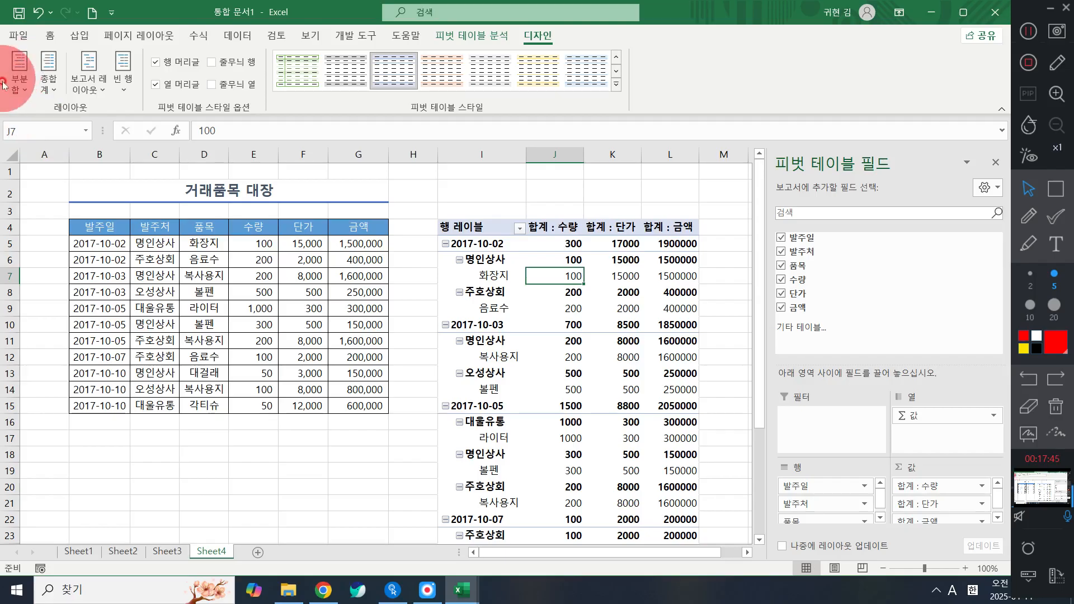
{"action": "left_click", "coordinate": [92, 91]}
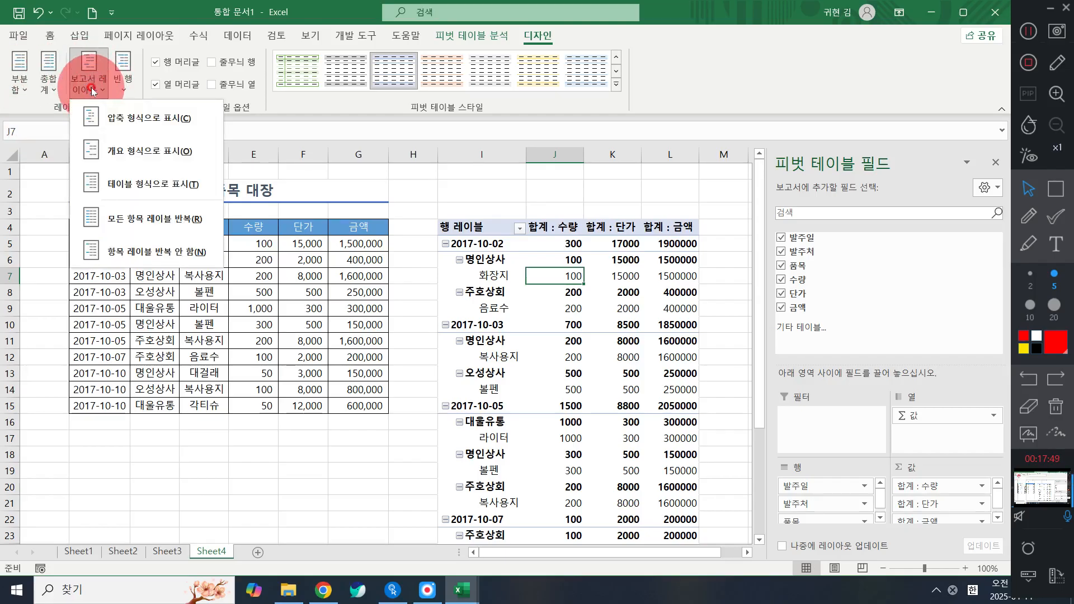
{"action": "left_click", "coordinate": [106, 152]}
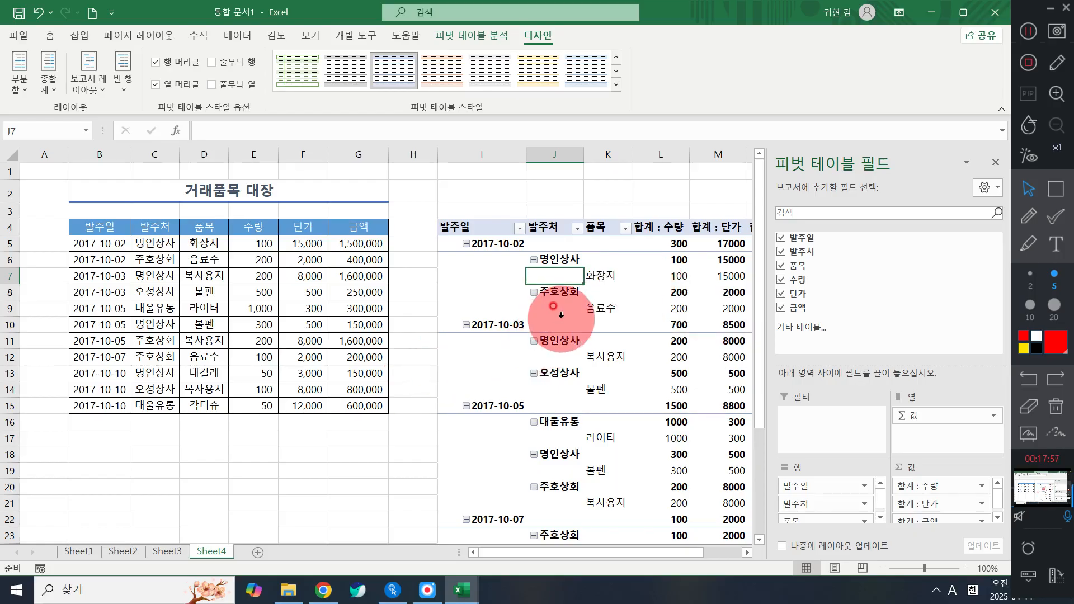
- Examine how the outline layout arranges the 발주일, 발주처, 품목, 수량, 단가 and 금액 columns in the pivot table
{"action": "scroll", "coordinate": [573, 301], "scroll_direction": "down", "scroll_amount": 1}
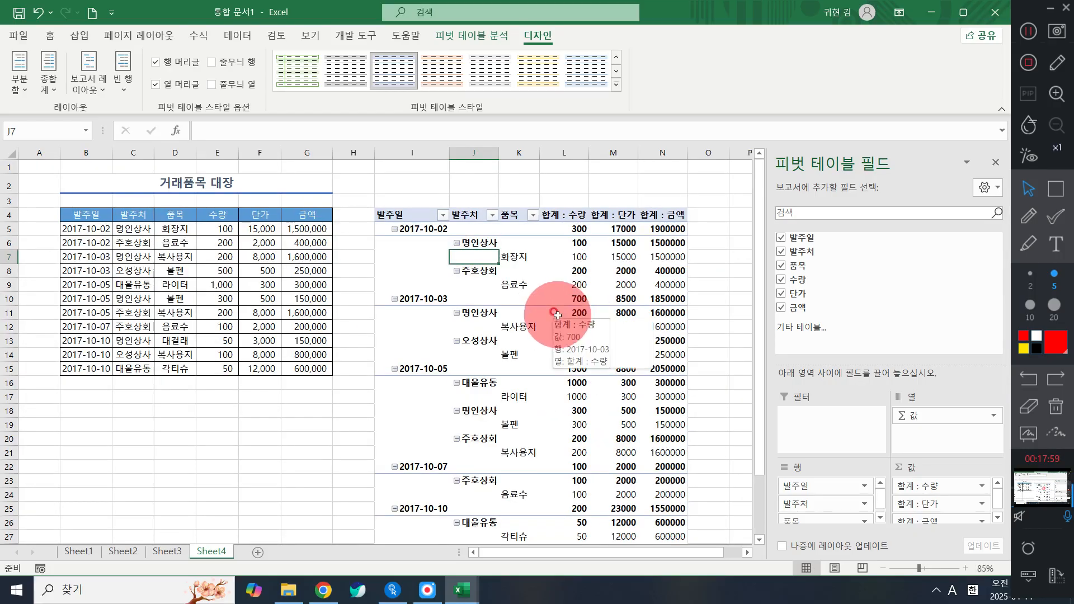
{"action": "scroll", "coordinate": [504, 277], "scroll_direction": "down", "scroll_amount": 1}
{"action": "scroll", "coordinate": [503, 277], "scroll_direction": "up", "scroll_amount": 1}
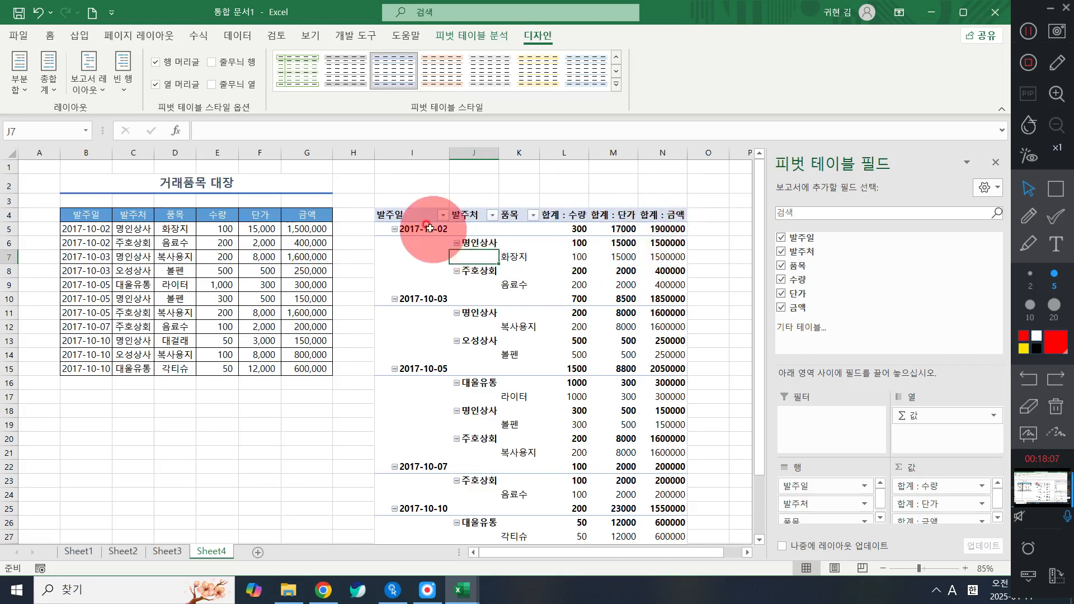
{"action": "left_click", "coordinate": [412, 214]}
{"action": "left_click", "coordinate": [470, 216]}
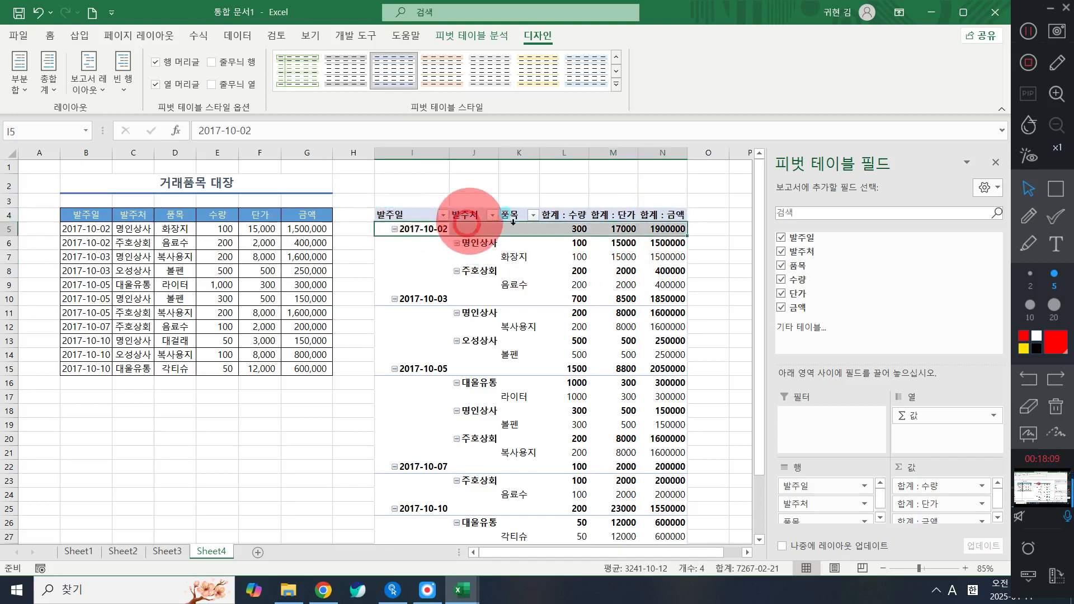
{"action": "left_click", "coordinate": [515, 214]}
{"action": "left_click", "coordinate": [564, 215]}
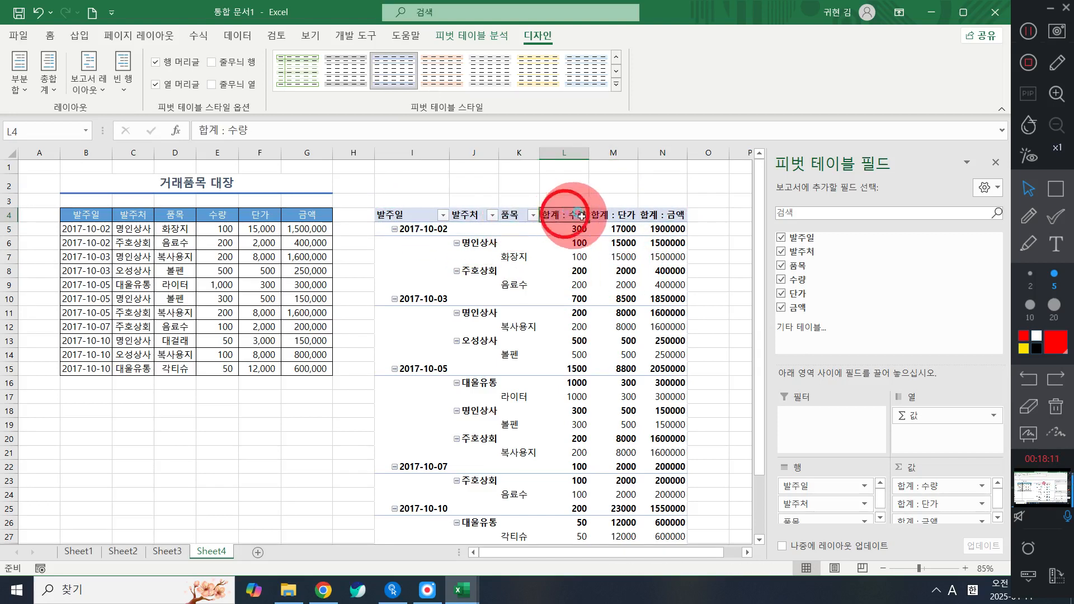
{"action": "left_click", "coordinate": [615, 215]}
{"action": "left_click", "coordinate": [647, 209]}
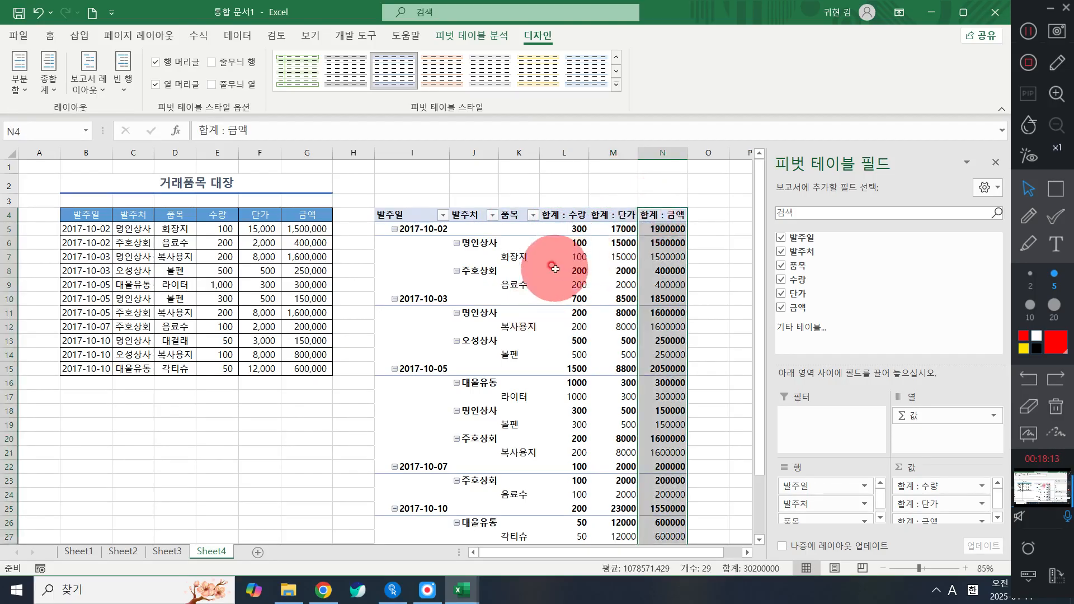
{"action": "left_click", "coordinate": [432, 340]}
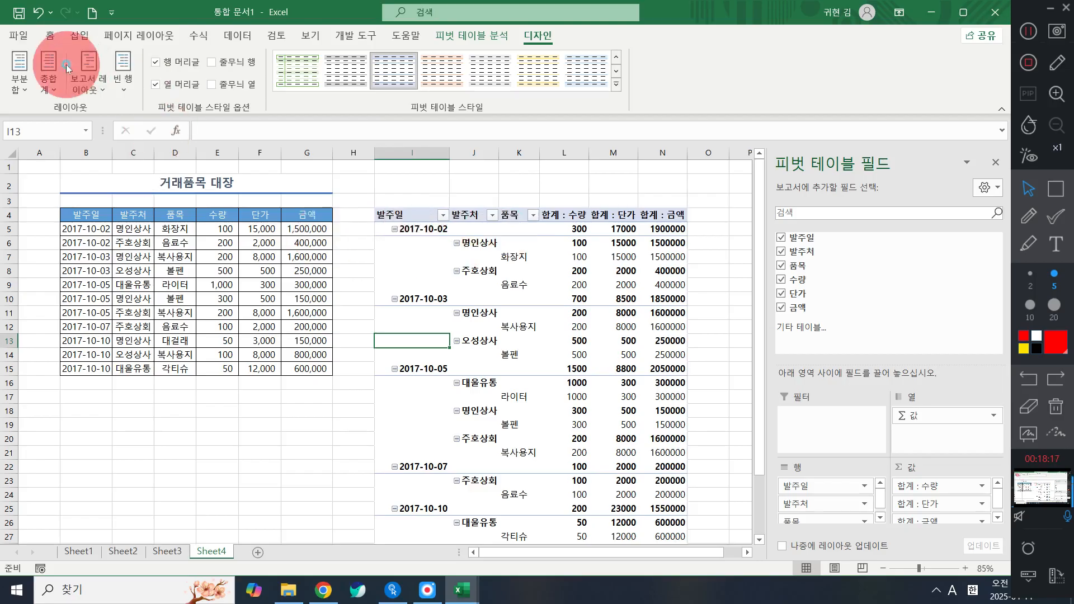
- Change the report layout to tabular form (테이블 형식으로 표시) and autofit the 발주처 column J
{"action": "left_click", "coordinate": [84, 72]}
{"action": "left_click", "coordinate": [141, 190]}
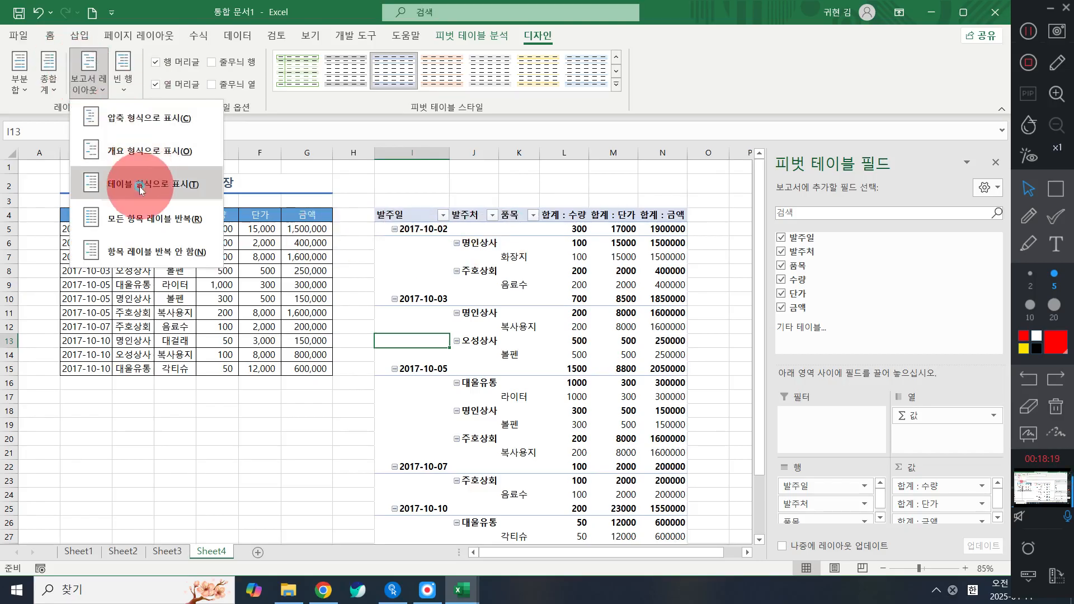
{"action": "left_click", "coordinate": [93, 63]}
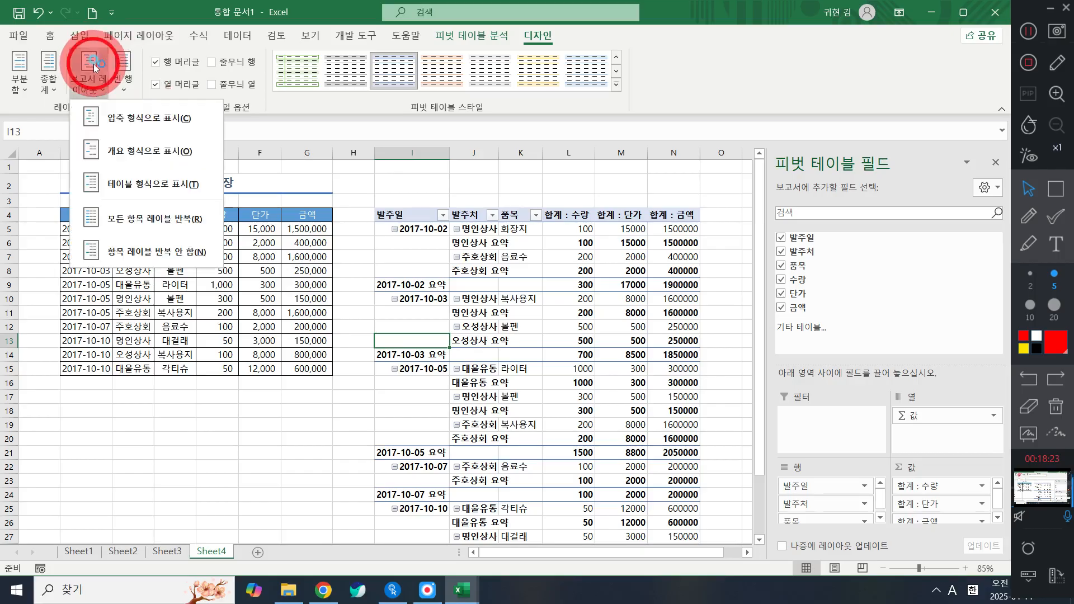
{"action": "left_click", "coordinate": [132, 190]}
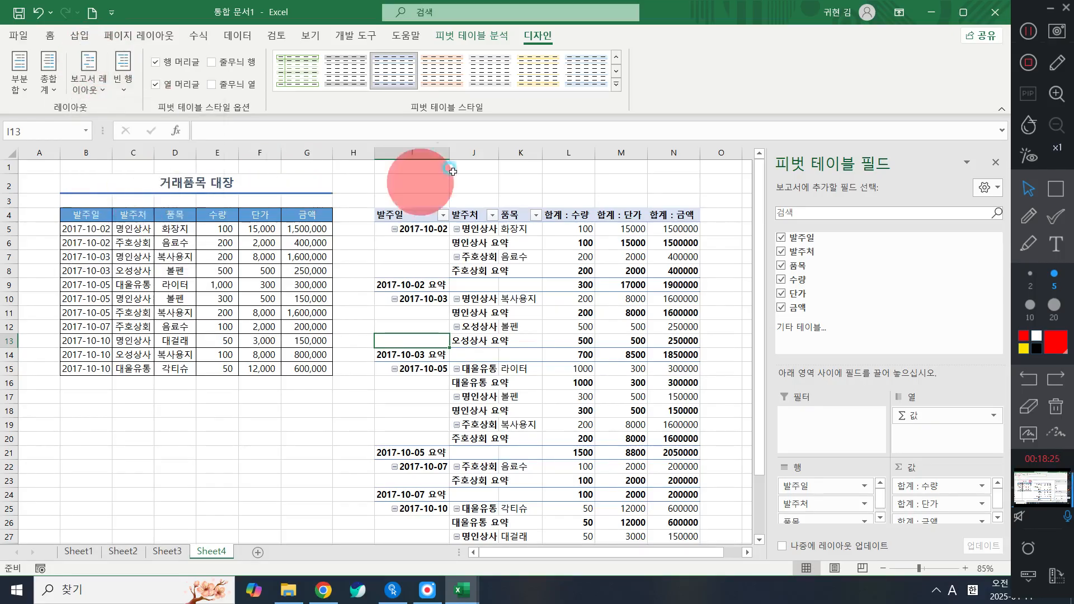
{"action": "double_click", "coordinate": [498, 152]}
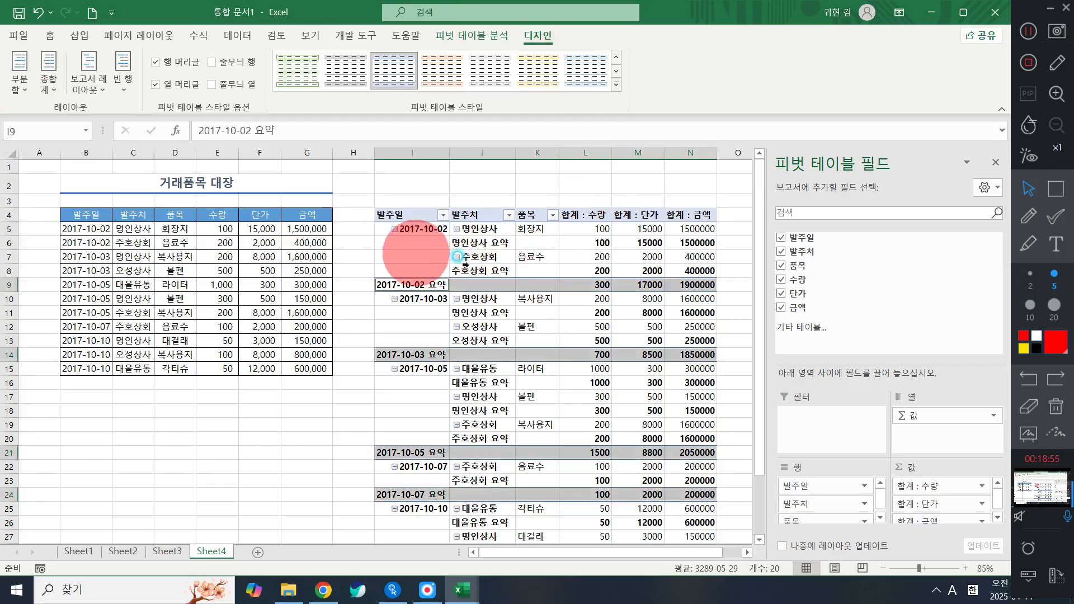
- Set the pivot table's report layout back to compact form (압축 형식으로 표시)
{"action": "left_click", "coordinate": [476, 257]}
{"action": "left_click", "coordinate": [70, 74]}
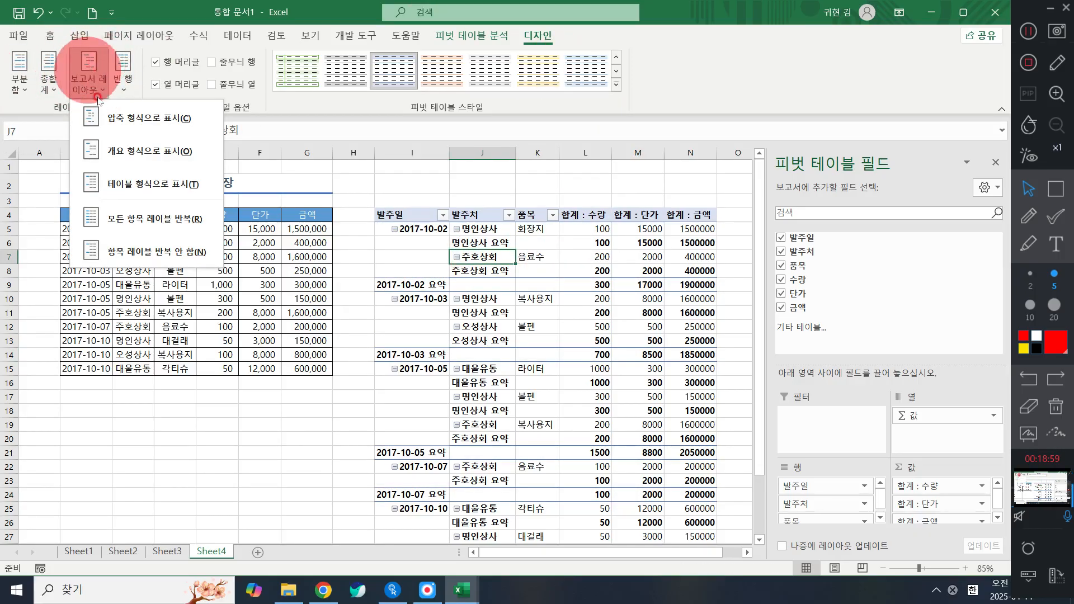
{"action": "left_click", "coordinate": [113, 129]}
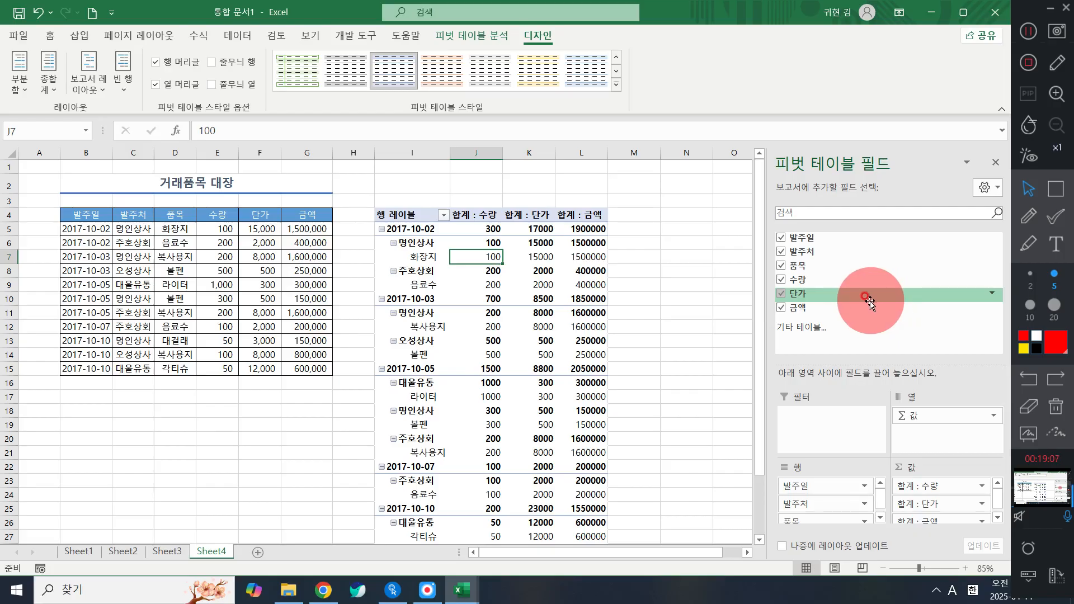
- Remove 발주일, 발주처, 품목, 수량, 단가 and 금액 from the pivot table to leave the report empty
{"action": "left_click", "coordinate": [781, 238]}
{"action": "left_click", "coordinate": [781, 251]}
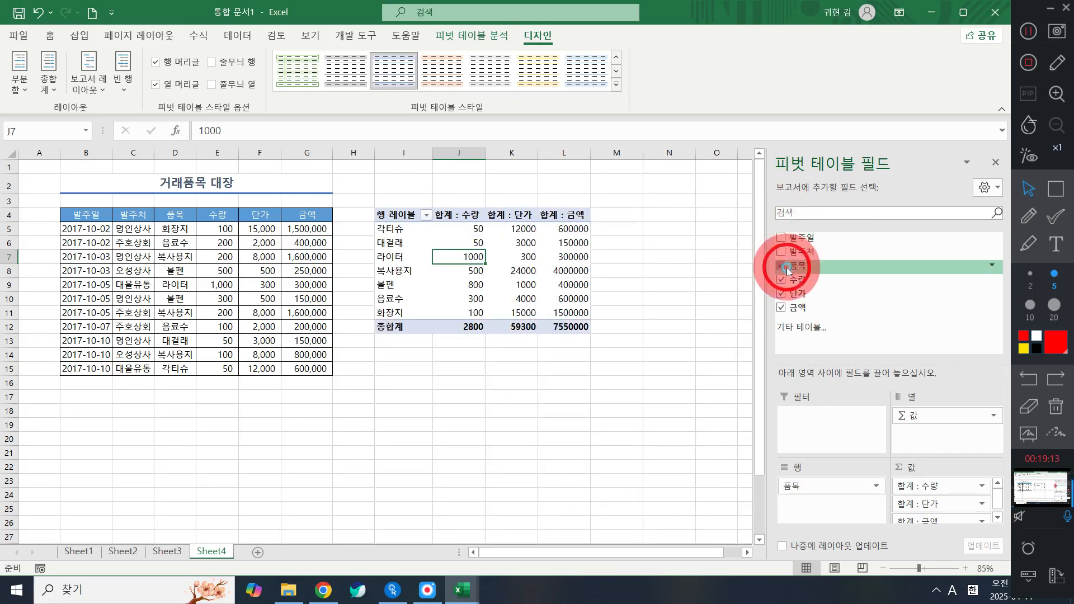
{"action": "left_click", "coordinate": [782, 266]}
{"action": "left_click", "coordinate": [781, 279]}
{"action": "left_click", "coordinate": [781, 294]}
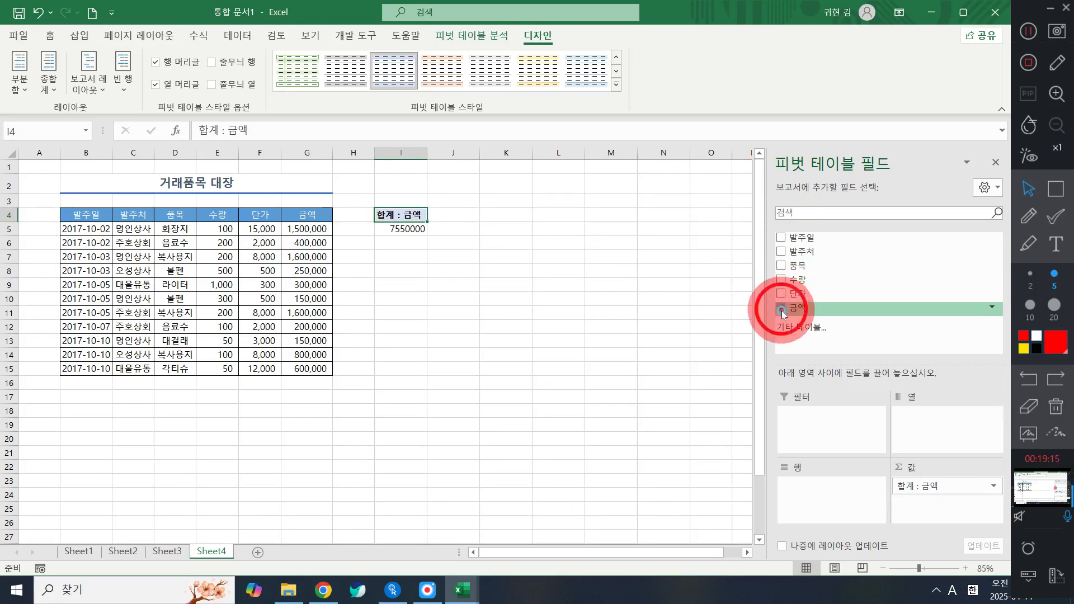
{"action": "left_click", "coordinate": [781, 308]}
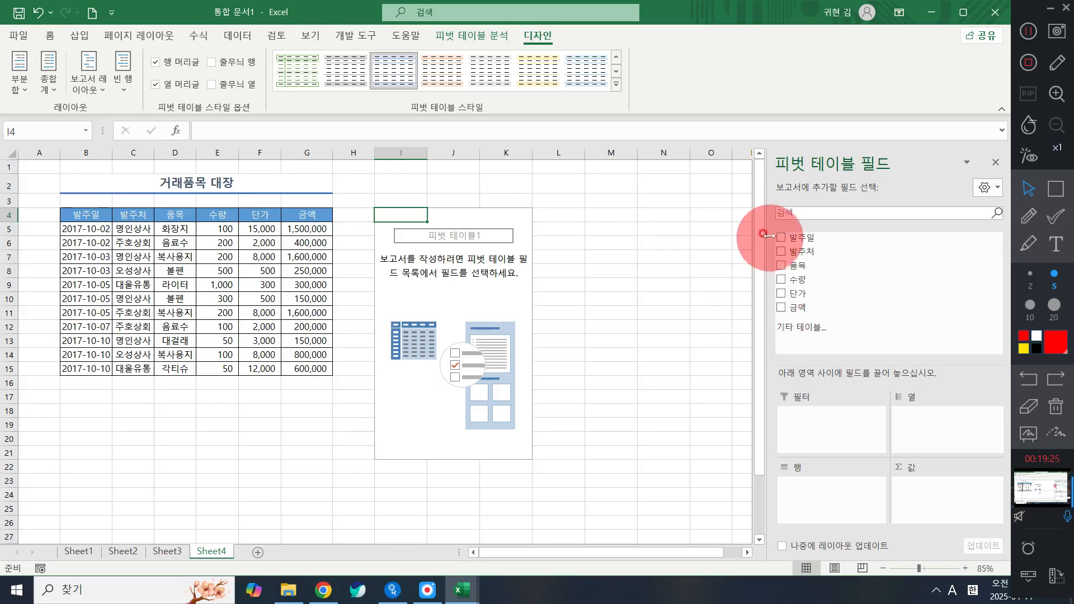
- Write the on-screen annotation "발주처 품목별 금액의 합계" below the tables with the screen-drawing text tool
{"action": "left_click", "coordinate": [1056, 244]}
{"action": "left_click_drag", "start_coordinate": [124, 465], "coordinate": [220, 467]}
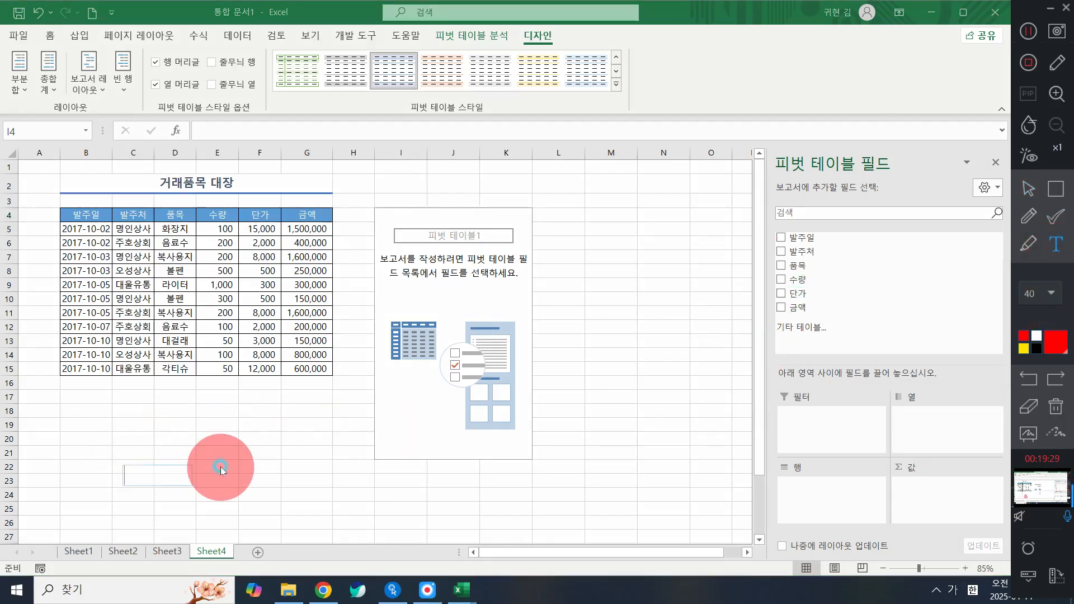
{"action": "type", "text": "발ㅊ"}
{"action": "key", "text": "BackSpace"}
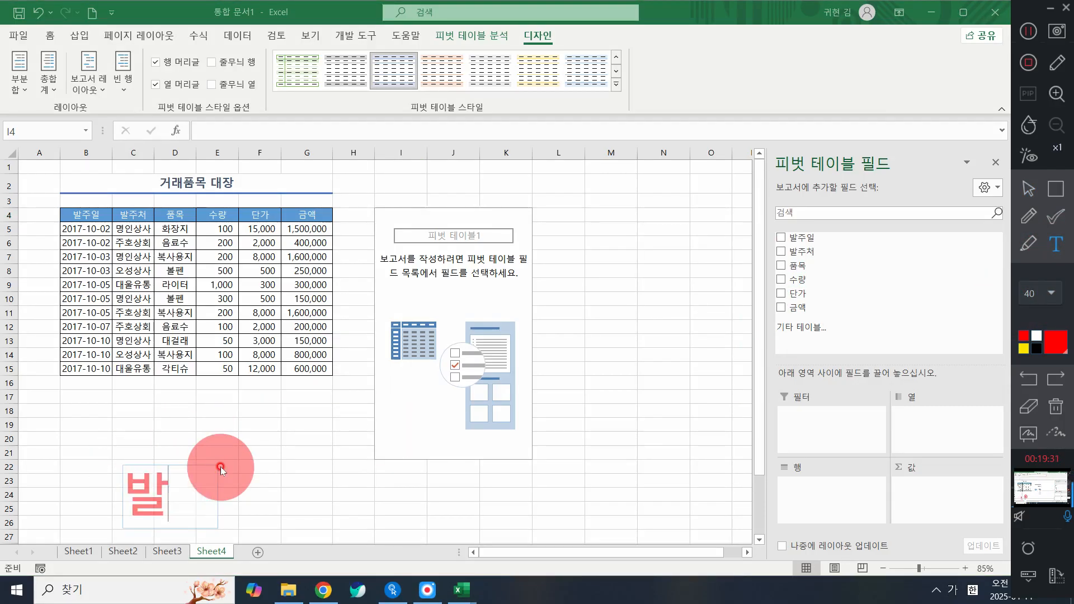
{"action": "type", "text": "주처 푸ㅁ목ㅍ"}
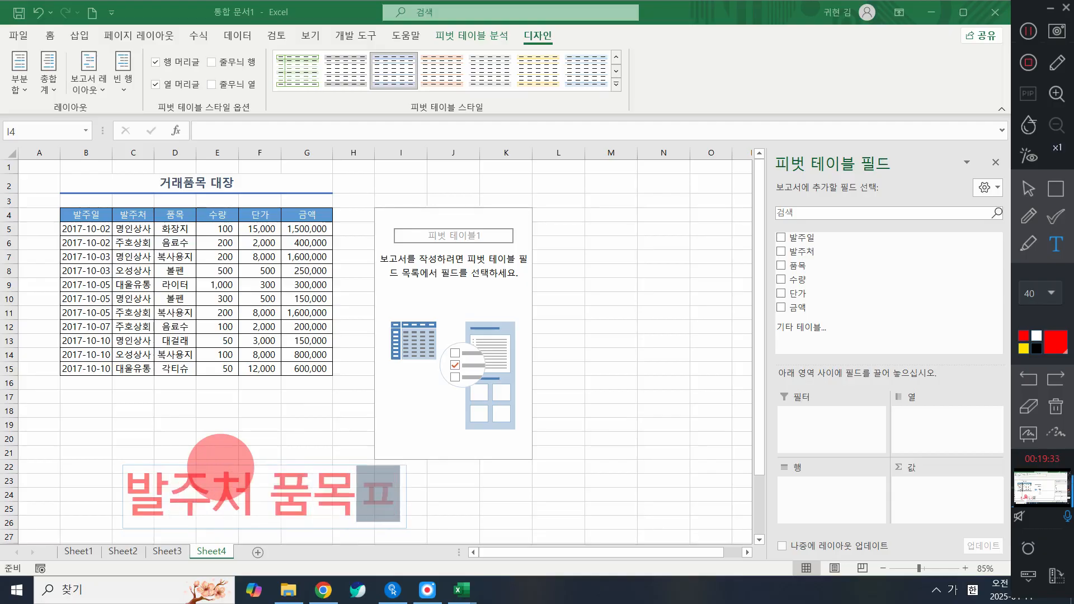
{"action": "type", "text": "ㄹ 금애"}
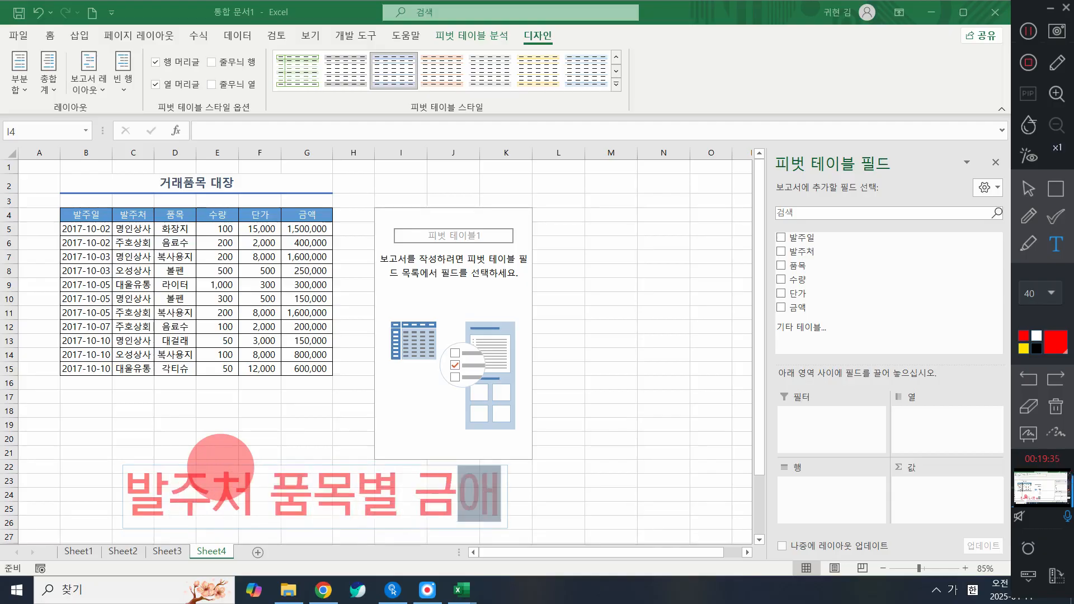
{"action": "type", "text": "ㄱ의 합ㄱ"}
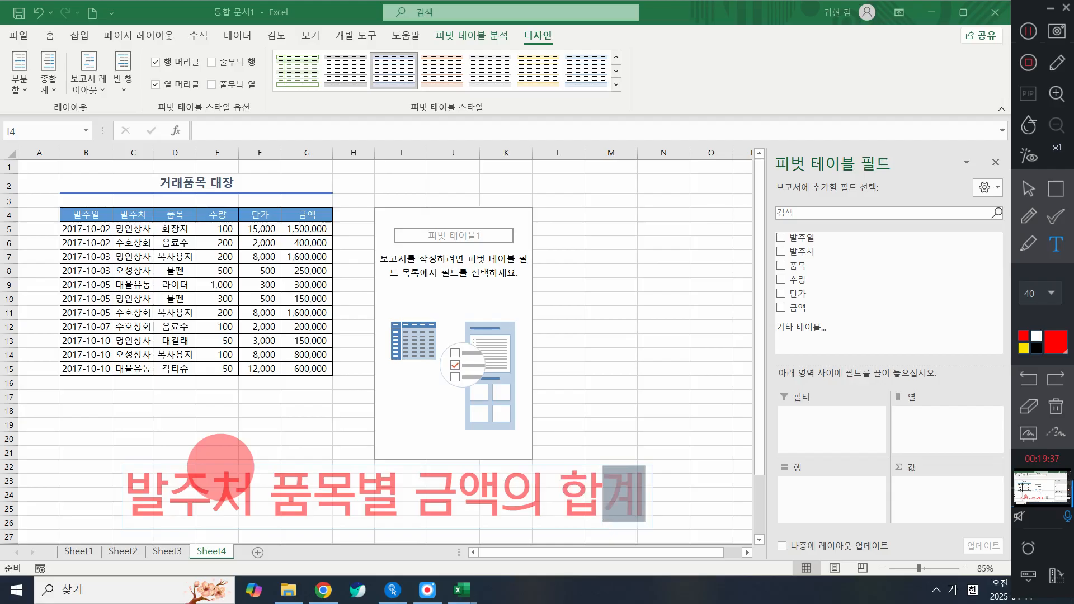
{"action": "left_click", "coordinate": [1036, 186]}
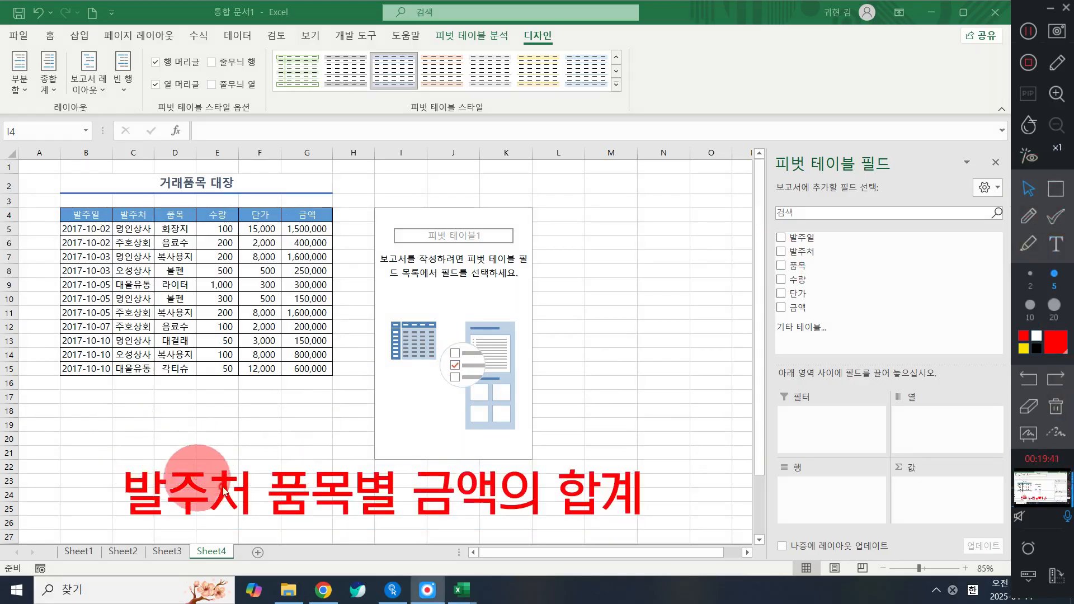
- Add 발주처 and 품목 as row fields and 금액 as a summed value in the empty pivot table
{"action": "left_click", "coordinate": [778, 255]}
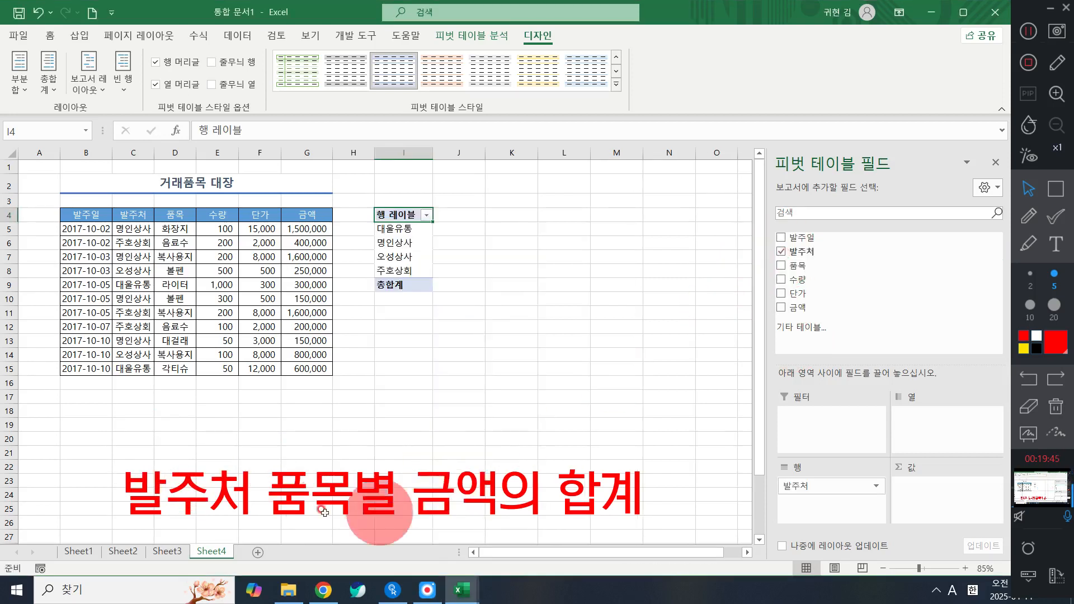
{"action": "left_click", "coordinate": [782, 266]}
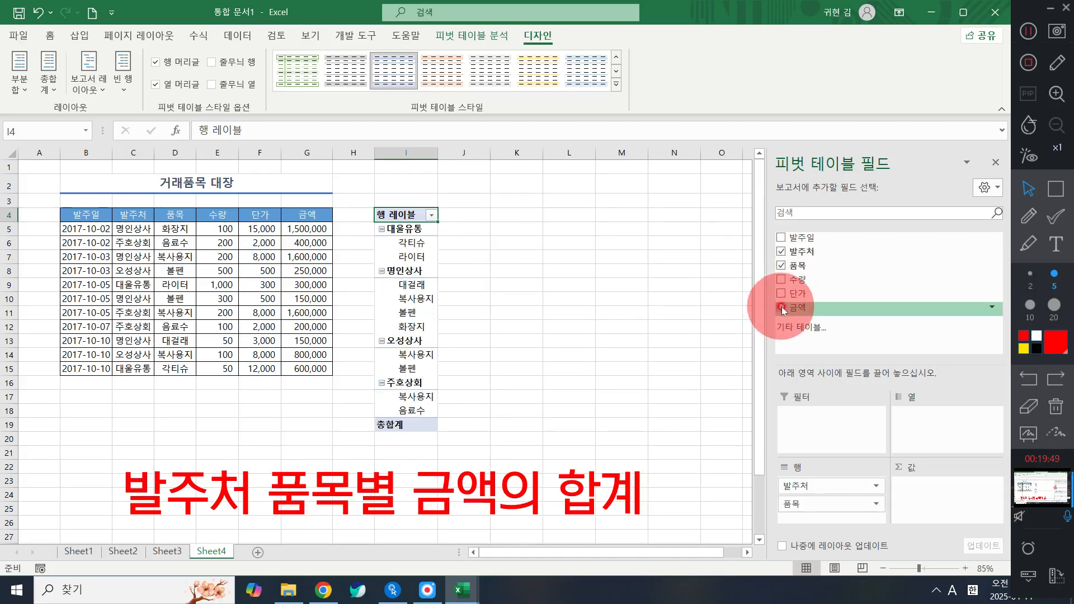
{"action": "left_click", "coordinate": [781, 307]}
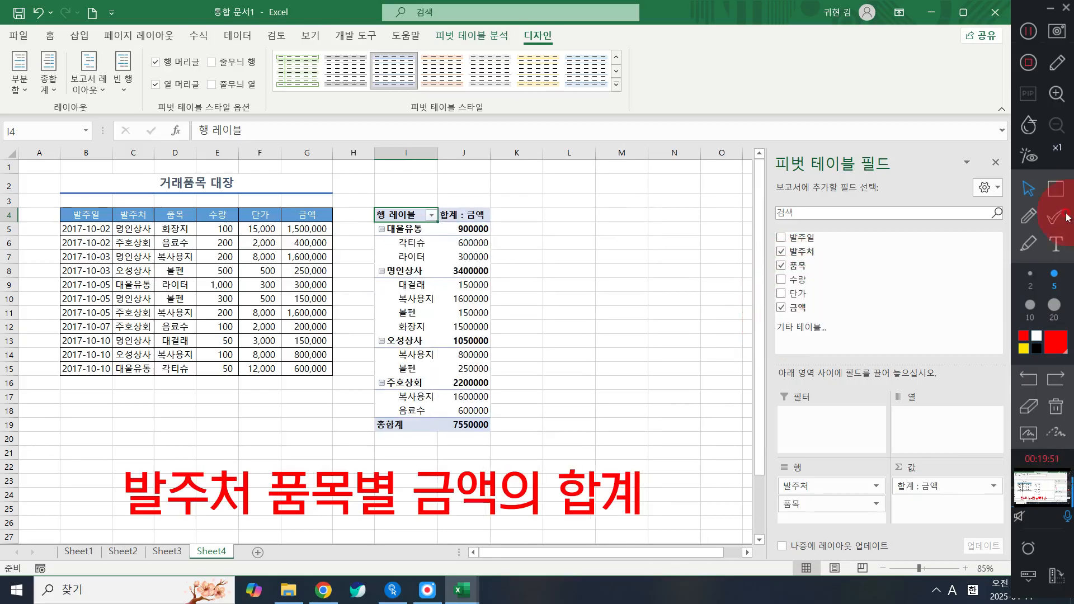
- Display the 발주처 and 품목 pivot report in outline form and select the 품목 header
{"action": "left_click", "coordinate": [409, 229]}
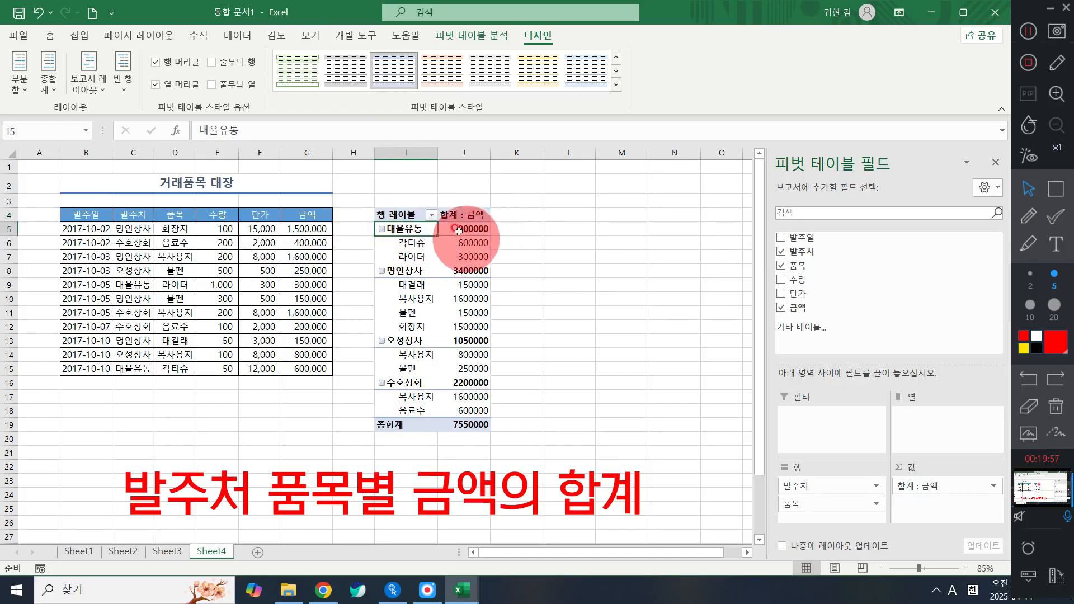
{"action": "left_click", "coordinate": [430, 243]}
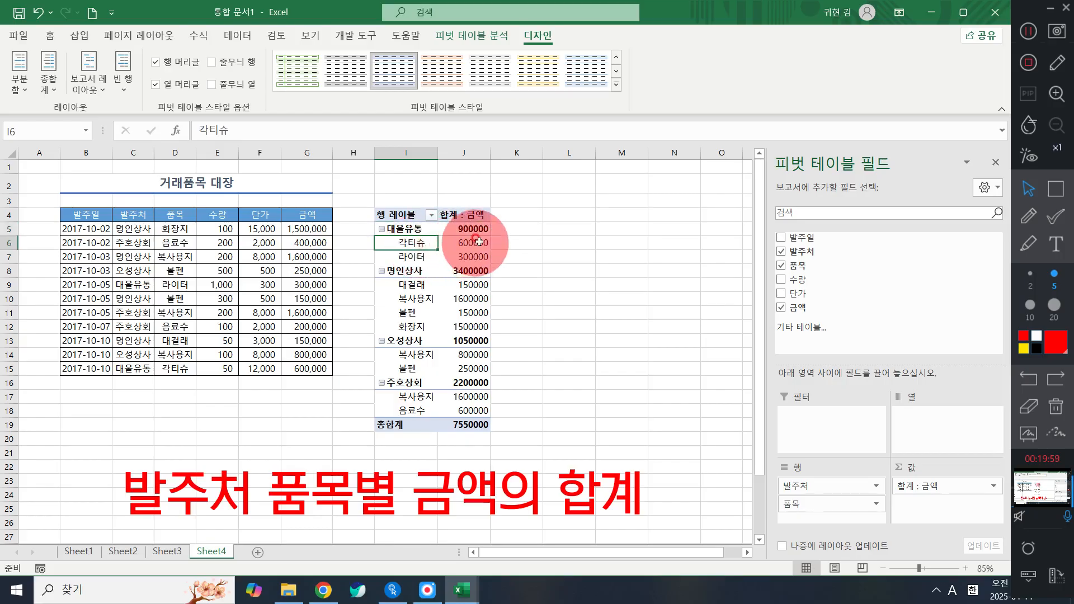
{"action": "left_click", "coordinate": [408, 256]}
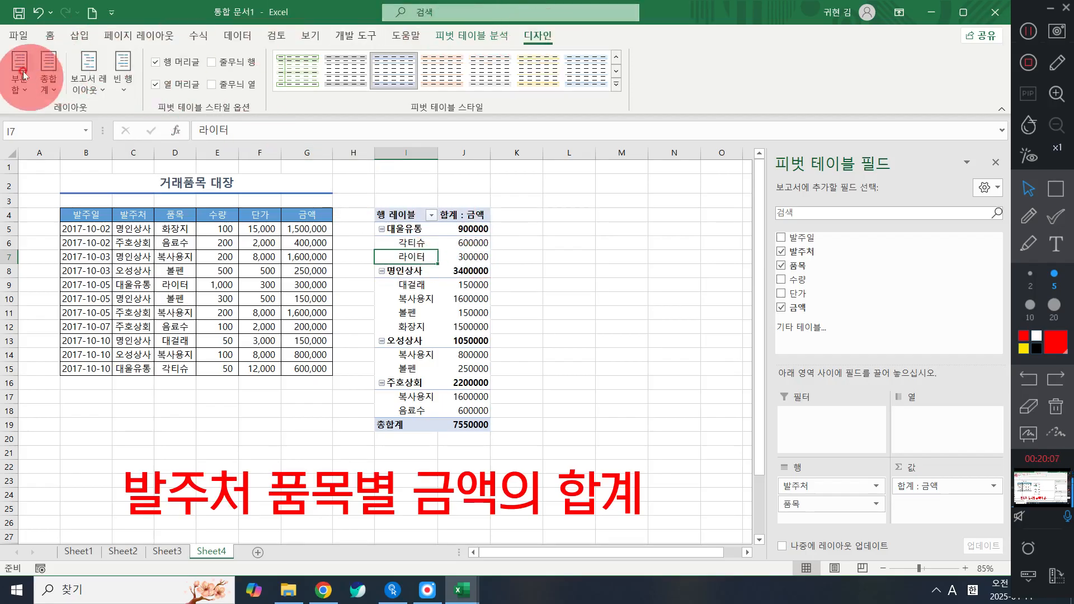
{"action": "left_click", "coordinate": [99, 80]}
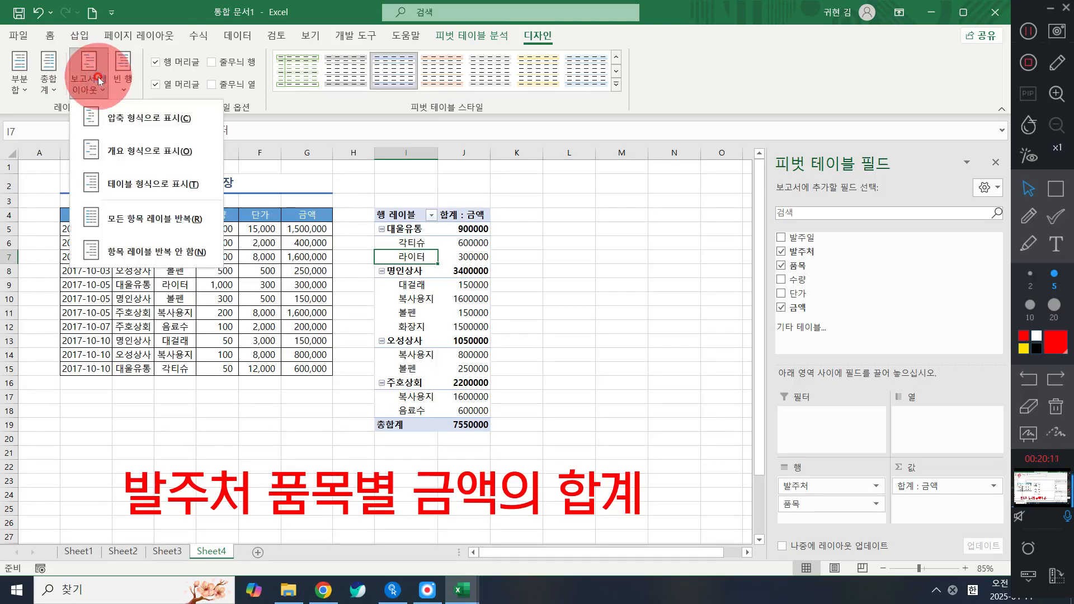
{"action": "left_click", "coordinate": [143, 148]}
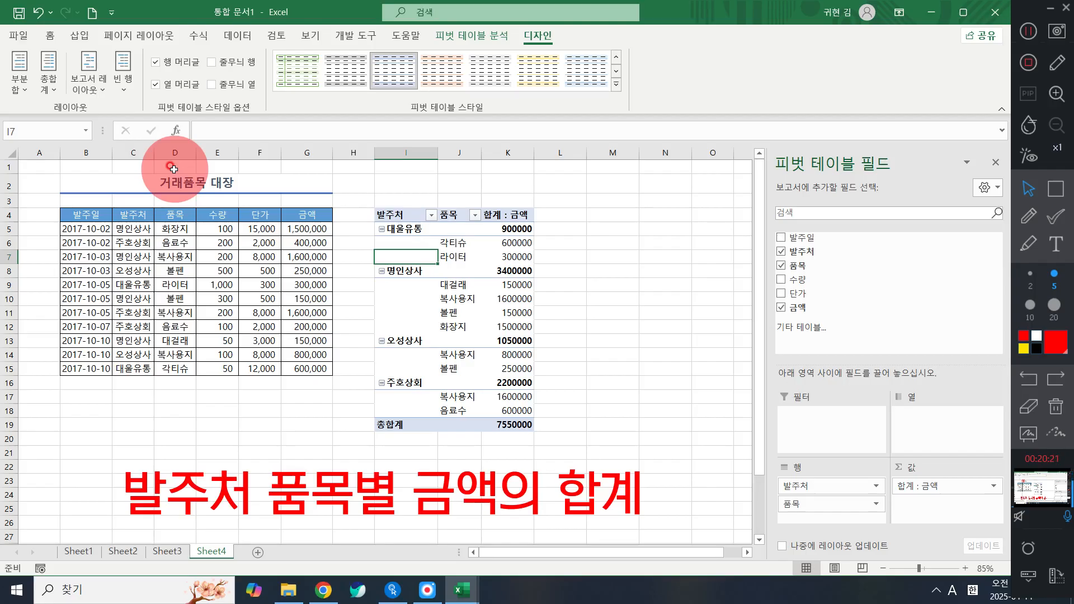
{"action": "left_click", "coordinate": [445, 216]}
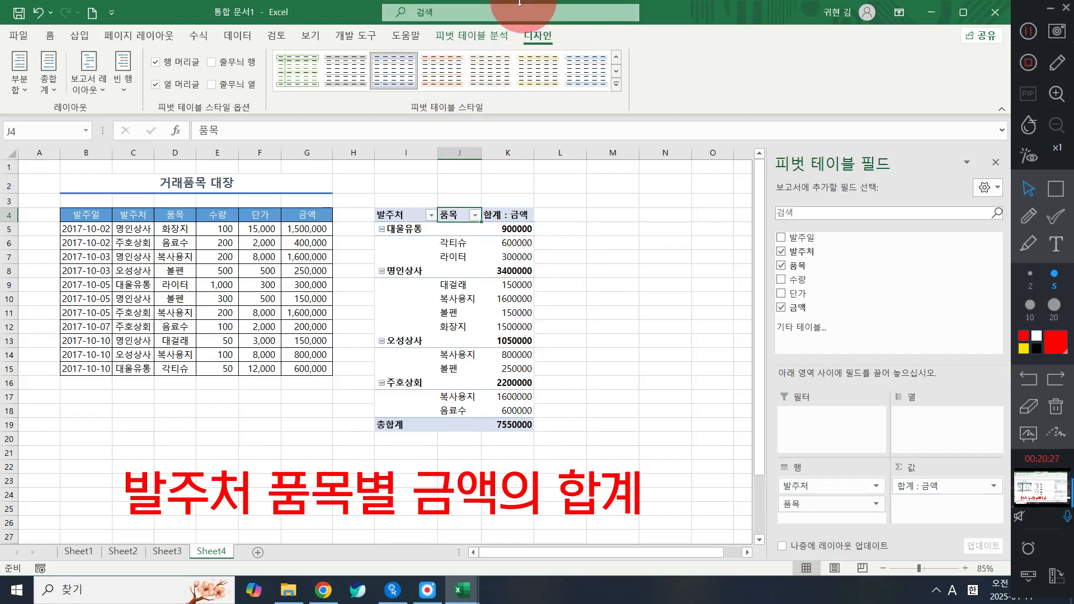
- Apply the blue style from the first row of the 중간 group to the 발주처 and 품목 pivot table
{"action": "left_click", "coordinate": [615, 84]}
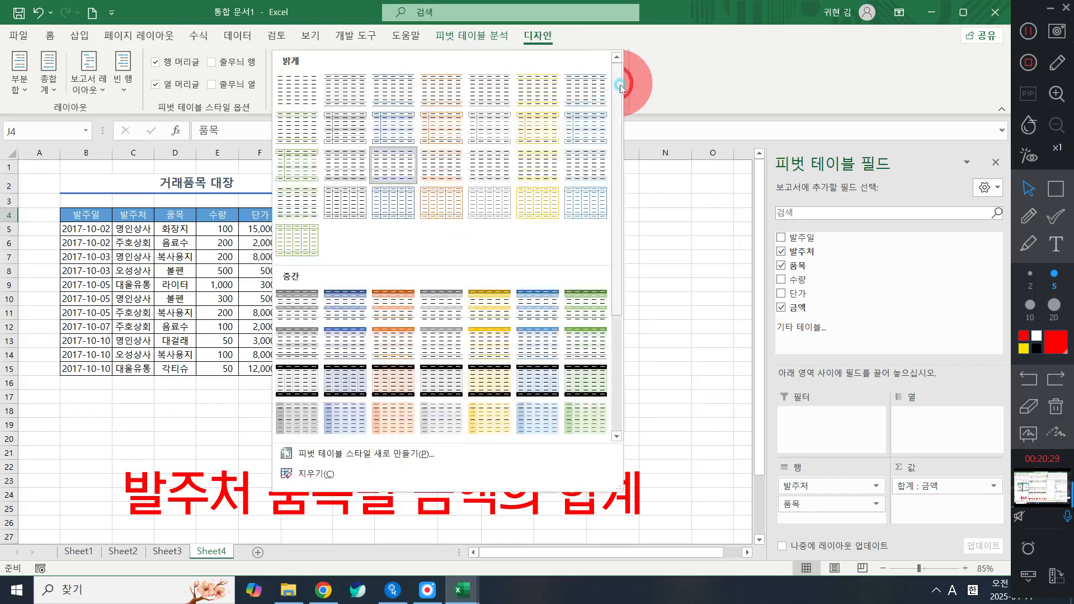
{"action": "left_click", "coordinate": [682, 89]}
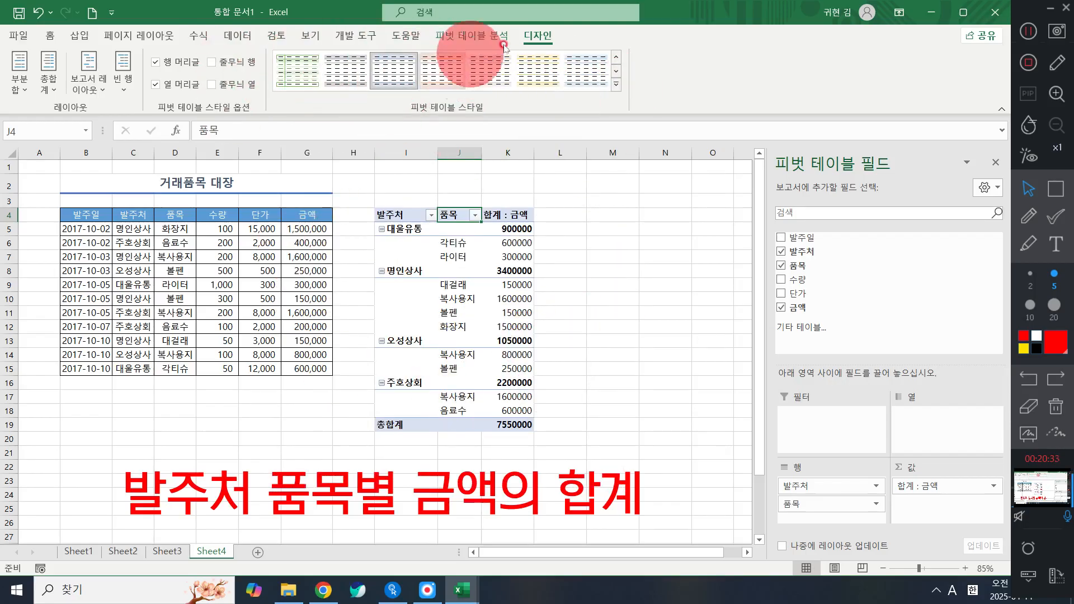
{"action": "left_click", "coordinate": [616, 84]}
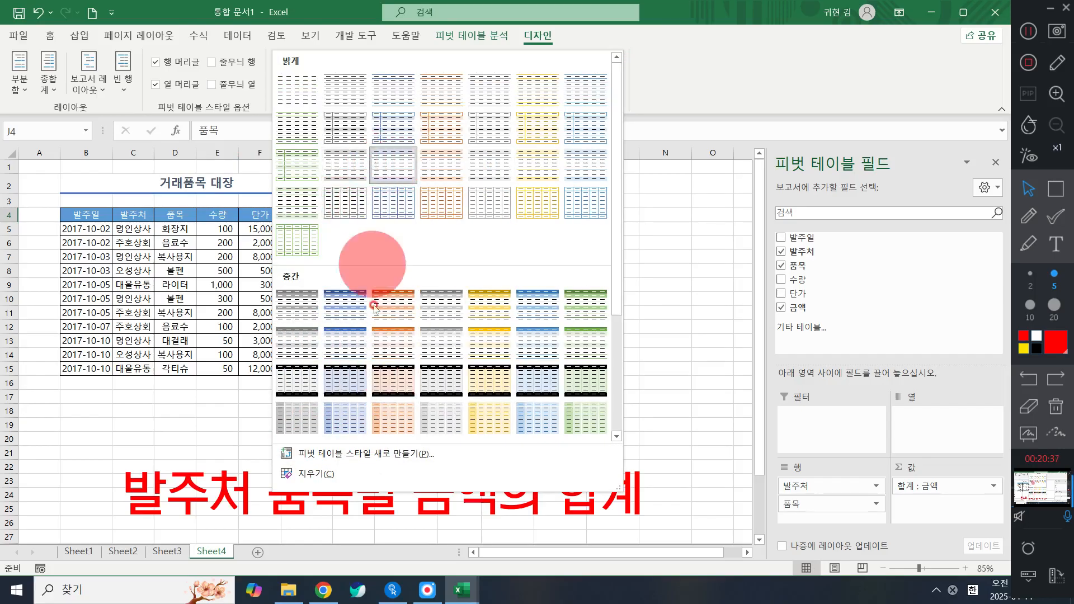
{"action": "left_click", "coordinate": [353, 304]}
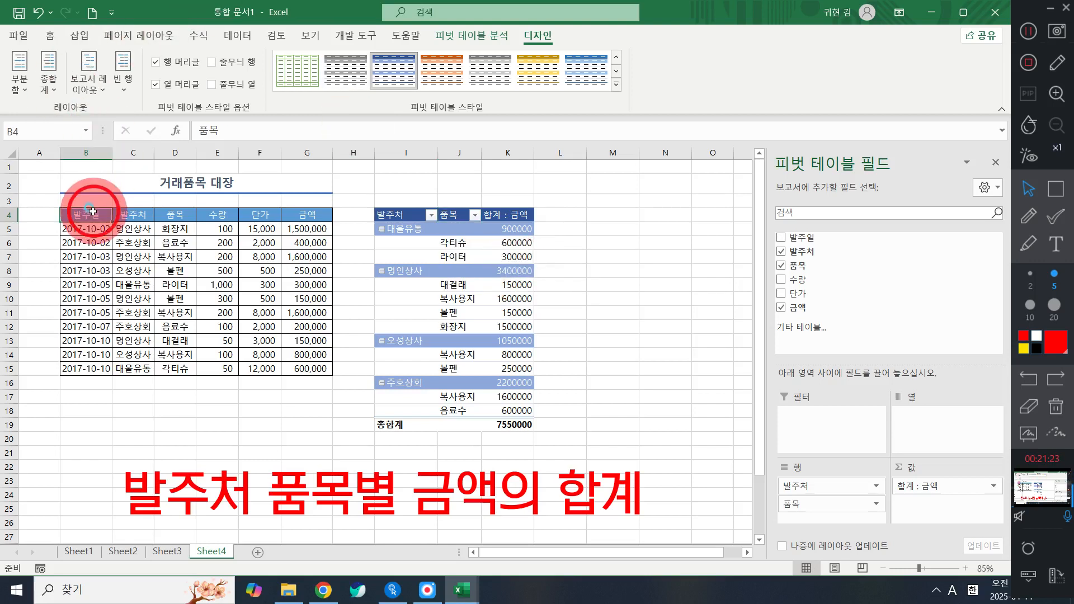
- Create a second pivot table from the 거래품목 대장 range B4:G15, placed on the existing worksheet at Sheet4!$M$4
{"action": "left_click_drag", "start_coordinate": [90, 214], "coordinate": [305, 371]}
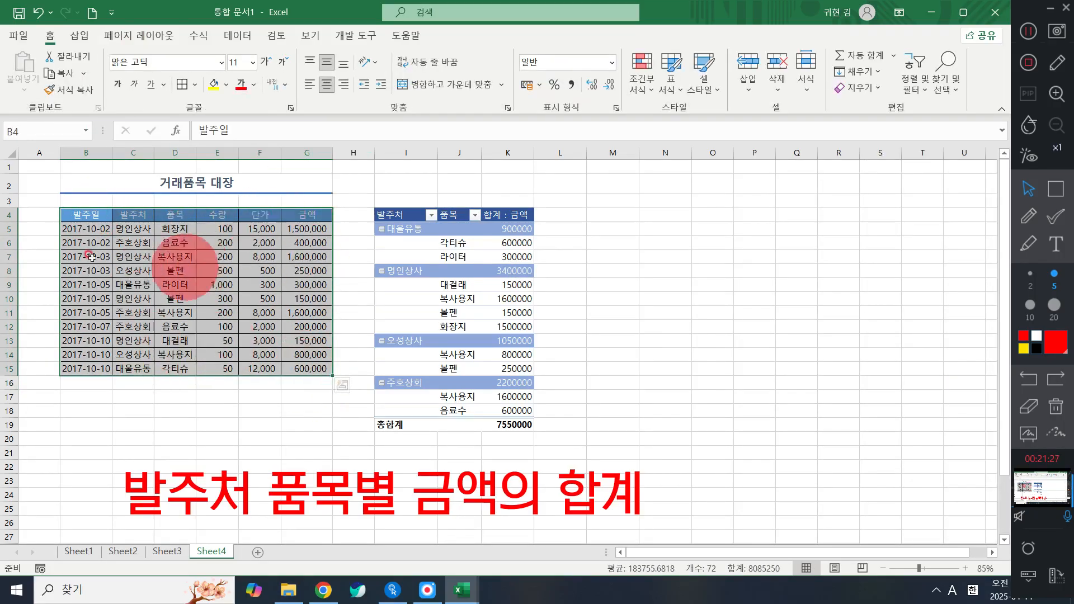
{"action": "left_click", "coordinate": [81, 37]}
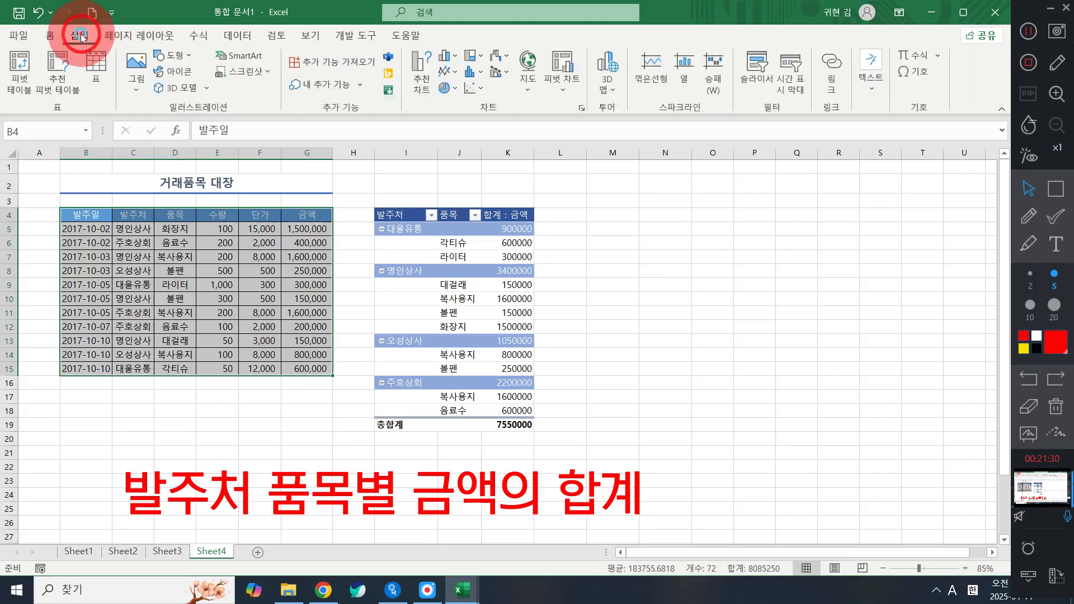
{"action": "left_click", "coordinate": [20, 62]}
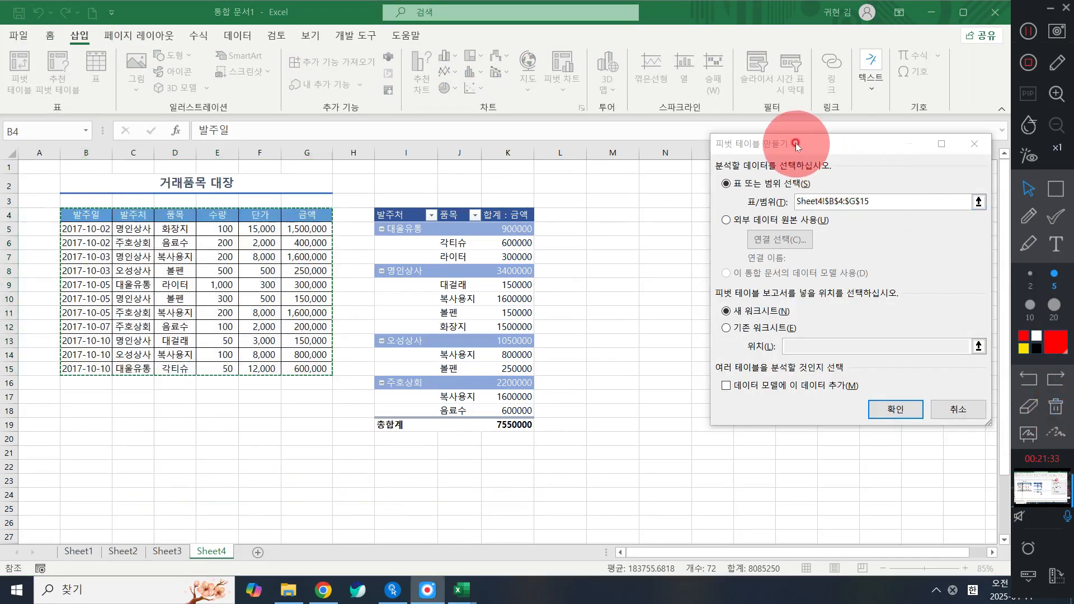
{"action": "left_click_drag", "start_coordinate": [795, 143], "coordinate": [818, 147]}
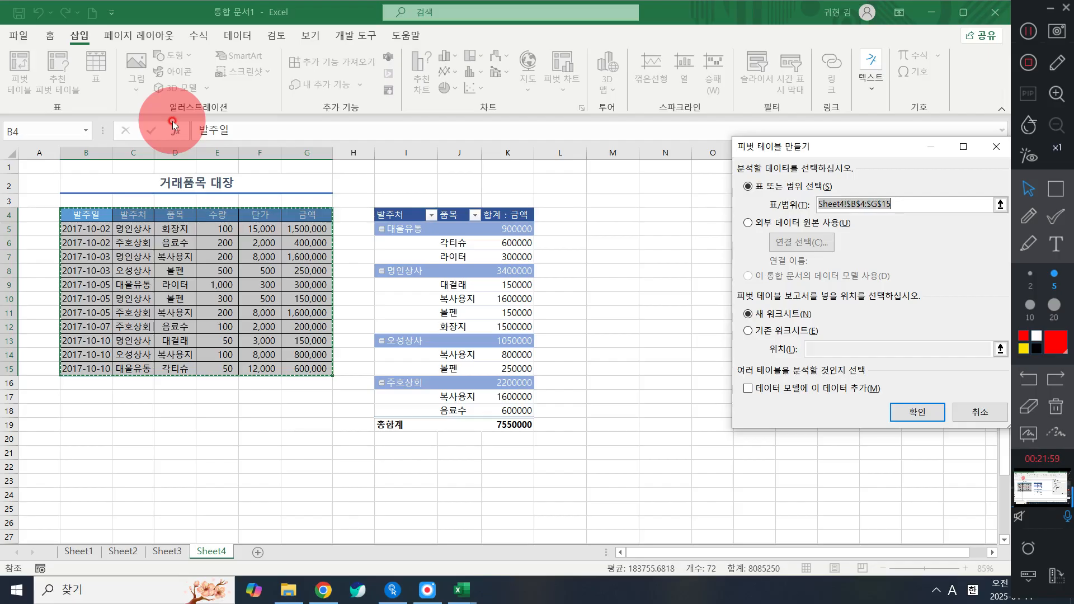
{"action": "left_click", "coordinate": [783, 330]}
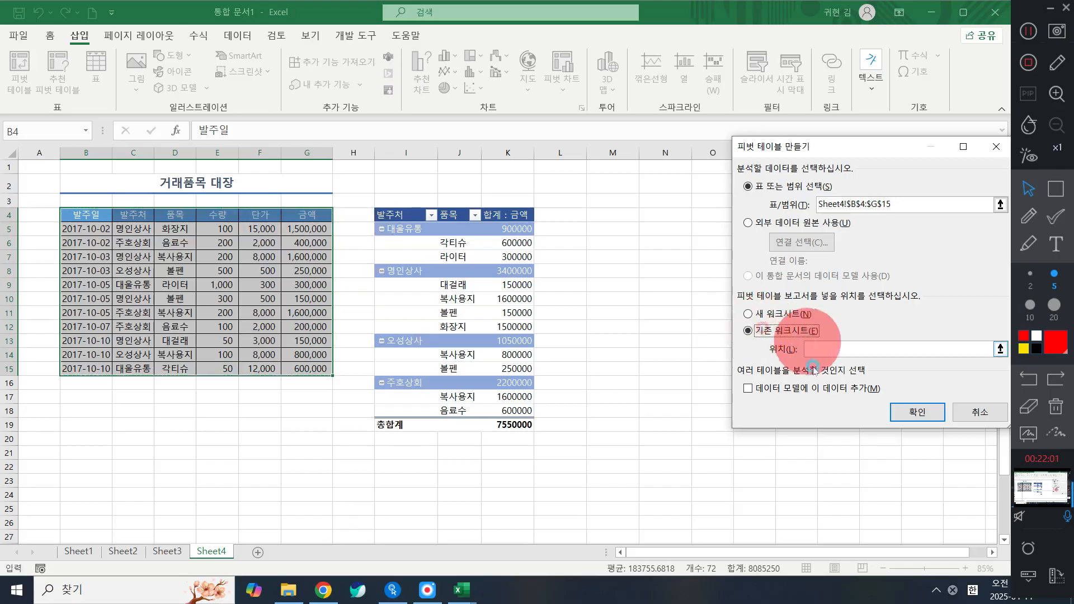
{"action": "left_click", "coordinate": [592, 210]}
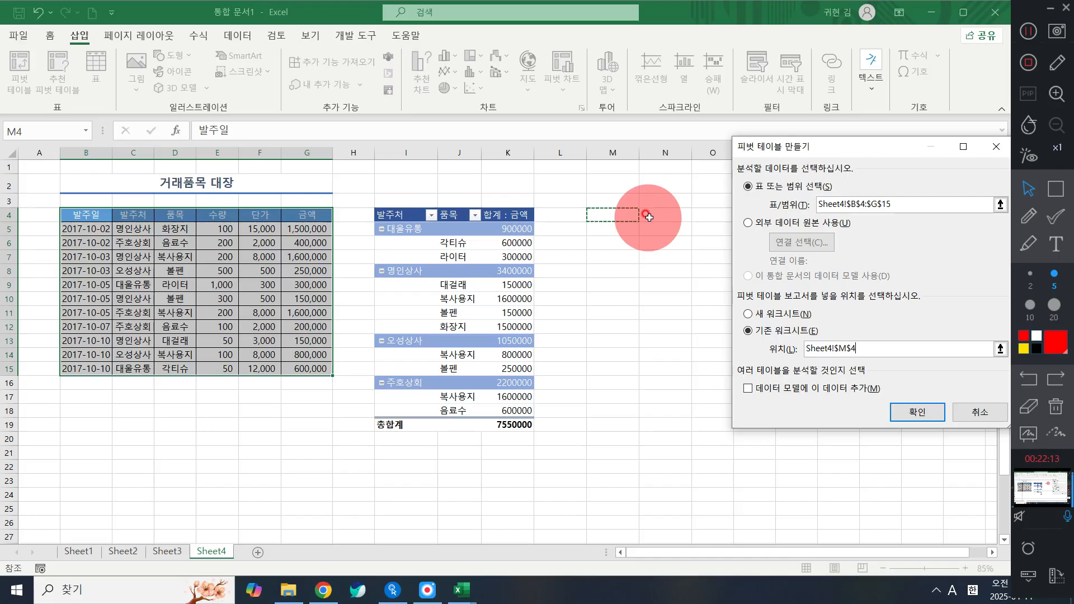
{"action": "left_click", "coordinate": [915, 412]}
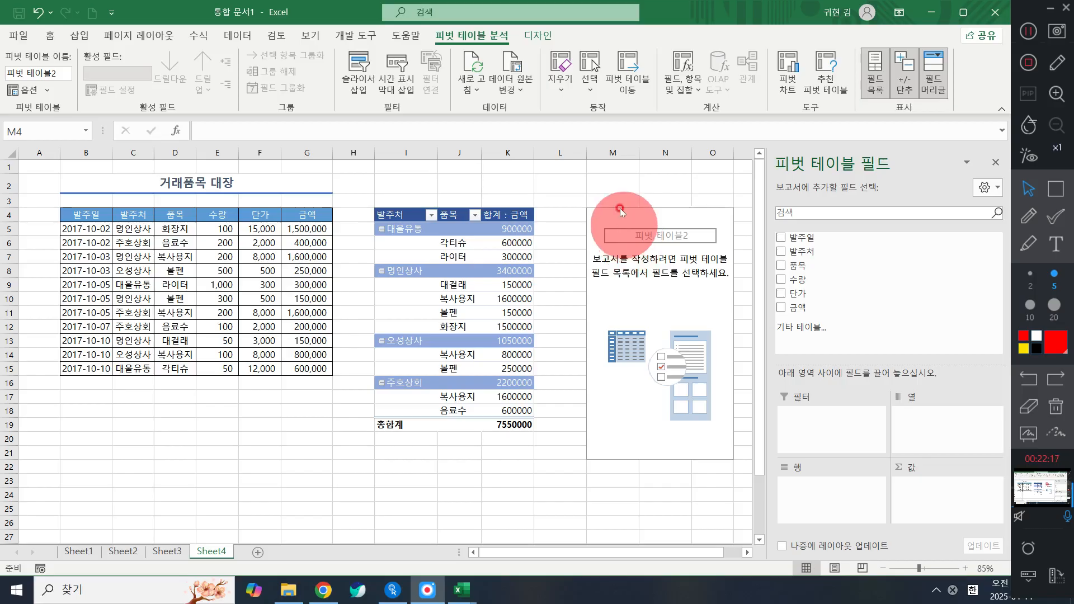
- Narrow the empty spacer columns L, H and A to bring the tables closer together
{"action": "left_click", "coordinate": [585, 153]}
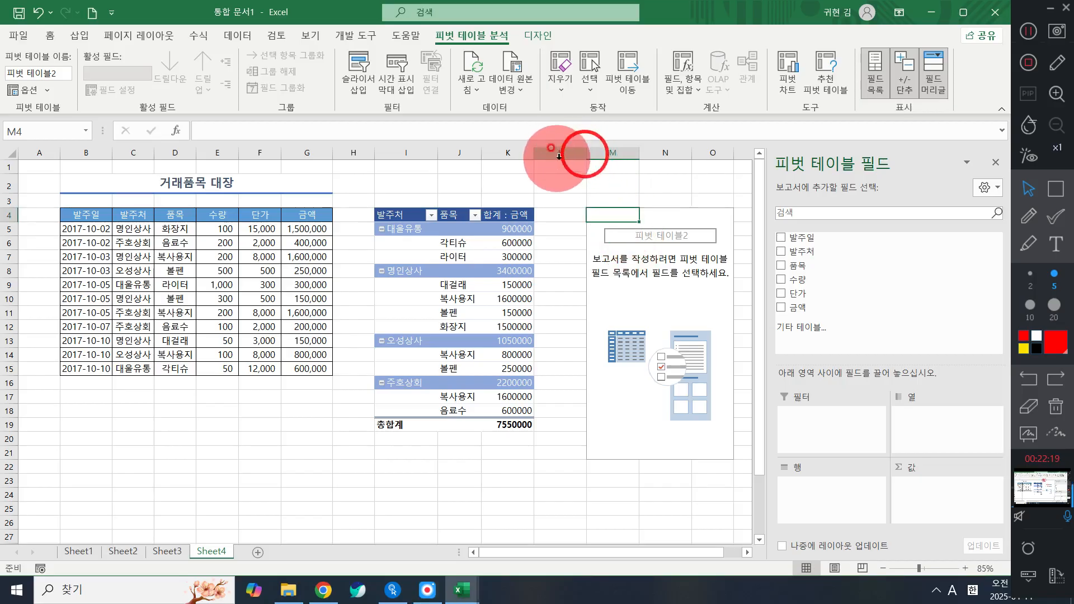
{"action": "left_click_drag", "start_coordinate": [584, 154], "coordinate": [556, 149]}
{"action": "mouse_move", "coordinate": [372, 148]}
{"action": "left_mouse_down"}
{"action": "mouse_move", "coordinate": [313, 149]}
{"action": "mouse_move", "coordinate": [357, 149]}
{"action": "left_mouse_up"}
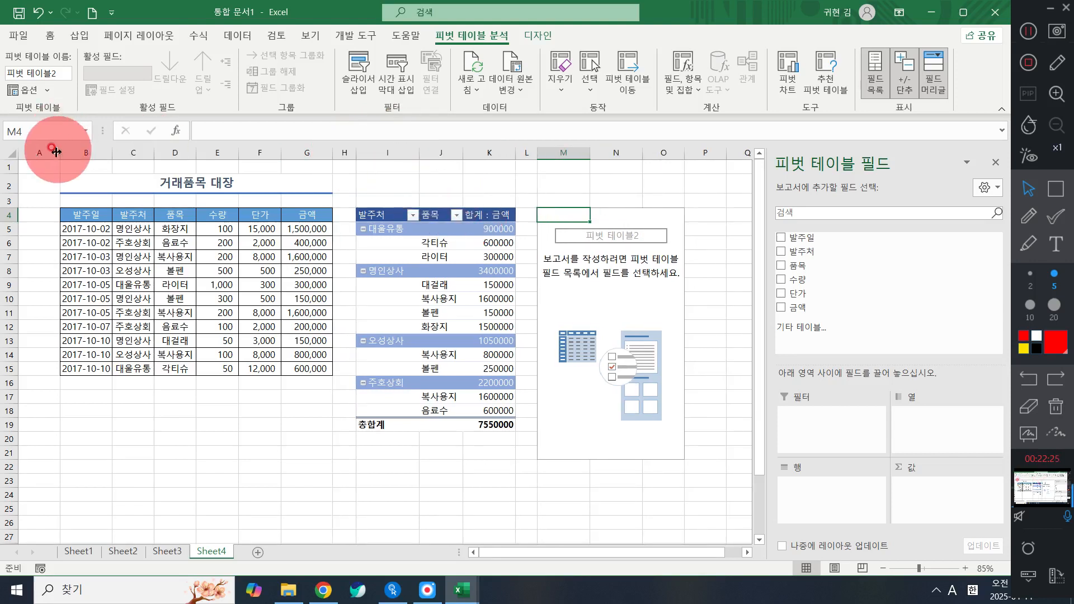
{"action": "left_click_drag", "start_coordinate": [59, 153], "coordinate": [36, 155]}
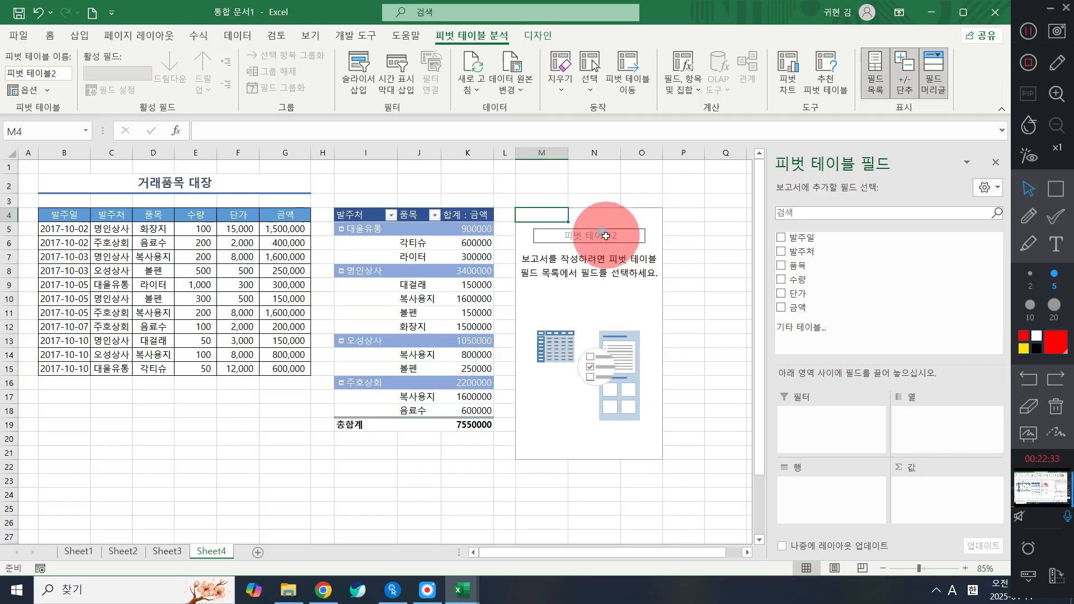
{"action": "left_click", "coordinate": [580, 239]}
{"action": "left_click_drag", "start_coordinate": [580, 239], "coordinate": [540, 216]}
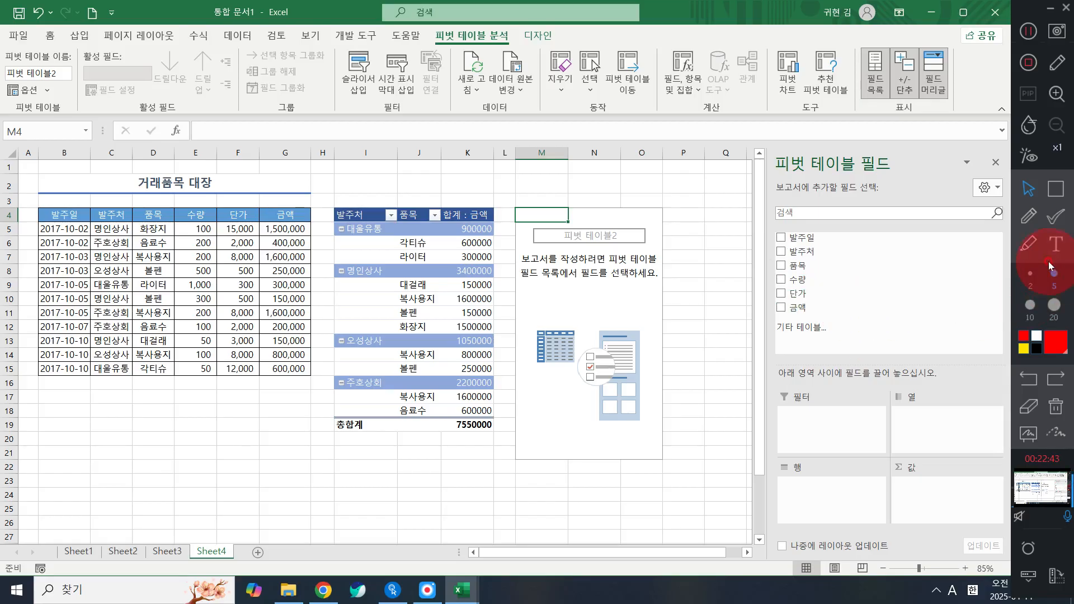
- Write the on-screen annotation "발주일별 금액의 합계" below the tables with the screen-drawing text tool
{"action": "left_click", "coordinate": [1055, 244]}
{"action": "left_click", "coordinate": [138, 519]}
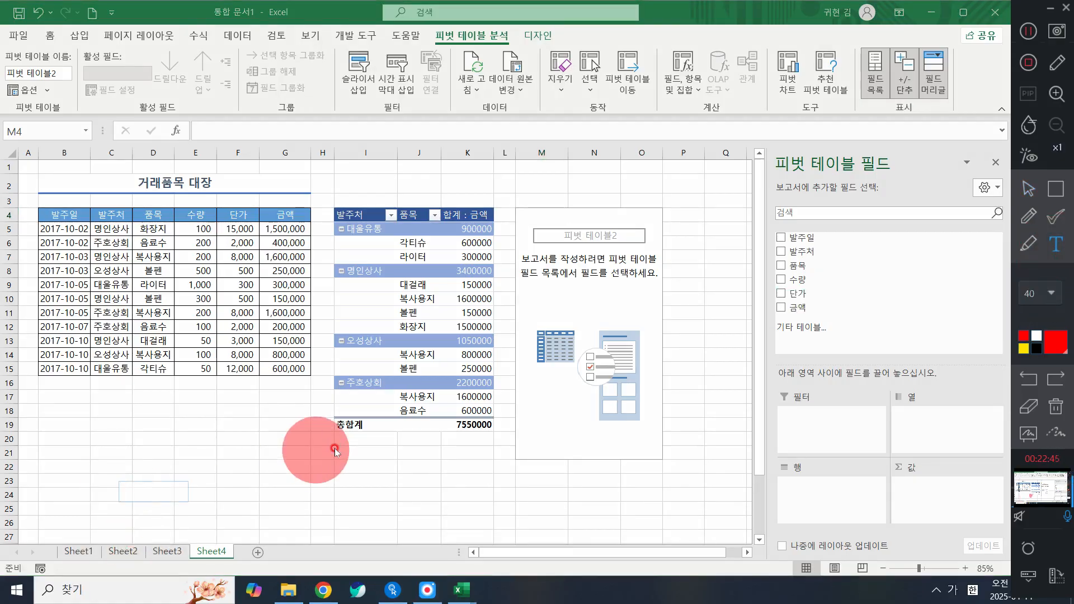
{"action": "type", "text": "발주일 별 그"}
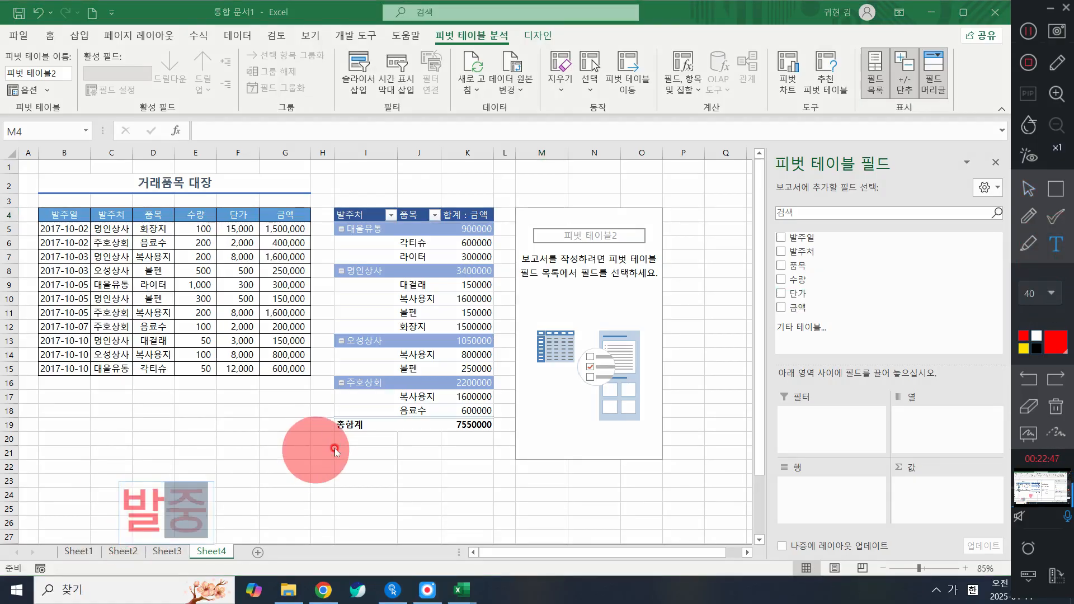
{"action": "type", "text": "금액"}
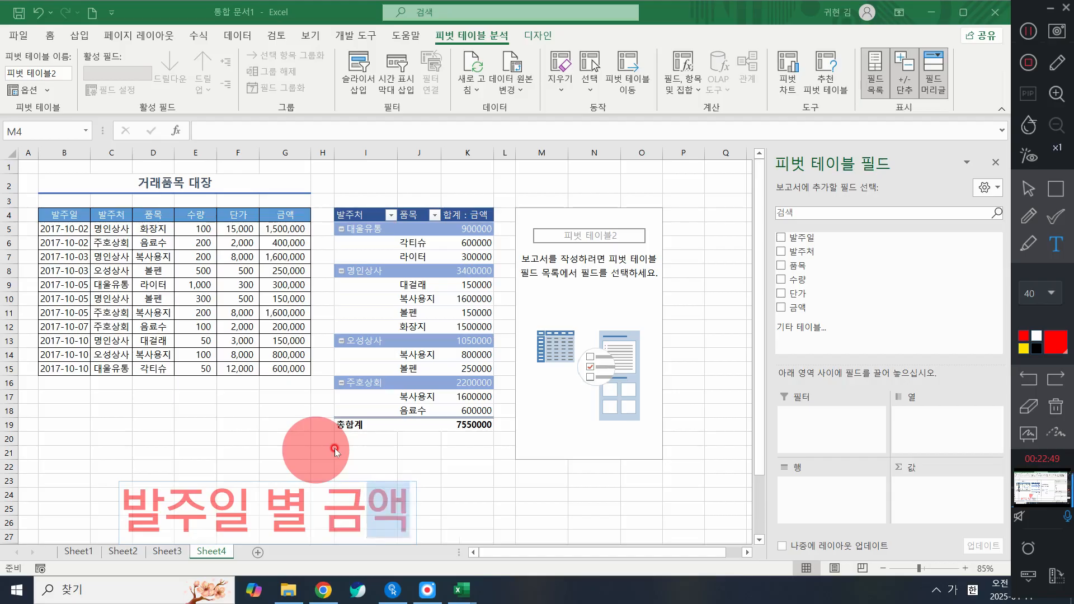
{"action": "type", "text": "의 합ㄱ계"}
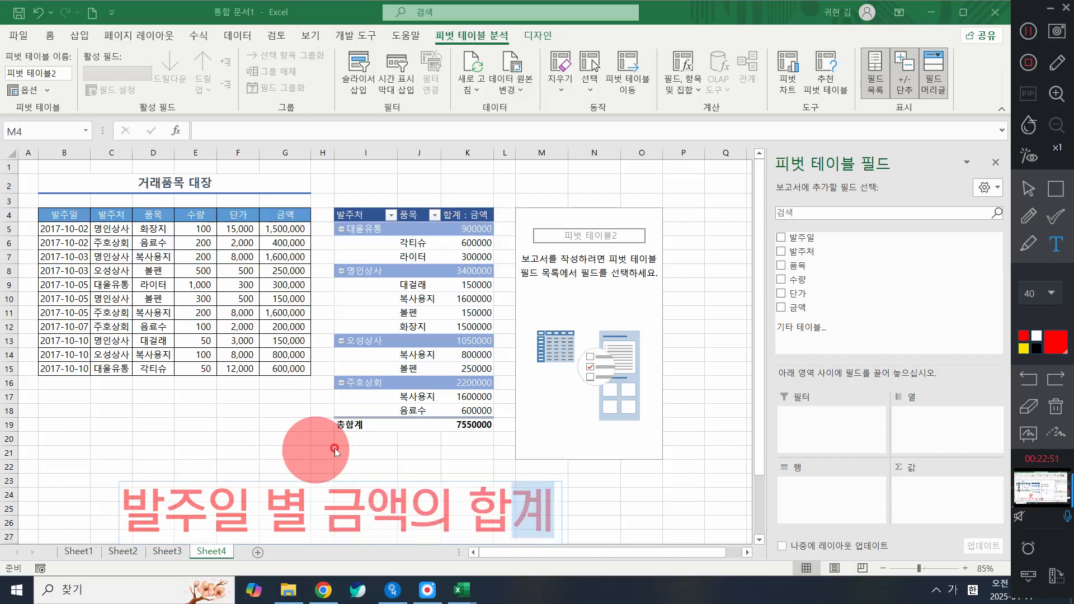
{"action": "left_click", "coordinate": [250, 506]}
{"action": "key", "text": "Delete"}
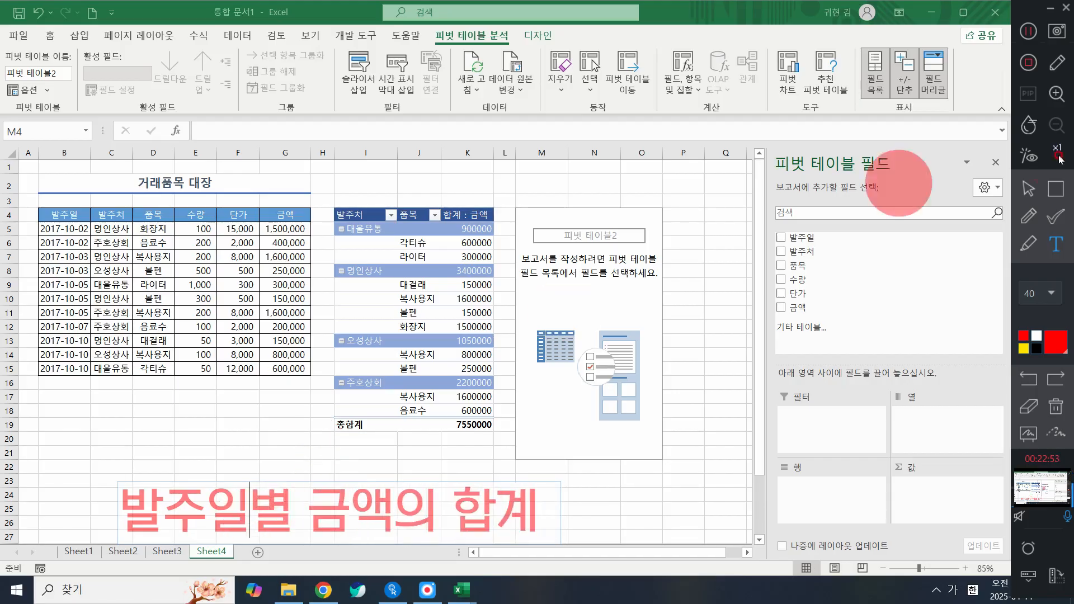
{"action": "left_click", "coordinate": [1028, 189]}
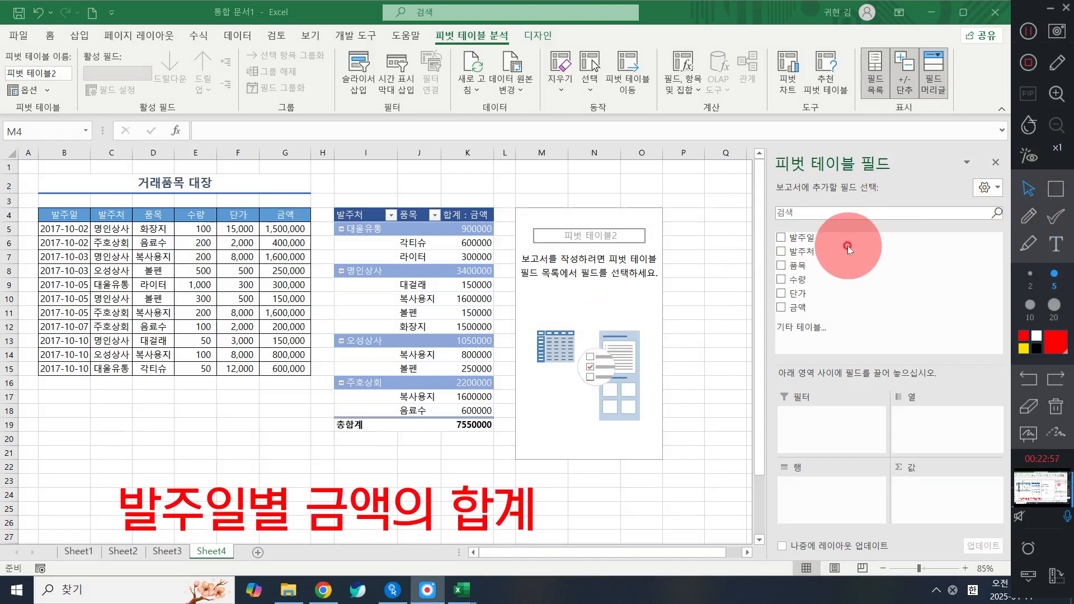
- Add 발주일 as the row field and 금액 as a summed value in the new pivot table
{"action": "left_click", "coordinate": [780, 239]}
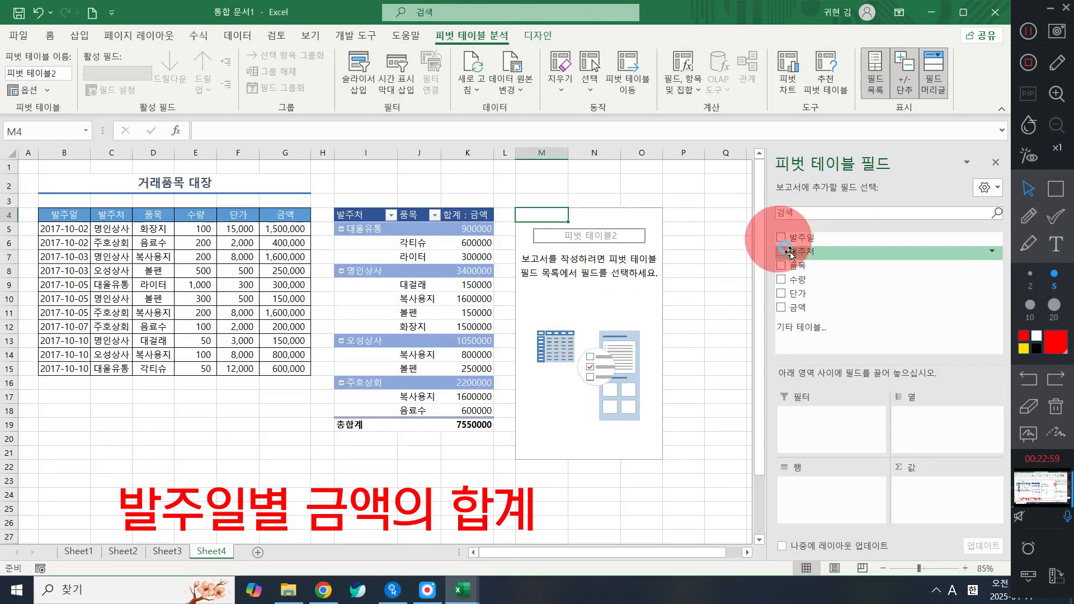
{"action": "left_click", "coordinate": [781, 237]}
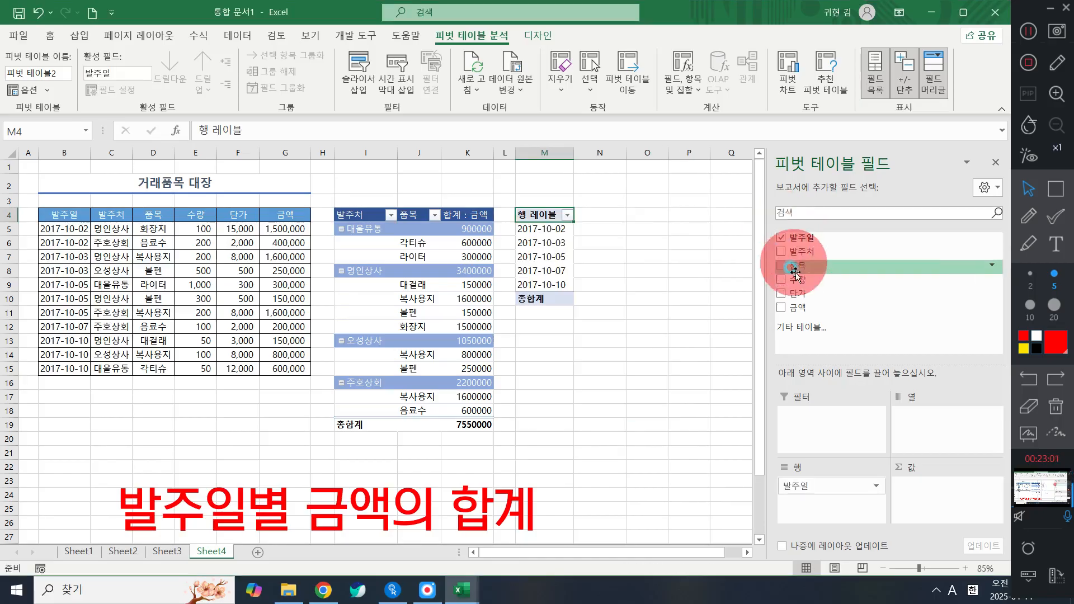
{"action": "left_click", "coordinate": [788, 306]}
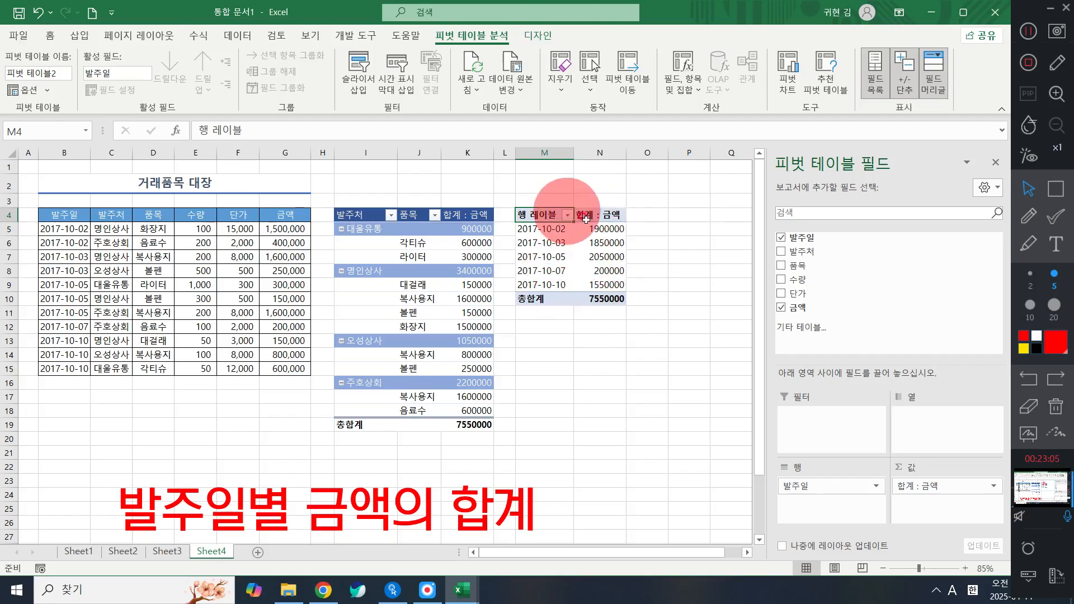
{"action": "mouse_move", "coordinate": [624, 293]}
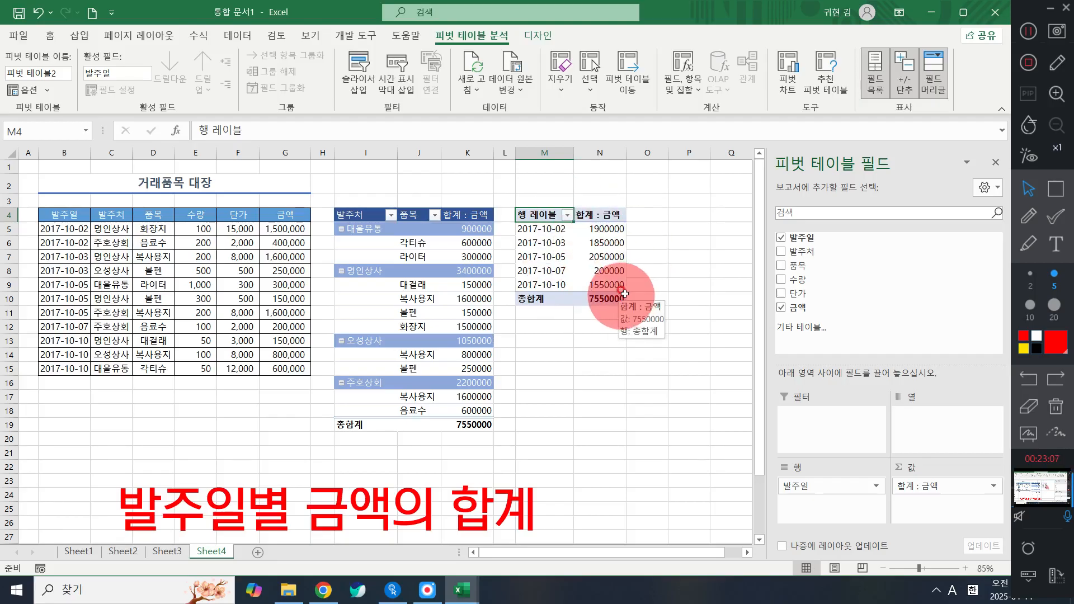
{"action": "left_click", "coordinate": [361, 214]}
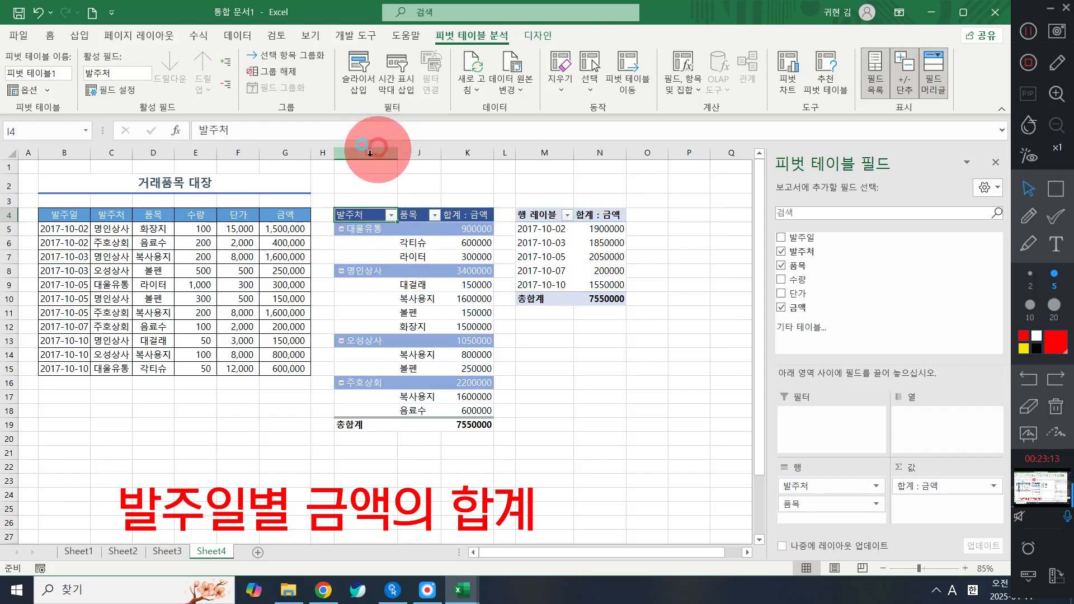
{"action": "left_click", "coordinate": [370, 153]}
{"action": "left_click", "coordinate": [429, 149]}
{"action": "left_click", "coordinate": [541, 251]}
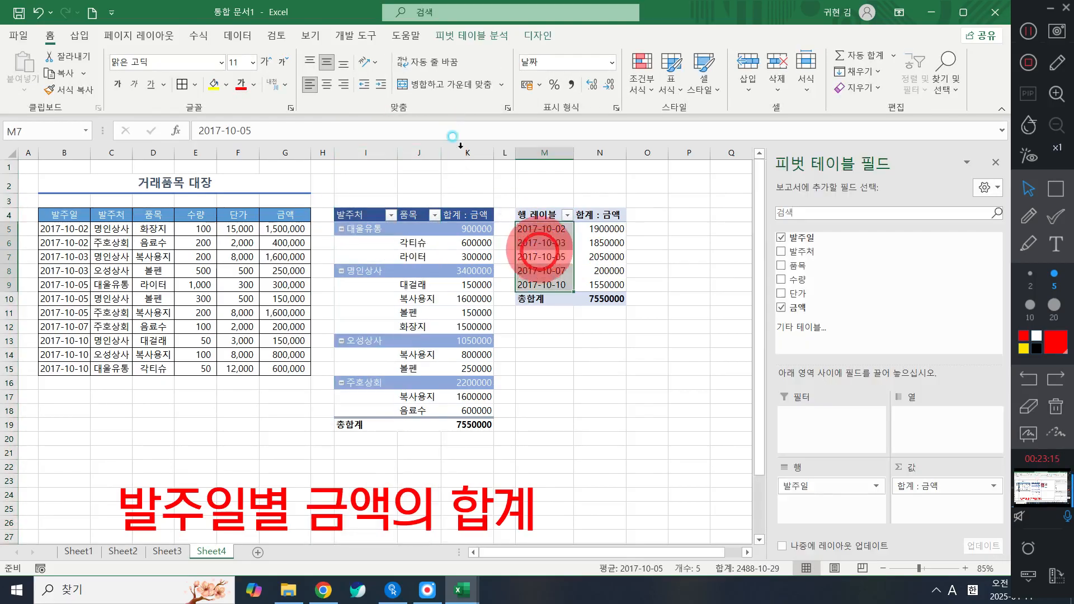
{"action": "left_click", "coordinate": [528, 36]}
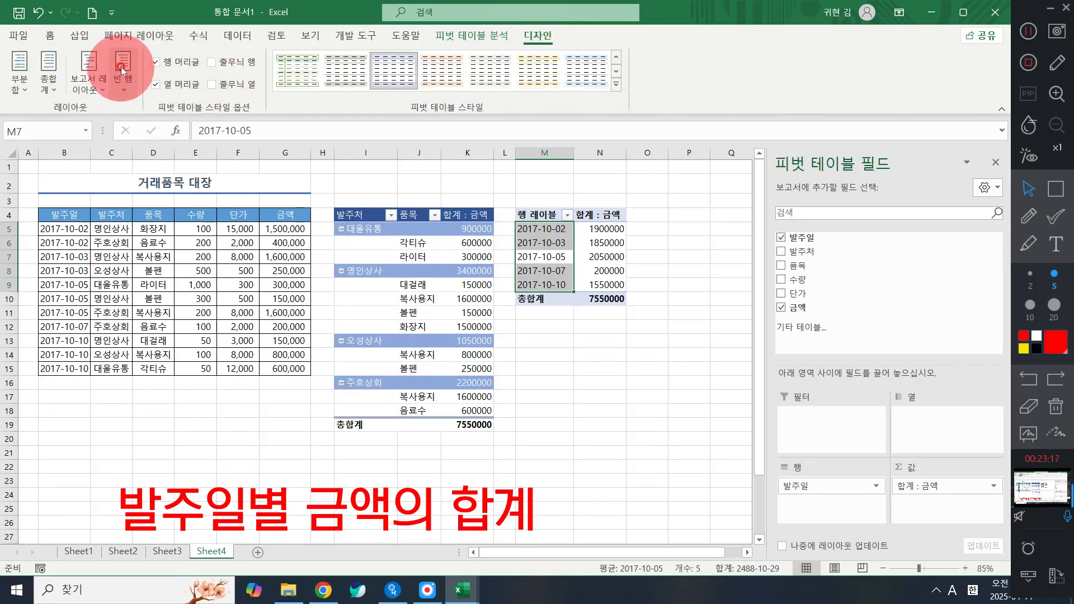
{"action": "left_click", "coordinate": [89, 70]}
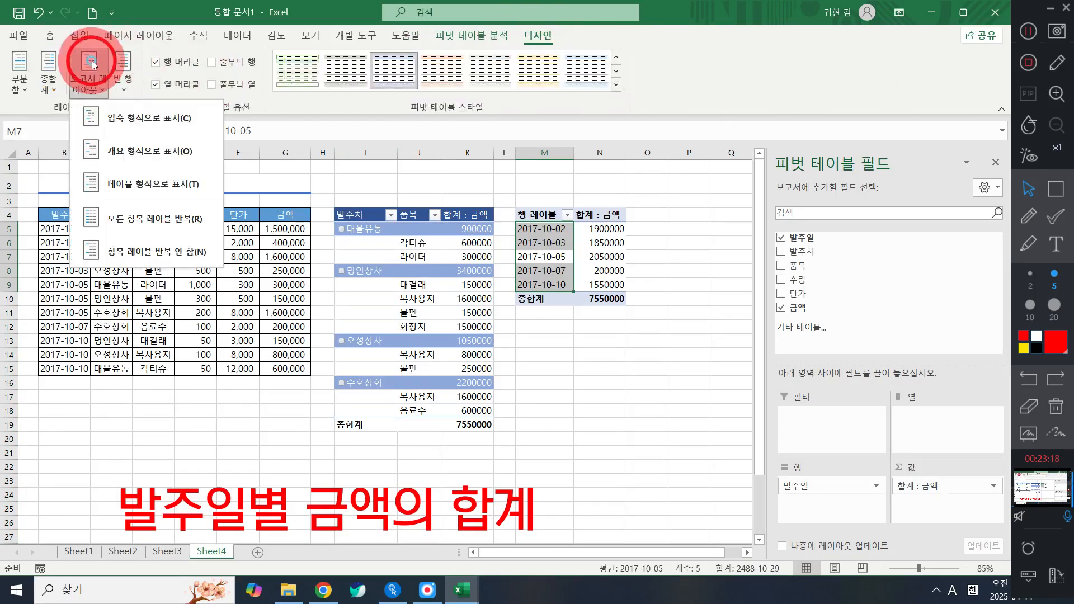
{"action": "left_click", "coordinate": [680, 316]}
{"action": "left_click", "coordinate": [600, 242]}
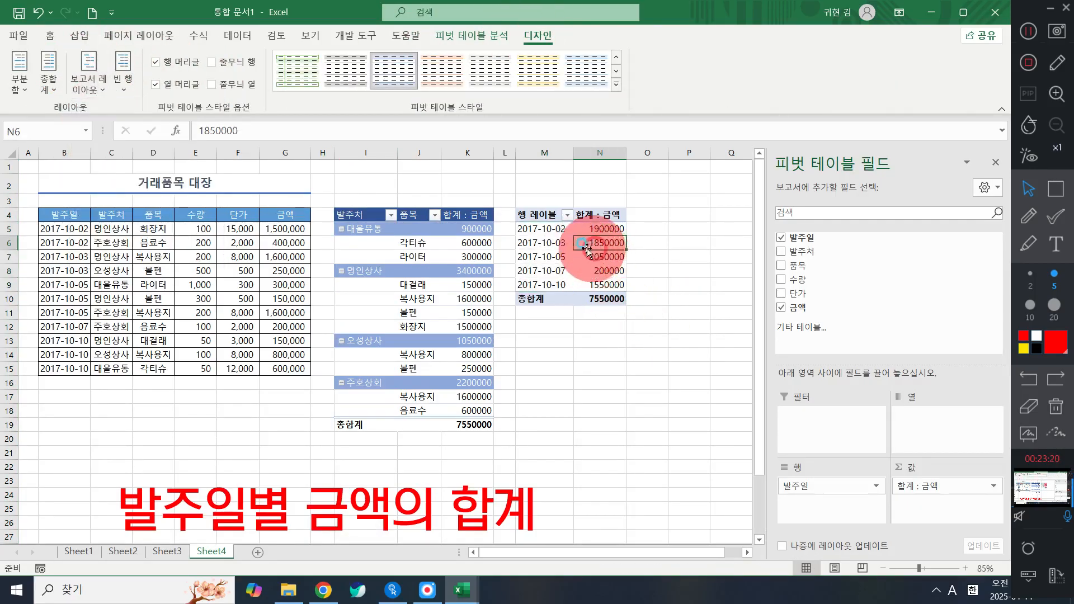
{"action": "left_click", "coordinate": [548, 215]}
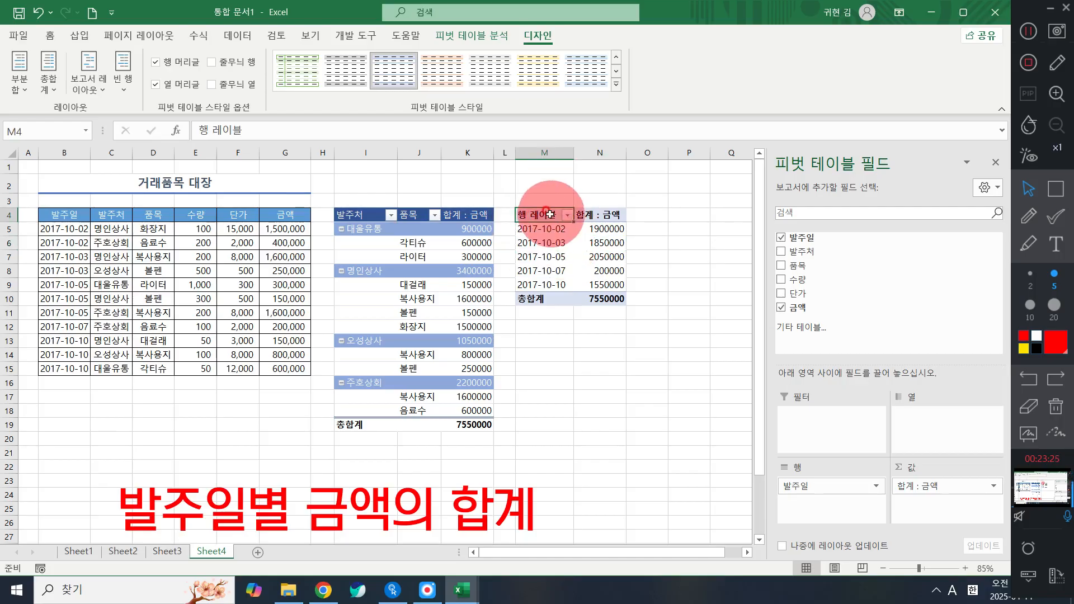
{"action": "left_click", "coordinate": [88, 81]}
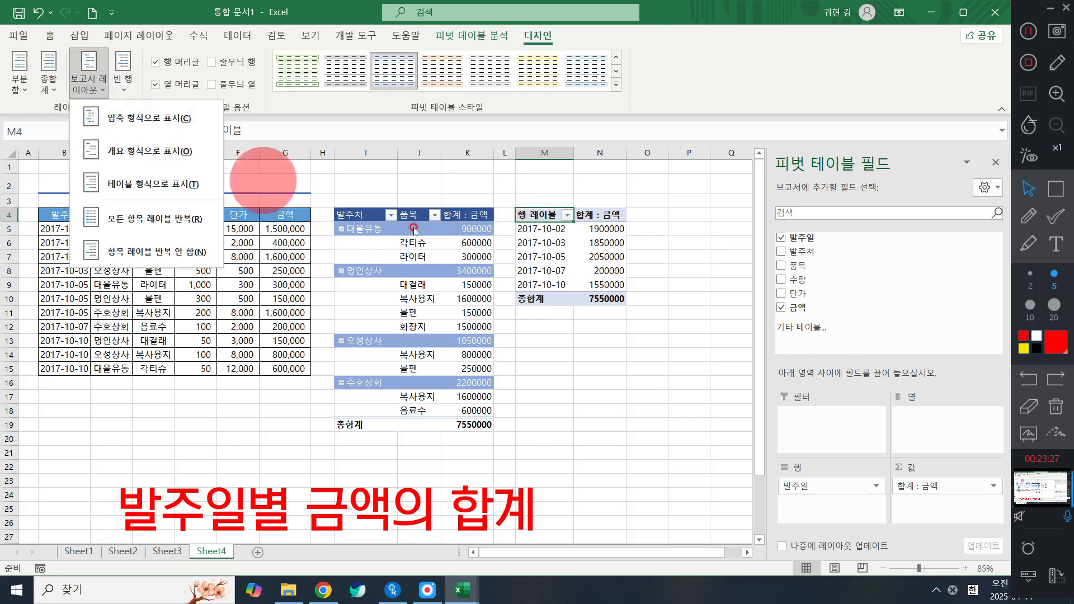
- Rename the row label header in cell M4 of the second pivot table to 발주일
{"action": "left_click", "coordinate": [536, 211]}
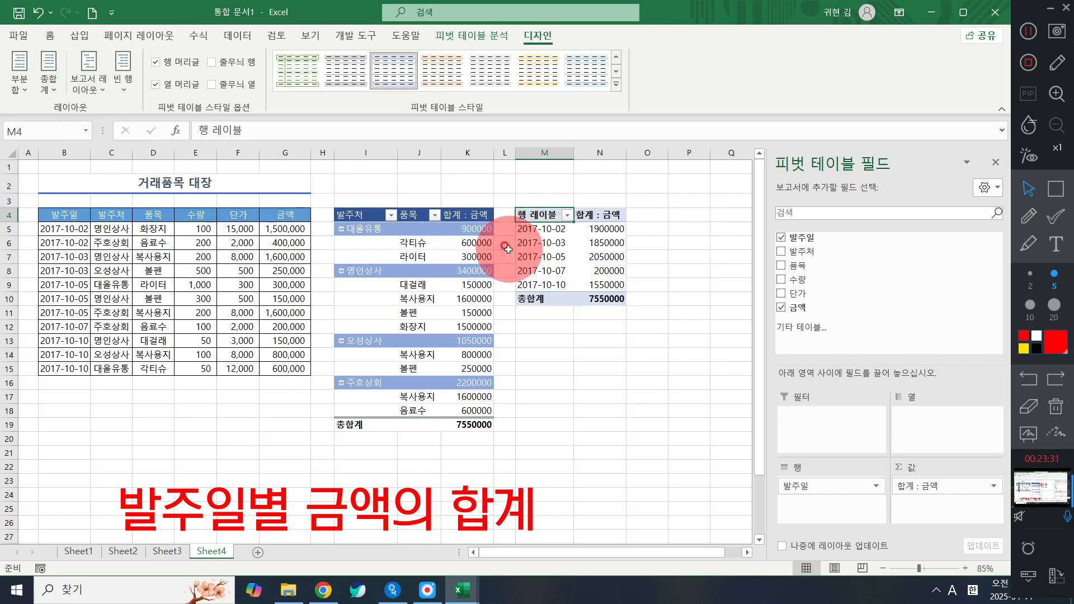
{"action": "type", "text": "qkfwndlf"}
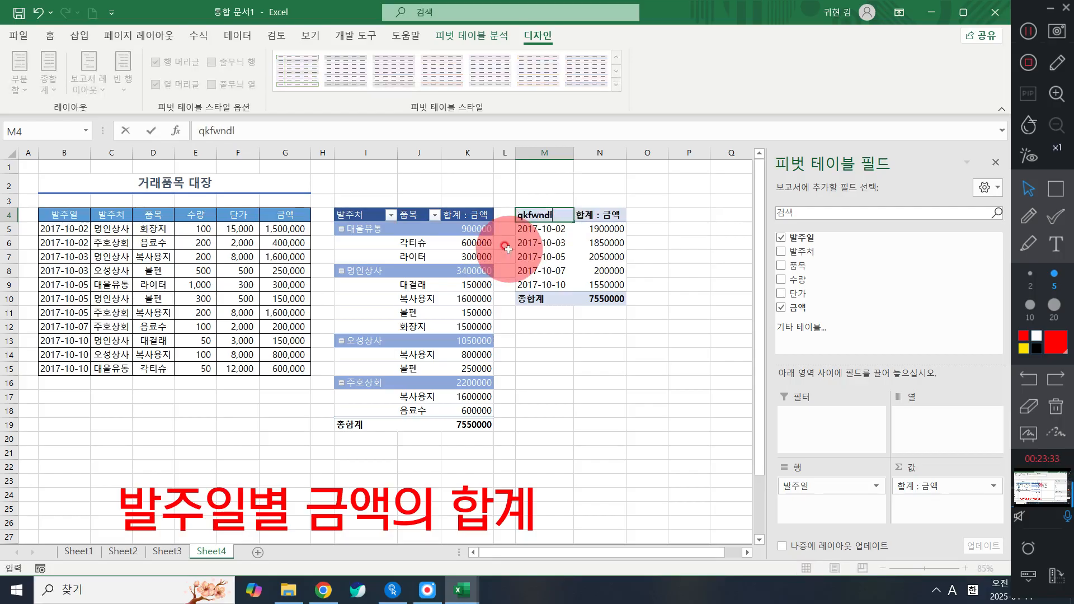
{"action": "key", "text": "BackSpace"}
{"action": "key", "text": "BackSpace"}
{"action": "key", "text": "BackSpace"}
{"action": "key", "text": "BackSpace"}
{"action": "key", "text": "BackSpace"}
{"action": "key", "text": "Hangul"}
{"action": "type", "text": "발주일"}
{"action": "key", "text": "Return"}
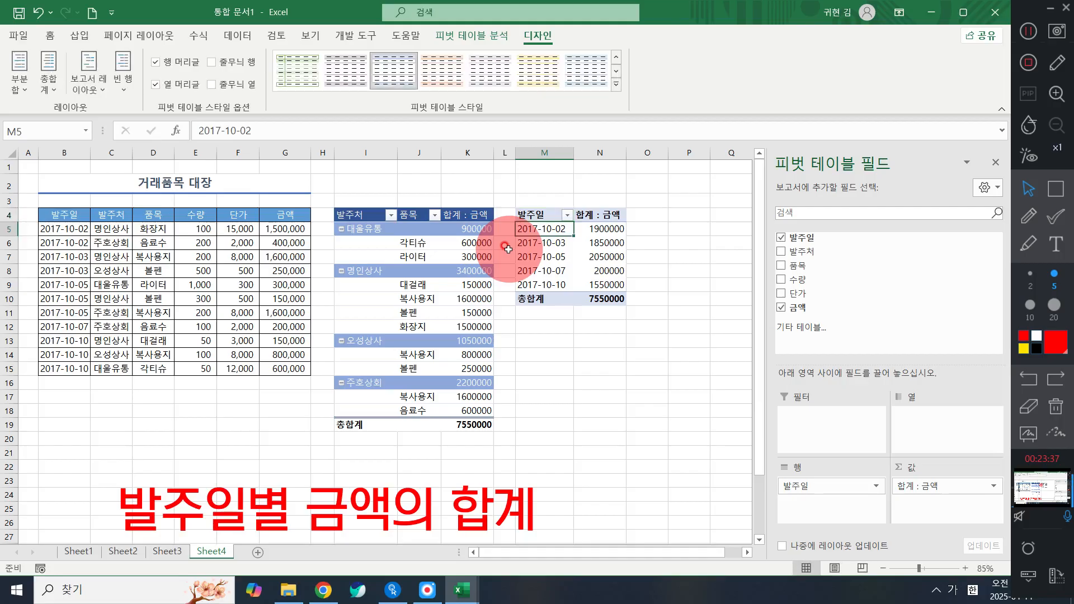
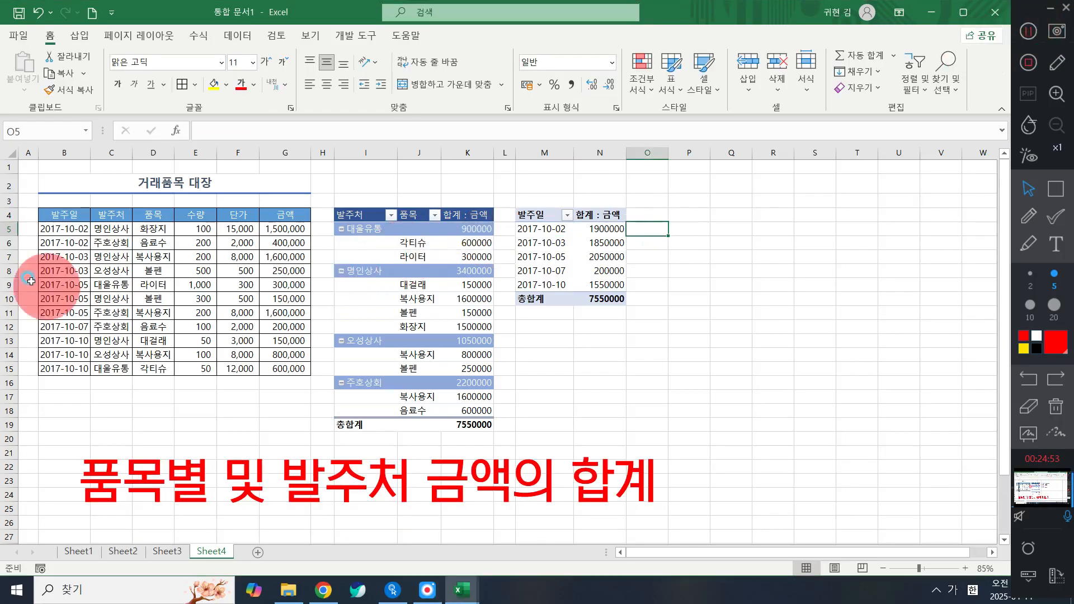
- Create a pivot table from the 거래품목 대장 range B4:G15, placed on the existing worksheet at cell P4
{"action": "left_click", "coordinate": [91, 216]}
{"action": "left_click_drag", "start_coordinate": [66, 215], "coordinate": [289, 361]}
{"action": "scroll", "coordinate": [252, 344], "scroll_direction": "up", "scroll_amount": 1}
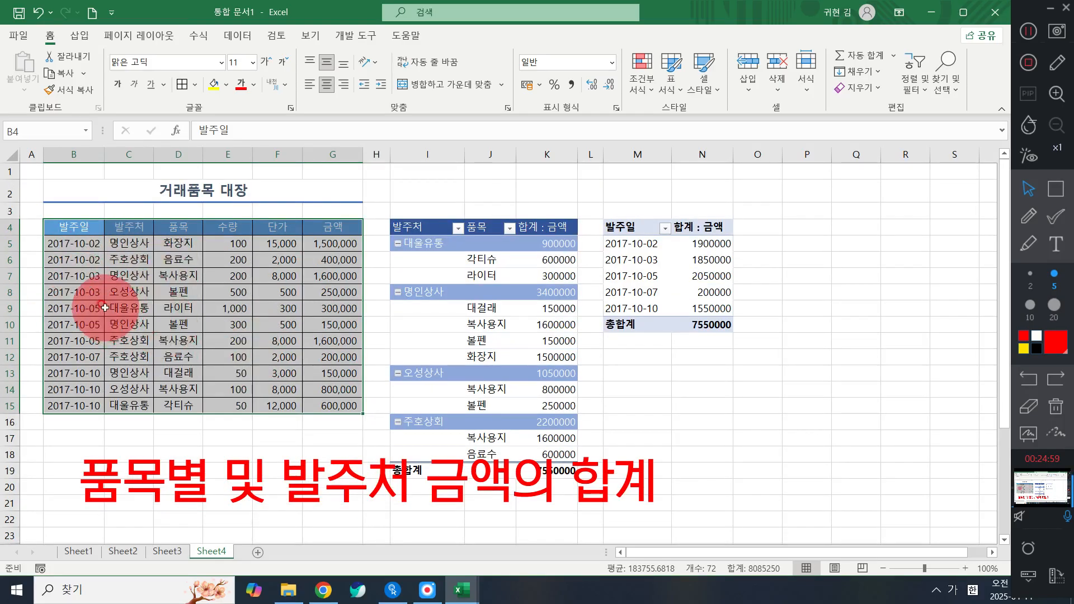
{"action": "left_click", "coordinate": [80, 35]}
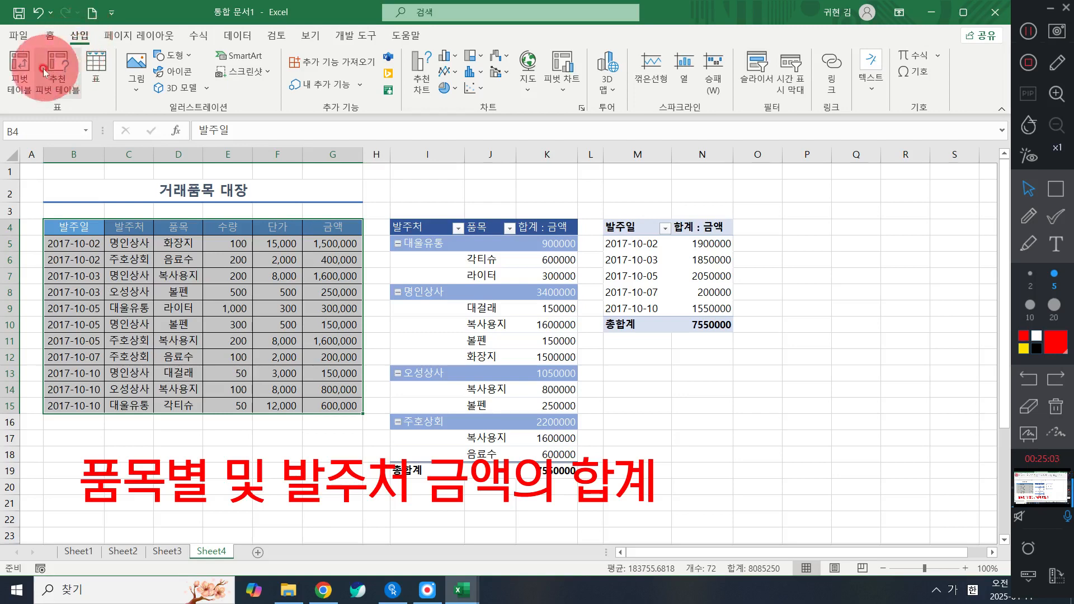
{"action": "left_click", "coordinate": [24, 71]}
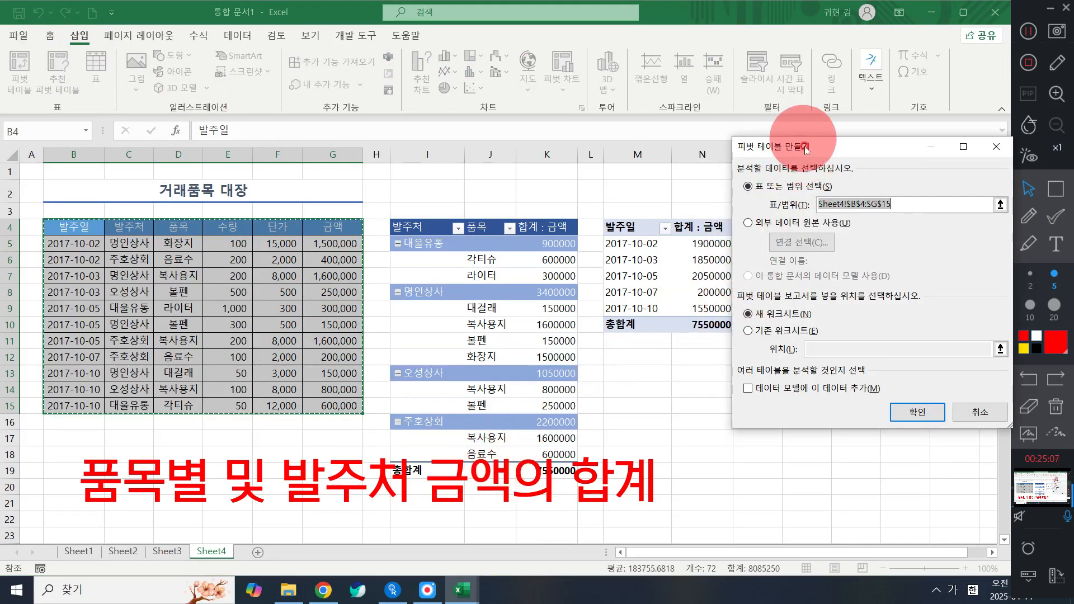
{"action": "left_click_drag", "start_coordinate": [806, 154], "coordinate": [365, 131]}
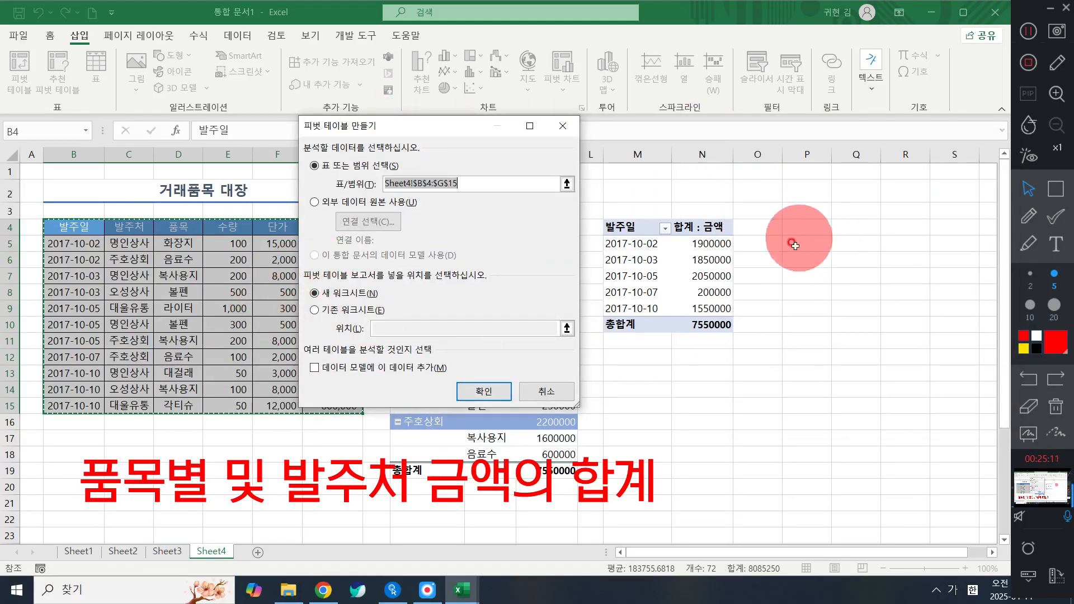
{"action": "left_click", "coordinate": [351, 316]}
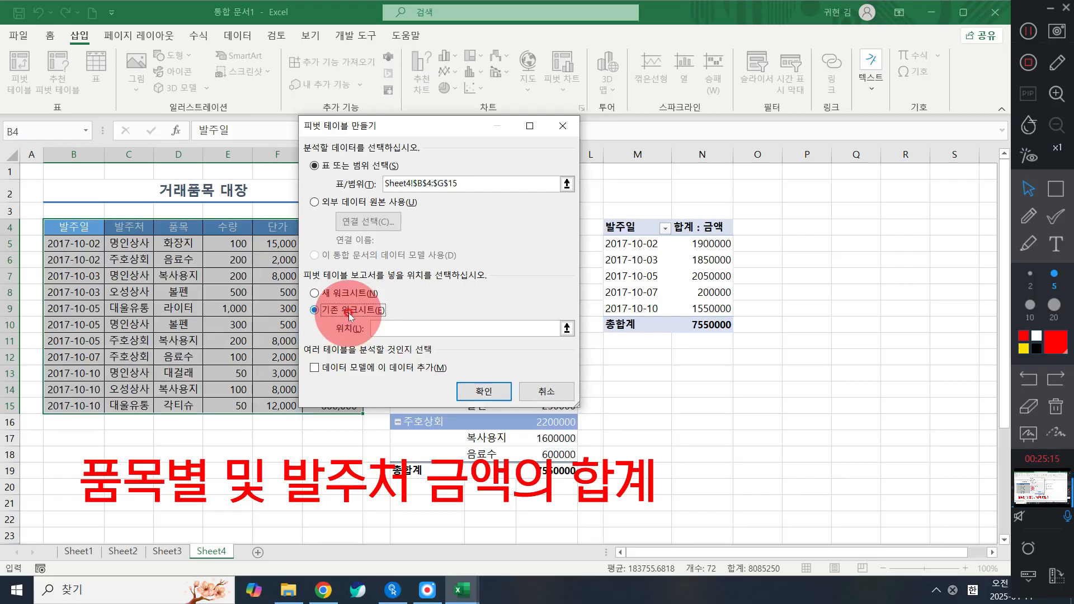
{"action": "left_click", "coordinate": [391, 329]}
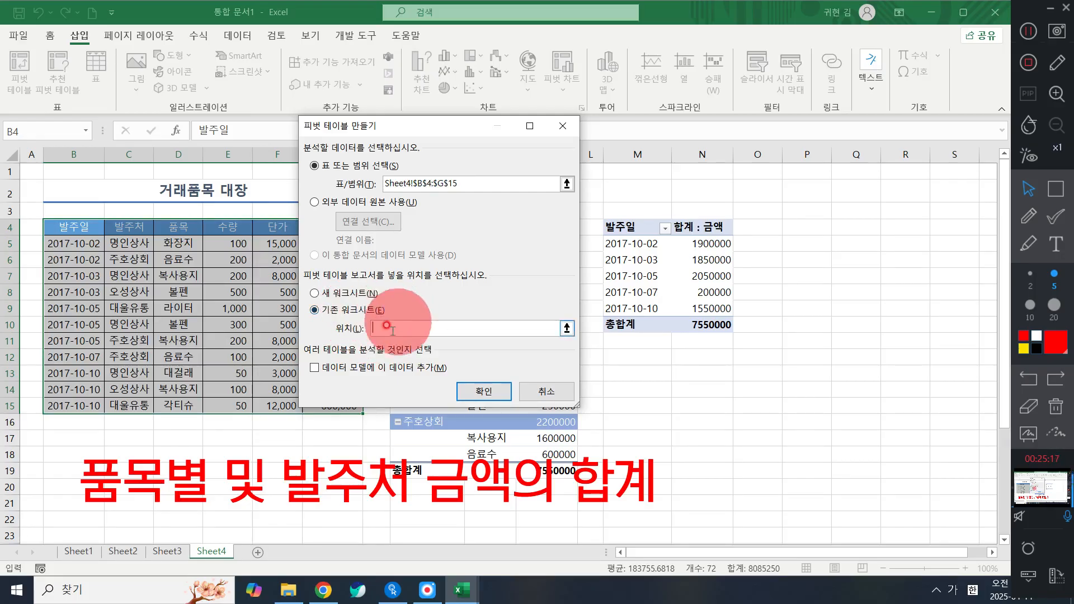
{"action": "left_click", "coordinate": [801, 227]}
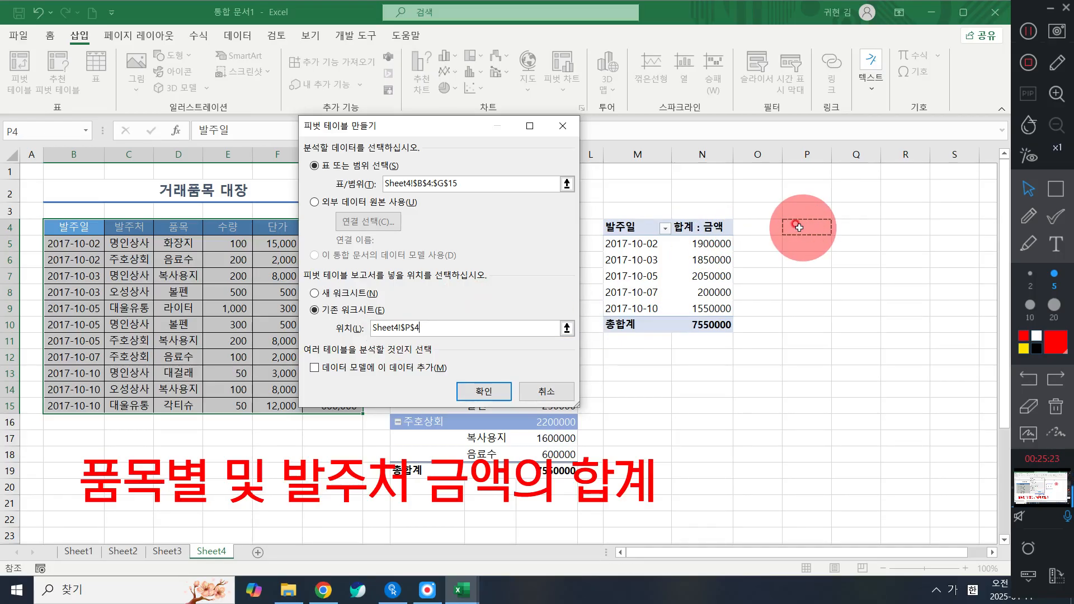
{"action": "left_click", "coordinate": [488, 391]}
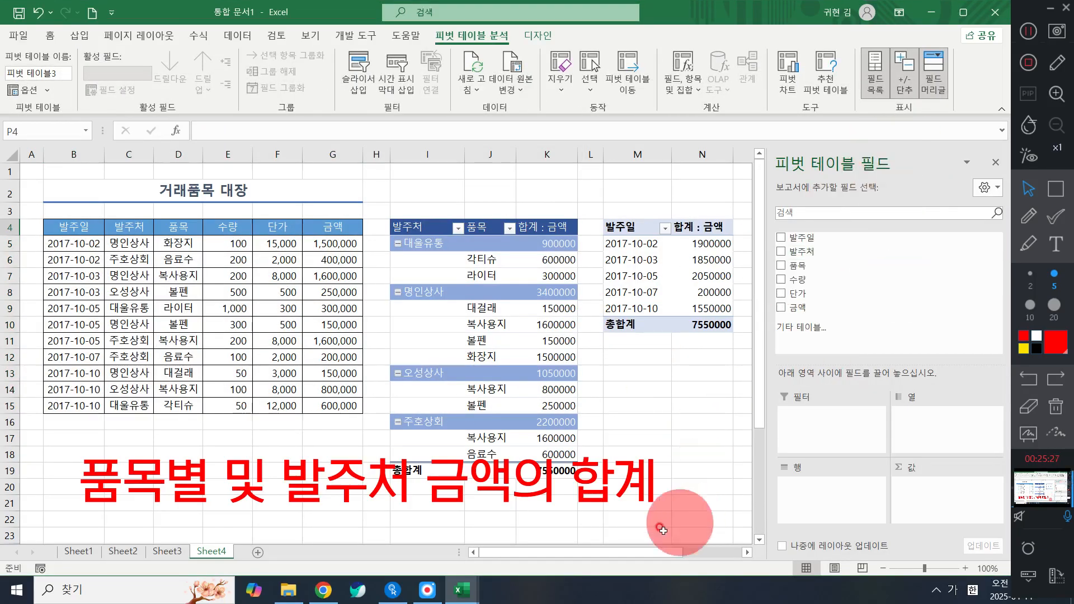
{"action": "left_click_drag", "start_coordinate": [636, 552], "coordinate": [734, 542]}
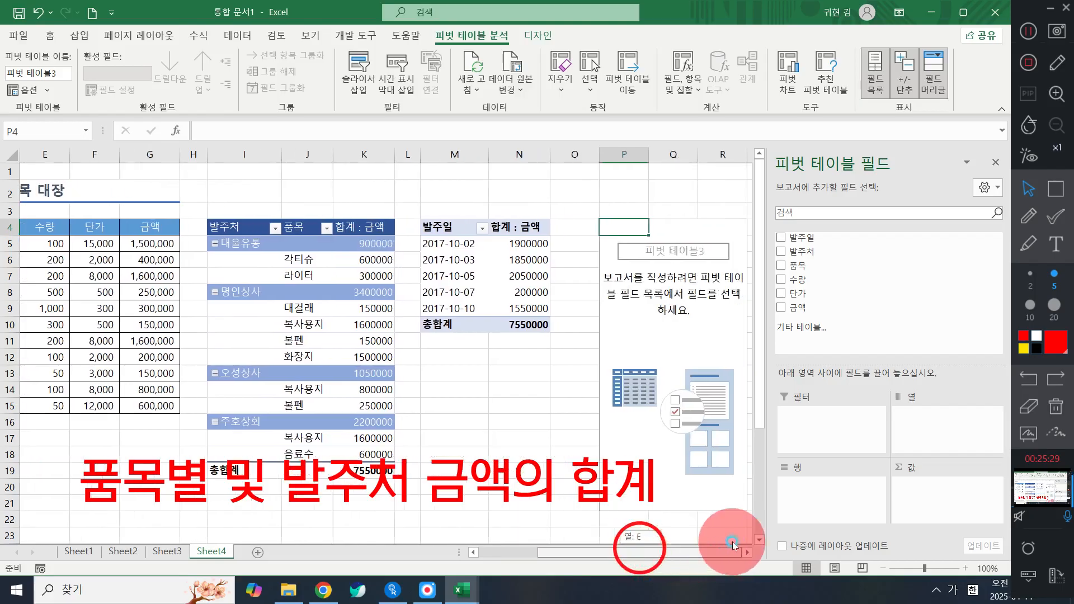
{"action": "left_click", "coordinate": [746, 552]}
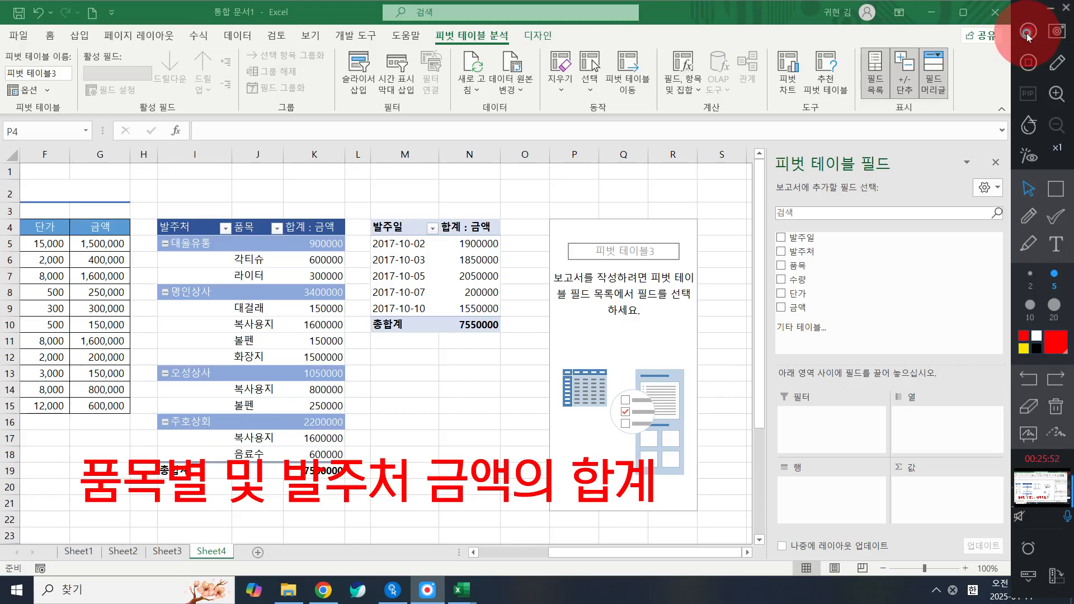
{"action": "left_click", "coordinate": [1027, 32]}
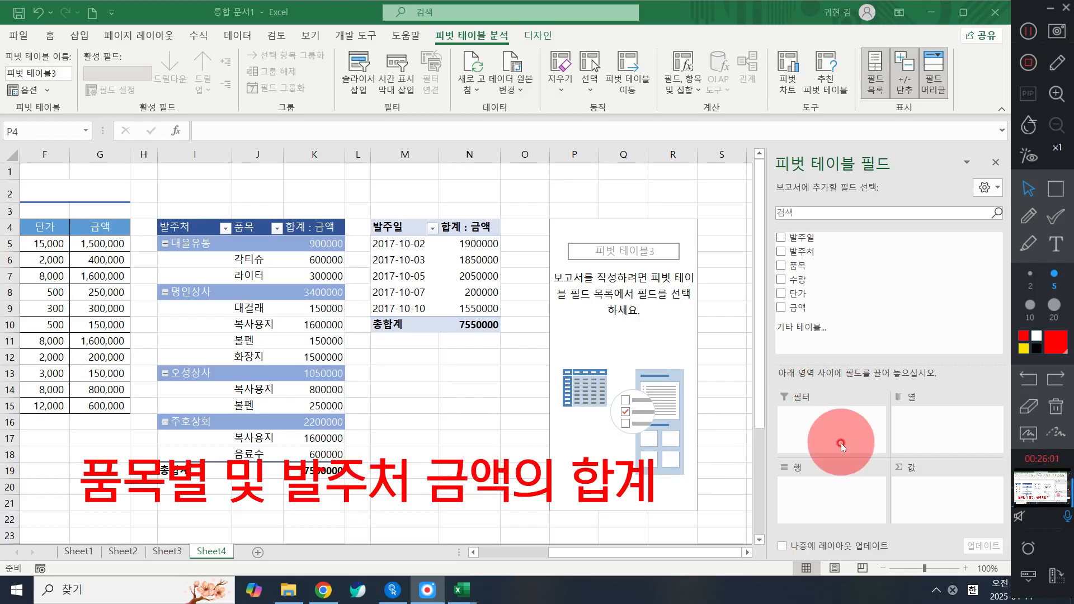
- Try 품목 followed by 발주처 as row fields with summed 수량 in the new pivot table, then remove 수량
{"action": "left_click", "coordinate": [783, 266]}
{"action": "left_click", "coordinate": [783, 266]}
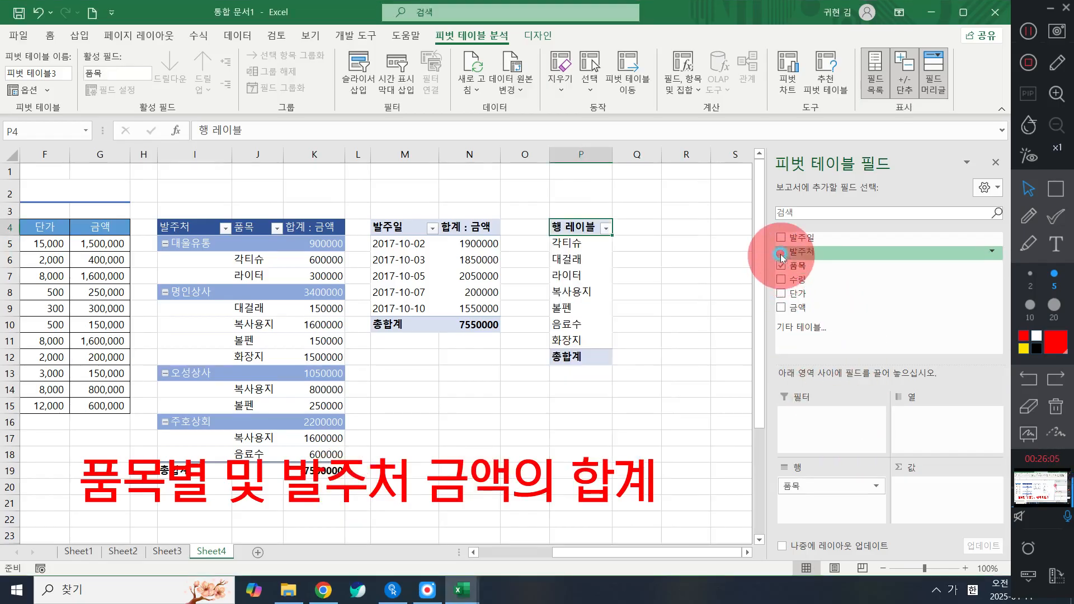
{"action": "left_click", "coordinate": [782, 253]}
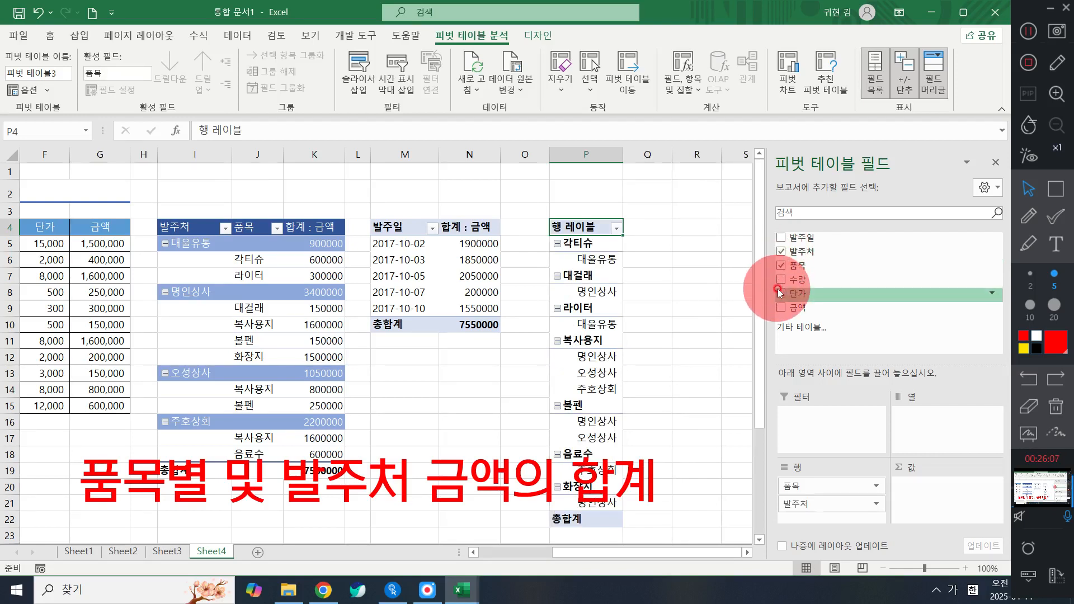
{"action": "left_click", "coordinate": [781, 279]}
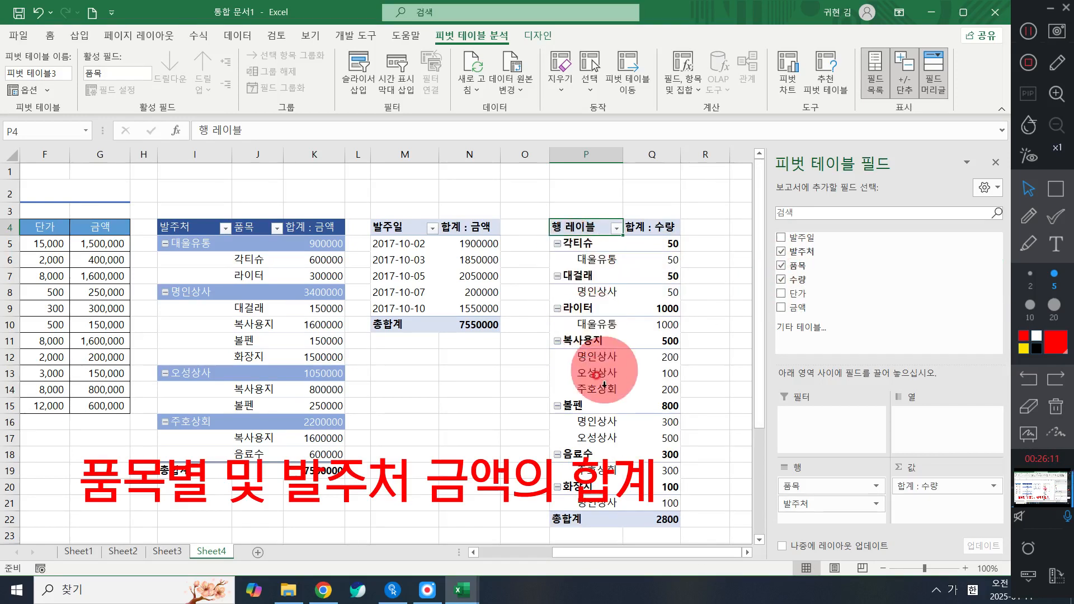
{"action": "left_click", "coordinate": [781, 279]}
- Try the reverse row order with 발주처 above 품목, then clear both fields from the pivot table
{"action": "left_click", "coordinate": [781, 265]}
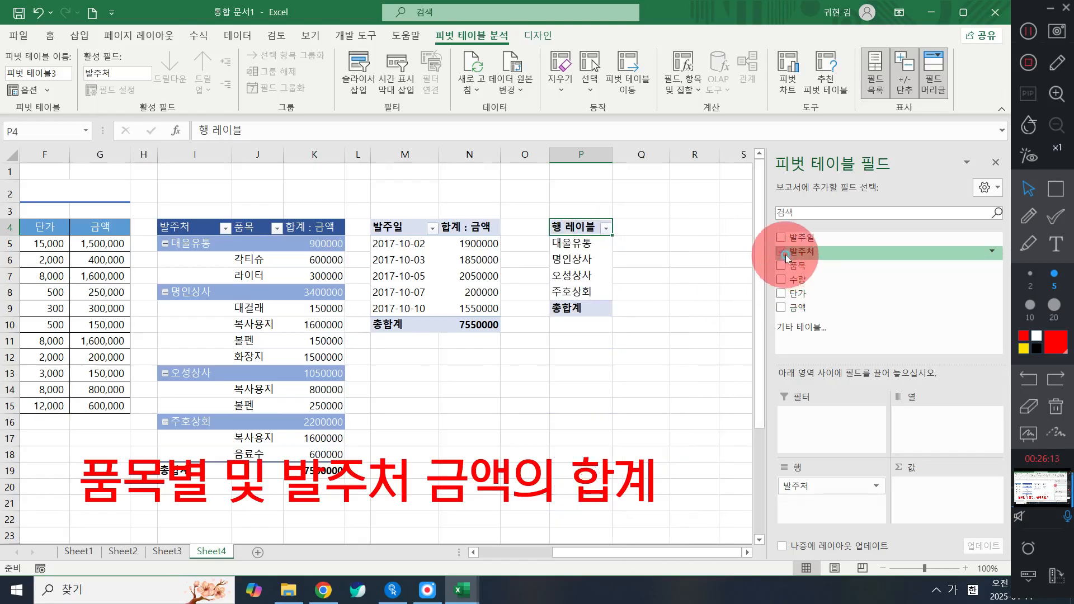
{"action": "left_click", "coordinate": [781, 252]}
{"action": "left_click", "coordinate": [781, 251]}
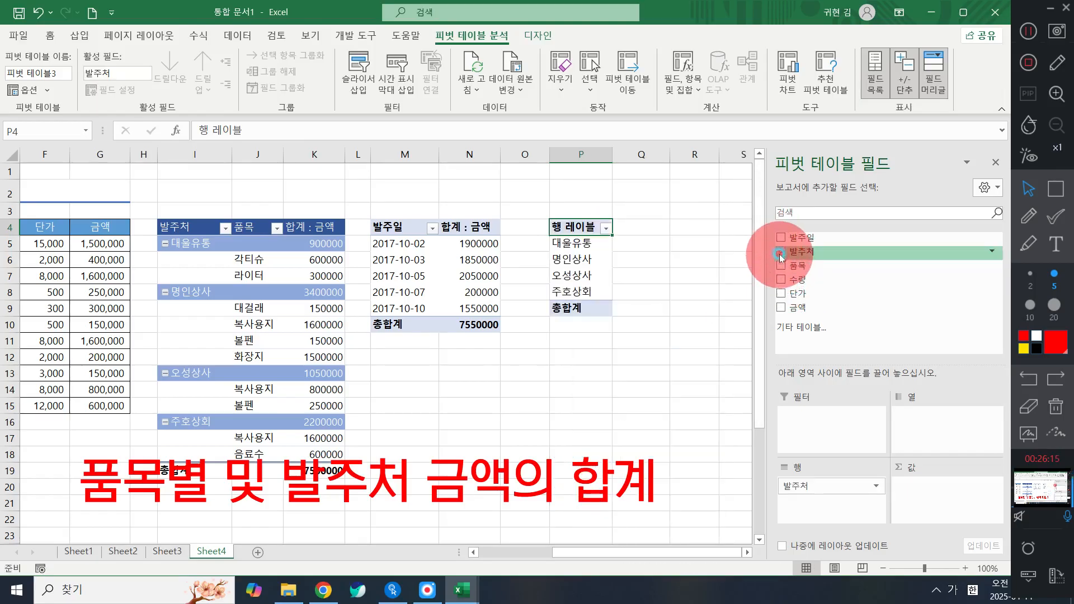
{"action": "left_click", "coordinate": [781, 265]}
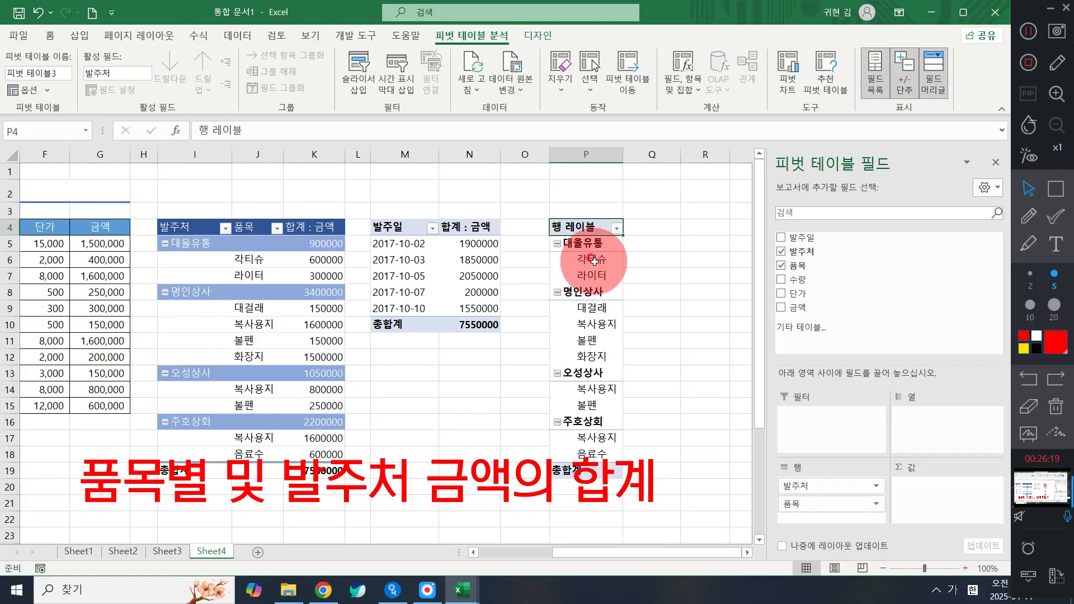
{"action": "left_click", "coordinate": [781, 265]}
{"action": "left_click", "coordinate": [781, 254]}
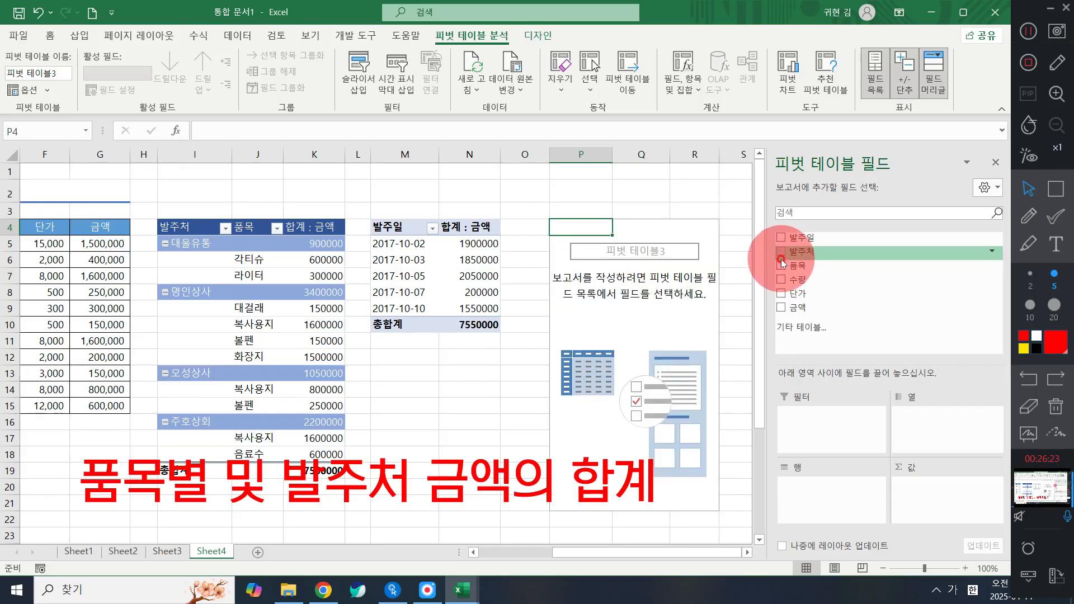
- Add 품목 and then 발주처 as row fields with 금액 as the summed value, and widen column P slightly
{"action": "left_click", "coordinate": [779, 266]}
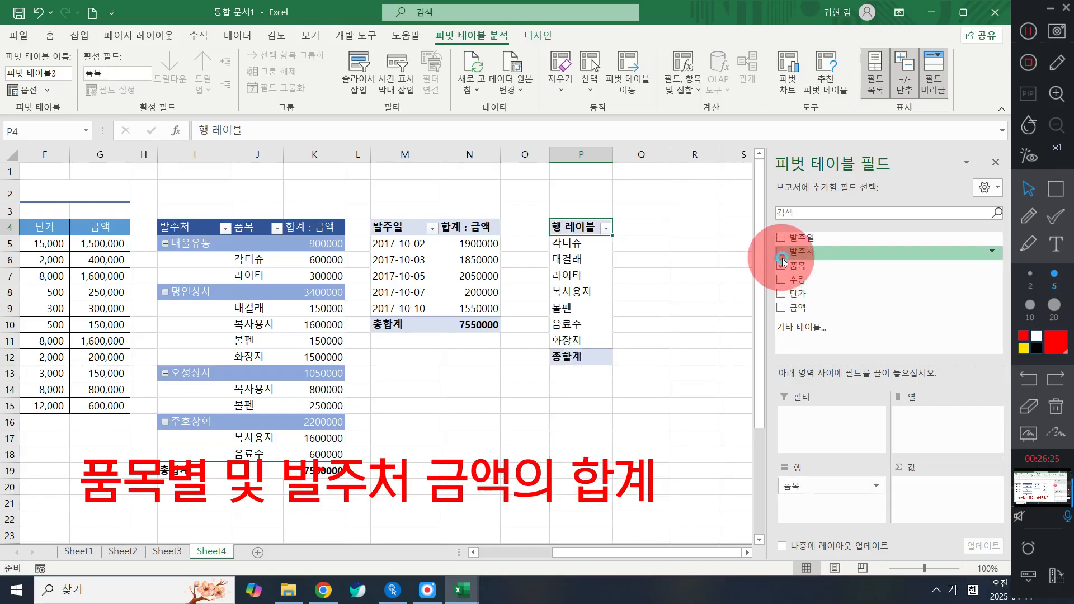
{"action": "left_click", "coordinate": [781, 252]}
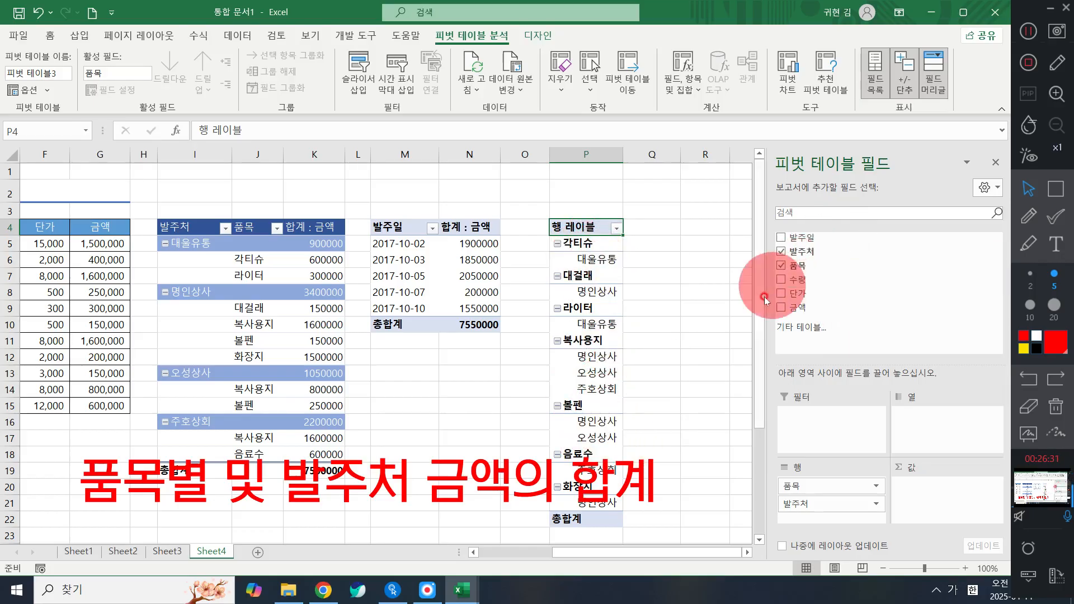
{"action": "left_click", "coordinate": [780, 307]}
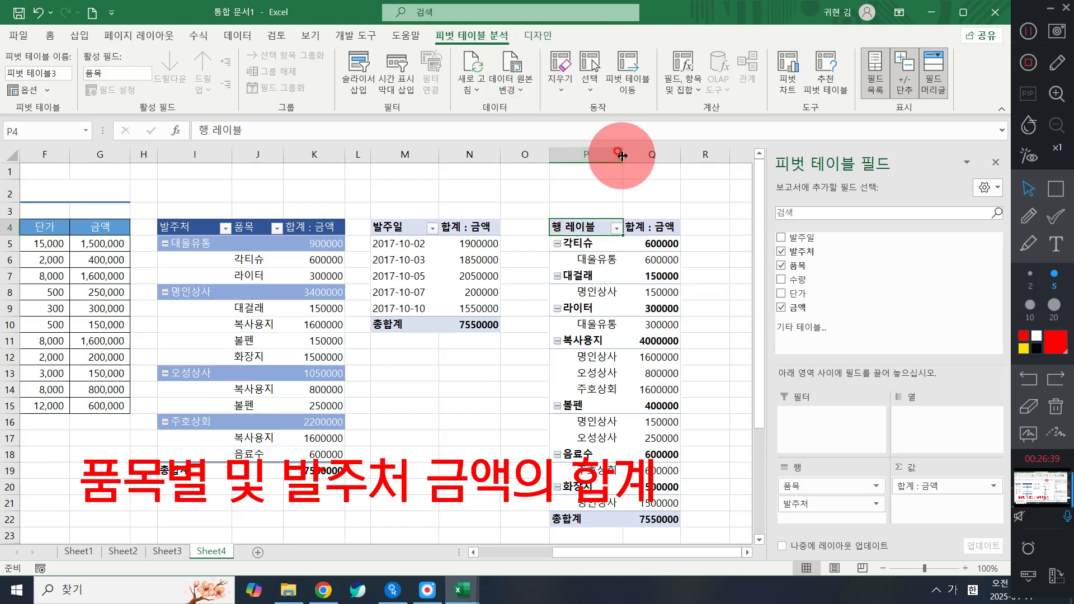
{"action": "left_click_drag", "start_coordinate": [623, 155], "coordinate": [633, 156]}
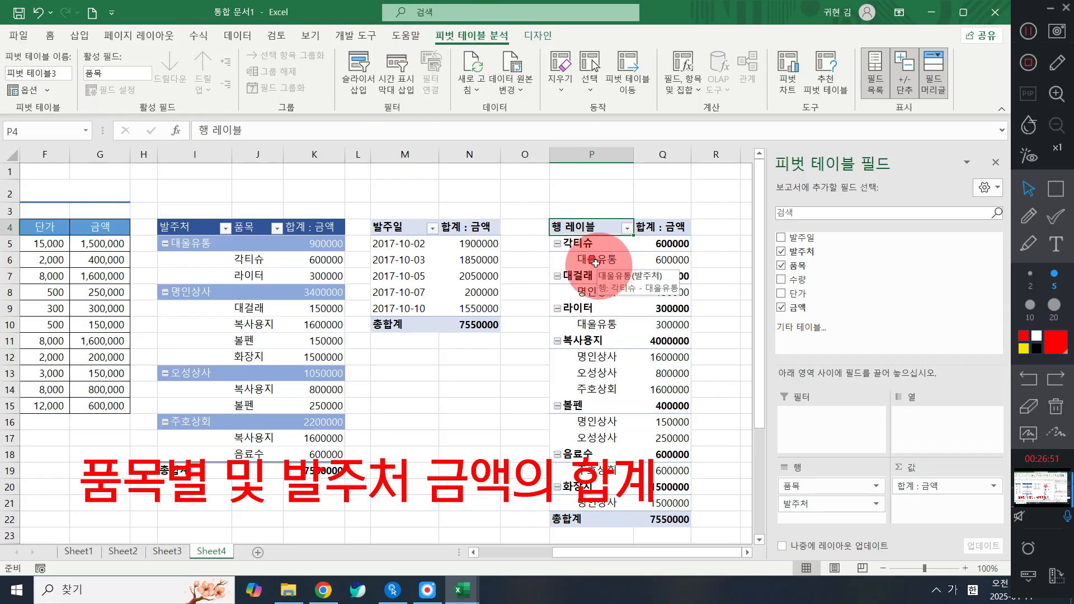
- Try the tabular, outline and compact report layouts in turn on the third pivot table
{"action": "left_click", "coordinate": [544, 41]}
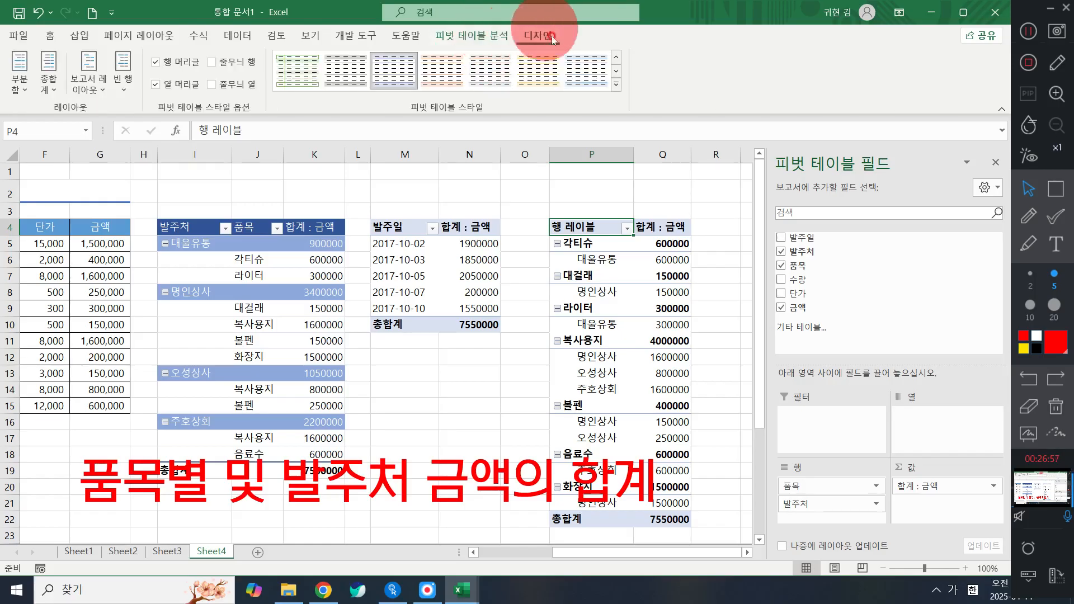
{"action": "left_click", "coordinate": [99, 71]}
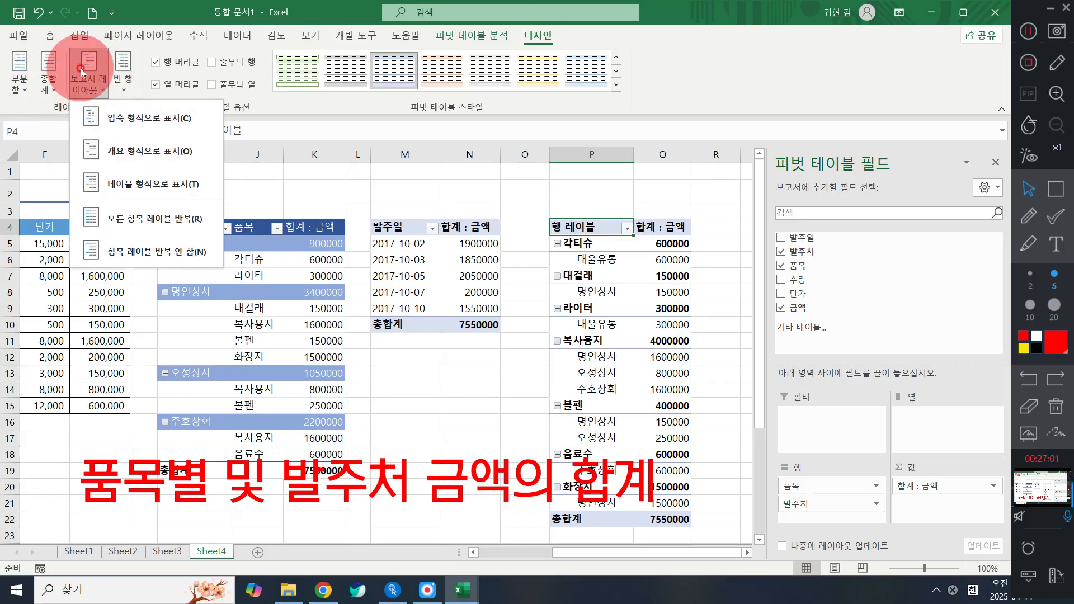
{"action": "left_click", "coordinate": [117, 191]}
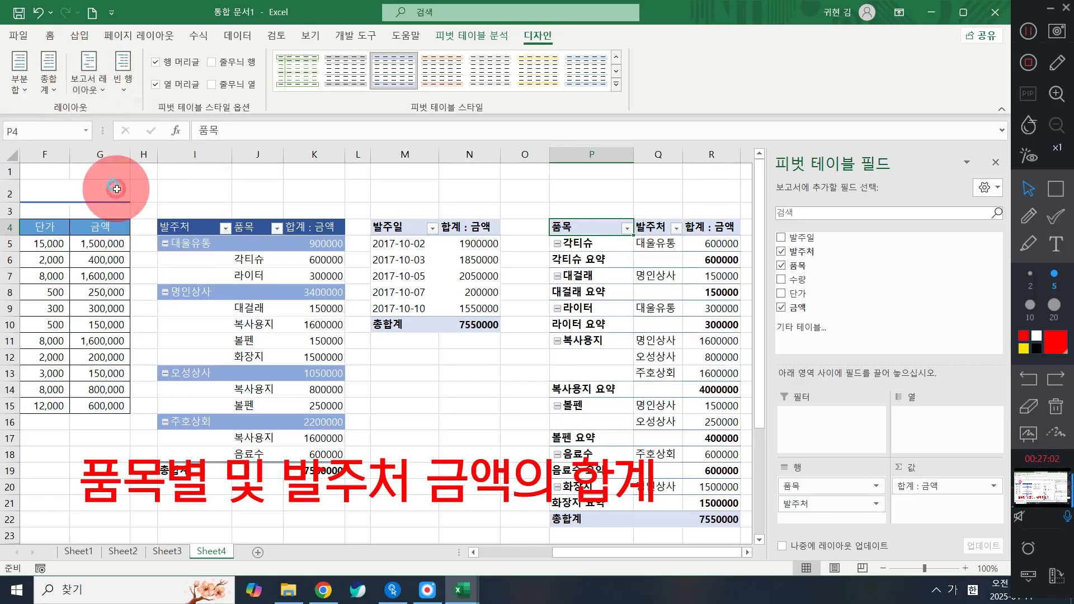
{"action": "left_click", "coordinate": [92, 76]}
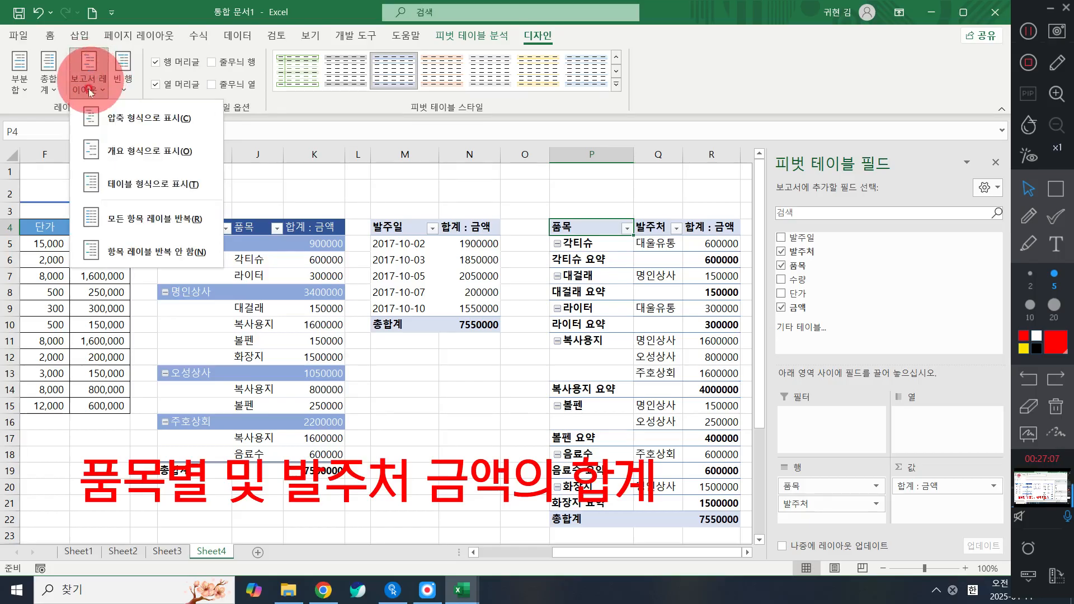
{"action": "left_click", "coordinate": [115, 151]}
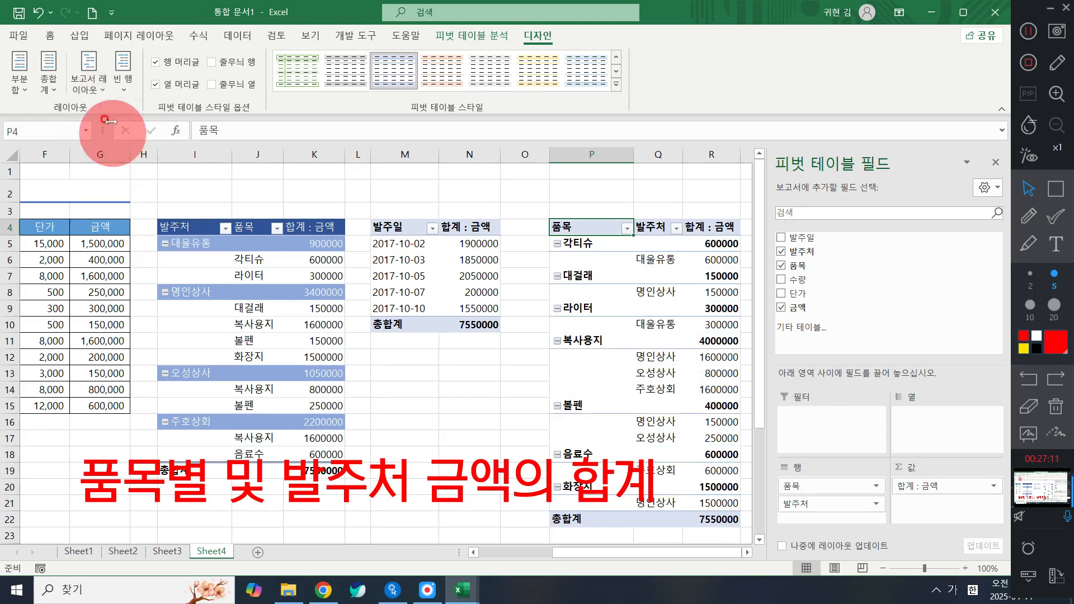
{"action": "left_click", "coordinate": [89, 74]}
{"action": "left_click", "coordinate": [134, 115]}
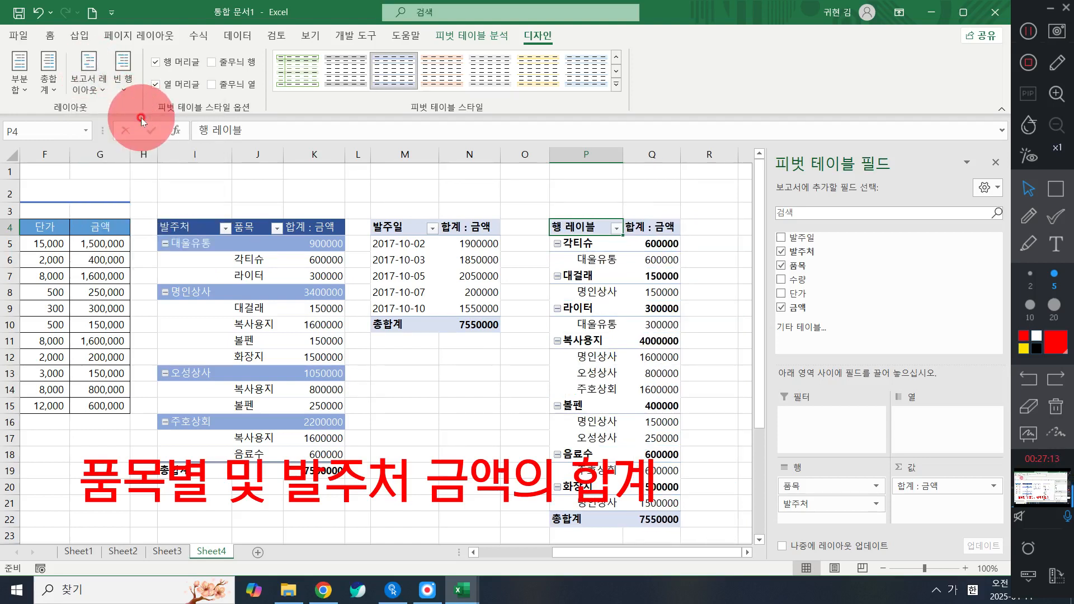
- Try repeating all item labels in the third pivot table, then switch the label repetition off
{"action": "left_click", "coordinate": [95, 80]}
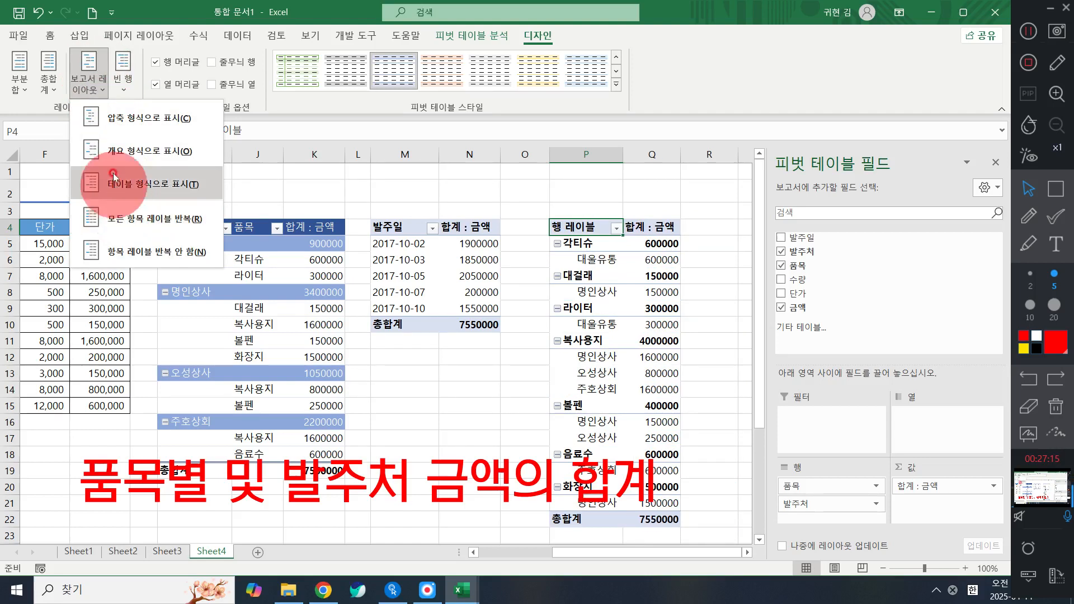
{"action": "left_click", "coordinate": [118, 223]}
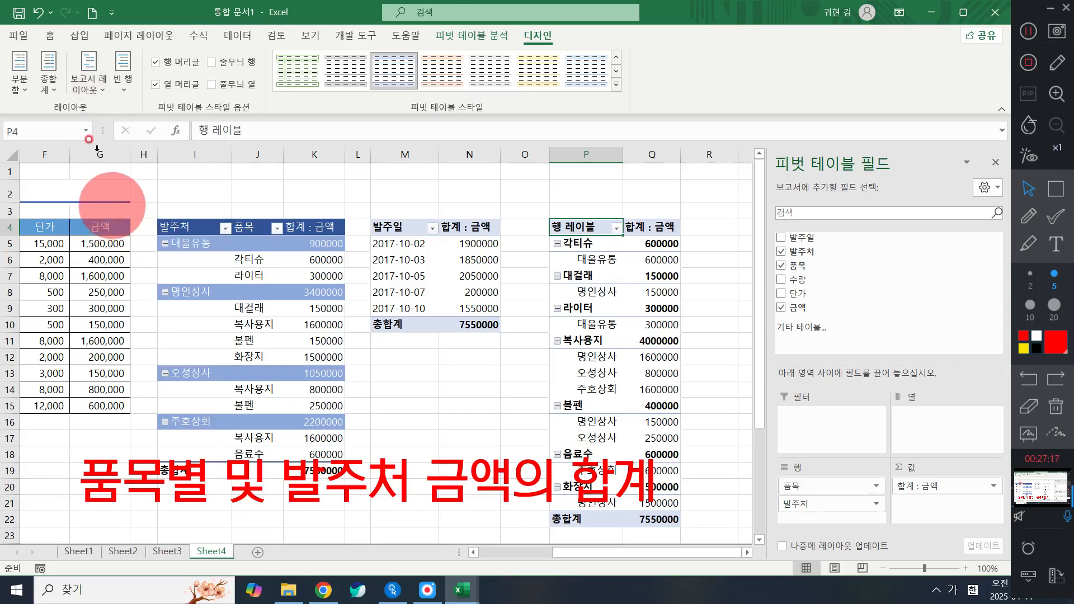
{"action": "left_click", "coordinate": [87, 90]}
{"action": "left_click", "coordinate": [134, 251]}
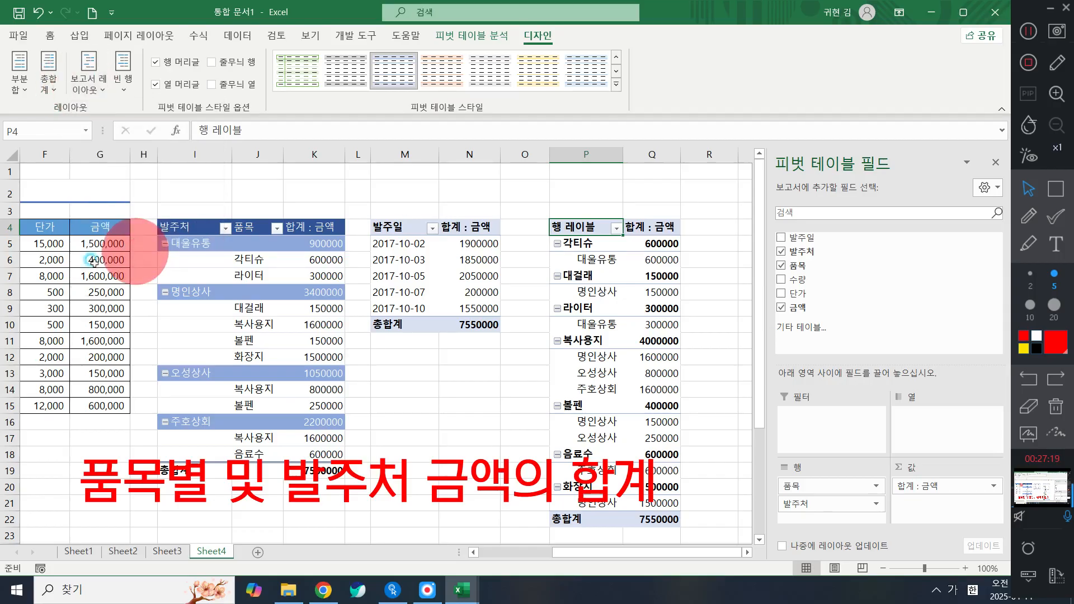
- Reapply the compact layout to the third pivot table, then change its report layout to outline form
{"action": "left_click", "coordinate": [78, 60]}
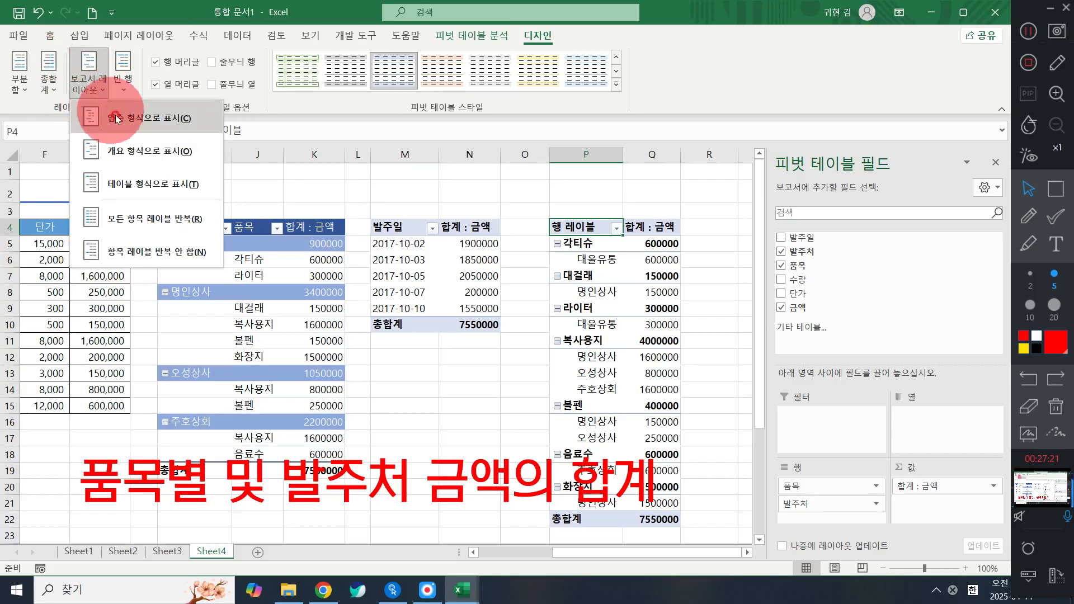
{"action": "left_click", "coordinate": [116, 119]}
{"action": "left_click", "coordinate": [83, 73]}
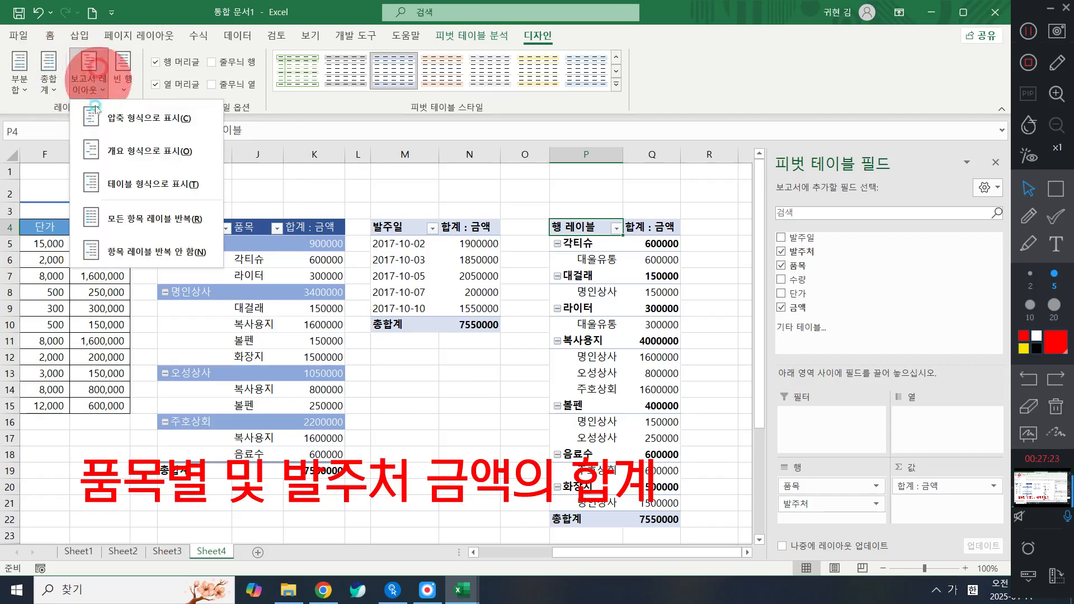
{"action": "left_click", "coordinate": [128, 148]}
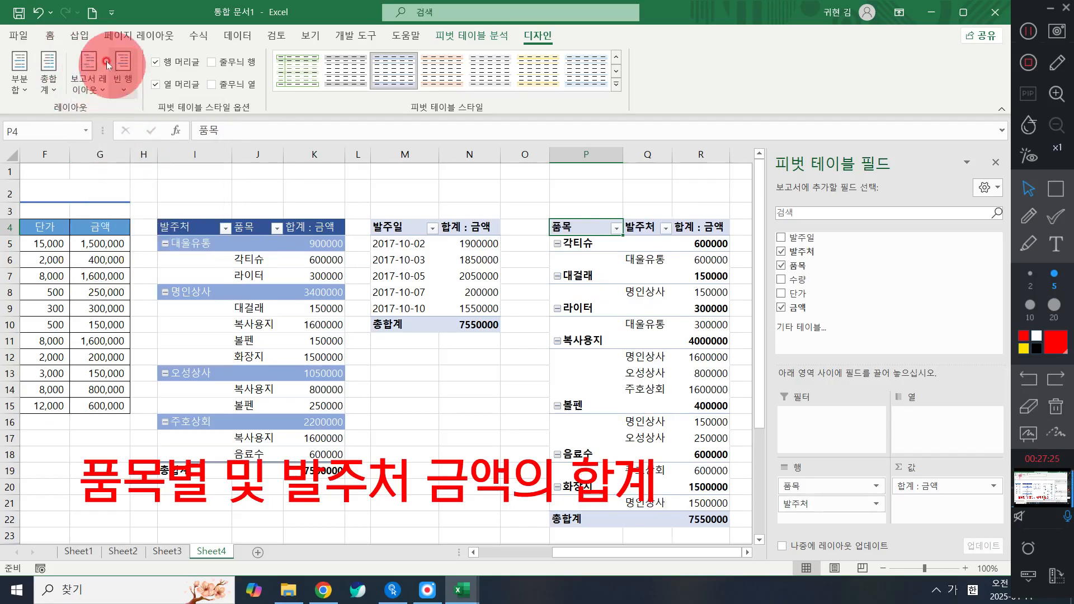
- Switch the third pivot table to tabular form, then return its report layout to compact form
{"action": "left_click", "coordinate": [87, 62]}
{"action": "left_click", "coordinate": [136, 182]}
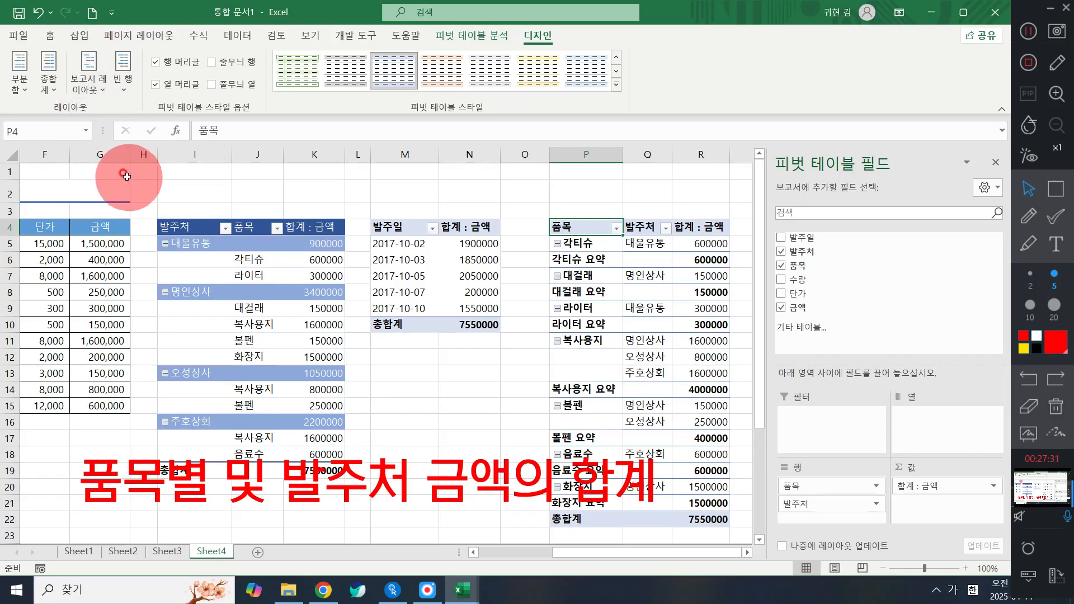
{"action": "left_click", "coordinate": [88, 65]}
{"action": "left_click", "coordinate": [115, 124]}
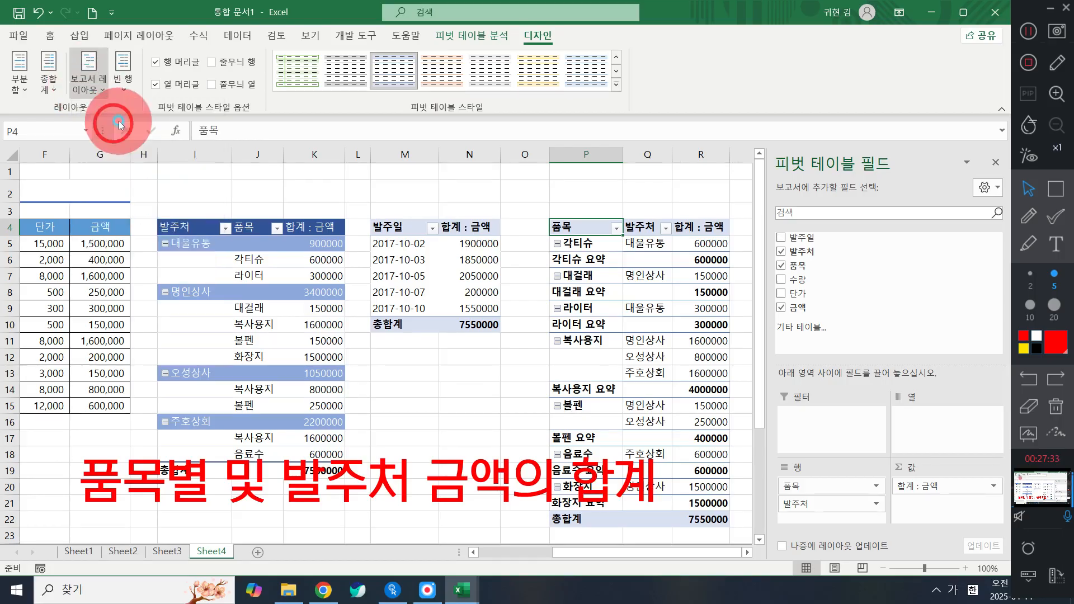
{"action": "left_click", "coordinate": [29, 72]}
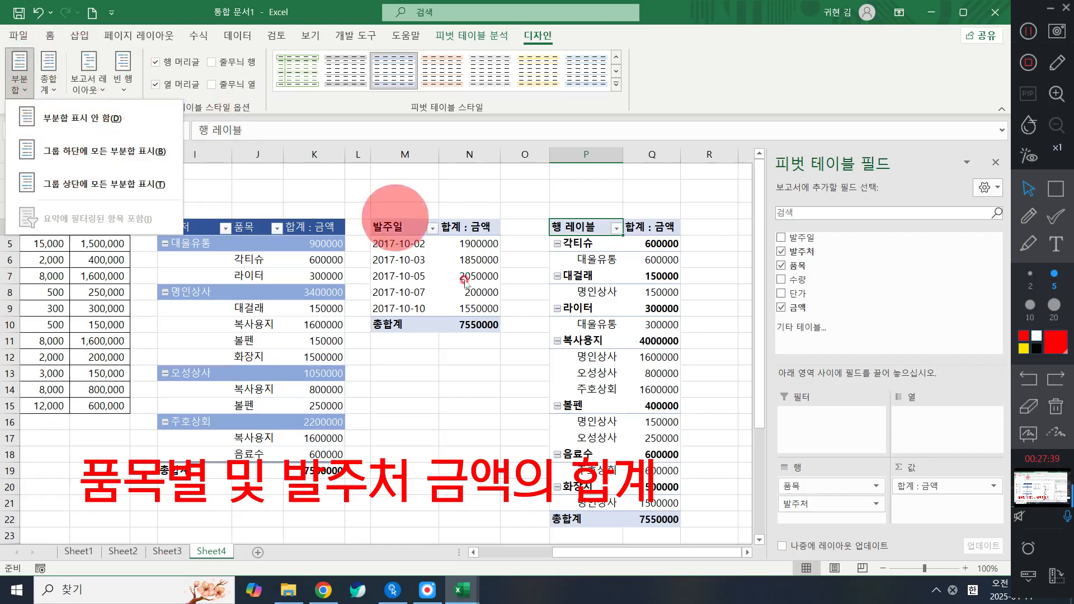
- Rename the third pivot table's row label header in P4 to 품목별 및 발주처 and fit column P to its contents
{"action": "left_click", "coordinate": [580, 227]}
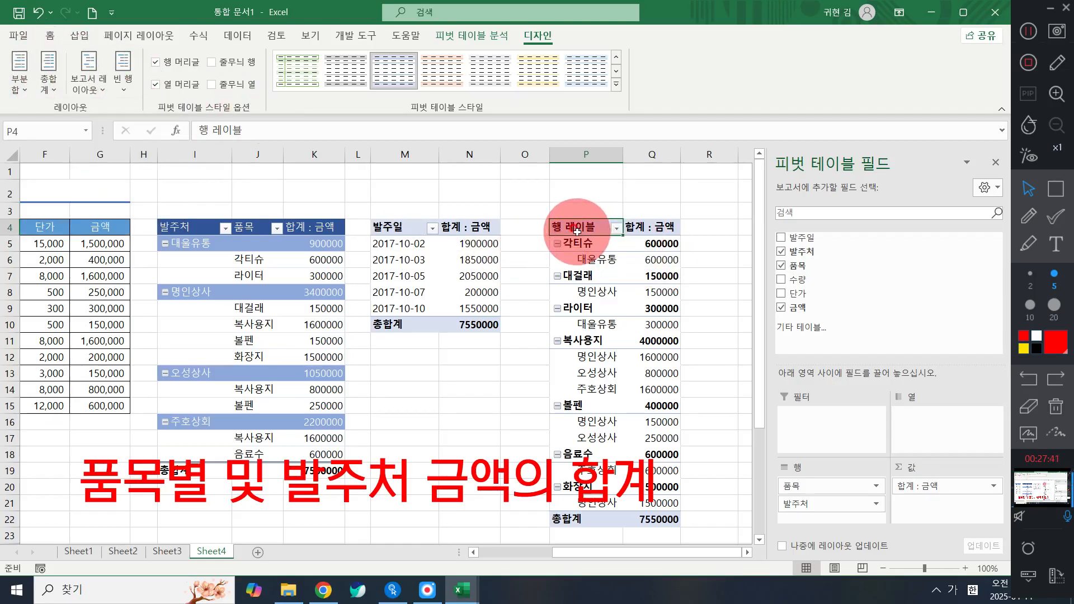
{"action": "type", "text": "품"}
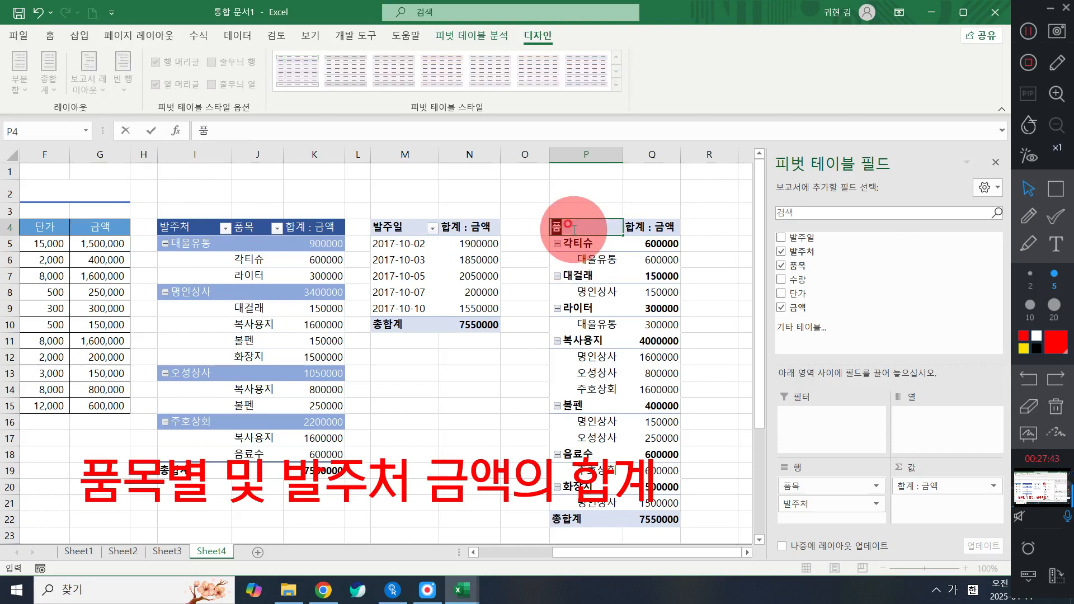
{"action": "type", "text": "모별 및"}
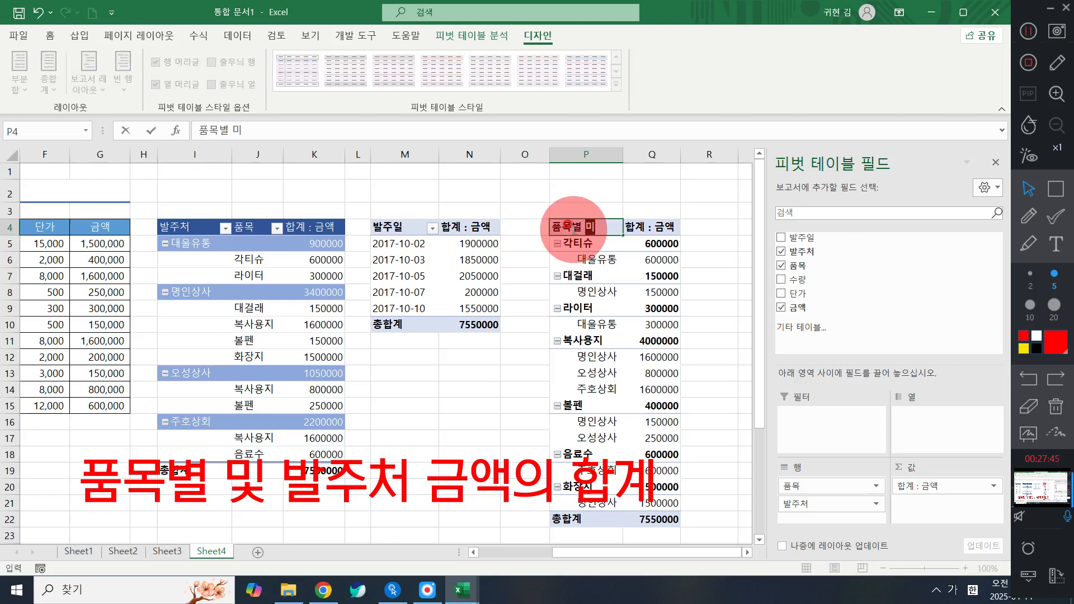
{"action": "type", "text": " 발주처"}
{"action": "key", "text": "Return"}
{"action": "left_click", "coordinate": [572, 228]}
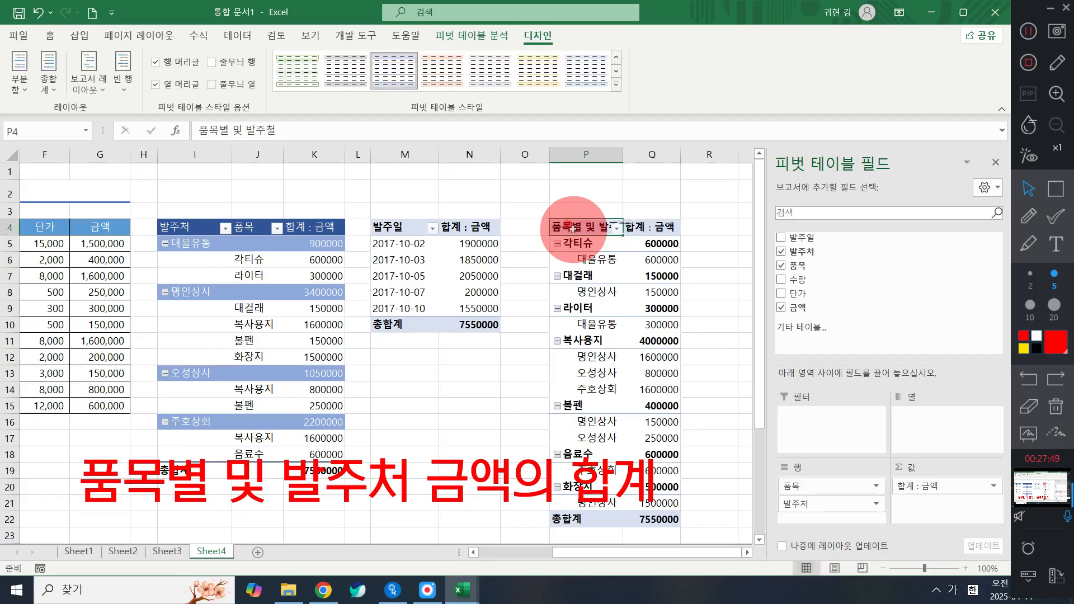
{"action": "key", "text": "F2"}
{"action": "key", "text": "BackSpace"}
{"action": "key", "text": "Return"}
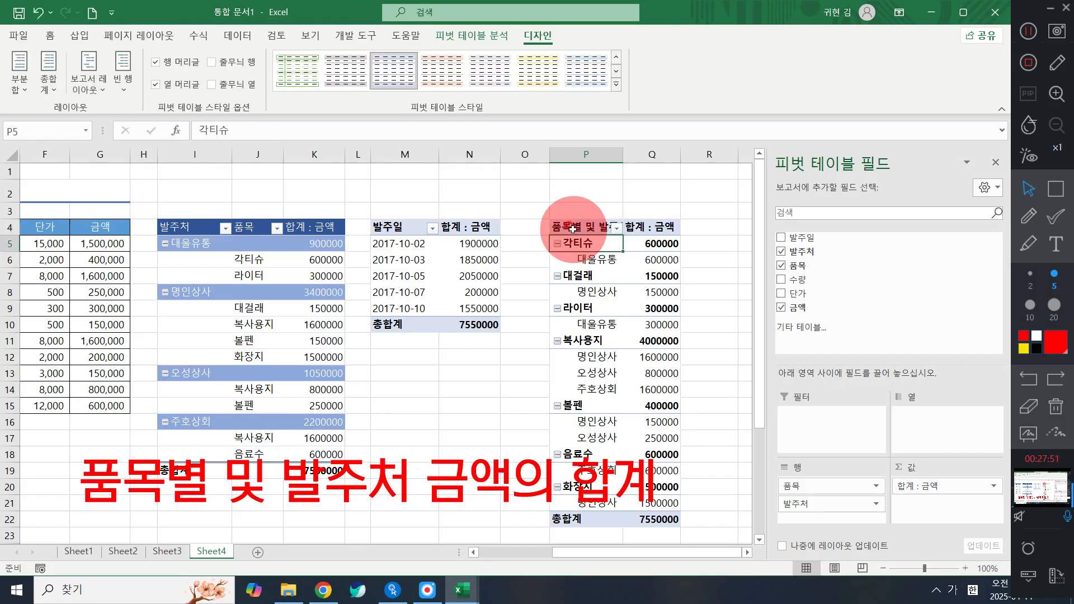
{"action": "double_click", "coordinate": [622, 154]}
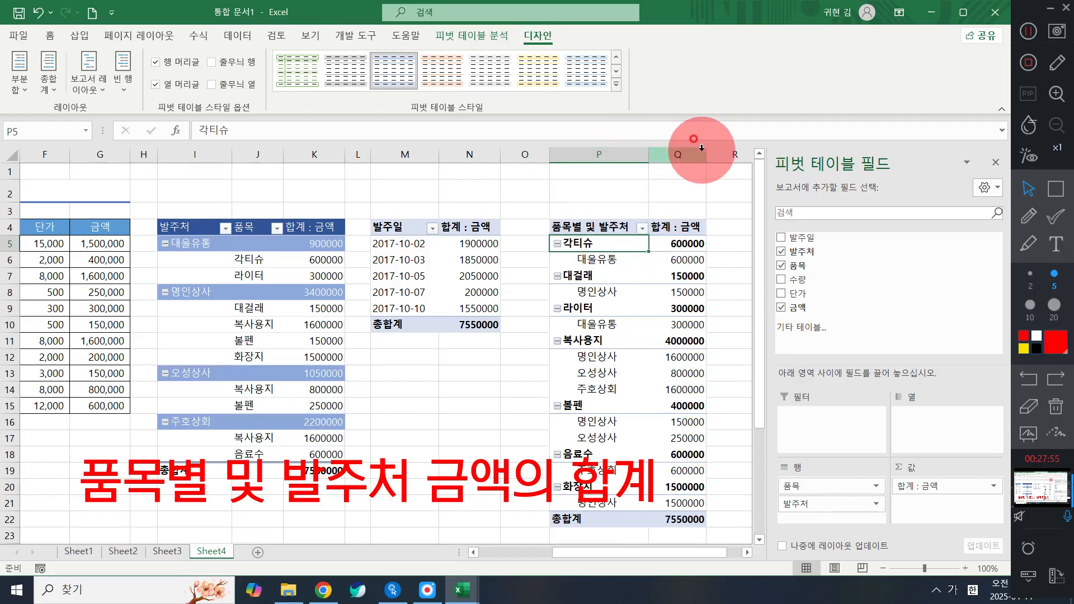
- Clear the red on-screen annotation and apply the comma style to the third pivot table's 금액 sums in Q5:Q22
{"action": "left_click", "coordinate": [683, 244]}
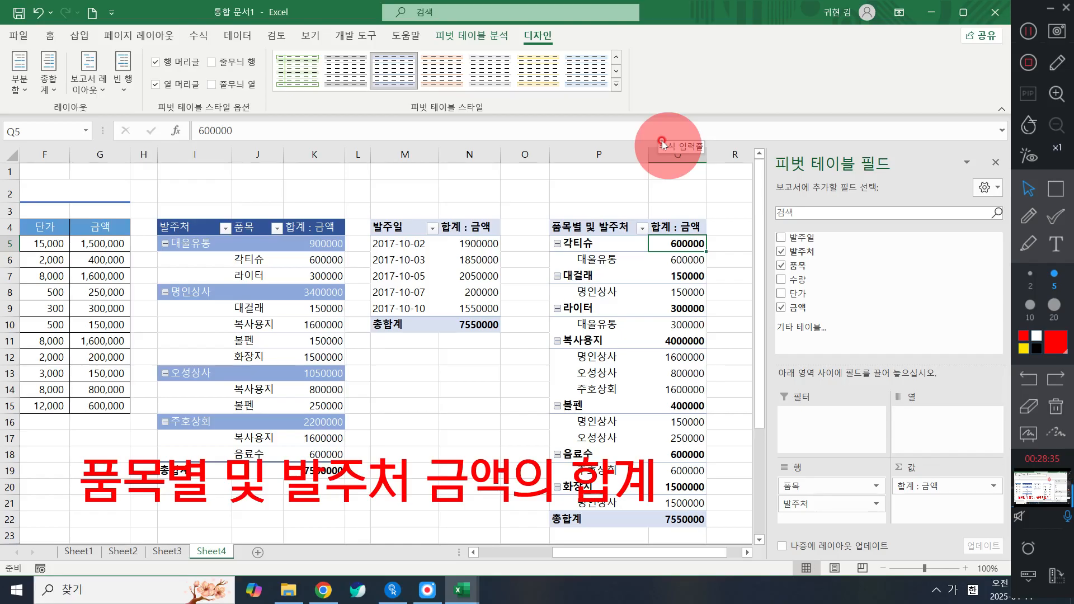
{"action": "left_click", "coordinate": [1056, 406]}
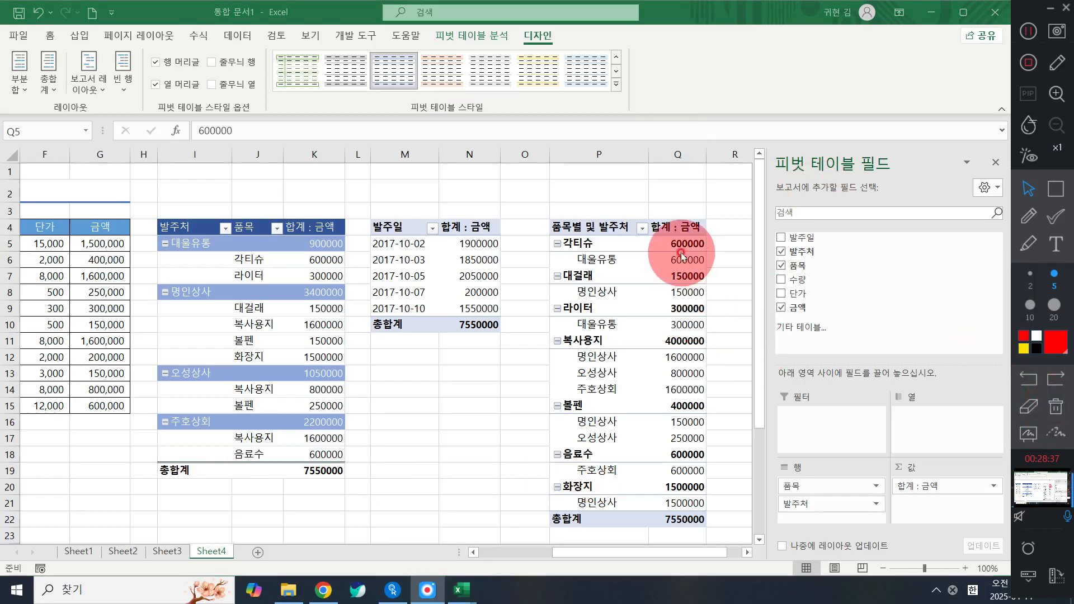
{"action": "left_click_drag", "start_coordinate": [682, 246], "coordinate": [688, 525]}
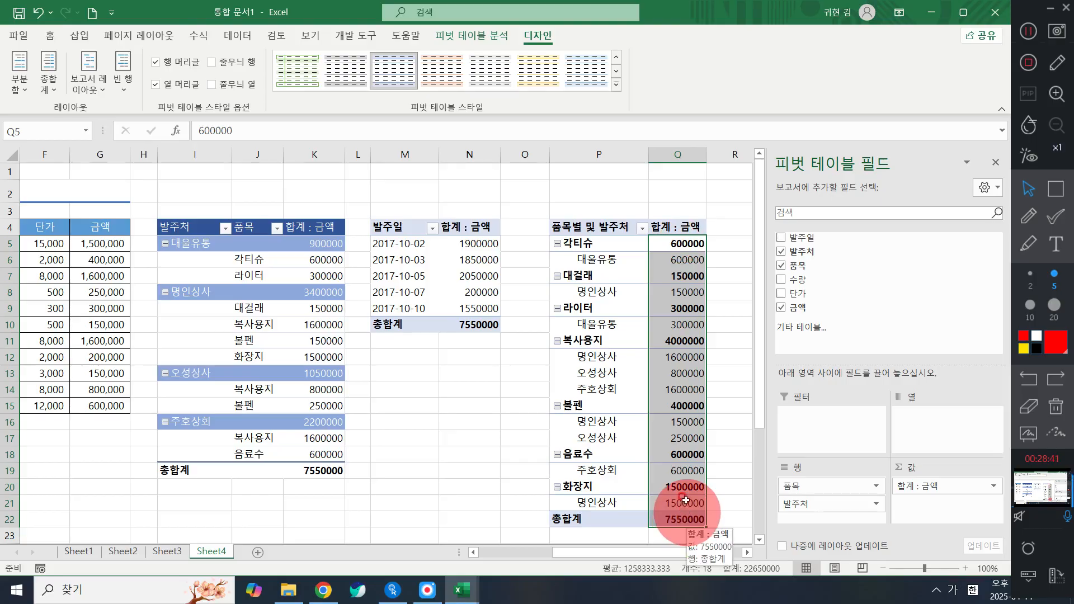
{"action": "left_click", "coordinate": [48, 37]}
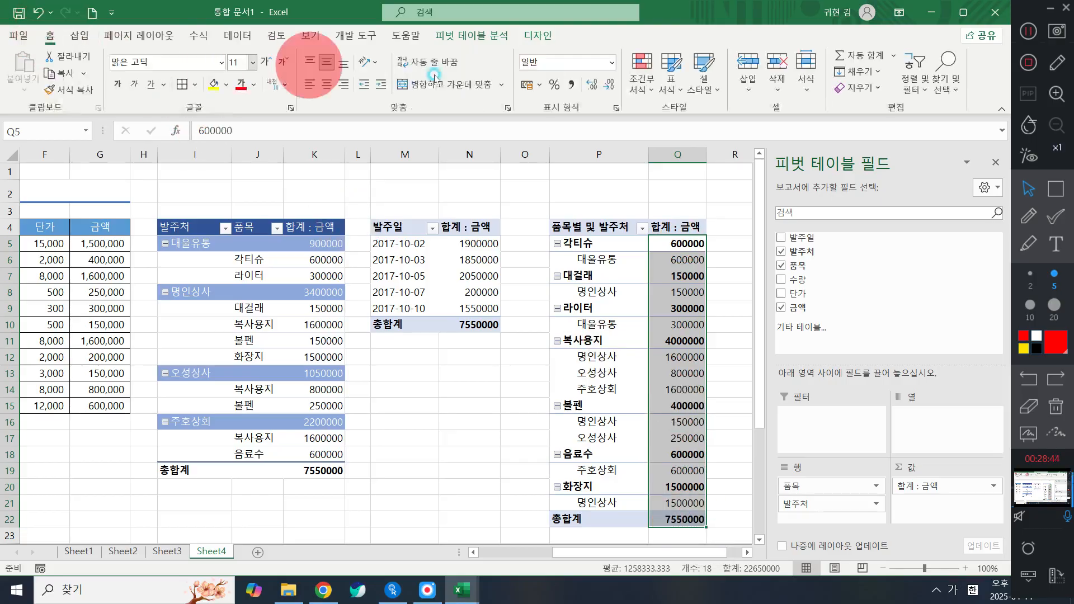
{"action": "left_click", "coordinate": [573, 91]}
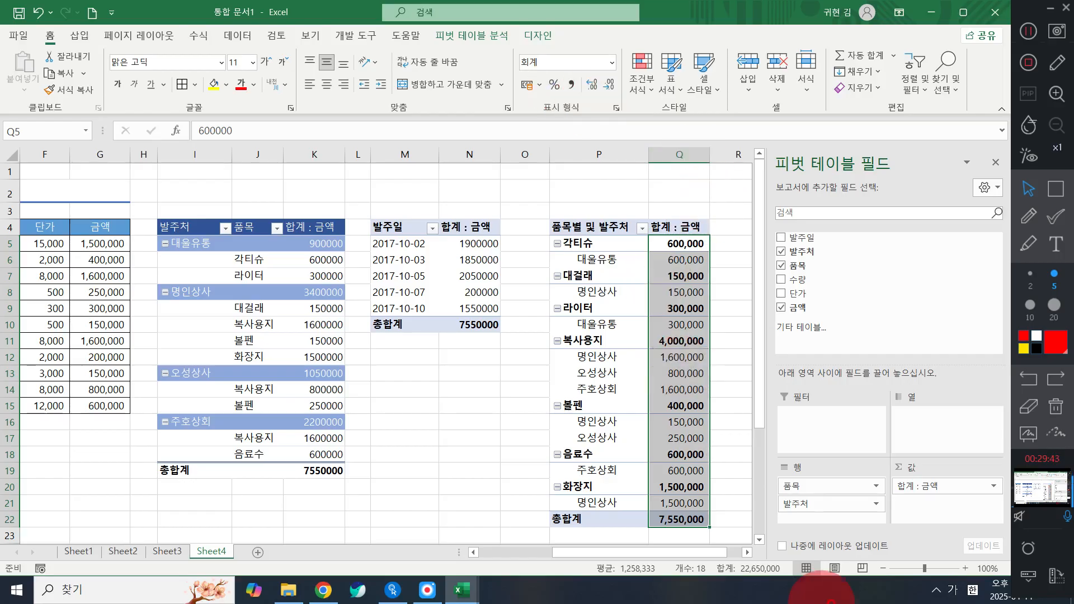
{"action": "left_click", "coordinate": [520, 389]}
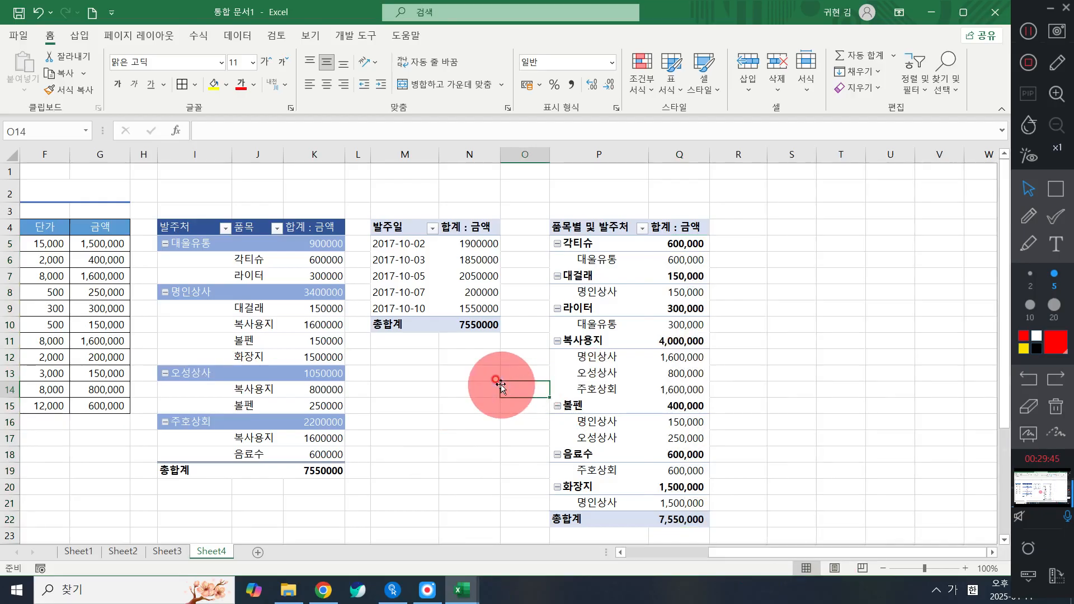
{"action": "left_click", "coordinate": [682, 339]}
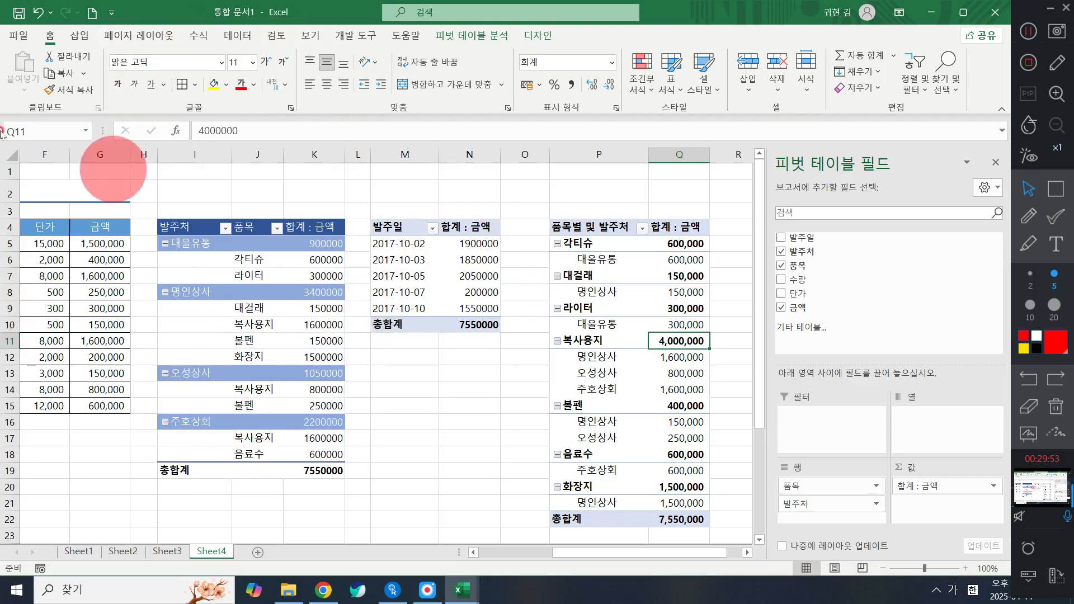
{"action": "left_click", "coordinate": [48, 276]}
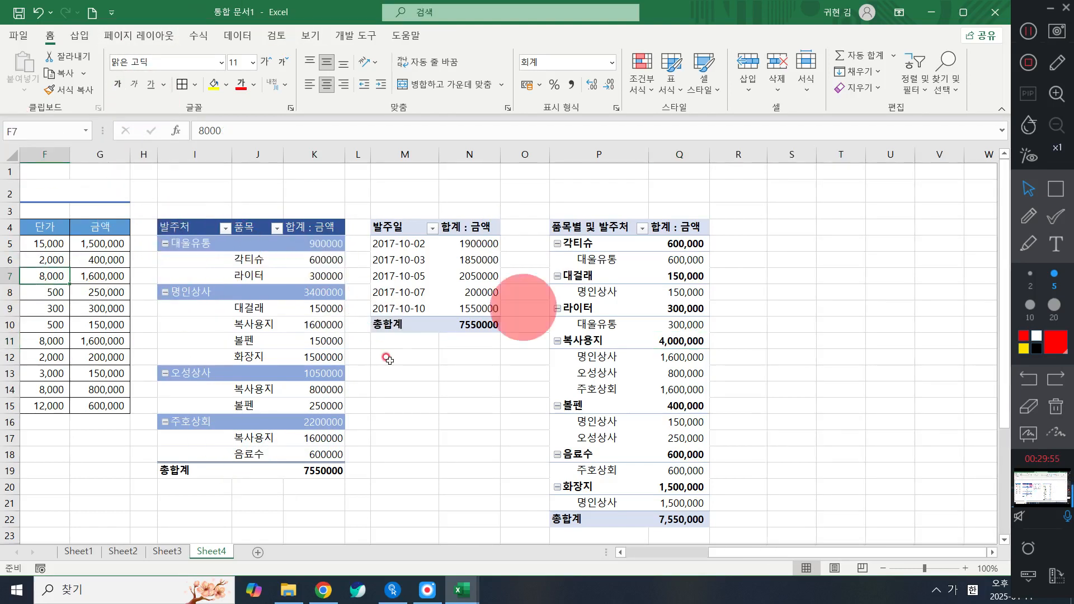
- Start saving the workbook and browse to the 오전 > 엑셀 folder on the USB drive (G:)
{"action": "left_click", "coordinate": [16, 36]}
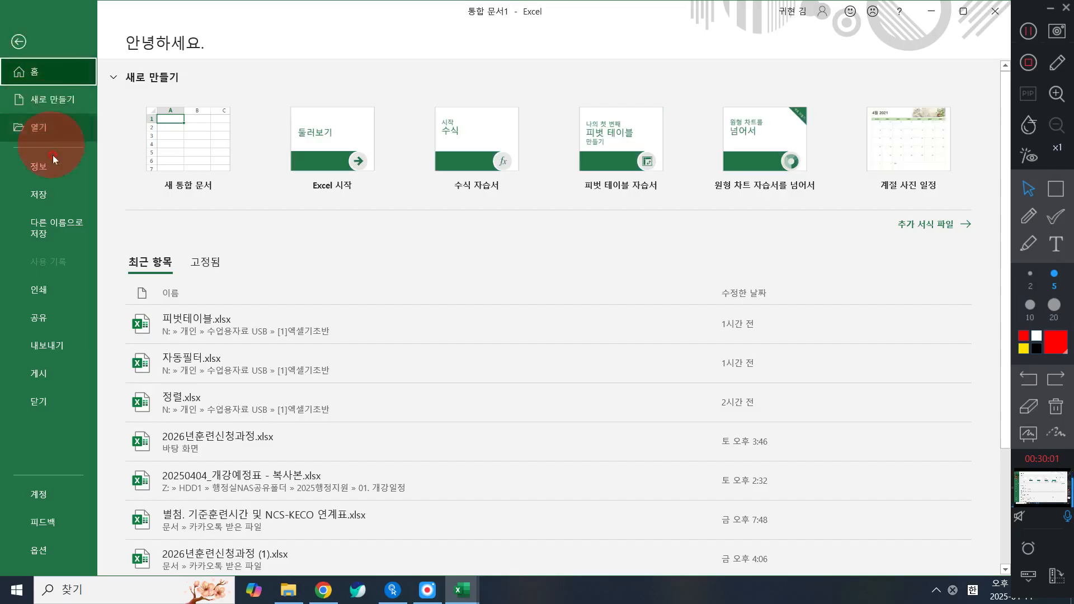
{"action": "left_click", "coordinate": [60, 195]}
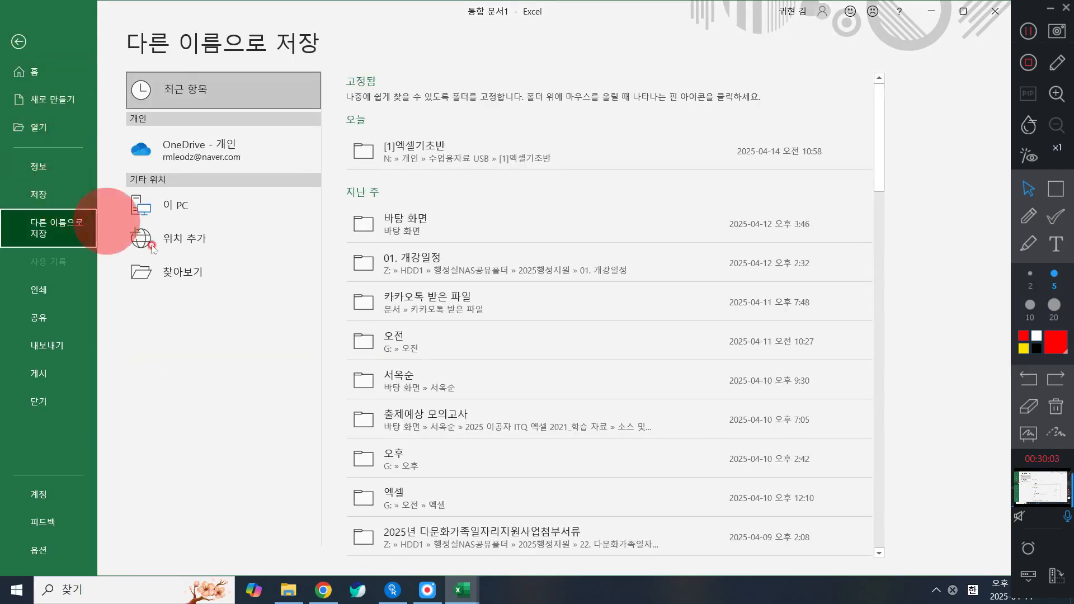
{"action": "left_click", "coordinate": [172, 271]}
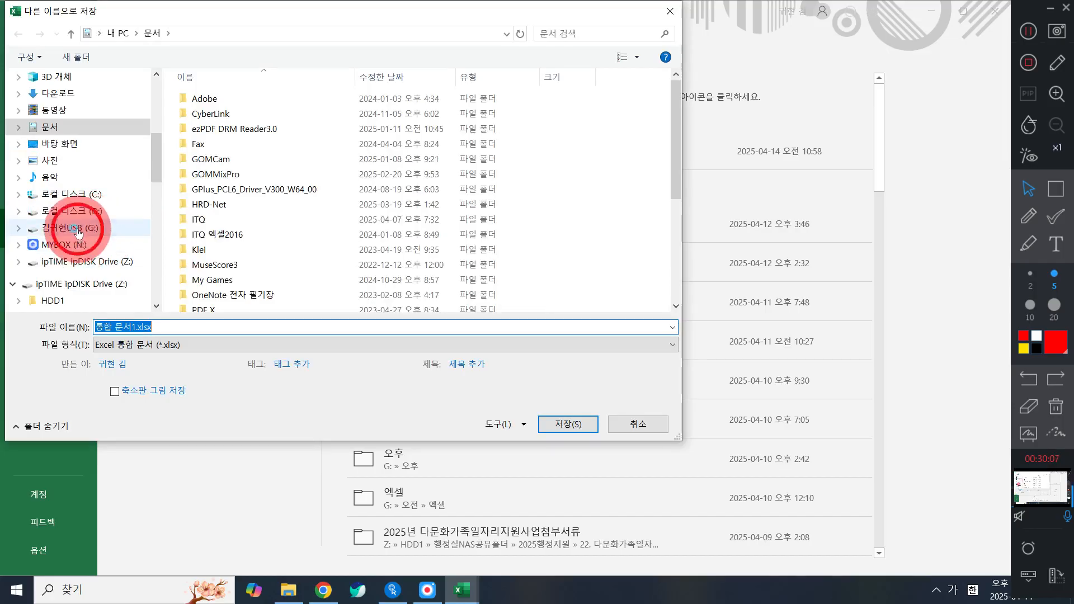
{"action": "left_click", "coordinate": [94, 228]}
{"action": "scroll", "coordinate": [166, 284], "scroll_direction": "down", "scroll_amount": 4}
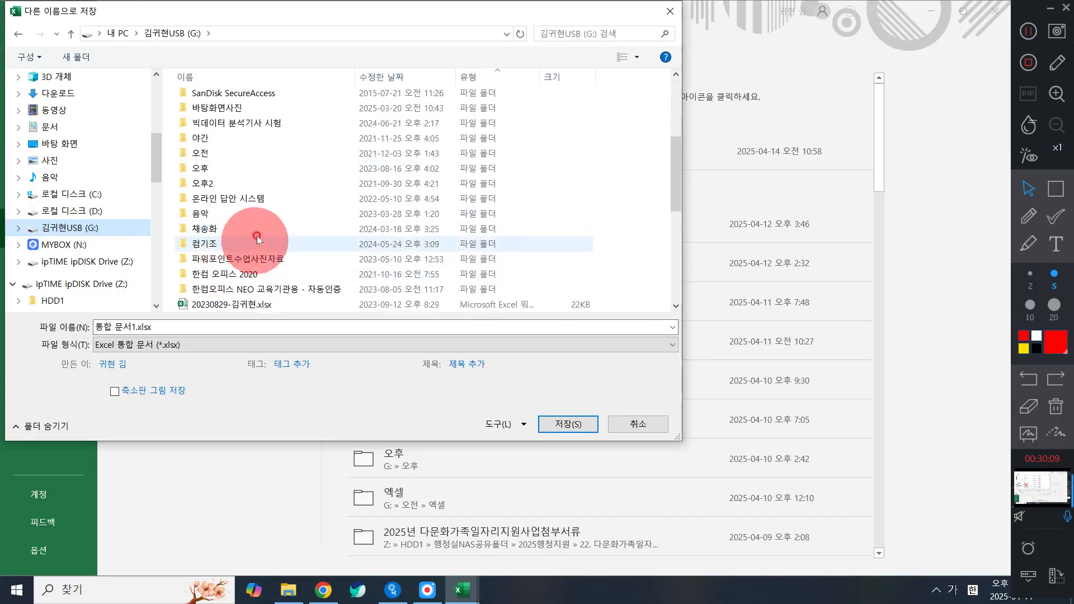
{"action": "double_click", "coordinate": [213, 150]}
{"action": "double_click", "coordinate": [296, 112]}
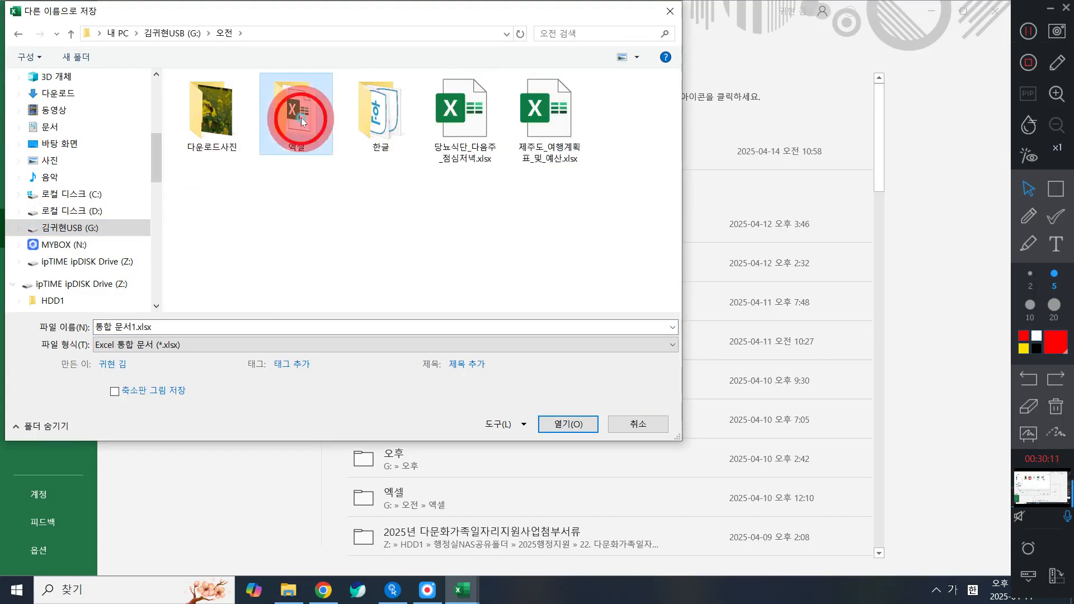
- Name the file 데이터베이스활용하기, close the screen magnifier, and save it as an Excel workbook
{"action": "left_click", "coordinate": [162, 325]}
{"action": "double_click", "coordinate": [164, 324]}
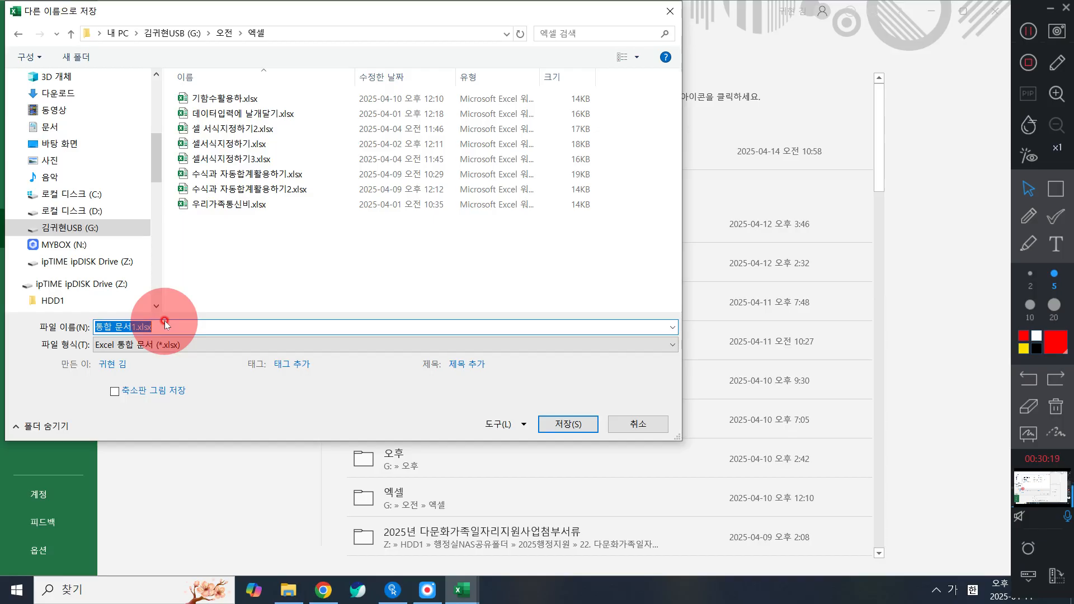
{"action": "type", "text": "데"}
{"action": "type", "text": "이터베이"}
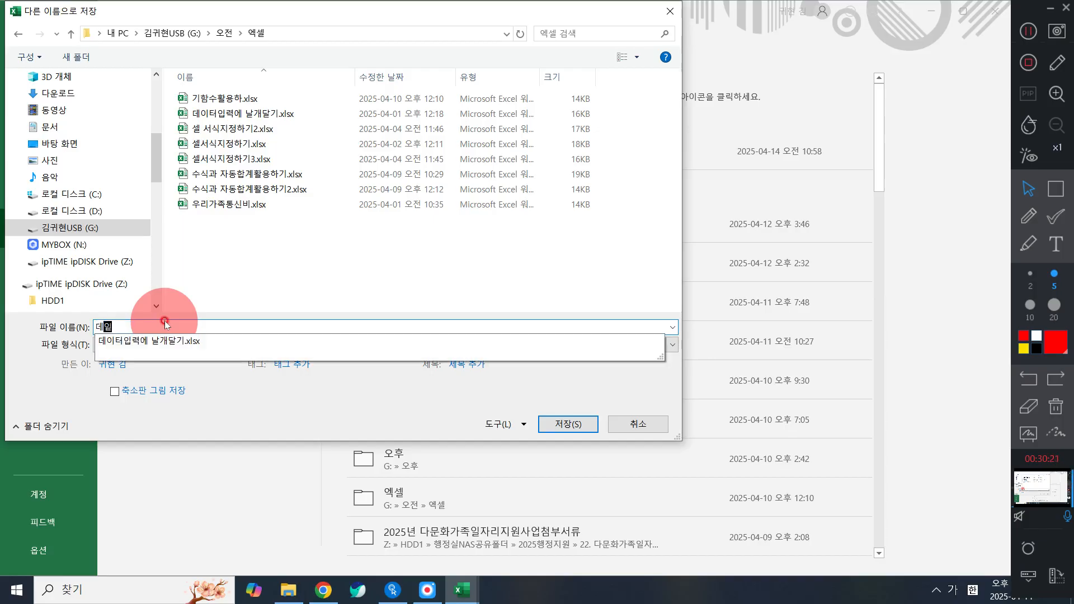
{"action": "type", "text": "스활용하기"}
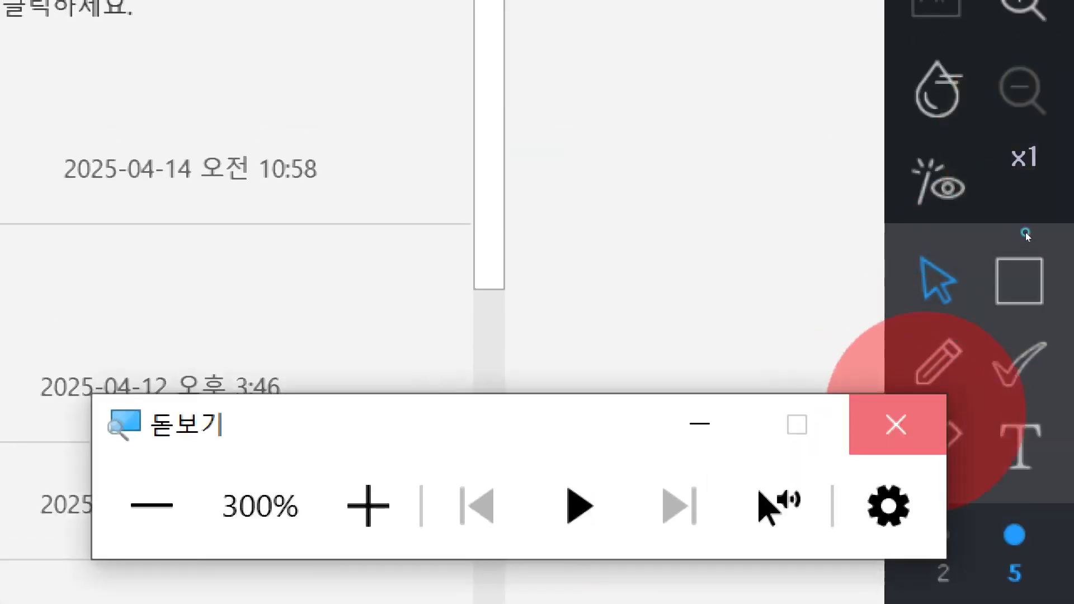
{"action": "left_click", "coordinate": [891, 424]}
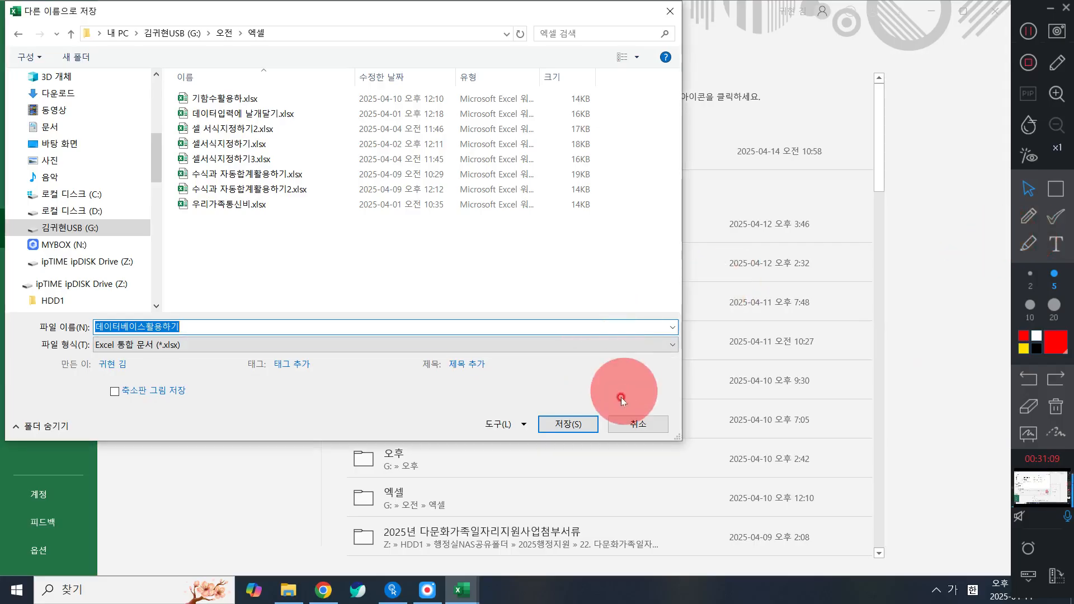
{"action": "left_click", "coordinate": [568, 424]}
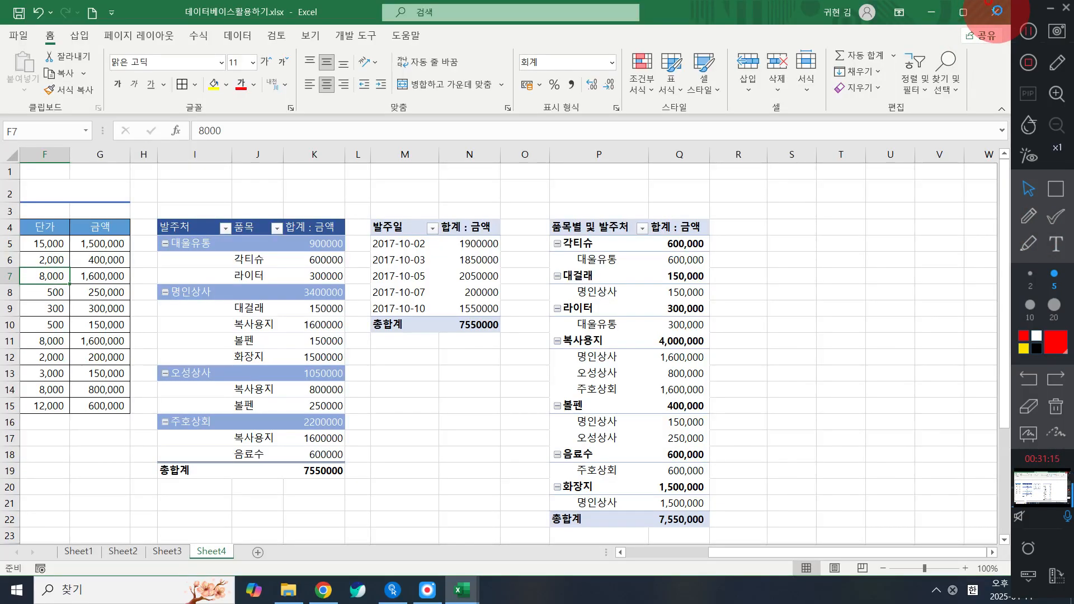
- Close the workbook and switch to the KakaoTalk chat window
{"action": "left_click", "coordinate": [997, 11]}
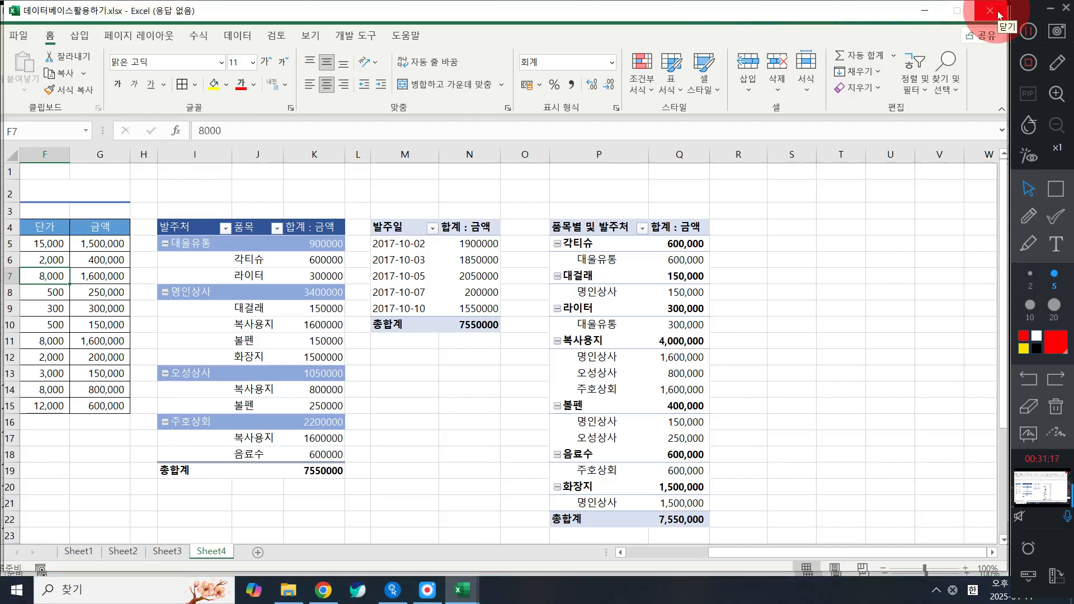
{"action": "left_click", "coordinate": [936, 593]}
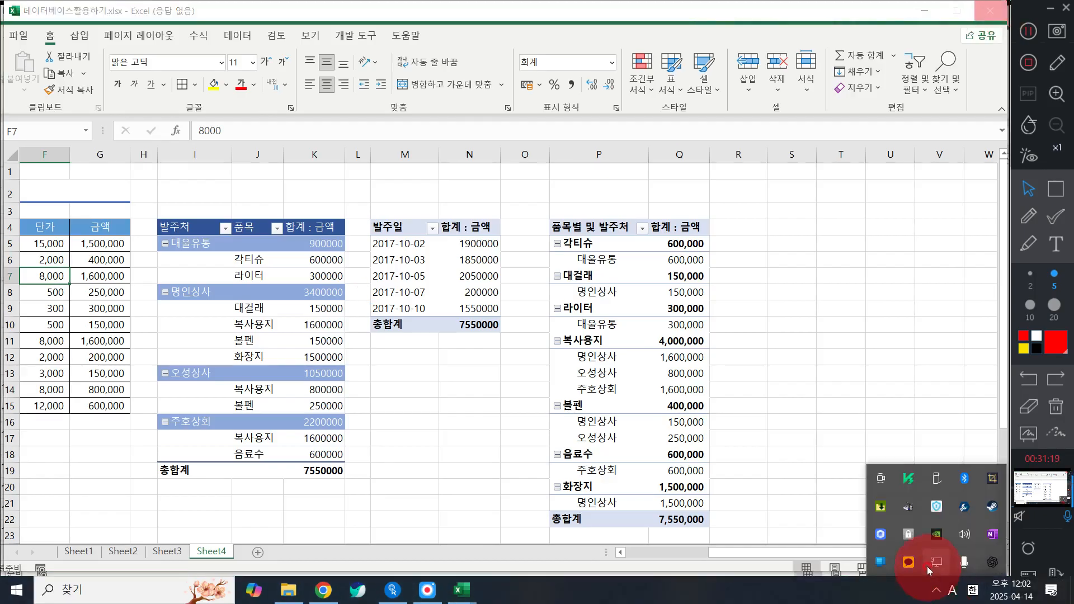
{"action": "left_click", "coordinate": [909, 562]}
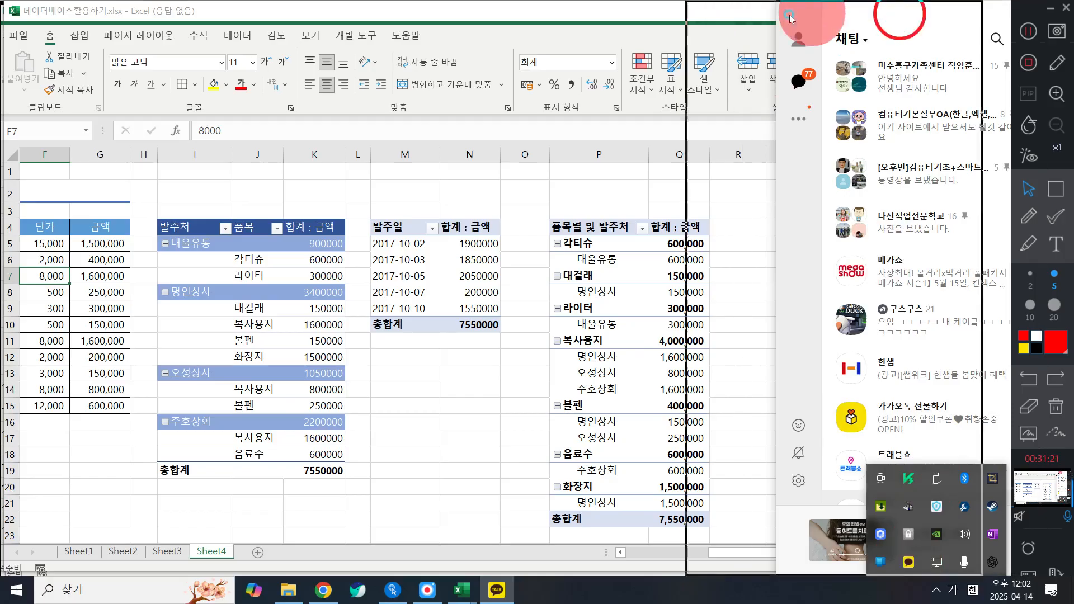